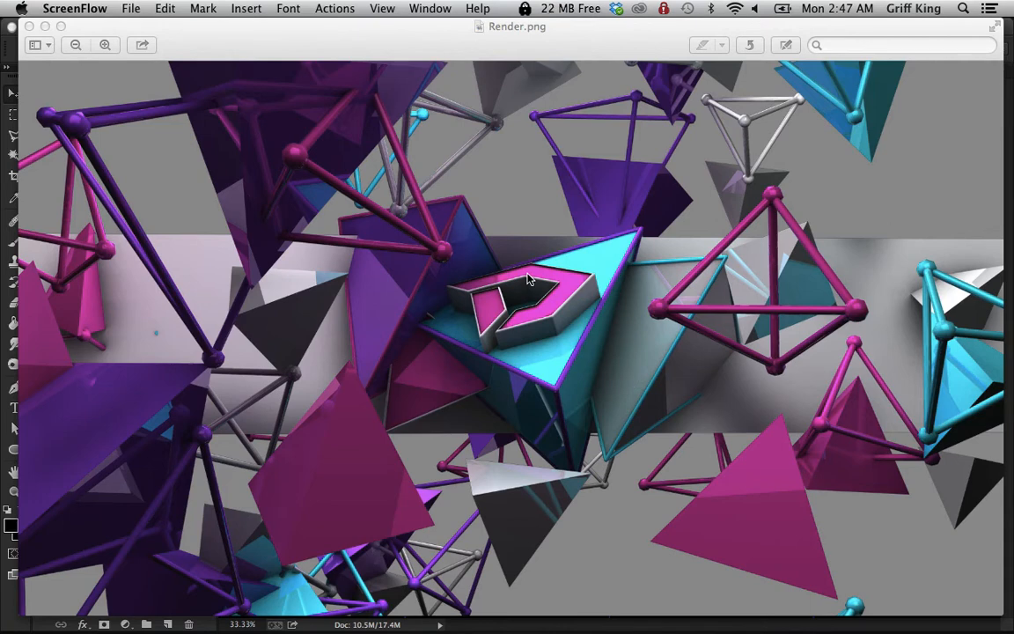
Step: Switch from the Render.png preview to Photoshop and start placing an embedded file, browsing to the Cinema 4D folder
drag(434, 27, 424, 170)
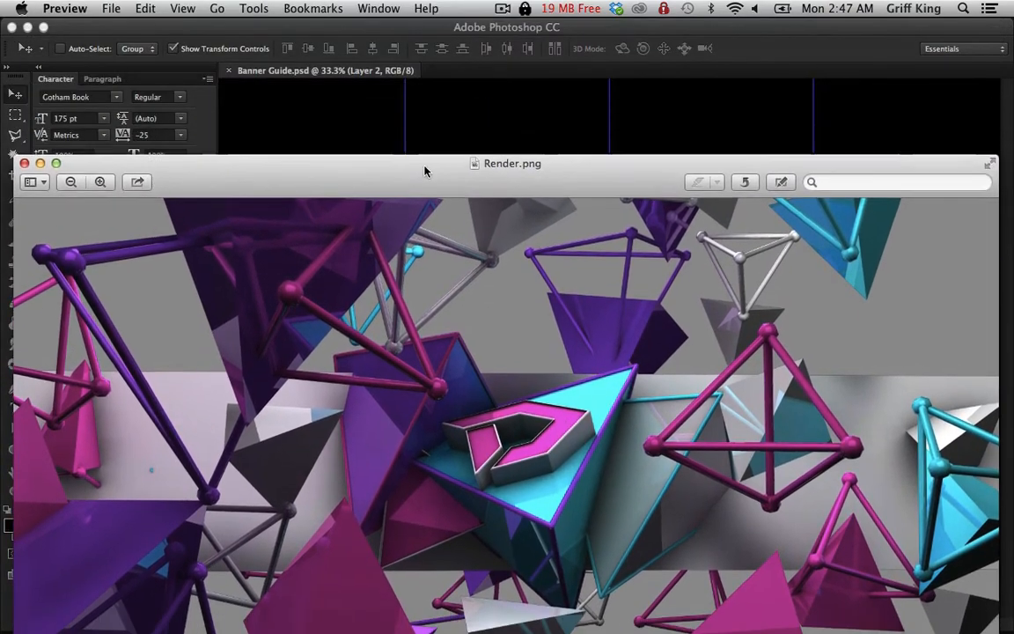
click(419, 122)
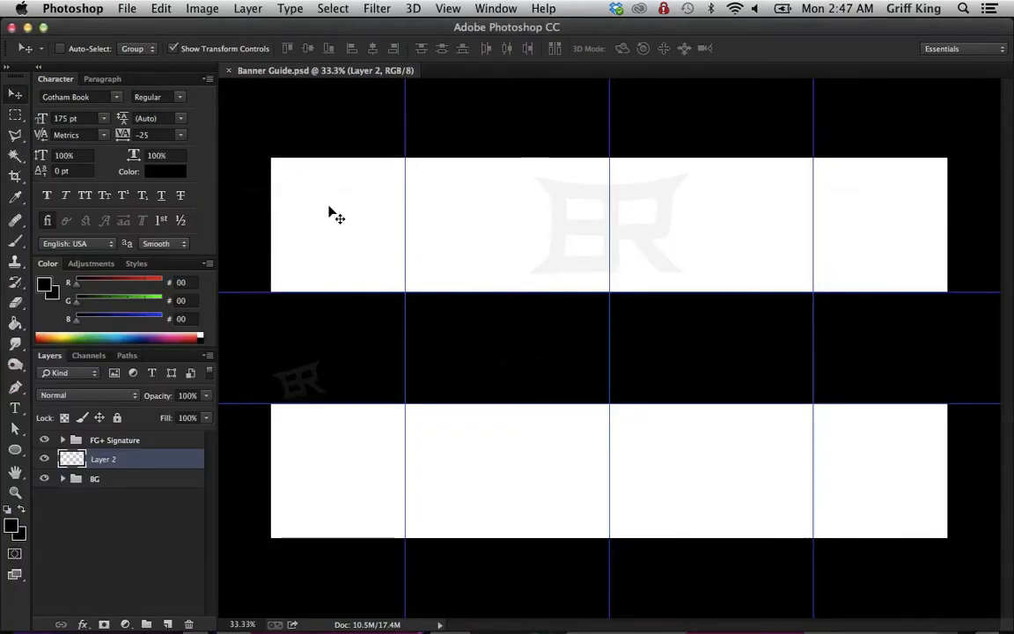
click(124, 8)
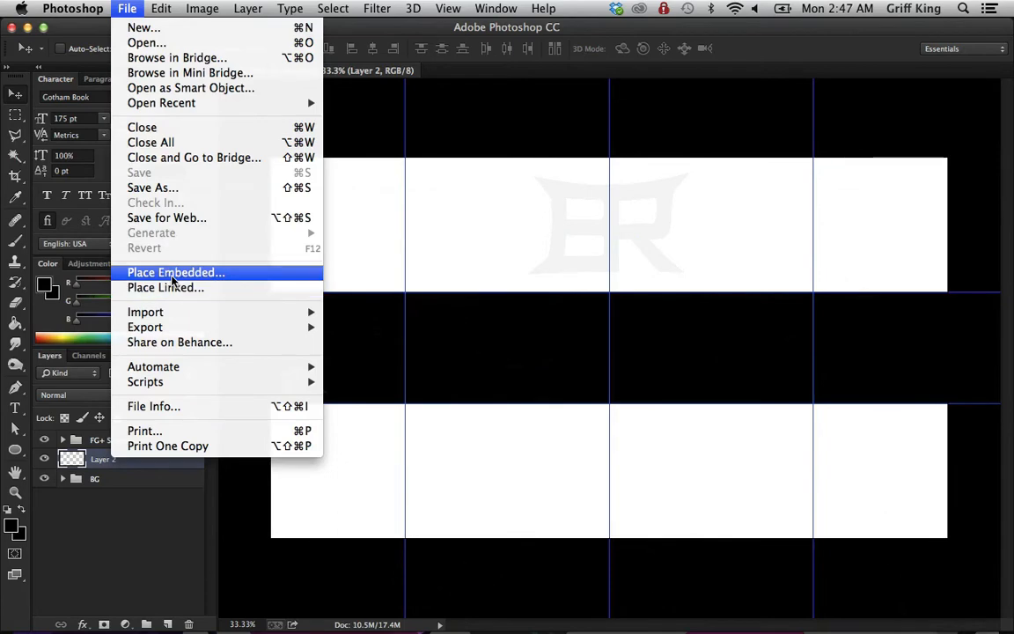
click(174, 274)
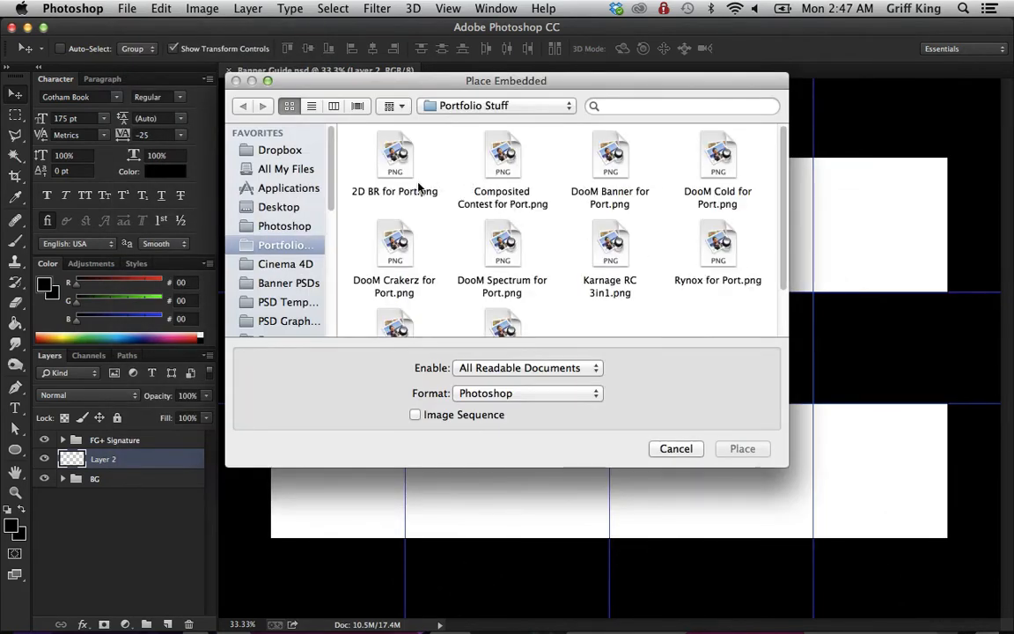
scroll(420, 186, down, 2)
scroll(306, 283, down, 4)
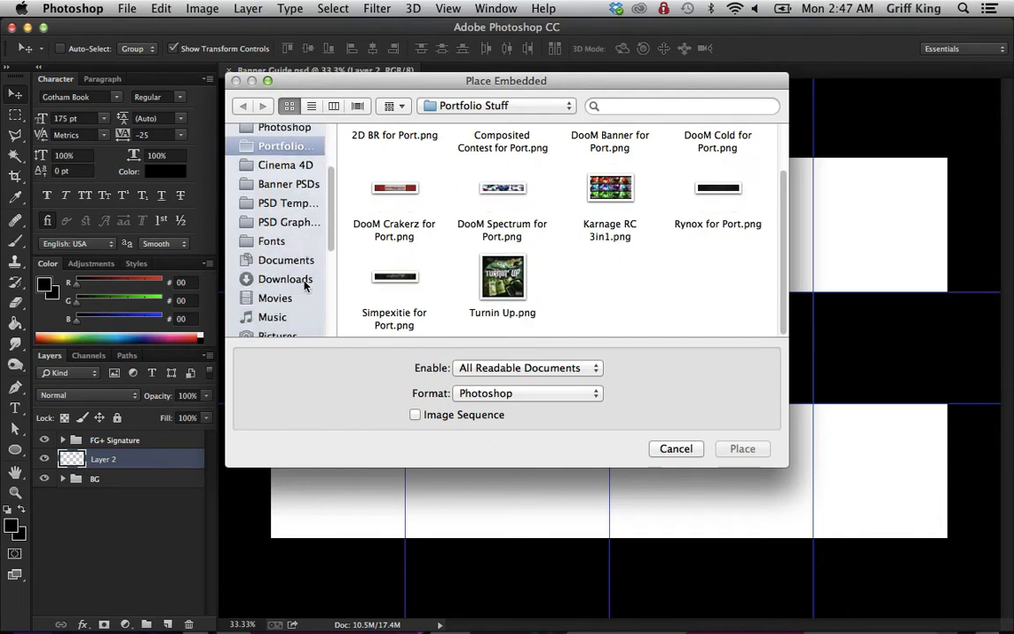
scroll(304, 286, down, 3)
scroll(301, 300, up, 5)
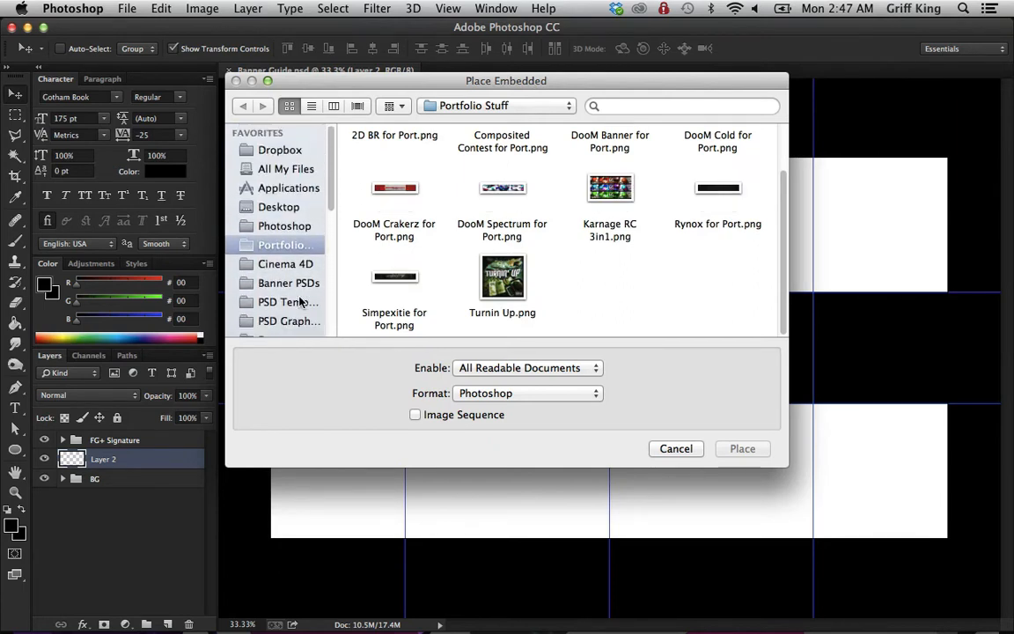
click(304, 264)
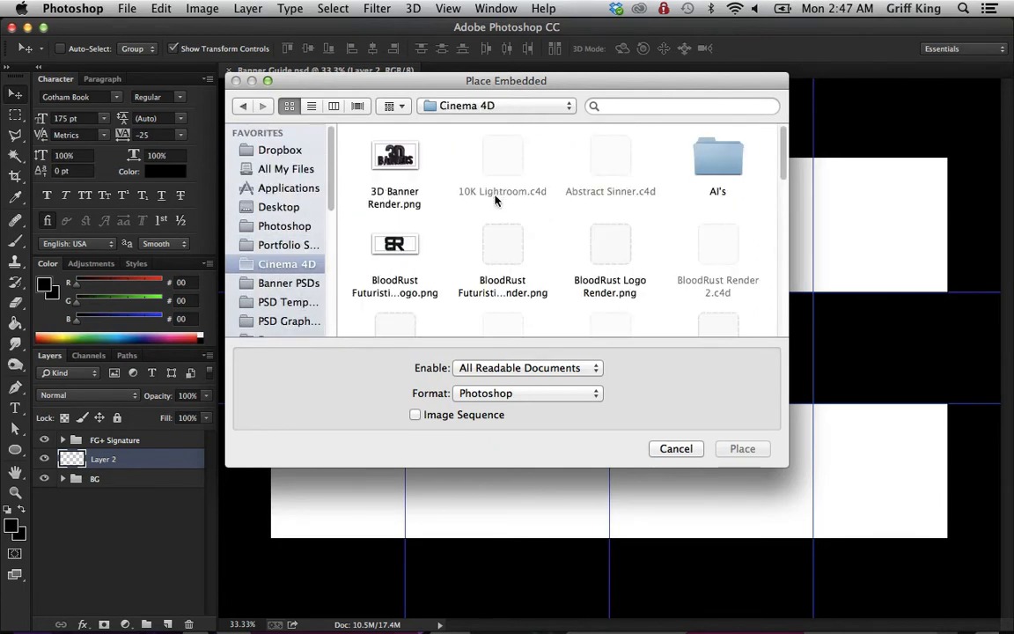
Step: Place Render.png from the Renders subfolder into the banner document as an embedded image
scroll(582, 242, down, 5)
scroll(687, 226, down, 10)
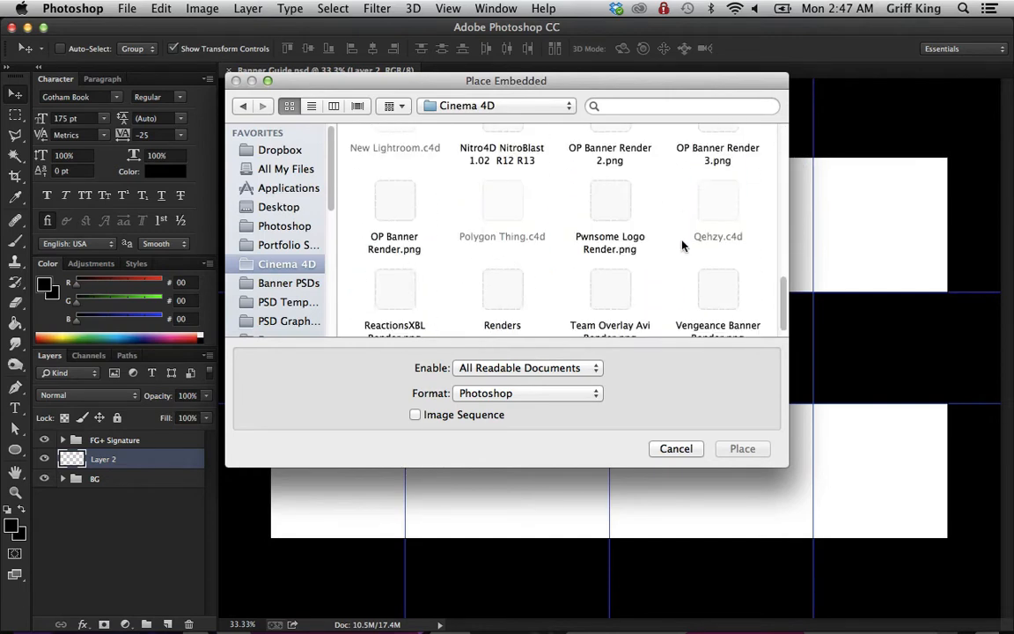
scroll(616, 231, up, 3)
scroll(582, 233, down, 3)
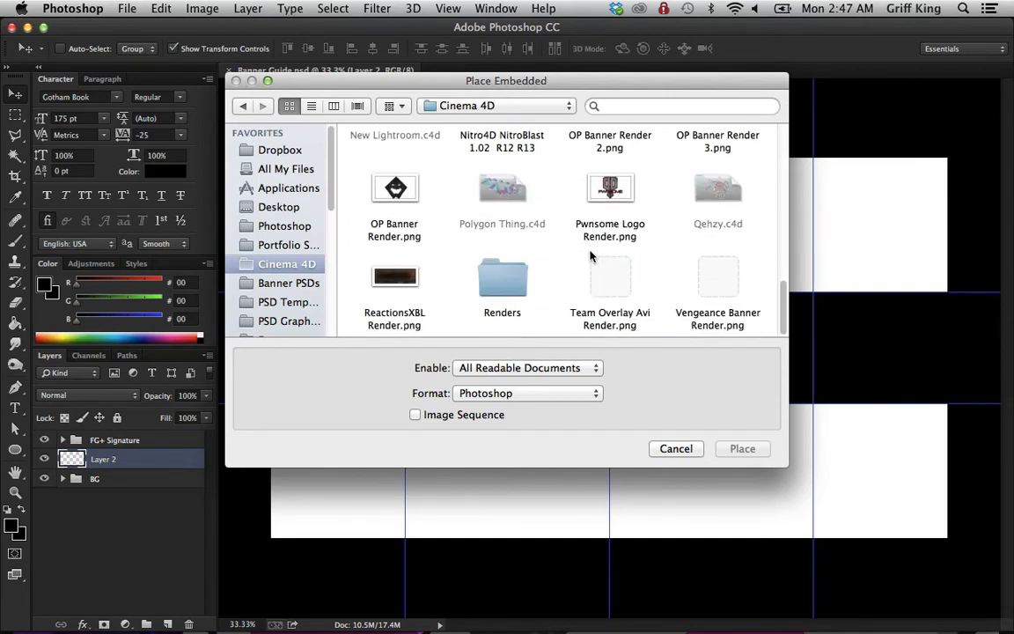
double_click(502, 257)
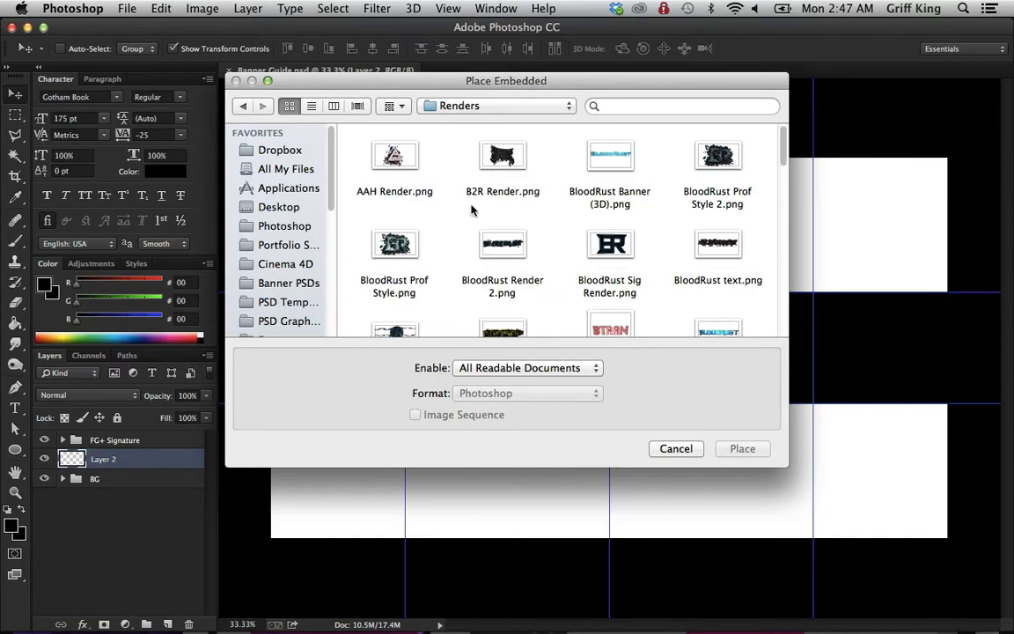
scroll(489, 202, down, 15)
scroll(481, 236, up, 3)
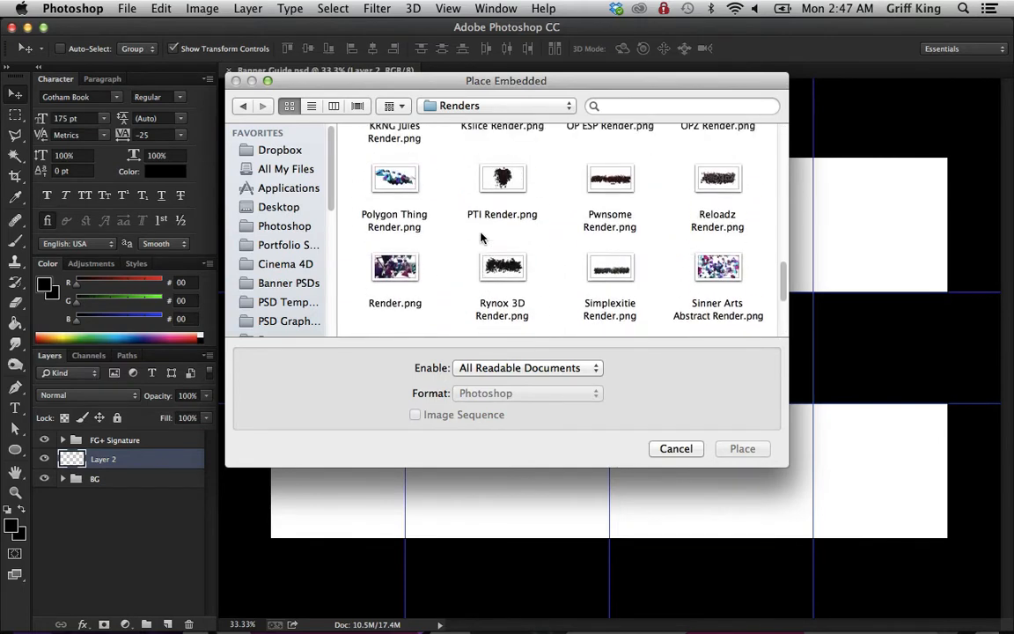
scroll(440, 220, down, 3)
scroll(387, 223, up, 3)
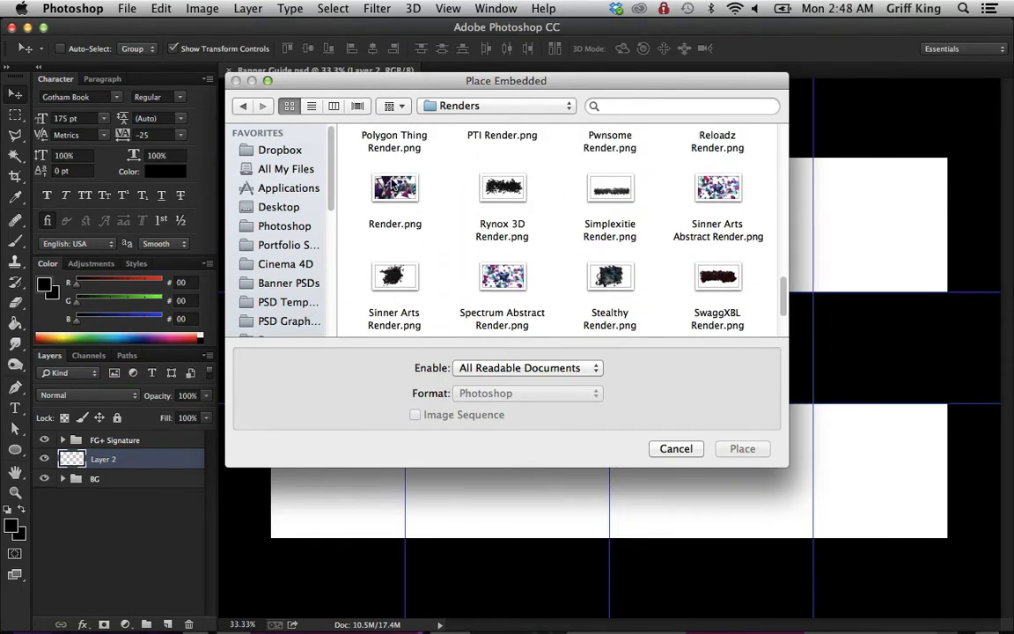
click(388, 220)
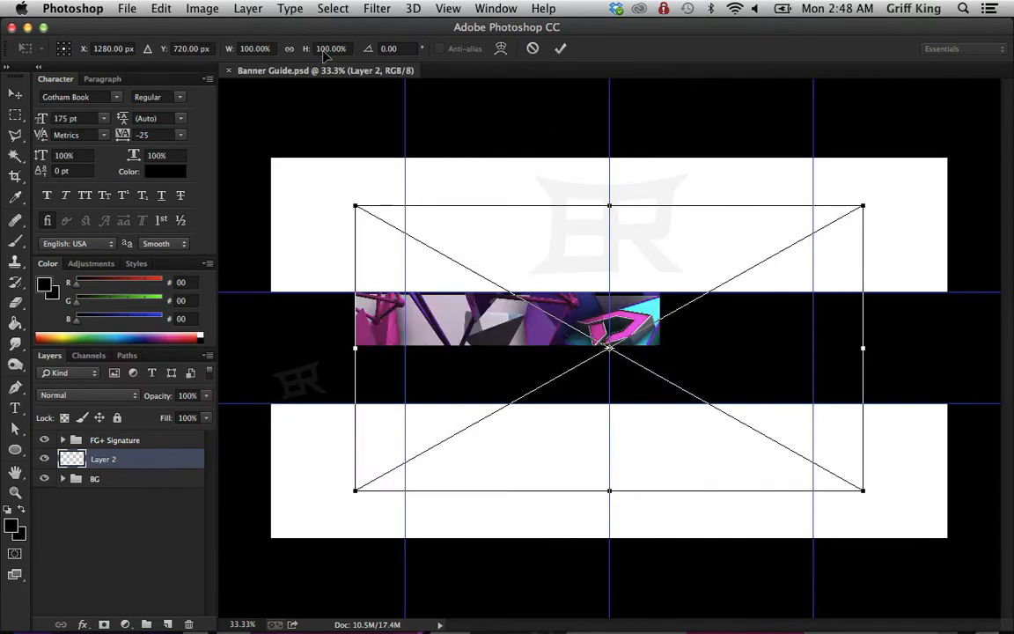
Step: Scale the placed render to 150% height and 150% width
click(328, 49)
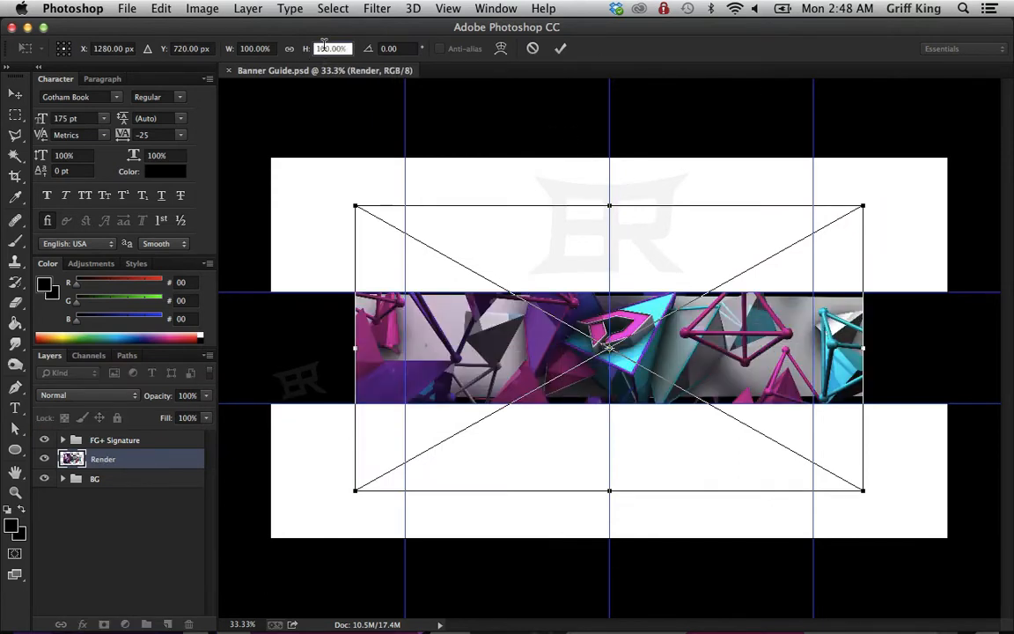
text(150)
key(Return)
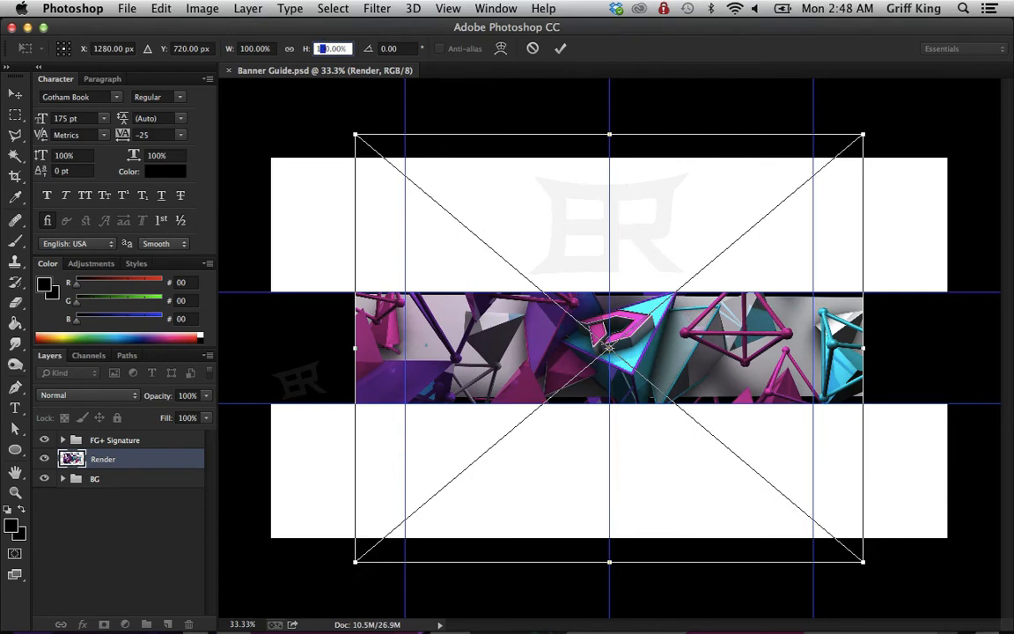
click(251, 48)
text(150)
key(Return)
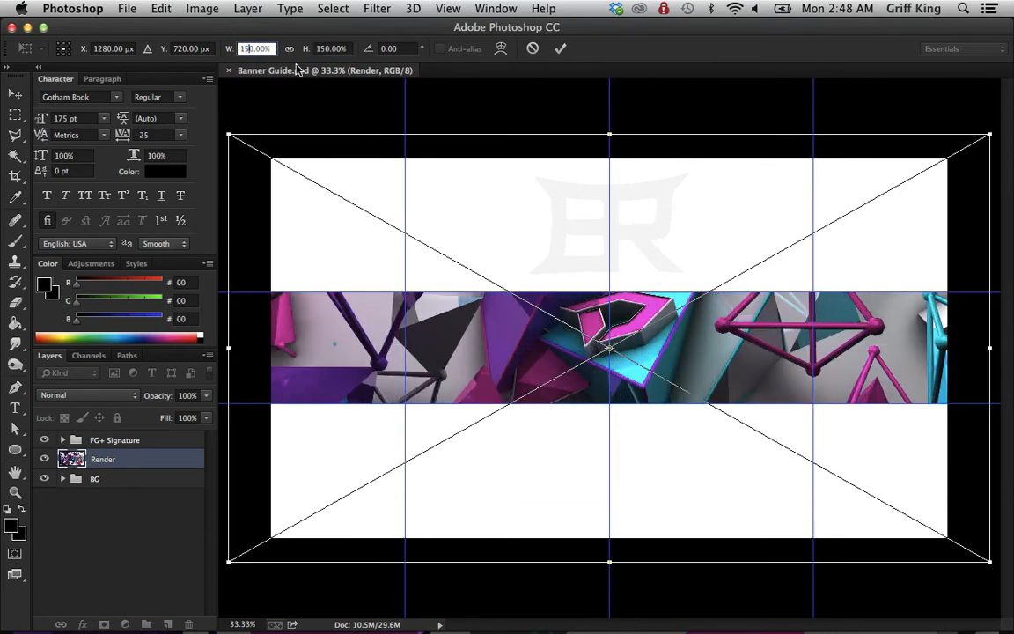
Step: Try narrower widths of 145% and 140% on the placed render
double_click(251, 48)
click(245, 49)
key(BackSpace)
key(BackSpace)
text(45)
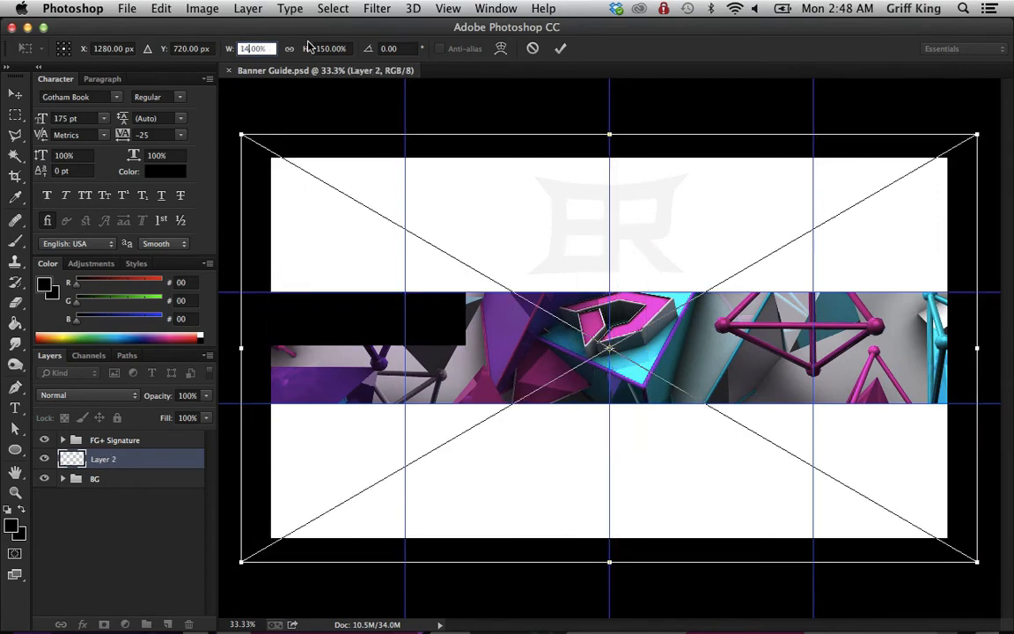
double_click(323, 48)
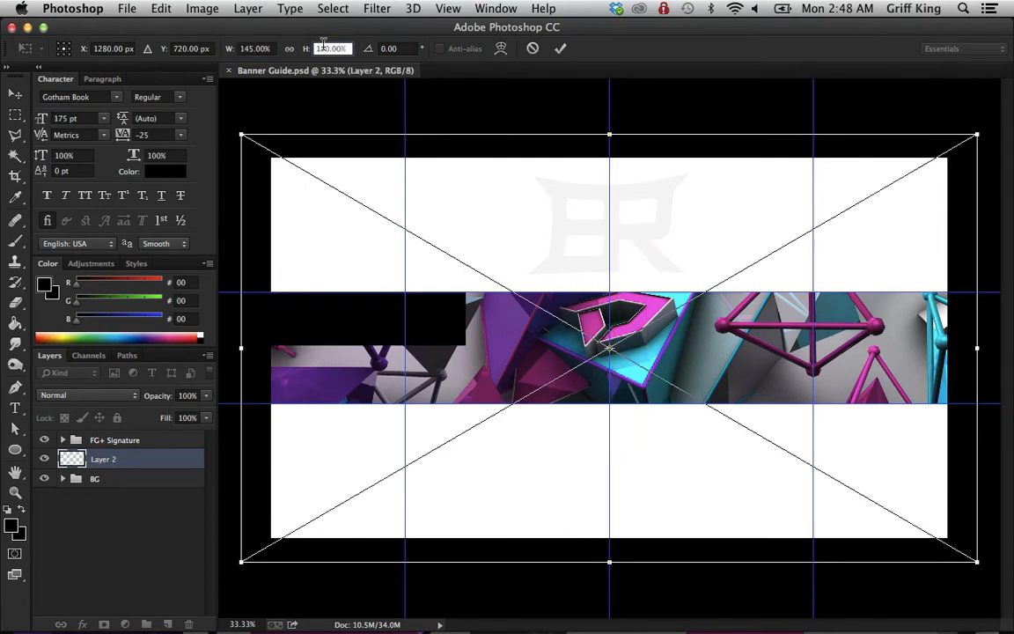
double_click(256, 49)
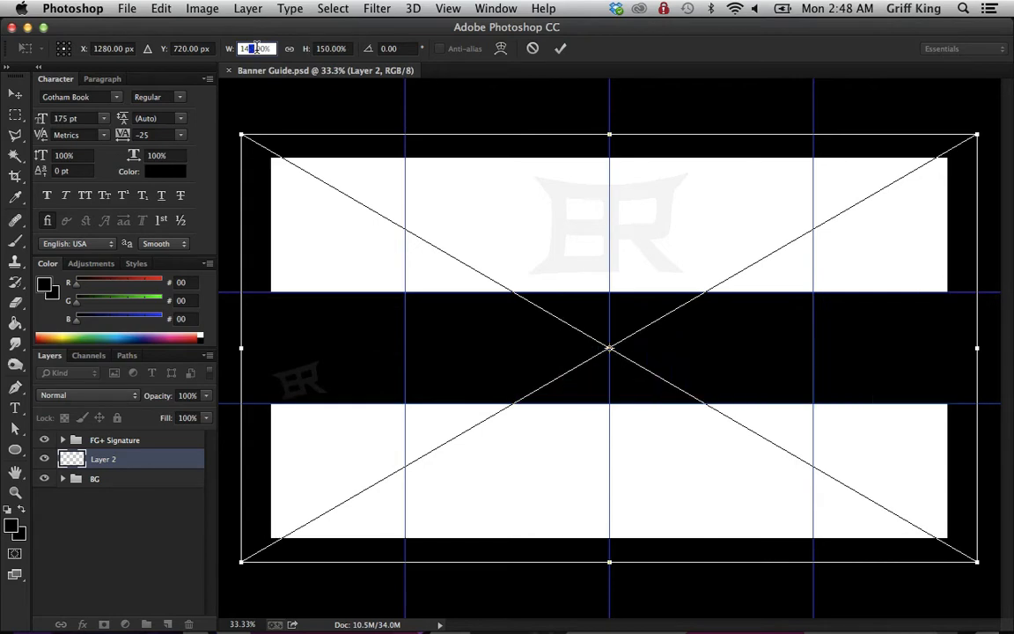
text(140)
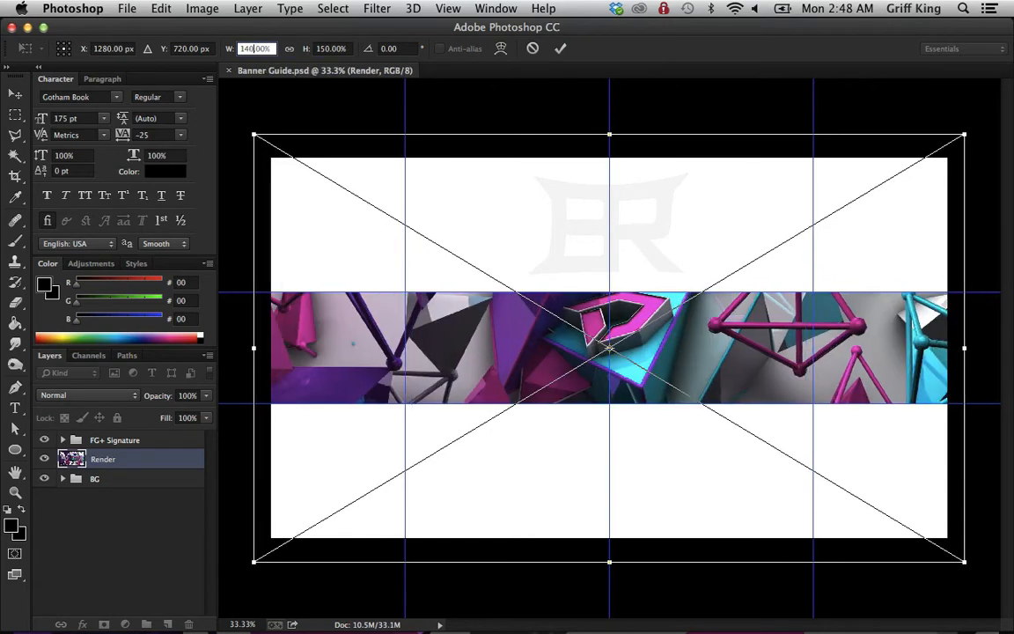
Step: Scale the placed render to 135% width and 135% height, and commit the placement
text(1)
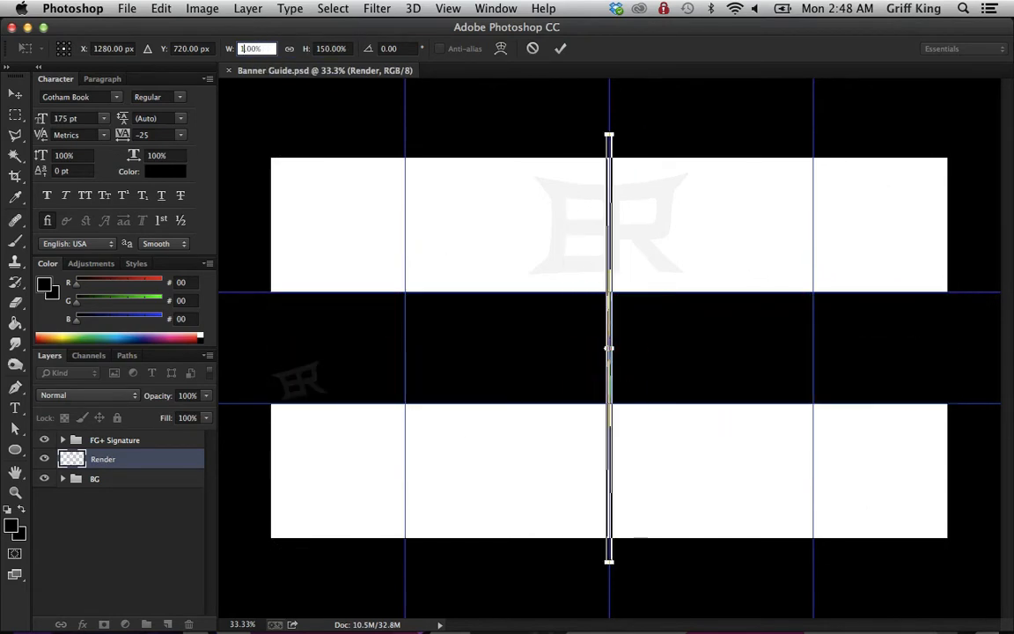
text(37)
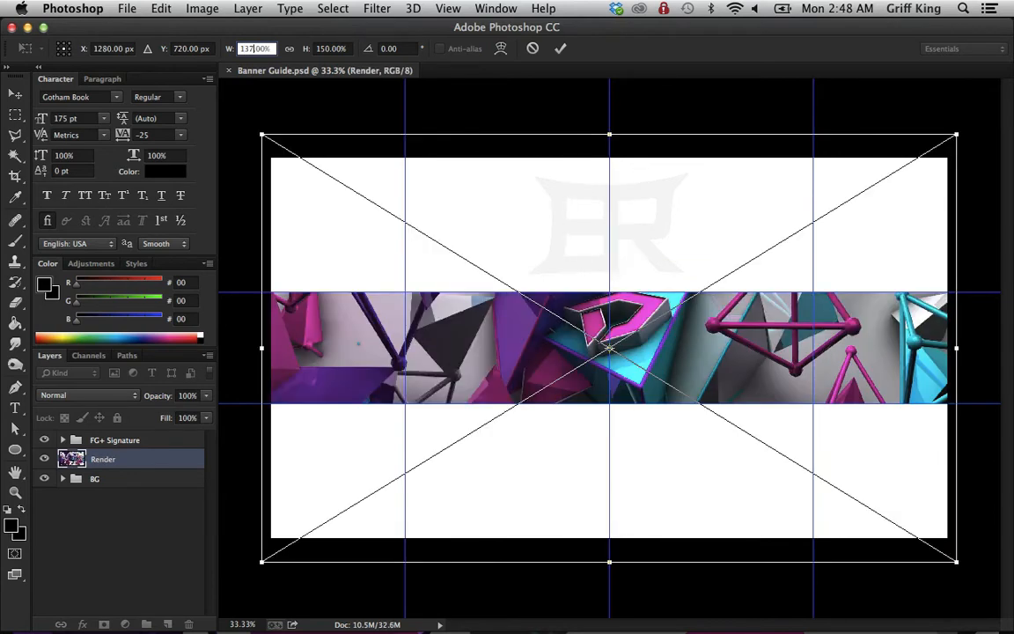
key(BackSpace)
text(6)
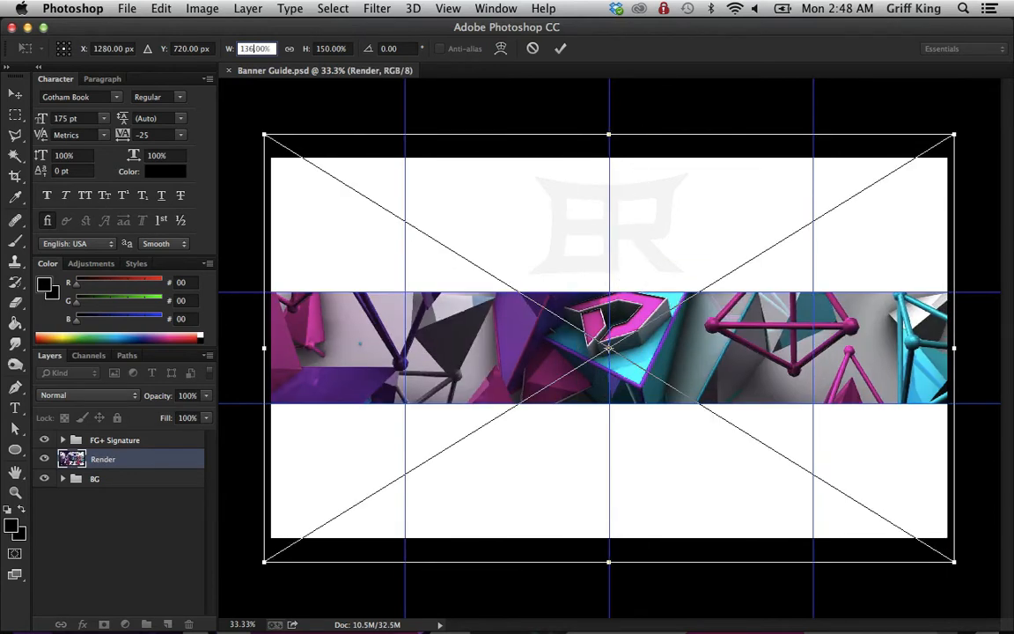
key(BackSpace)
text(5)
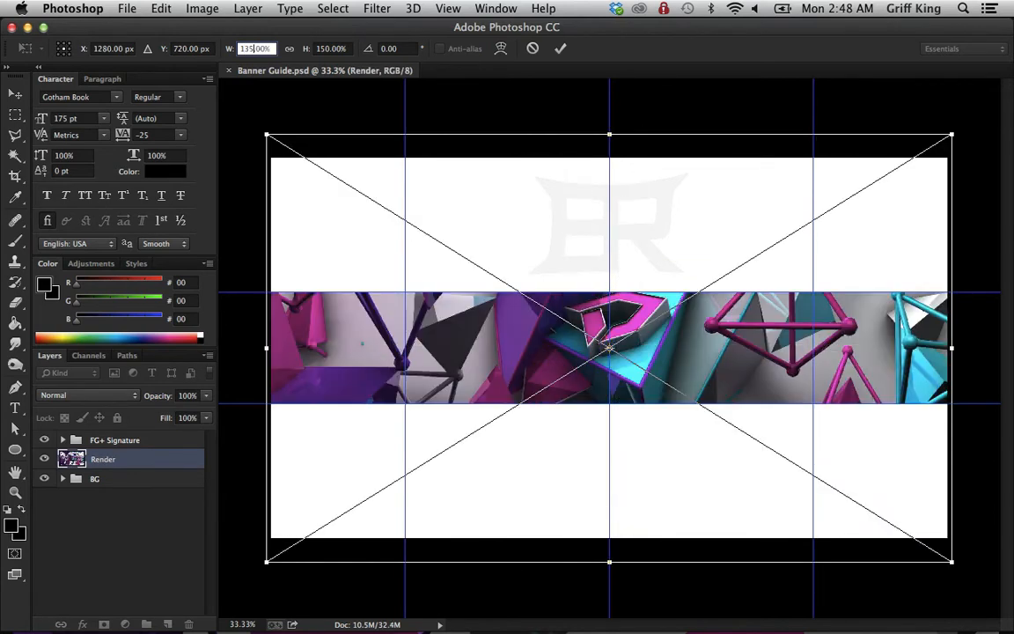
double_click(323, 49)
text(135)
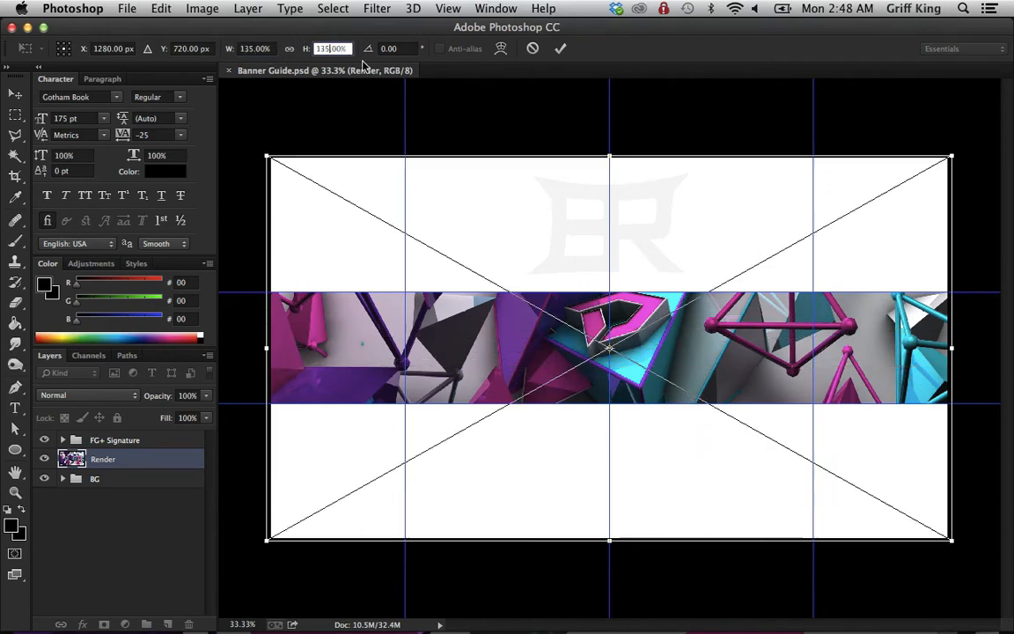
click(561, 49)
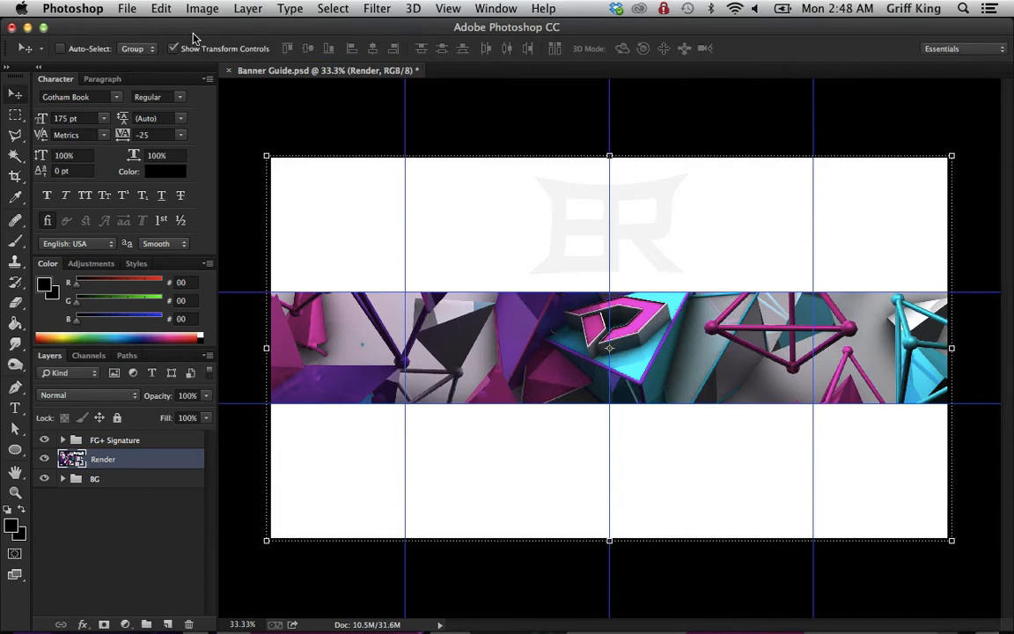
Step: Move the render layer down so its logo sits vertically centred in the banner strip
key(shift+Down)
key(shift+Down)
key(shift+Down)
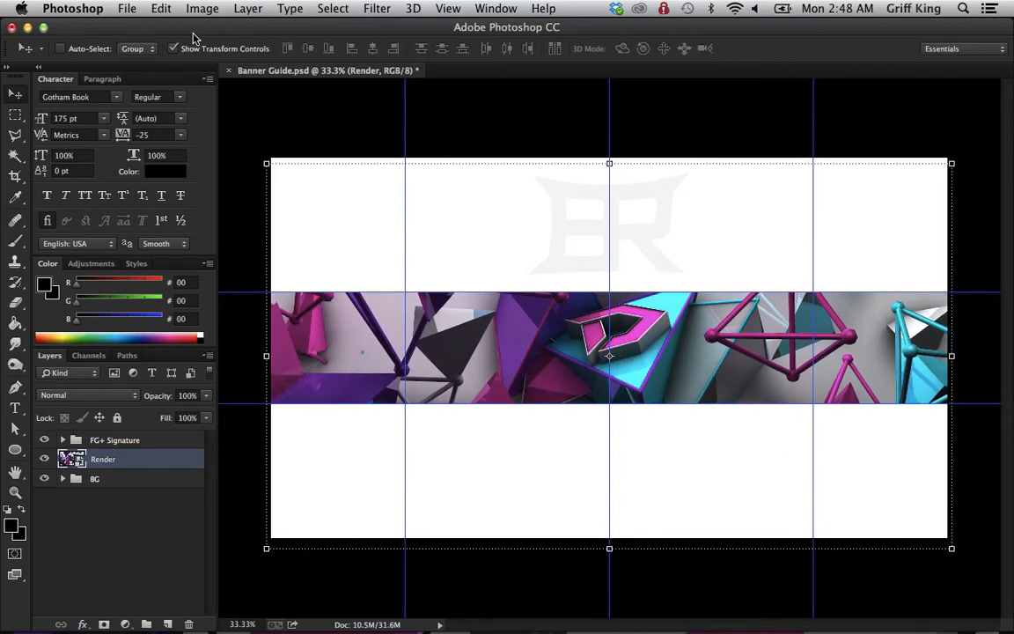
key(shift+Down)
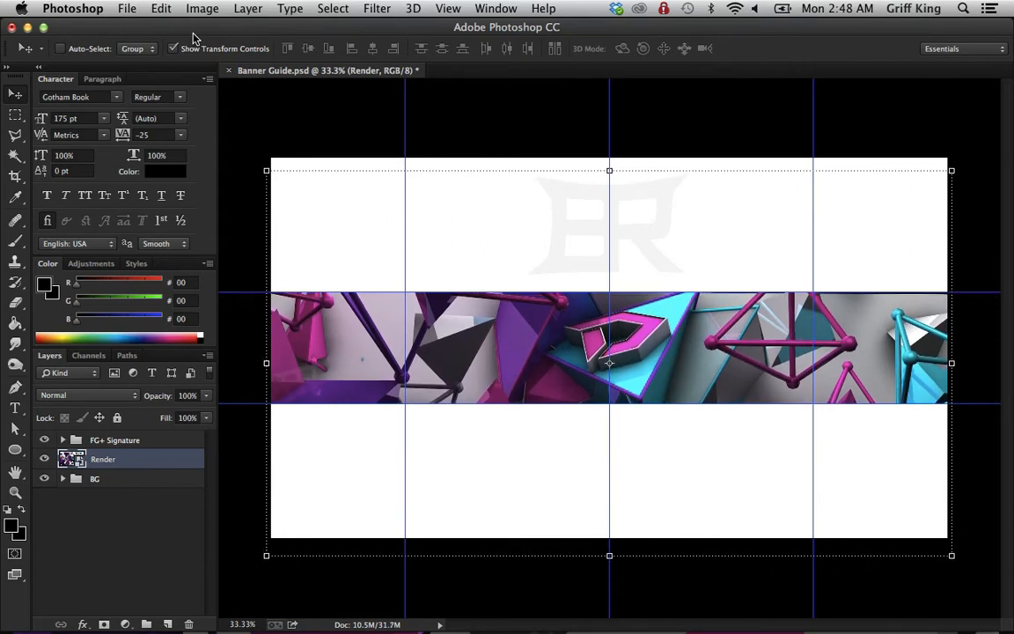
key(Up)
key(Up)
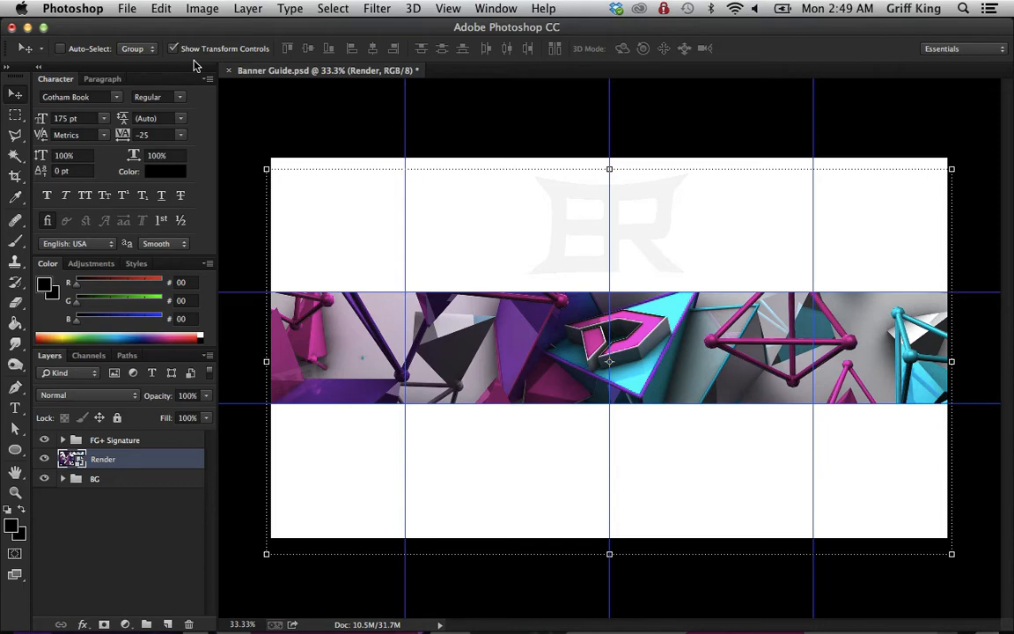
key(Up)
key(Up)
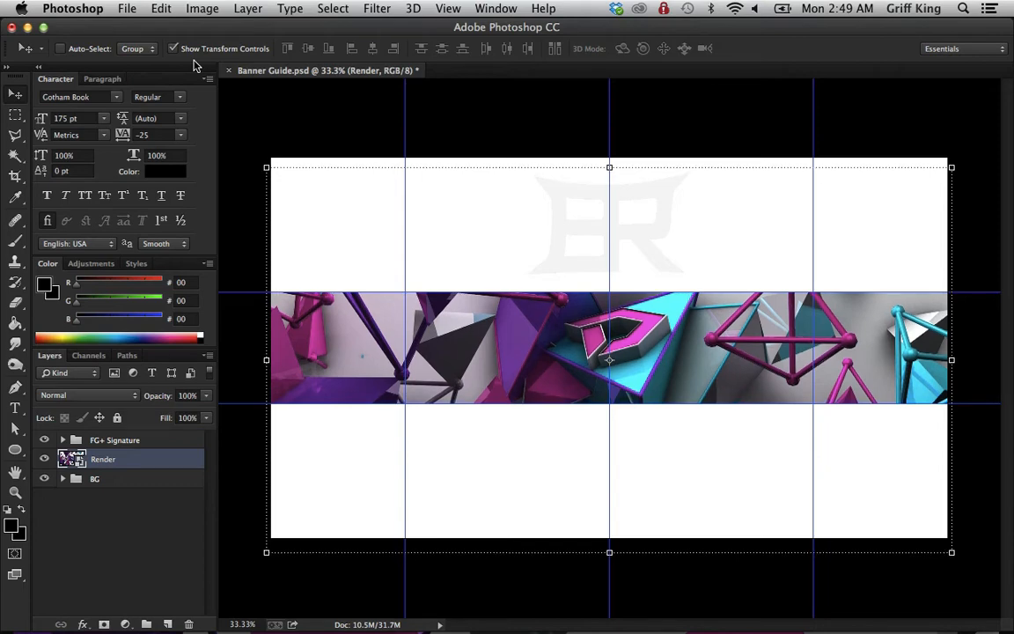
Step: Nudge the render layer slightly left to bring its logo closer to the vertical centre guide
key(Left)
key(Left)
key(Left)
key(Left)
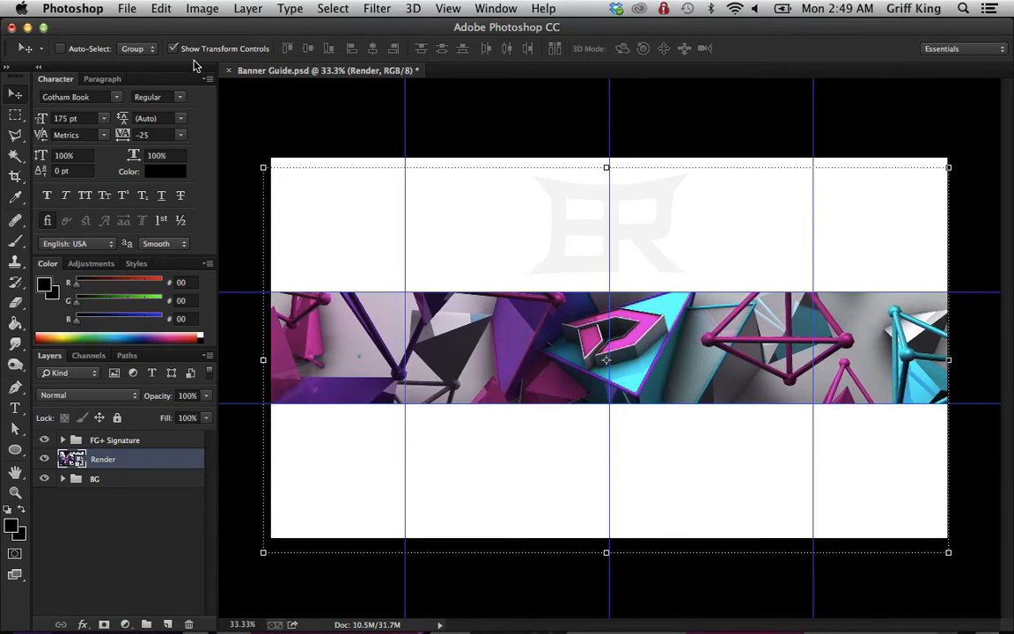
key(Left)
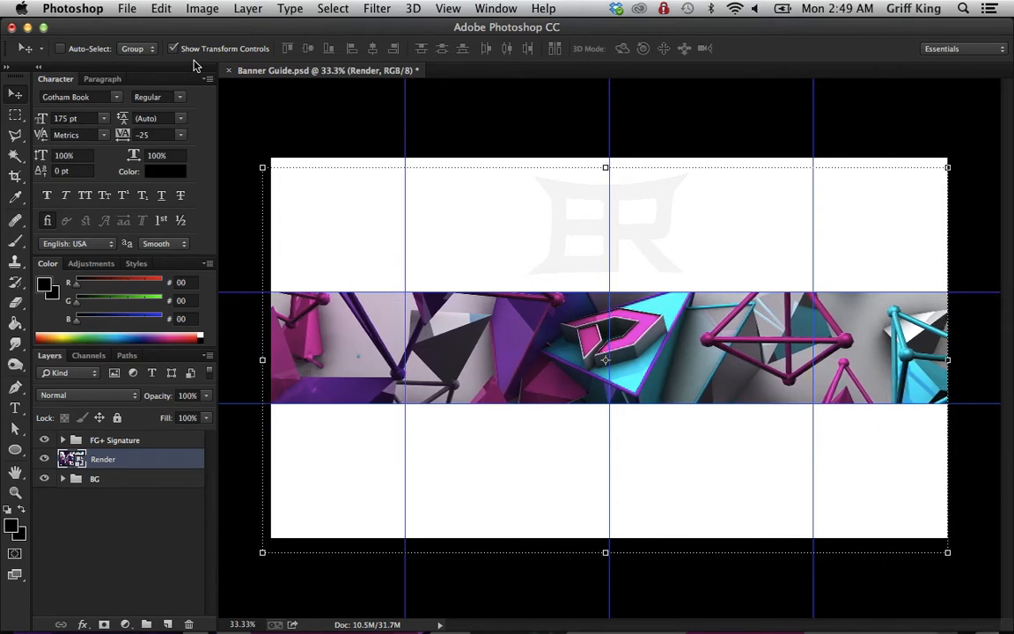
Step: Rasterize the Render layer and duplicate it
right_click(141, 458)
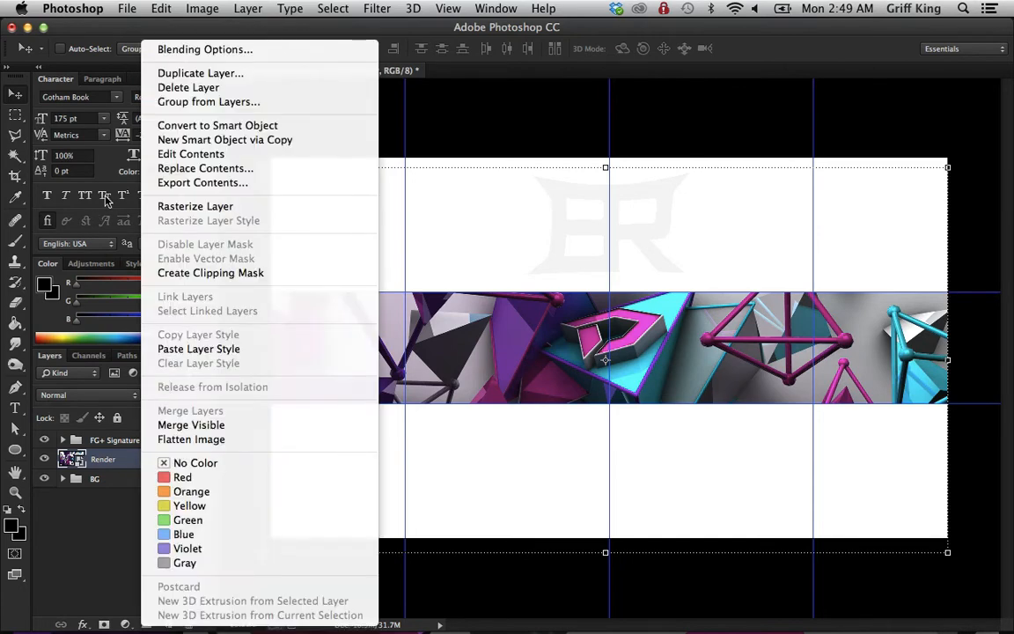
click(176, 206)
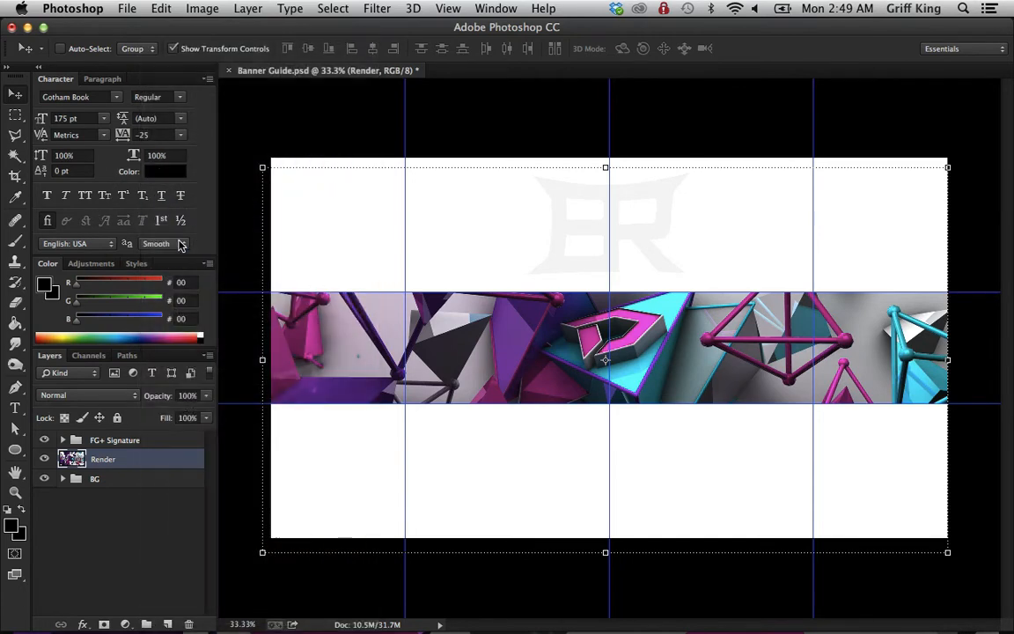
click(129, 479)
click(136, 462)
key(super+j)
Step: Apply the Glowing Edges filter to the Render copy layer with edge width 3, edge brightness 16 and smoothness 10
click(392, 7)
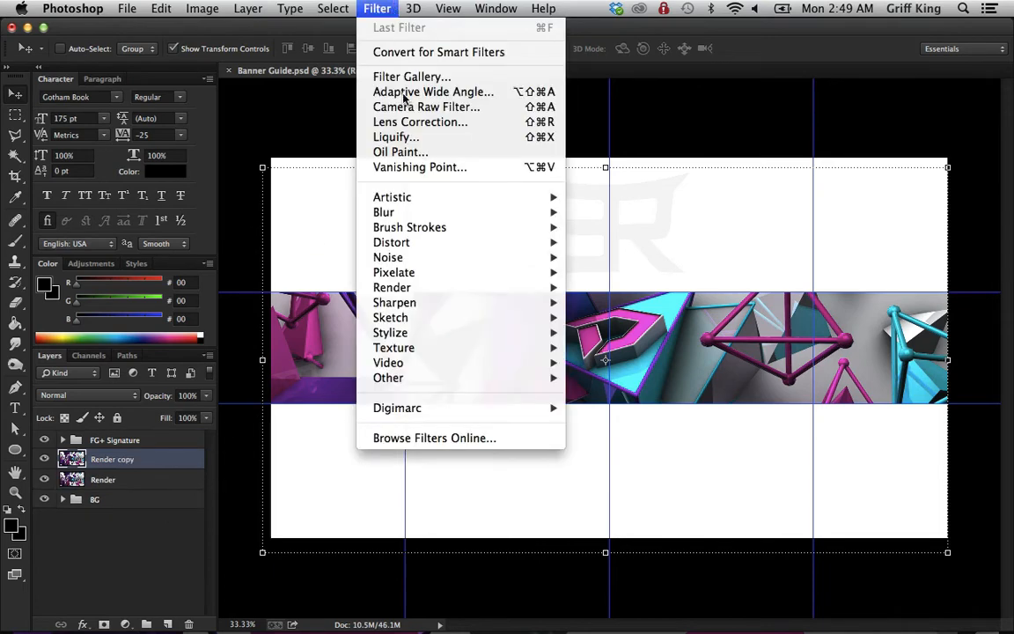
click(407, 75)
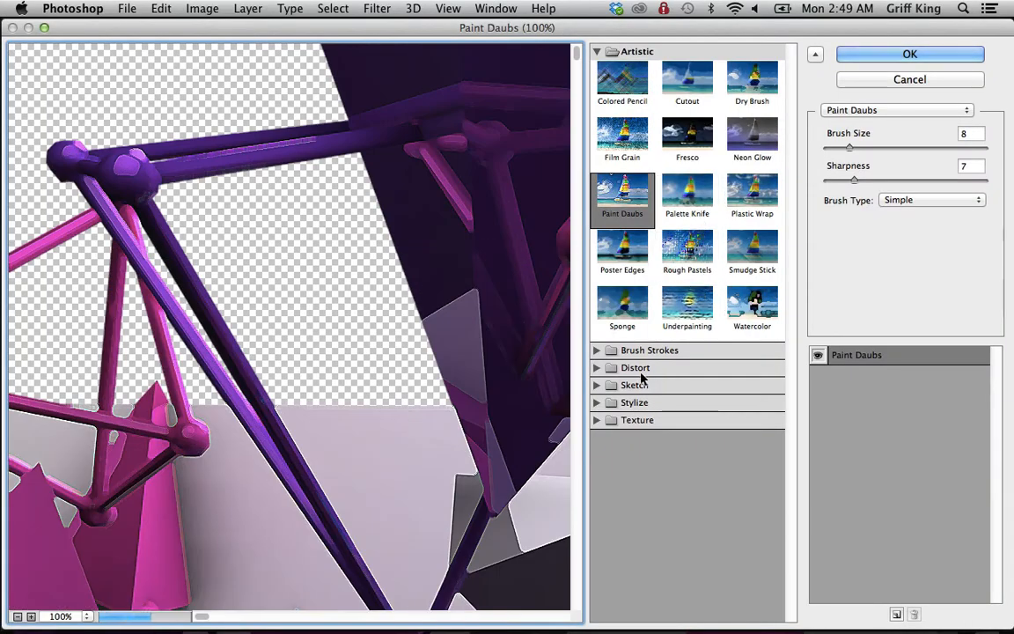
click(633, 403)
click(624, 431)
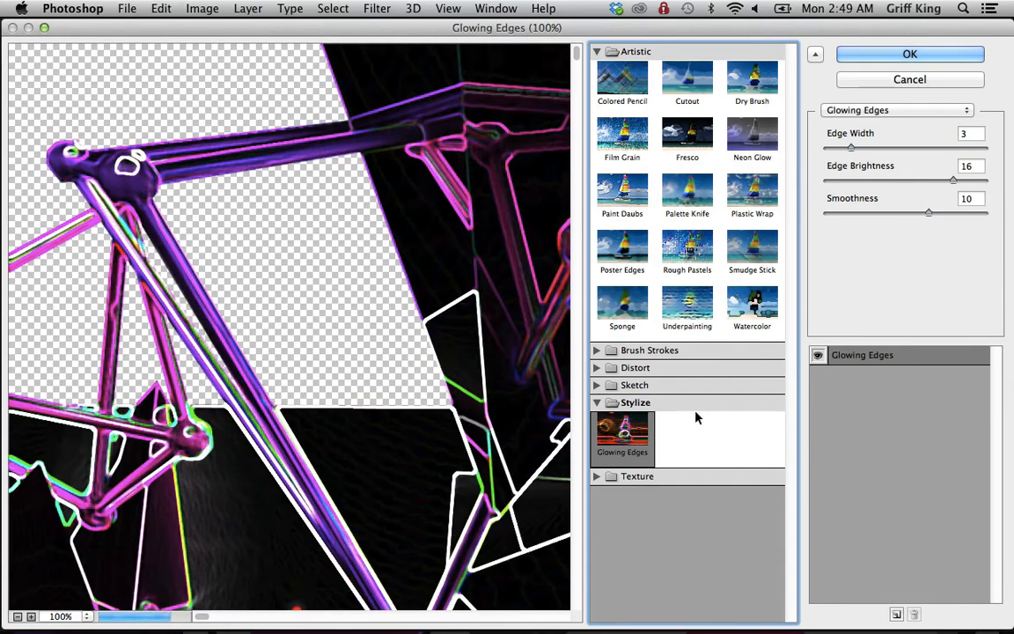
scroll(361, 352, down, 5)
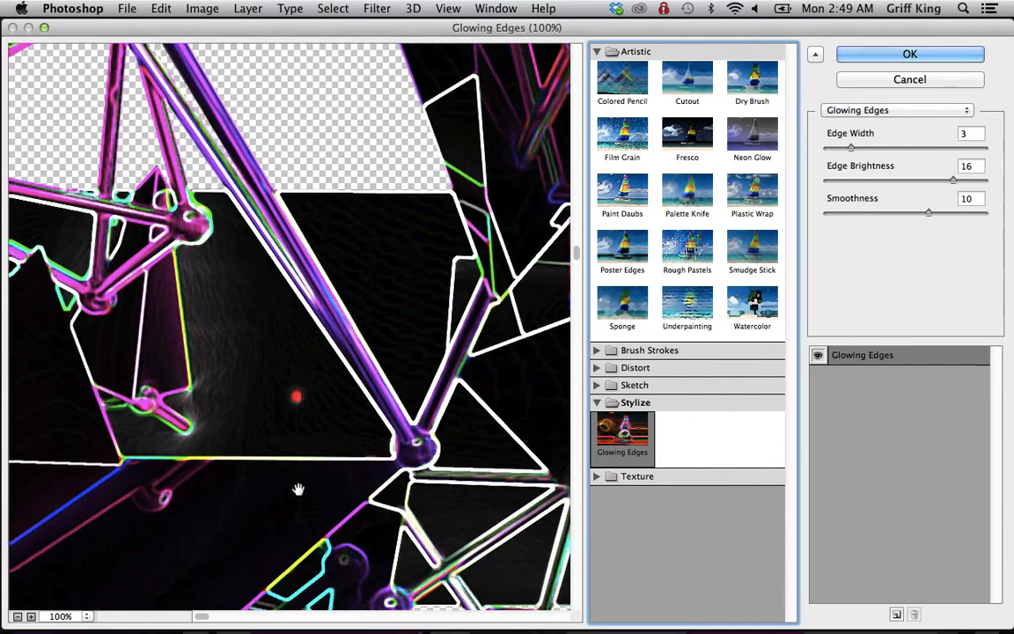
click(16, 617)
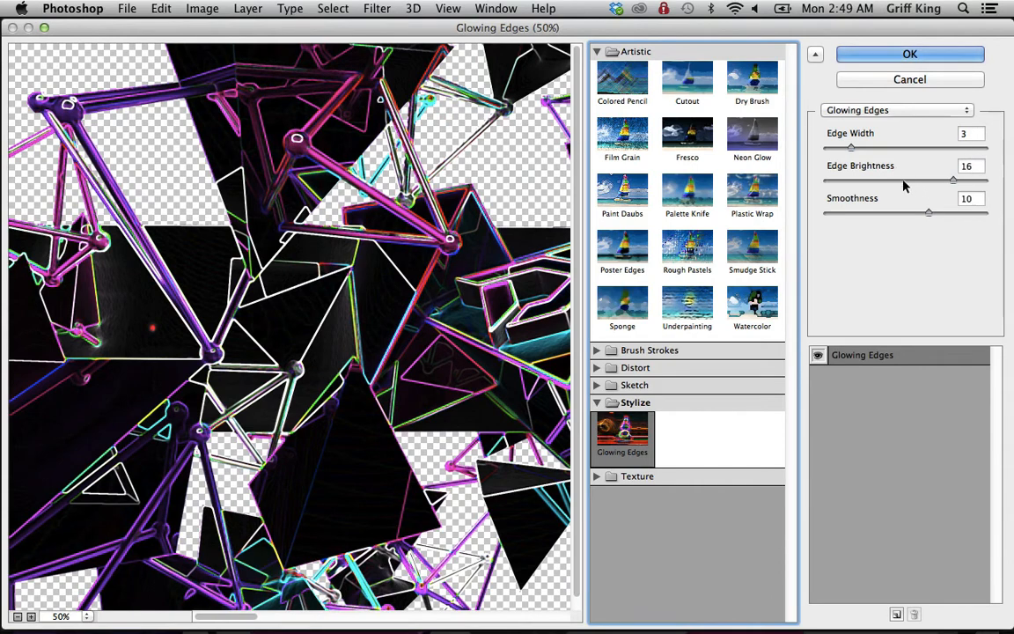
scroll(352, 374, down, 1)
scroll(353, 376, up, 1)
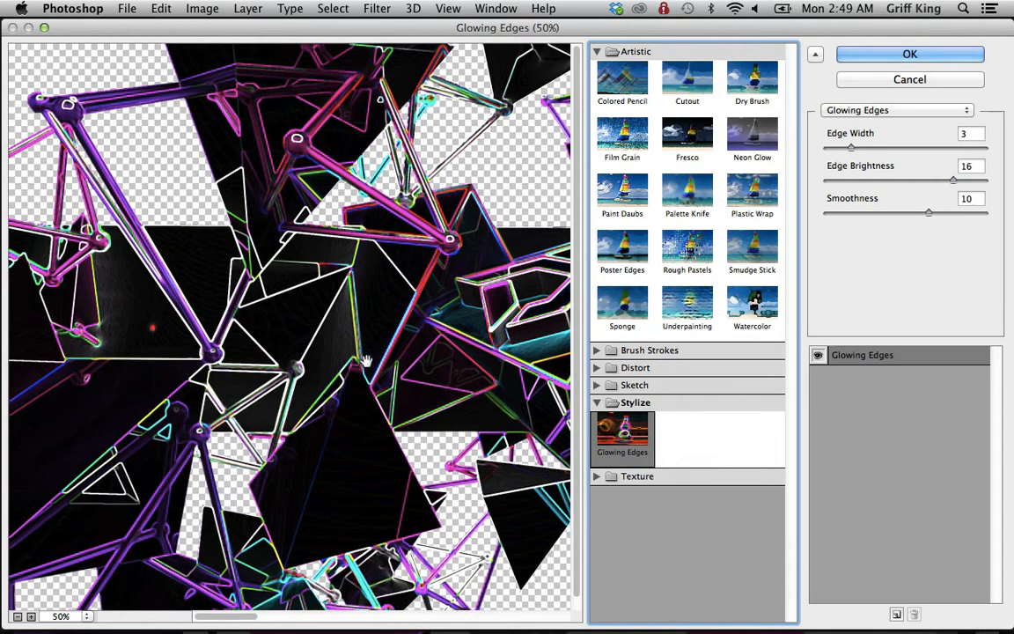
click(872, 53)
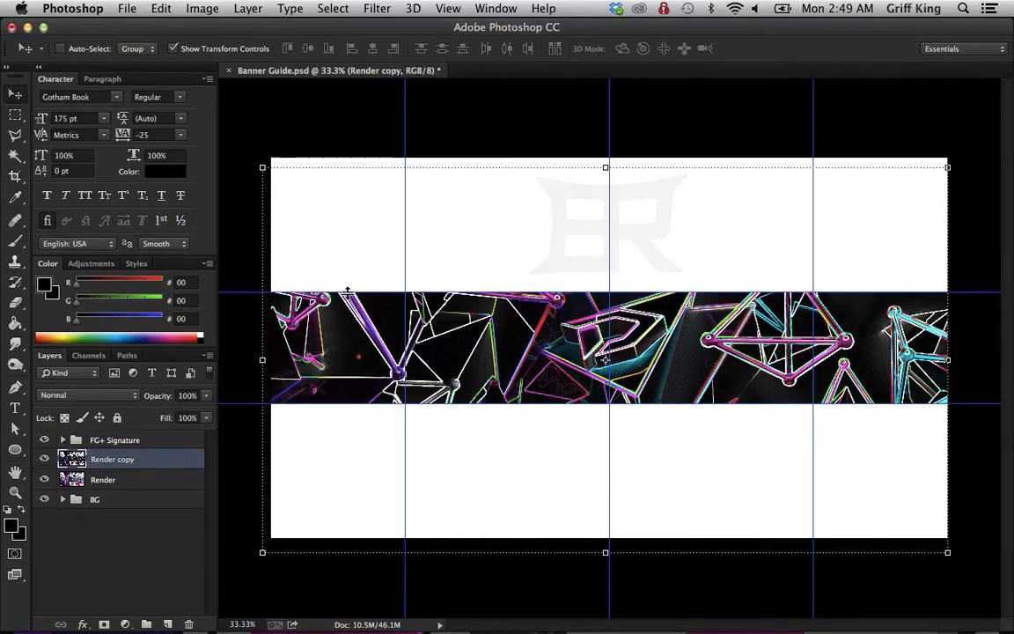
Step: Set the Render copy layer's blend mode to Screen and lower its opacity to 12%
click(85, 395)
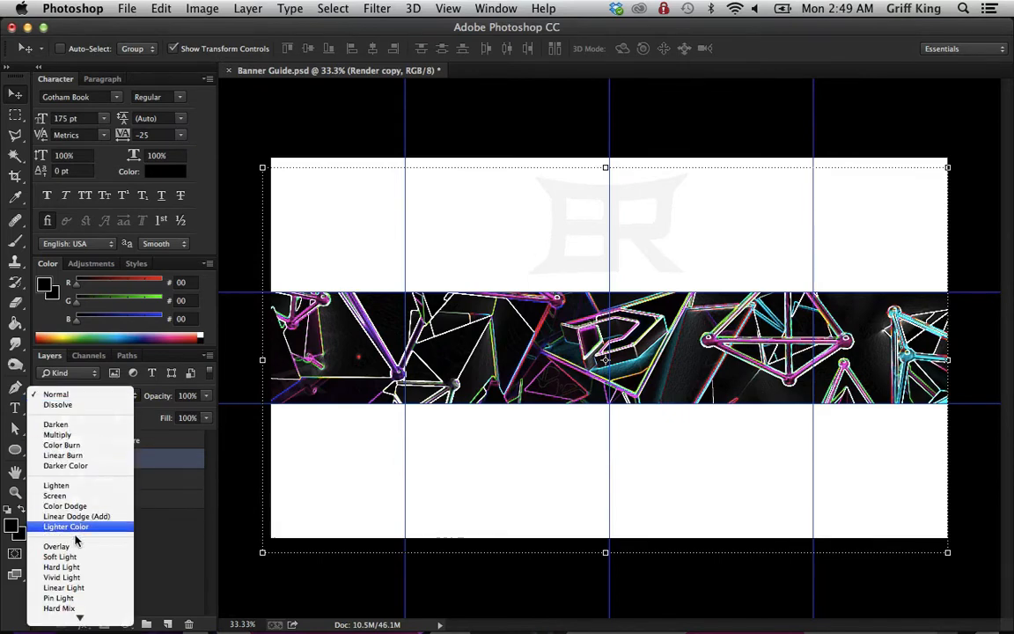
click(76, 497)
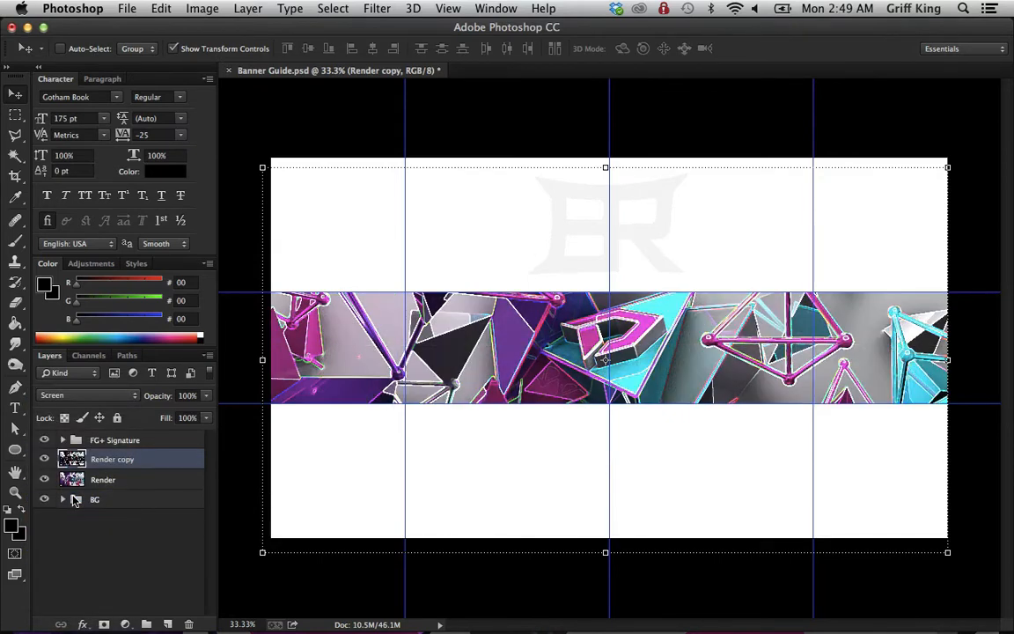
click(85, 391)
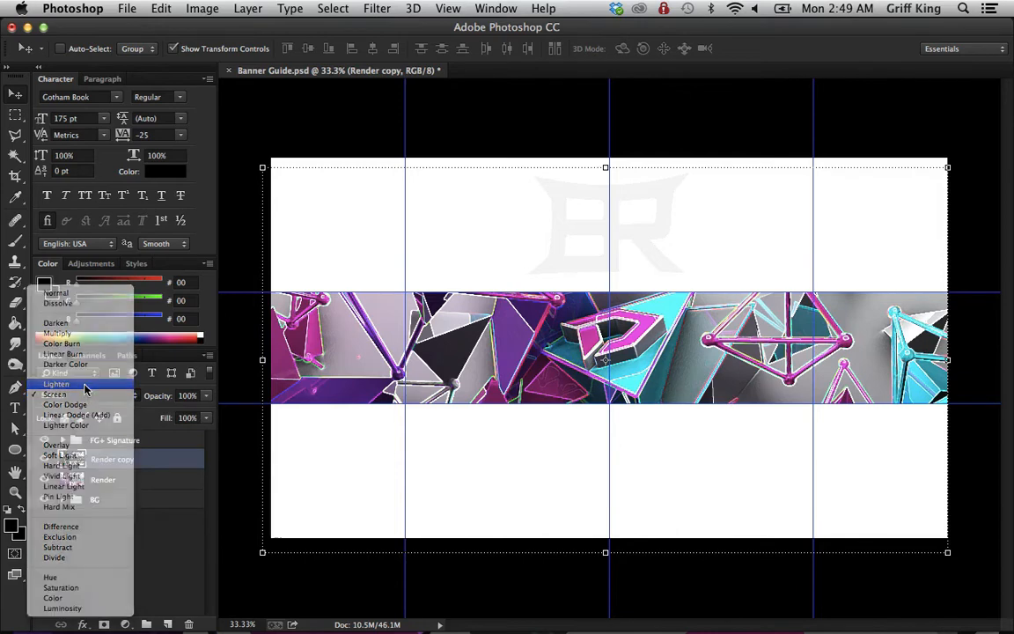
click(85, 387)
click(88, 398)
click(88, 406)
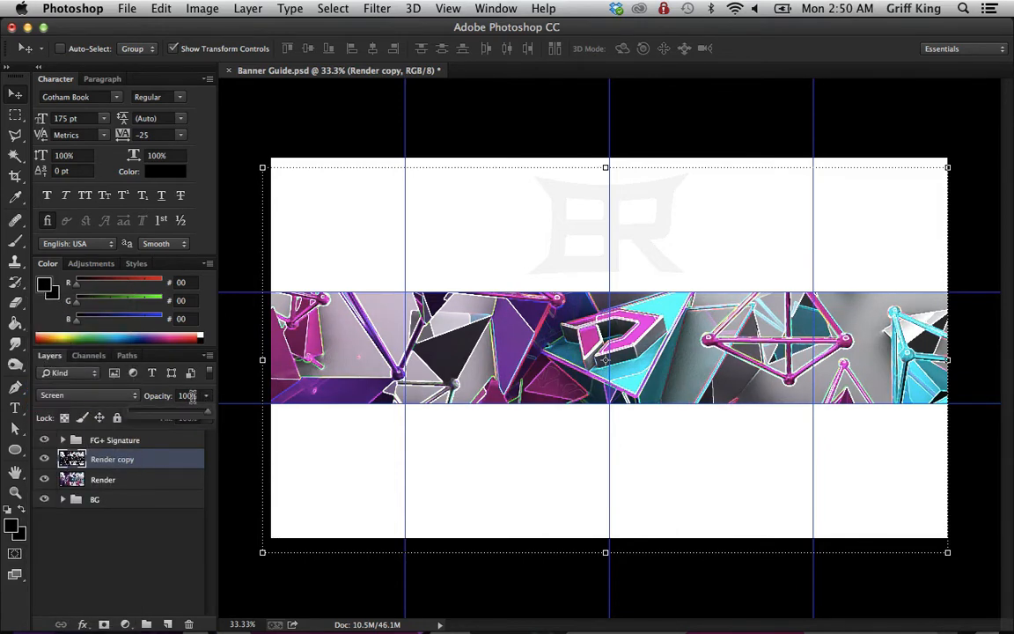
drag(192, 397, 141, 416)
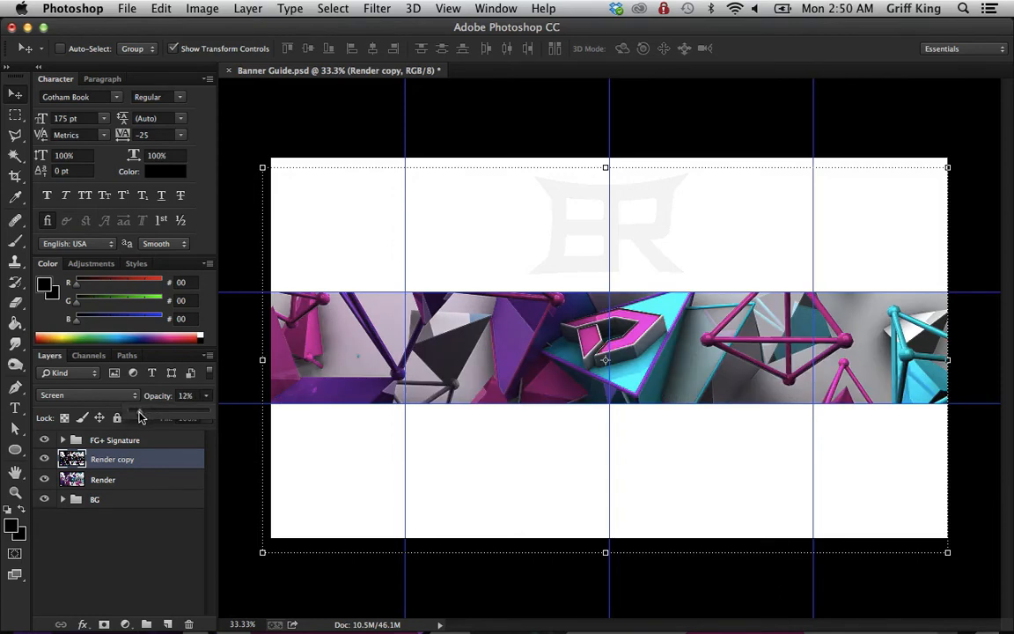
Step: Compare the banner strip with the Render copy layer hidden and shown, leaving the layer visible
click(45, 459)
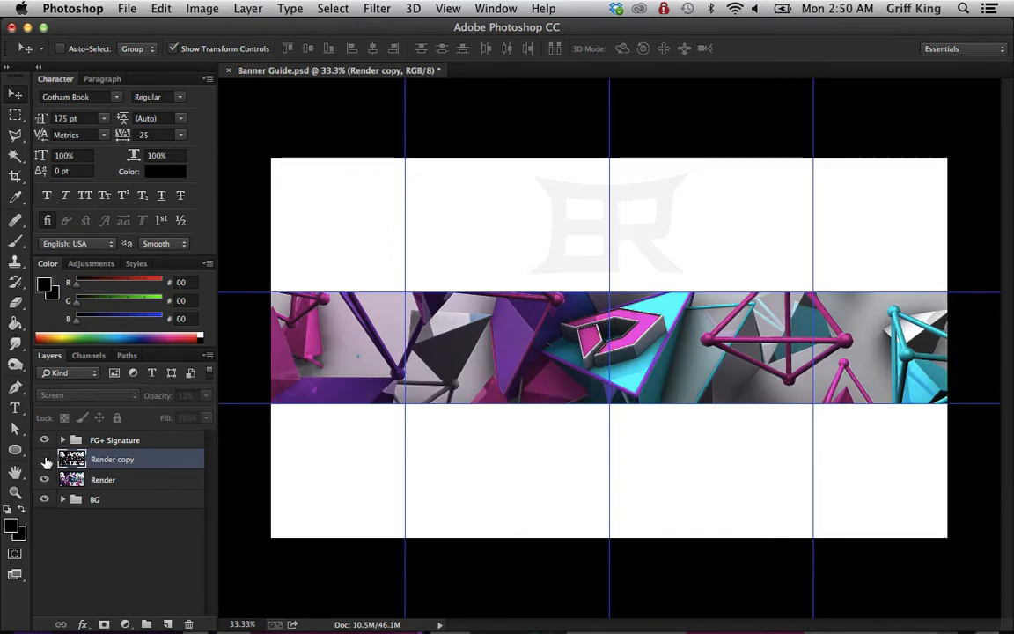
click(45, 459)
click(45, 459)
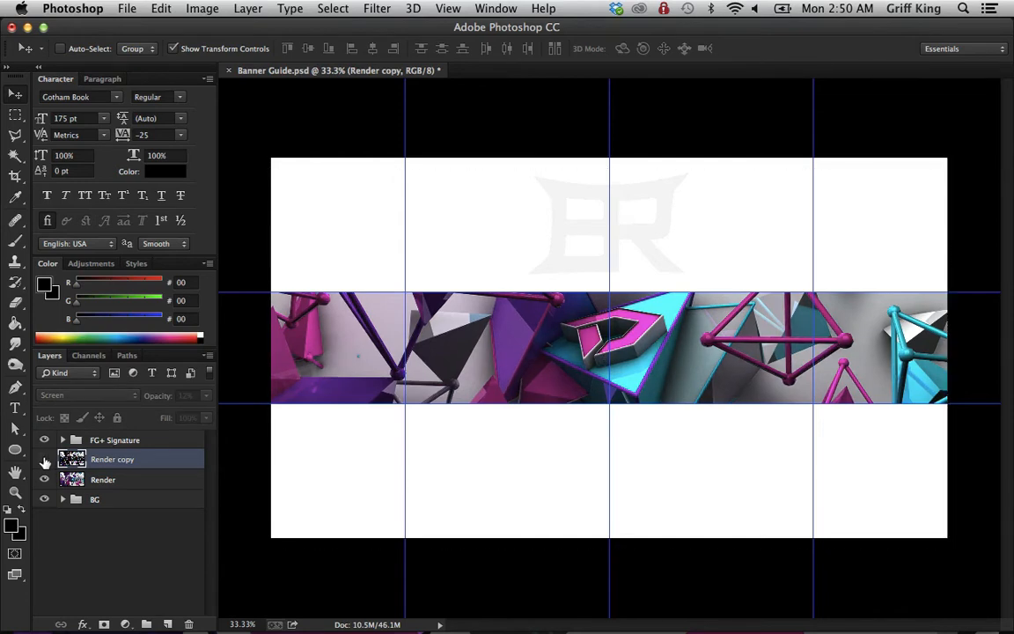
click(44, 460)
click(43, 467)
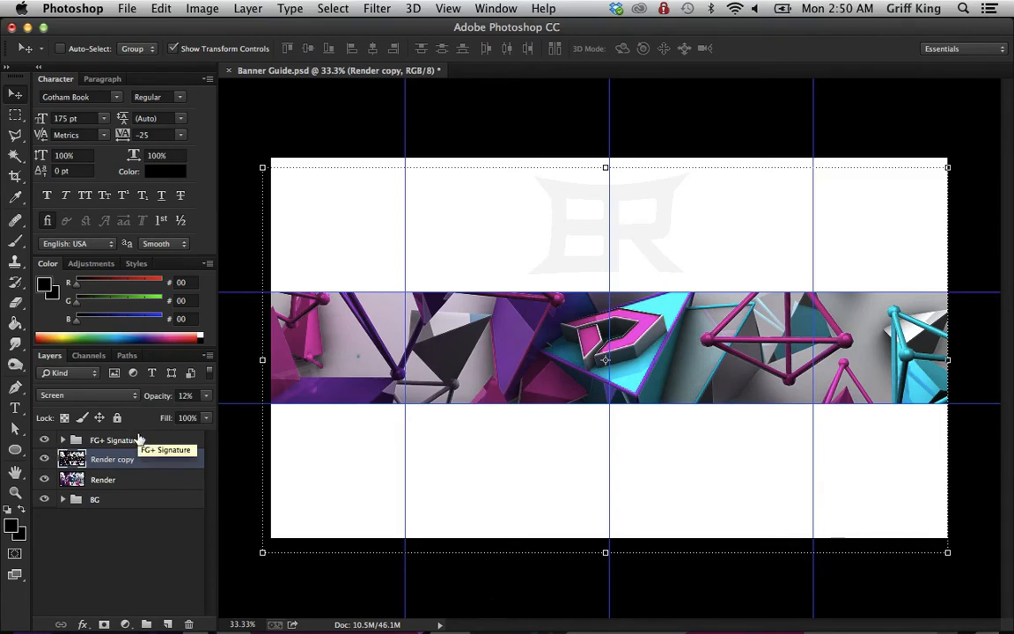
Step: Merge the Render copy and Render layers into one, and duplicate the merged layer
shift+click(128, 479)
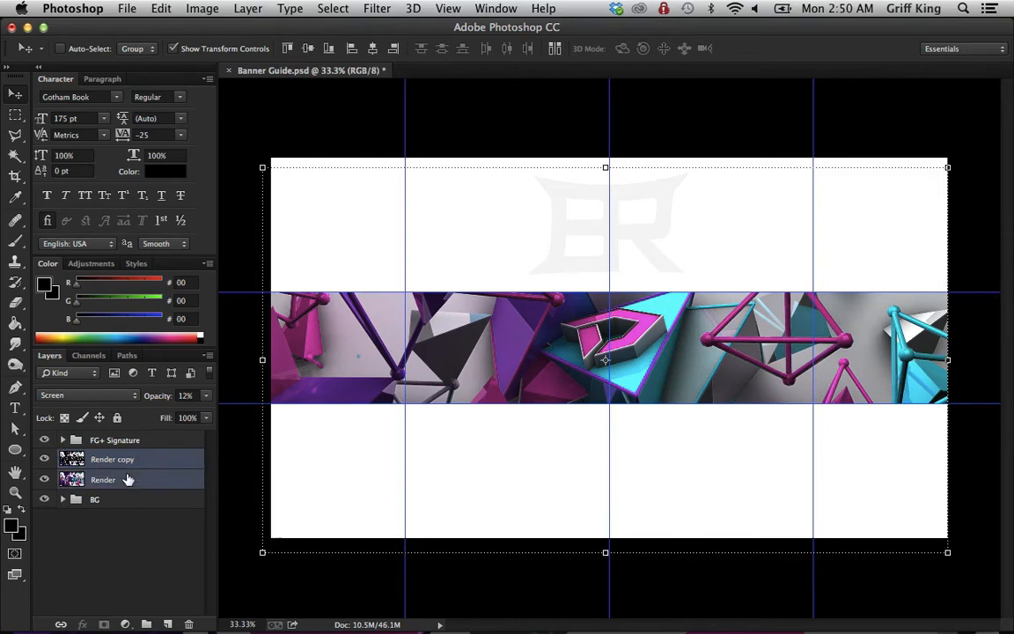
key(super+e)
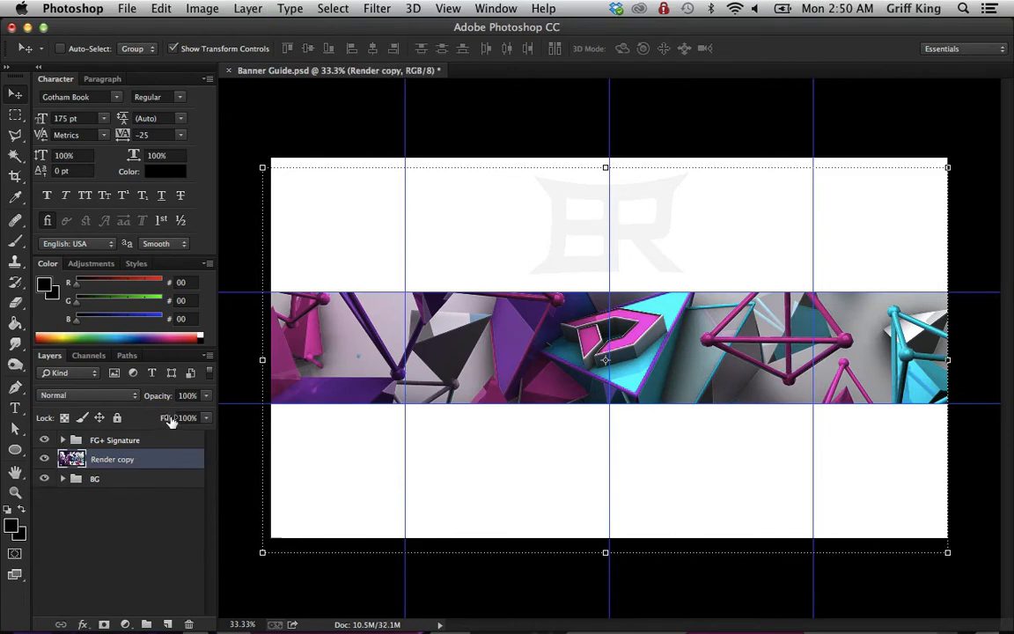
key(super+j)
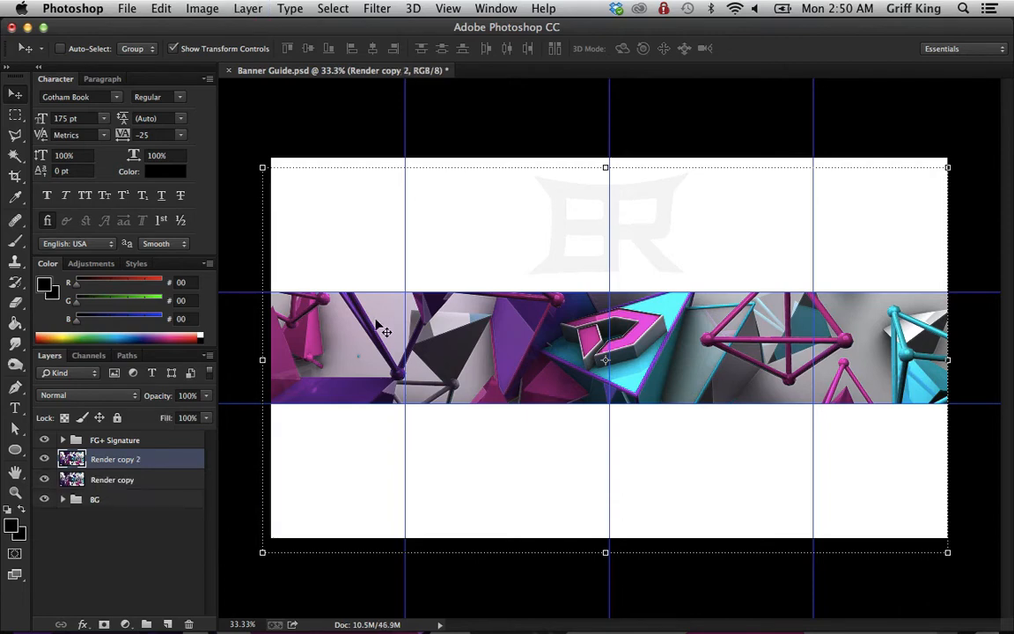
Step: Choose the artistic Plastic Wrap filter from the Filter Gallery for the Render copy 2 layer
click(377, 8)
click(410, 79)
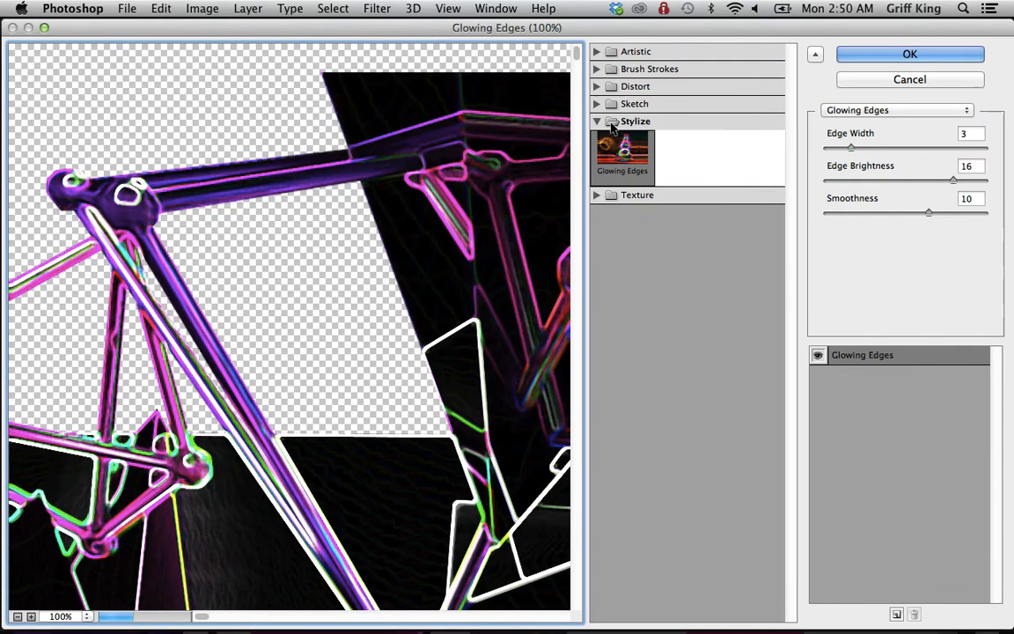
click(628, 103)
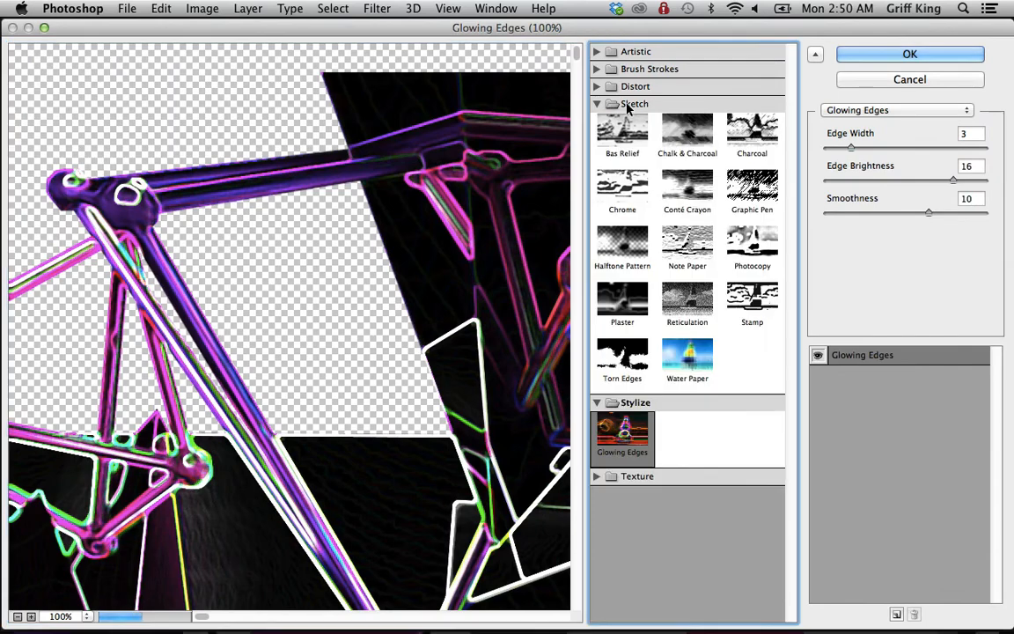
click(629, 103)
click(625, 69)
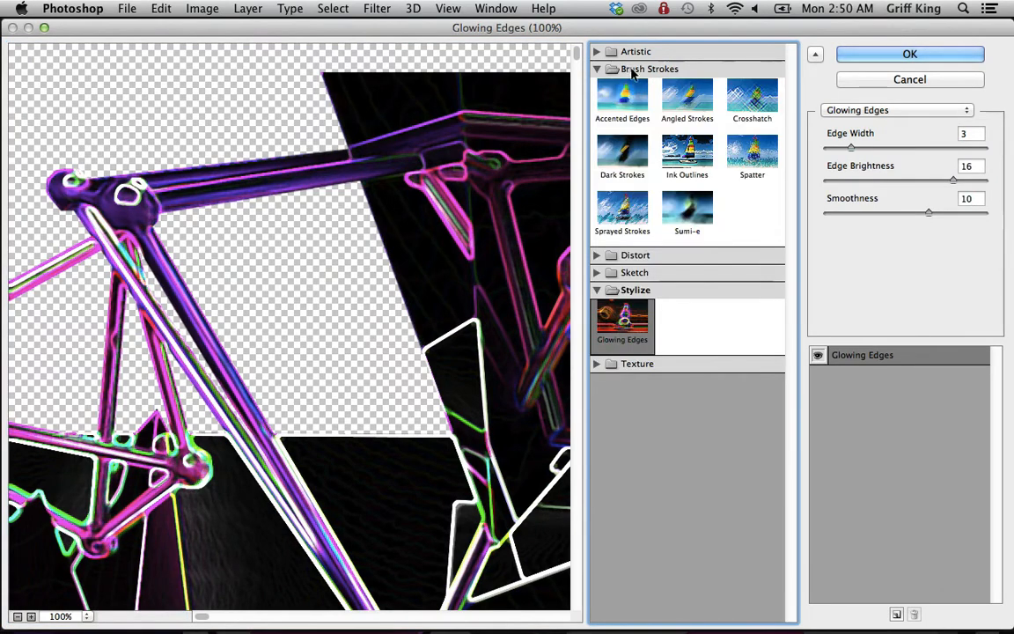
click(625, 69)
click(631, 53)
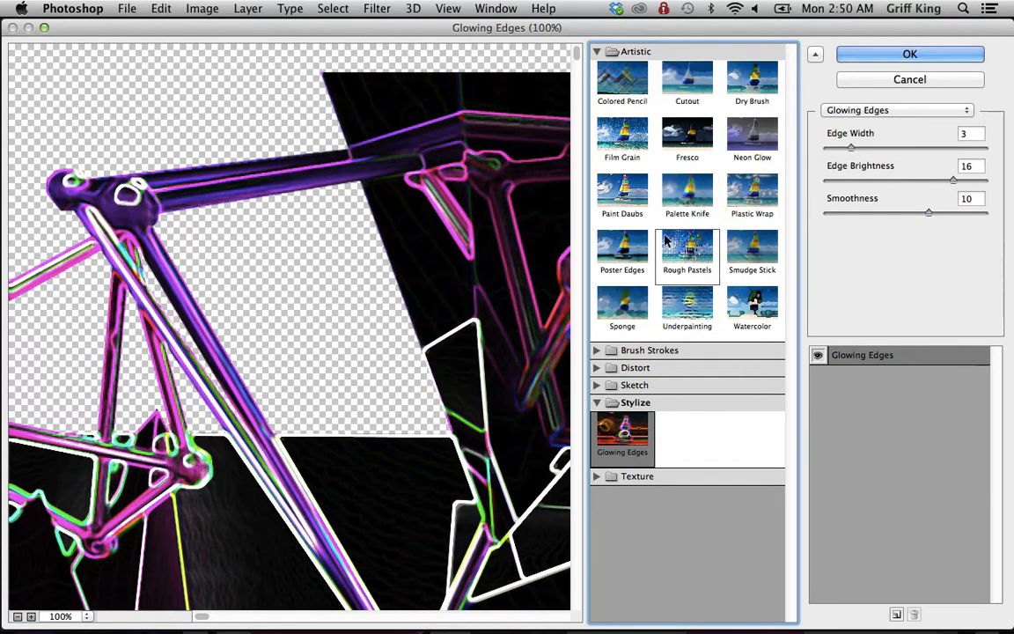
click(733, 209)
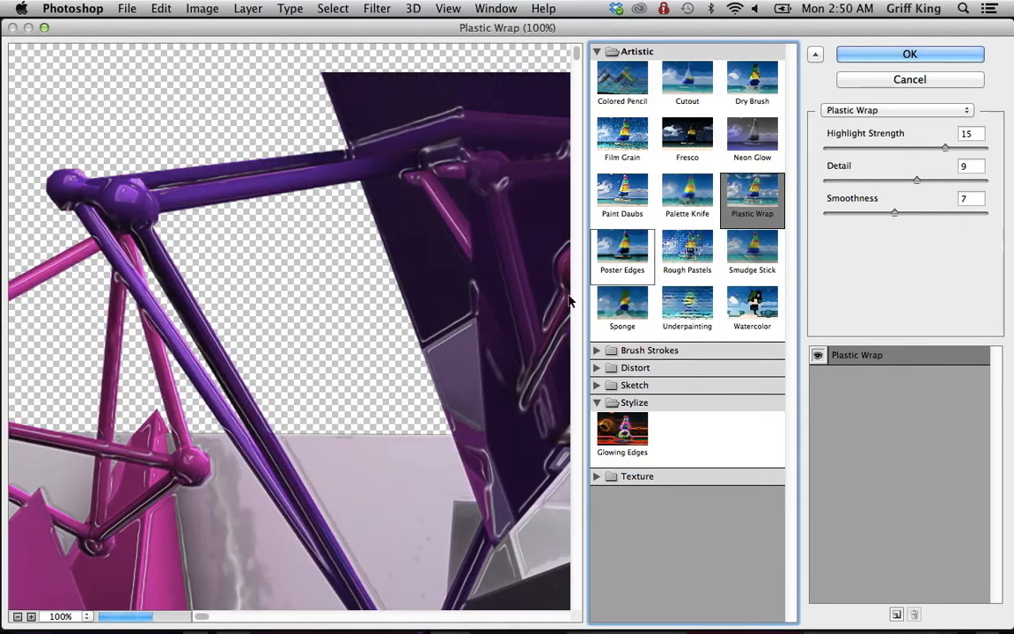
Step: Set Plastic Wrap to highlight strength 12, detail 11 and smoothness 10, and apply it
scroll(473, 360, down, 5)
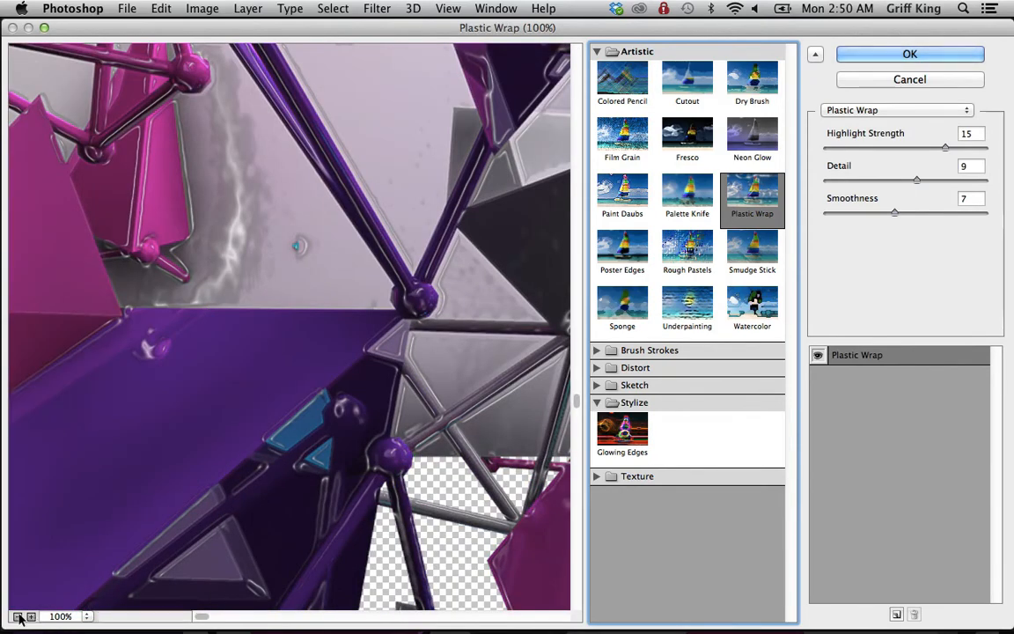
click(17, 618)
click(17, 617)
click(18, 618)
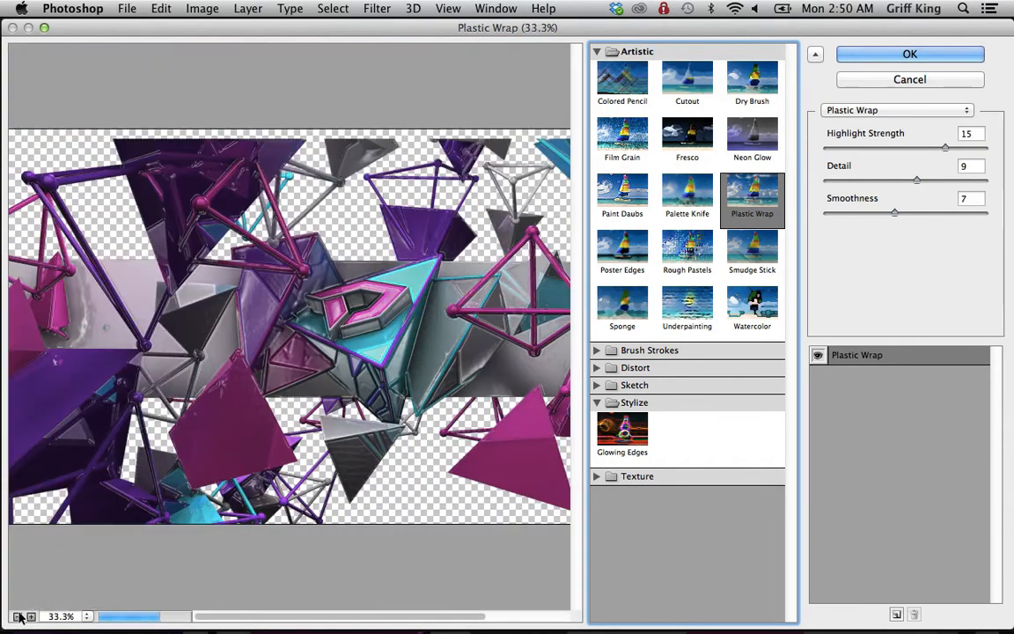
drag(423, 345, 375, 347)
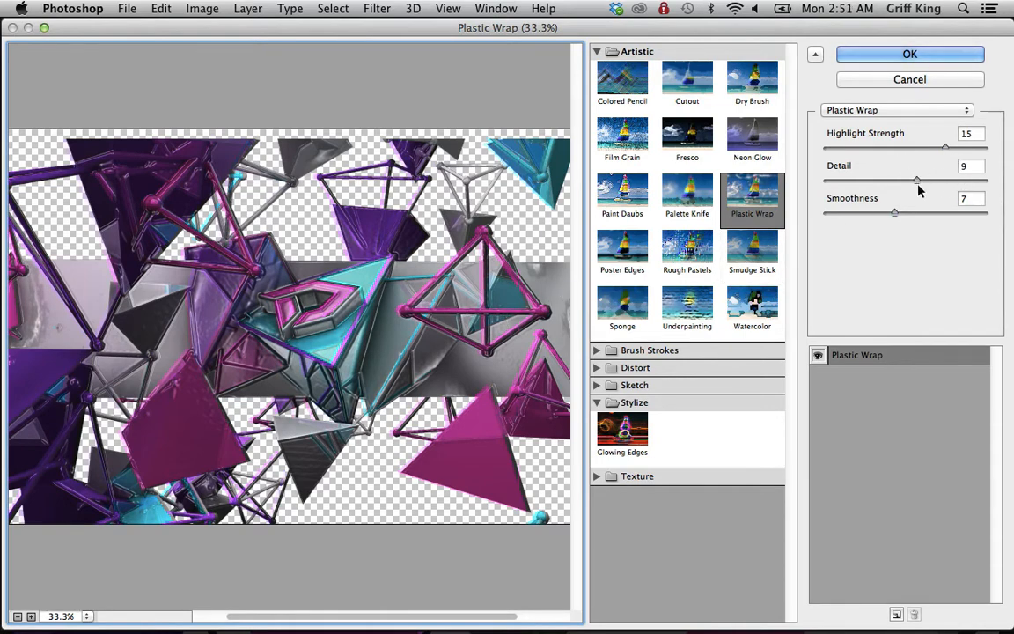
drag(916, 180, 939, 182)
drag(894, 216, 924, 218)
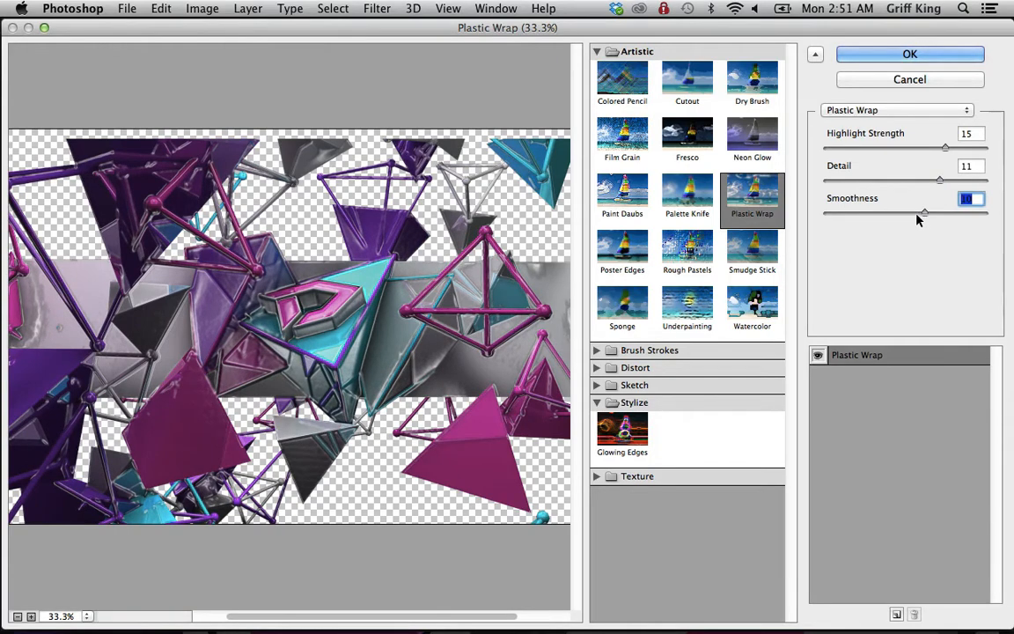
drag(945, 148, 918, 149)
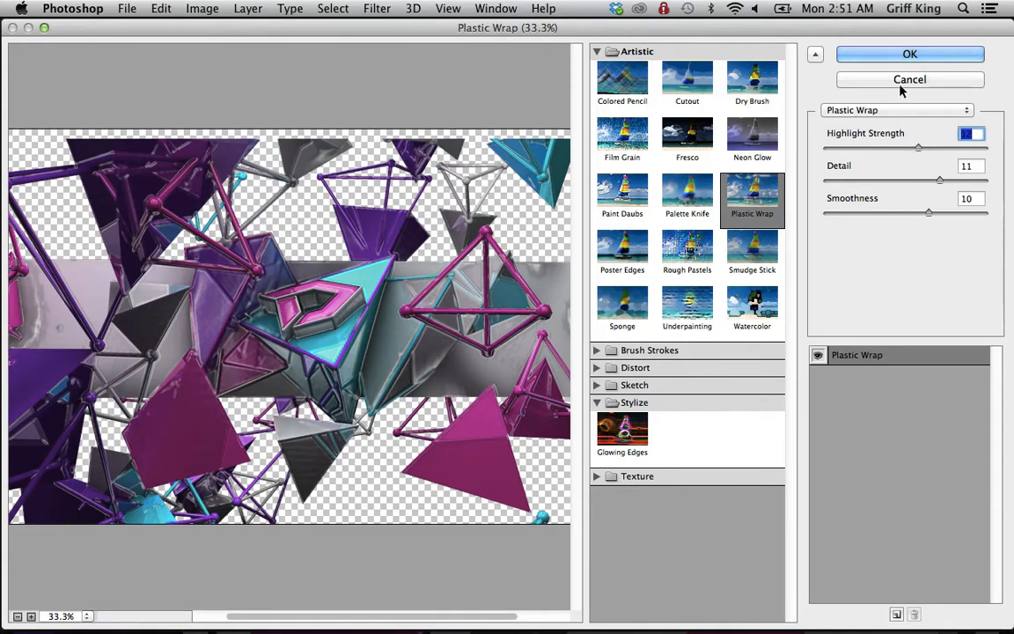
click(885, 55)
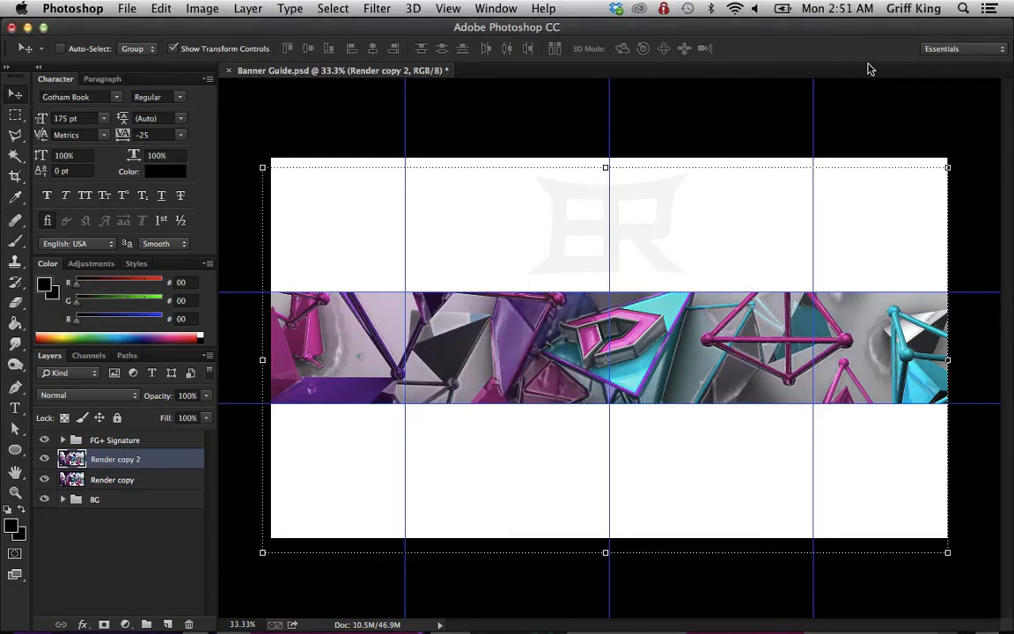
Step: Try the Darken and Multiply blend modes on the Render copy 2 layer, and settle on Darken
click(53, 395)
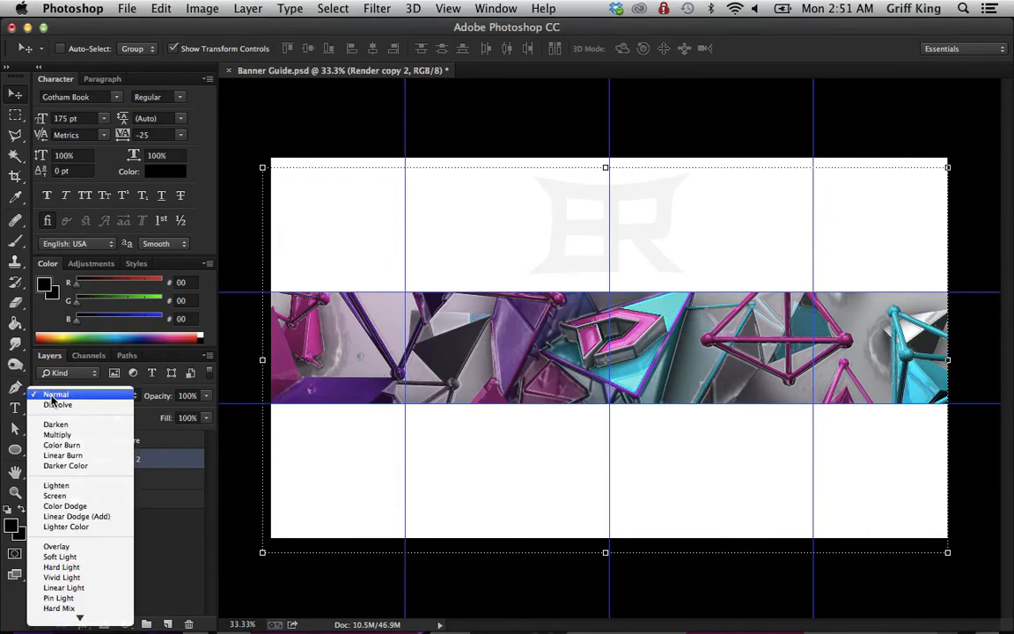
click(55, 426)
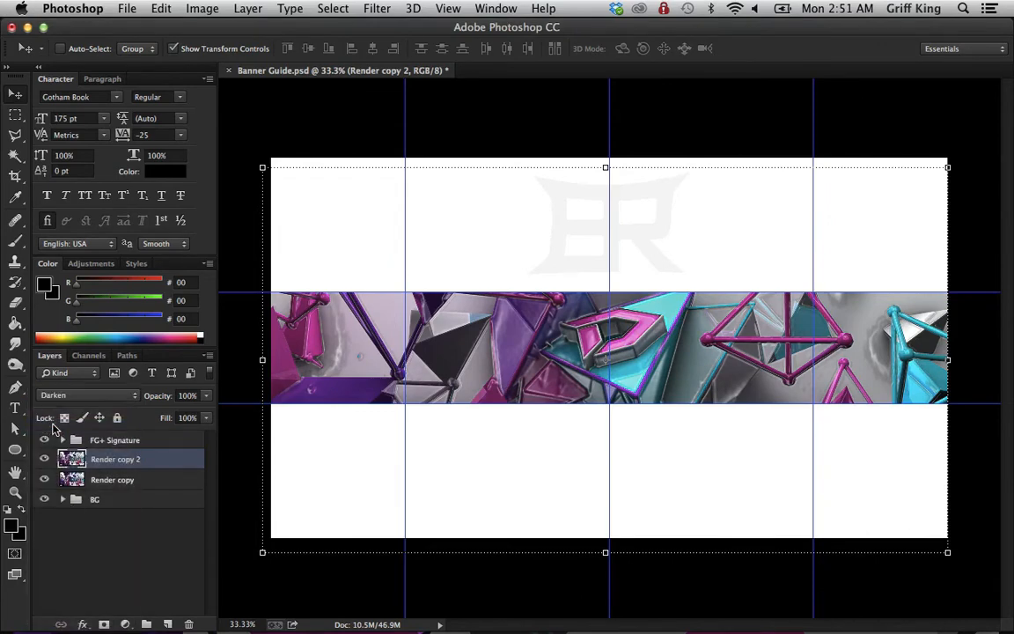
click(67, 398)
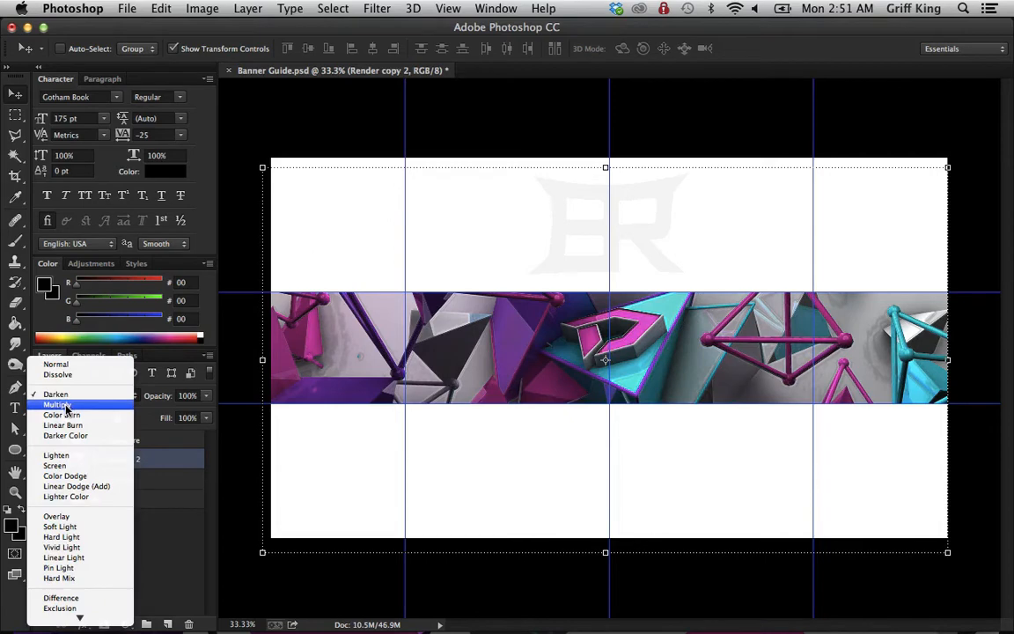
click(66, 406)
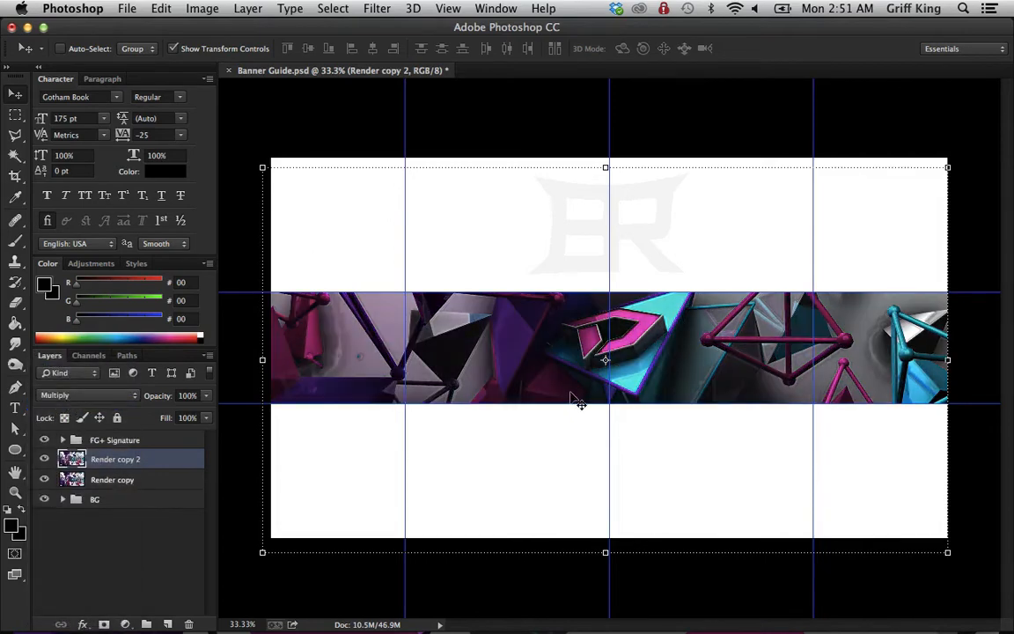
click(71, 396)
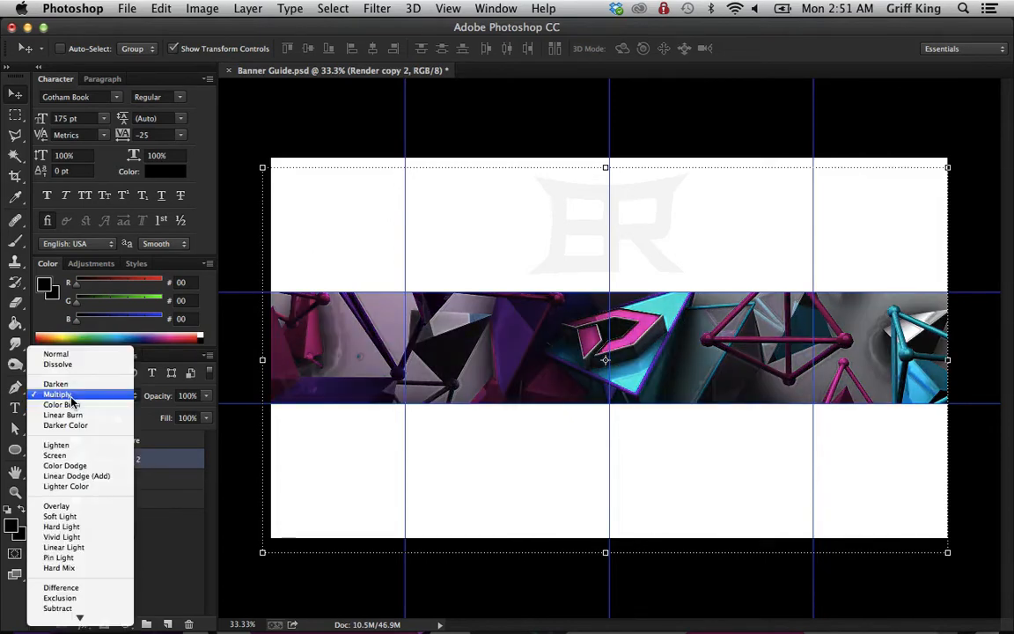
click(66, 384)
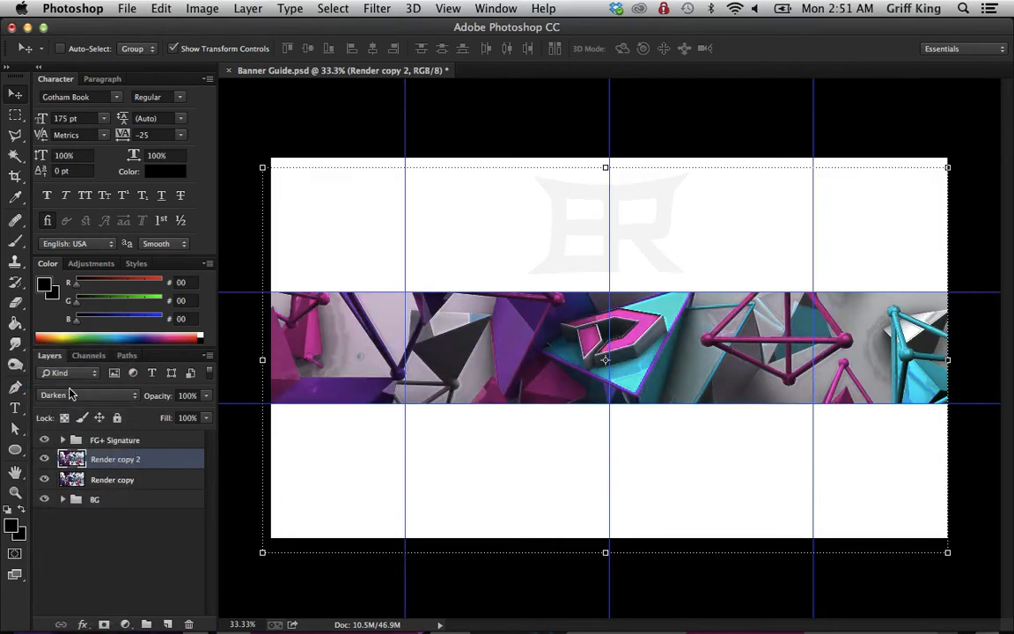
Step: Try the Render copy 2 layer at 80% and 40% opacity, compare it with the layer hidden, and restore 100% opacity
click(44, 458)
click(44, 459)
click(206, 395)
drag(210, 414, 196, 417)
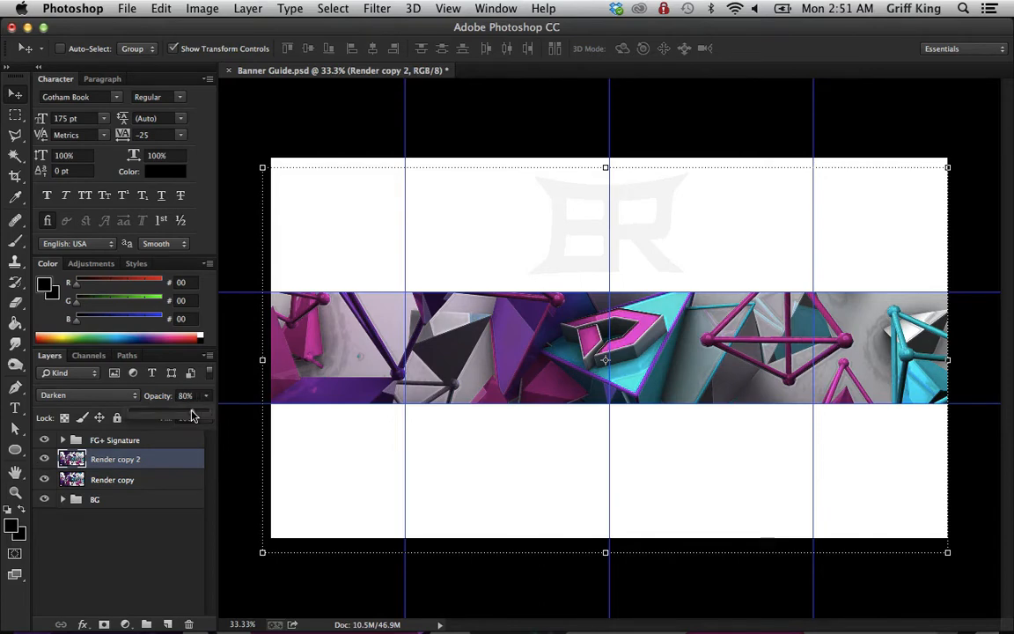
click(44, 459)
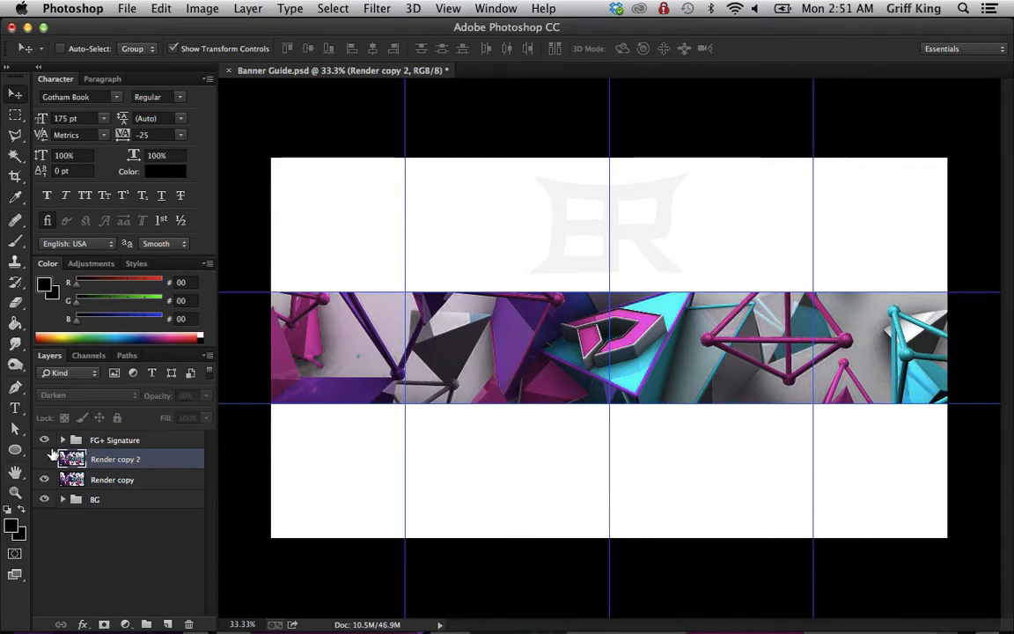
click(45, 458)
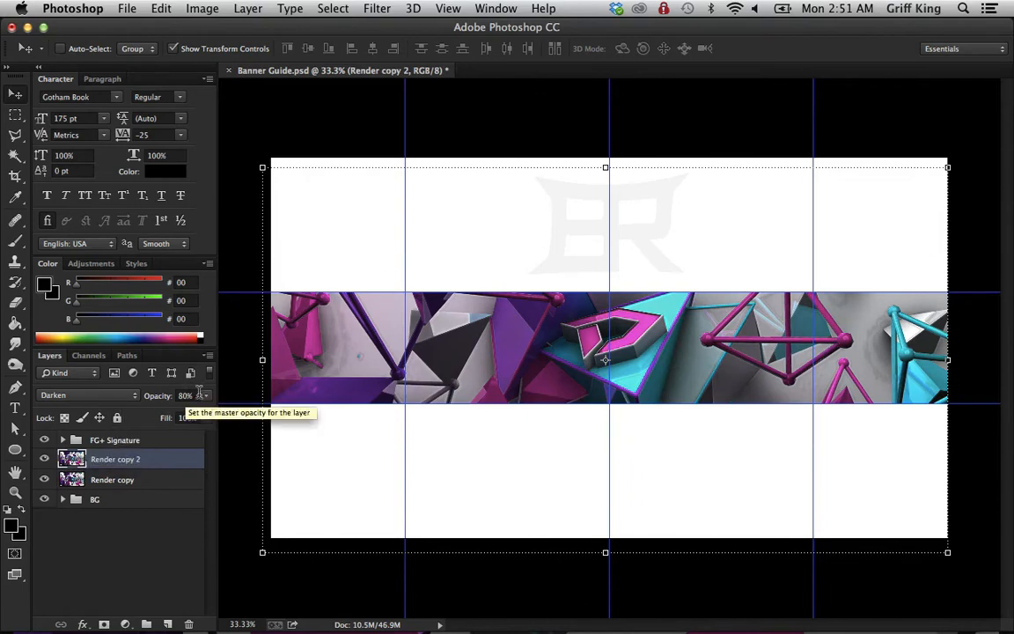
click(206, 396)
click(162, 412)
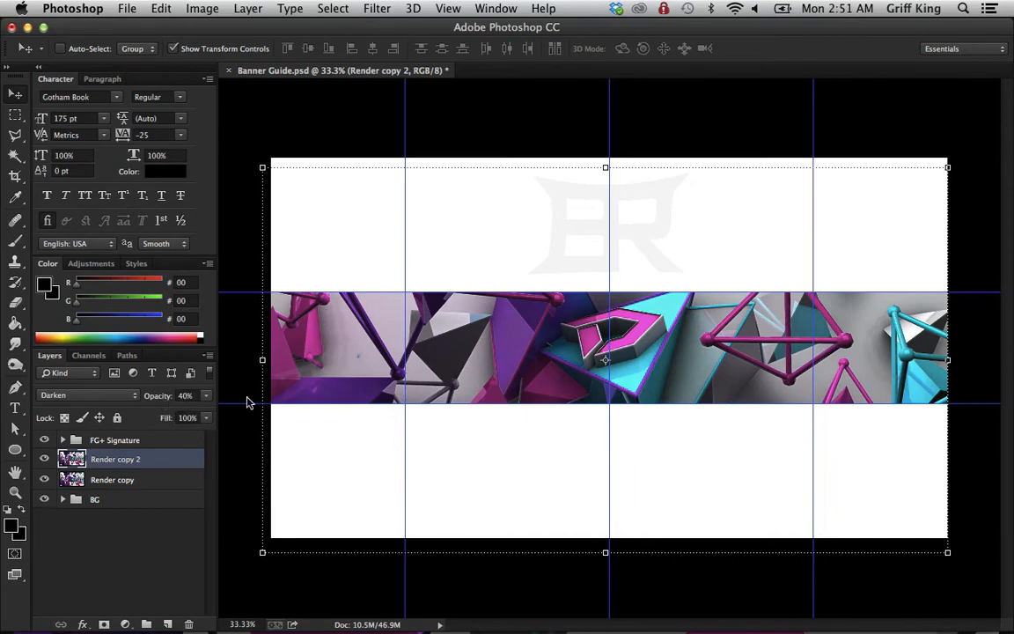
key(0)
Step: Set the Render copy 2 layer's blend mode to Multiply and its opacity to 9%
click(92, 395)
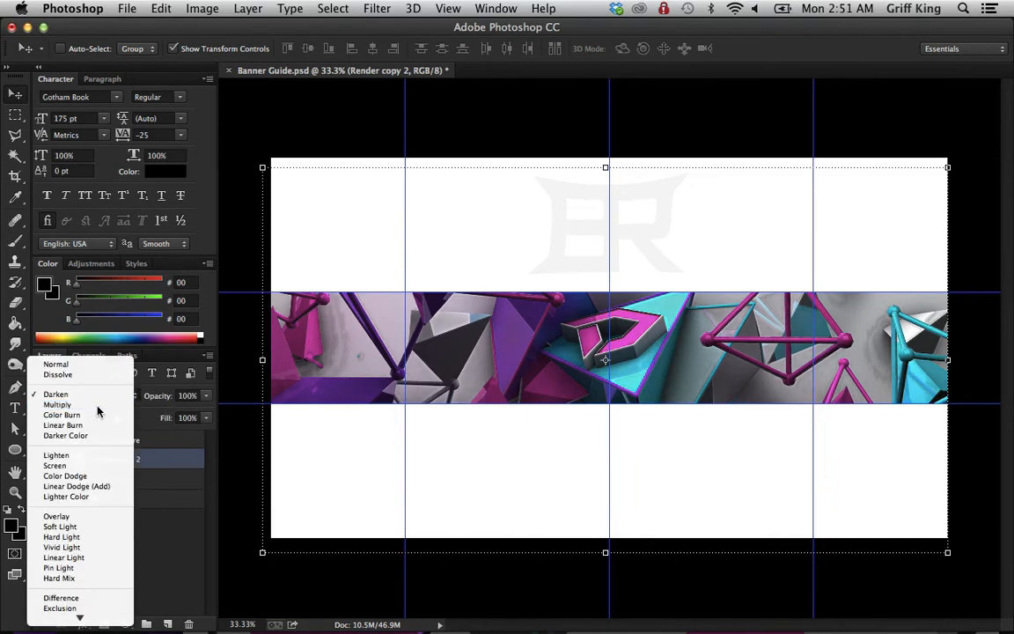
click(97, 406)
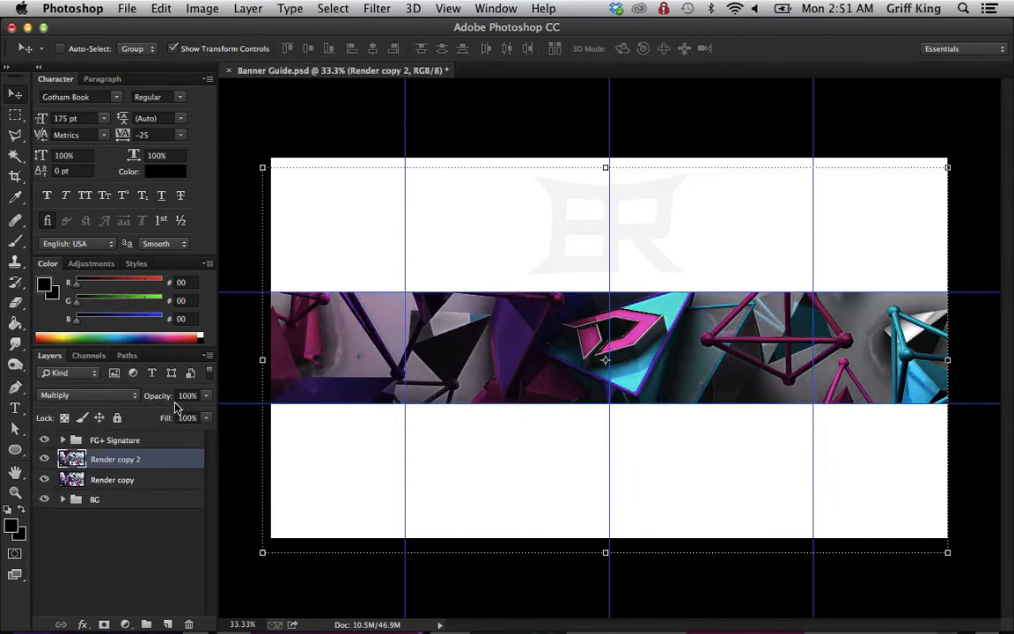
drag(150, 401, 76, 401)
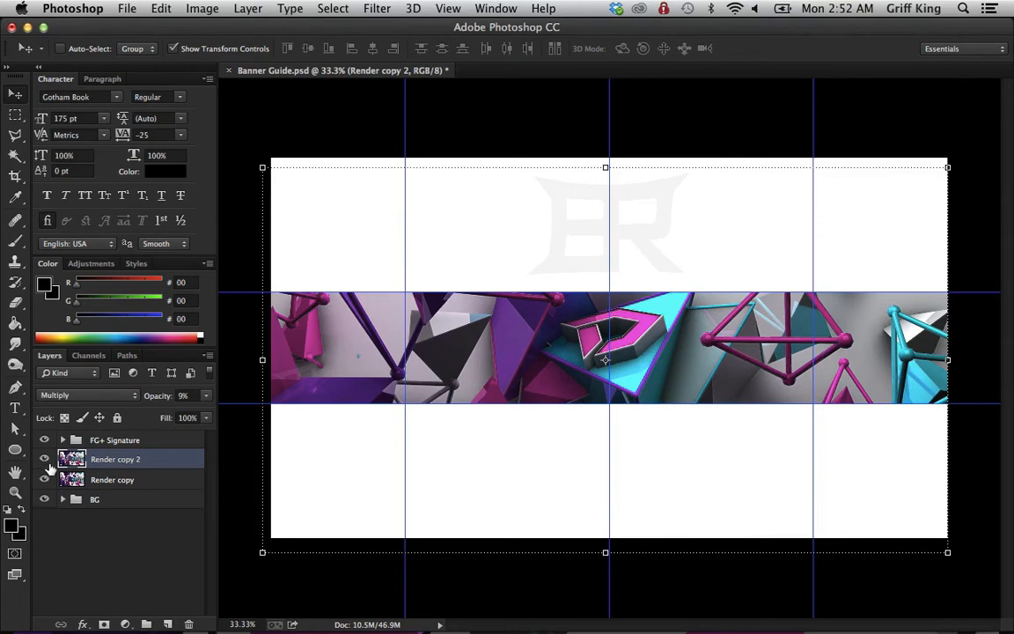
Step: Merge the Render copy 2 and Render copy layers into one, and duplicate the merged layer
shift+click(138, 483)
key(super+e)
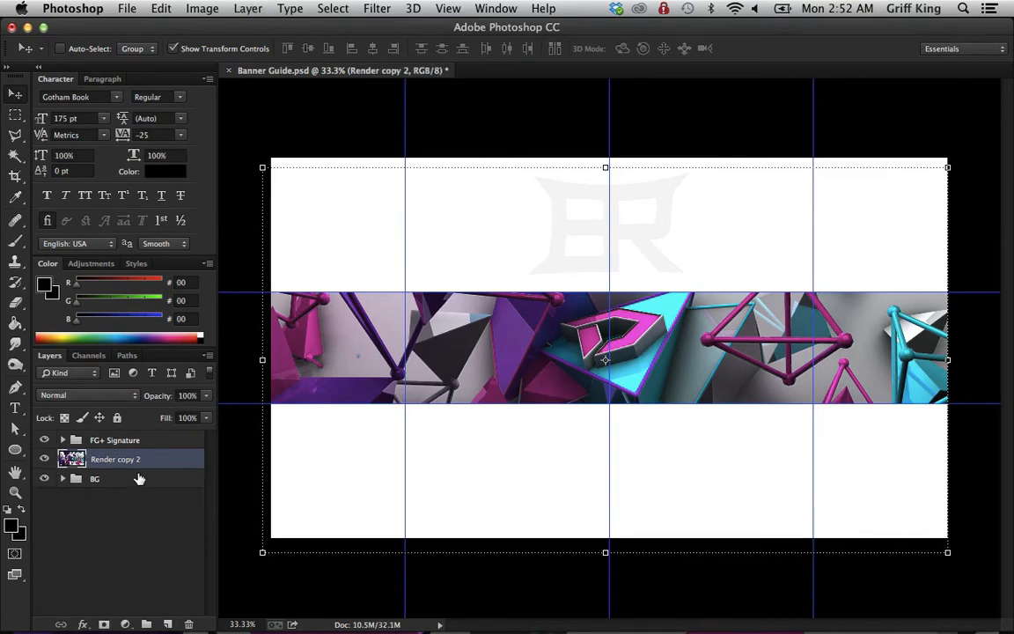
key(super+j)
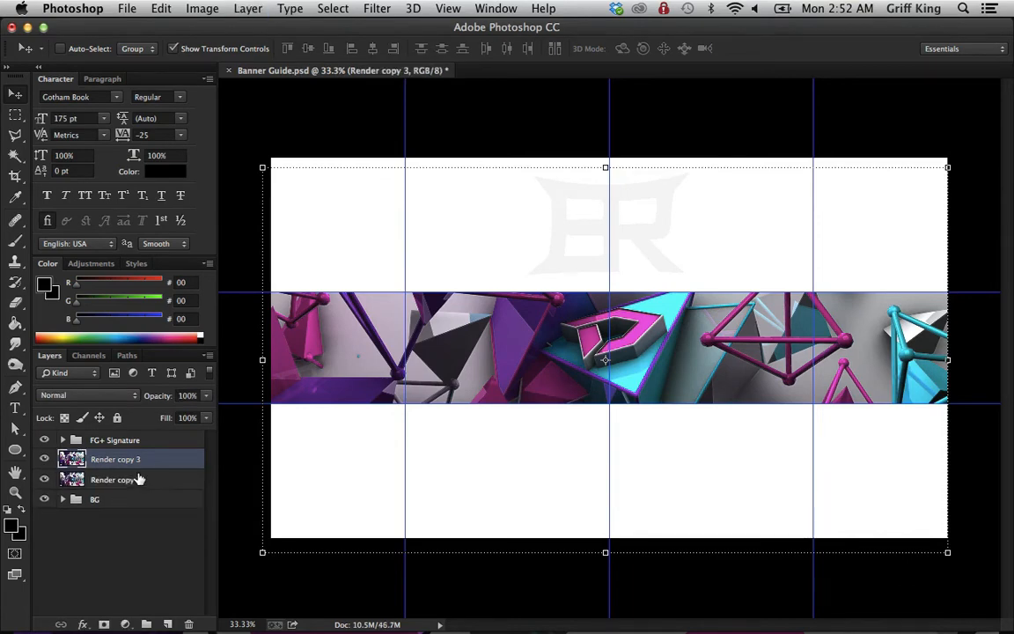
Step: Open the Filter Gallery for the Render copy 3 layer and preview the artistic Watercolor filter on the whole render
click(375, 9)
click(401, 76)
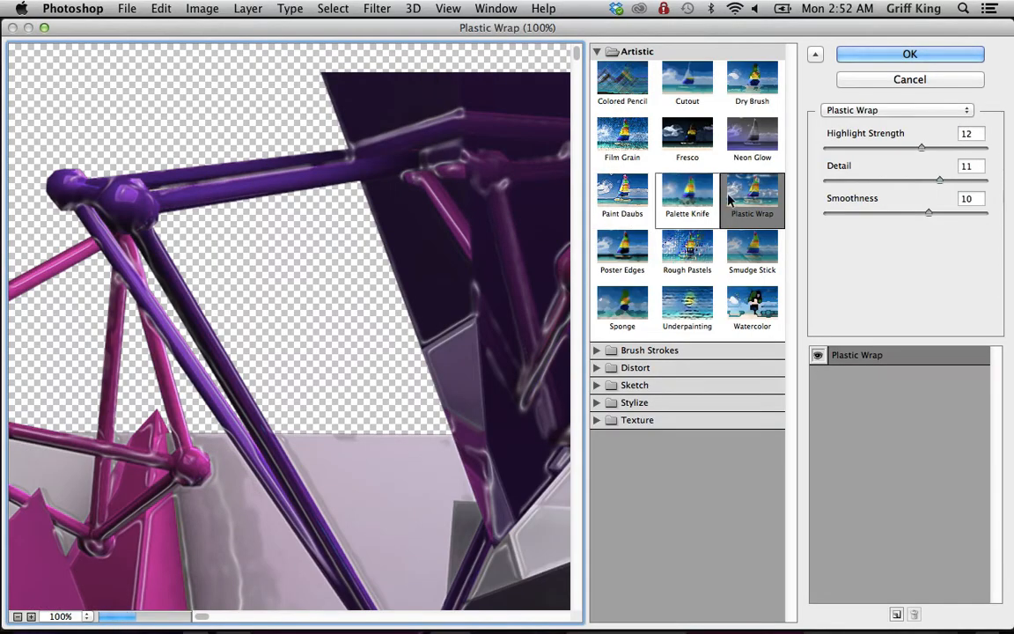
click(748, 315)
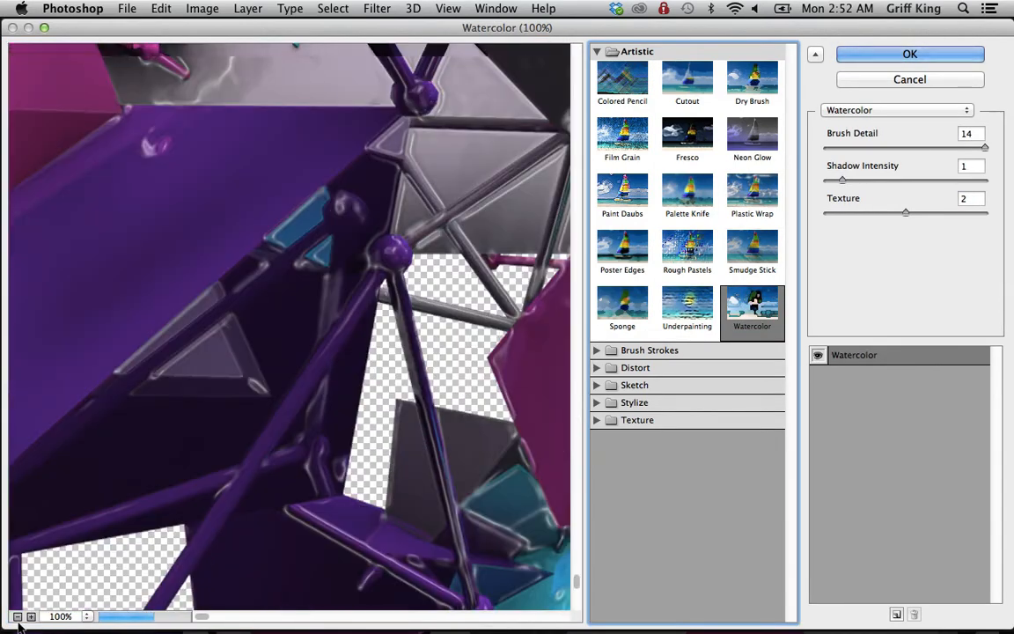
click(19, 617)
click(18, 617)
click(19, 617)
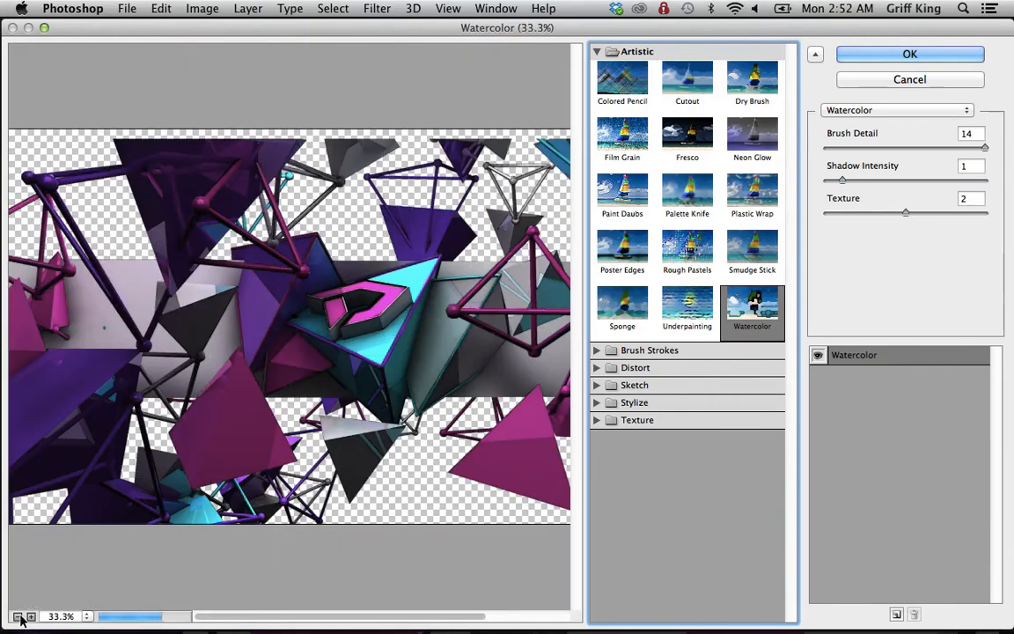
drag(453, 403, 418, 406)
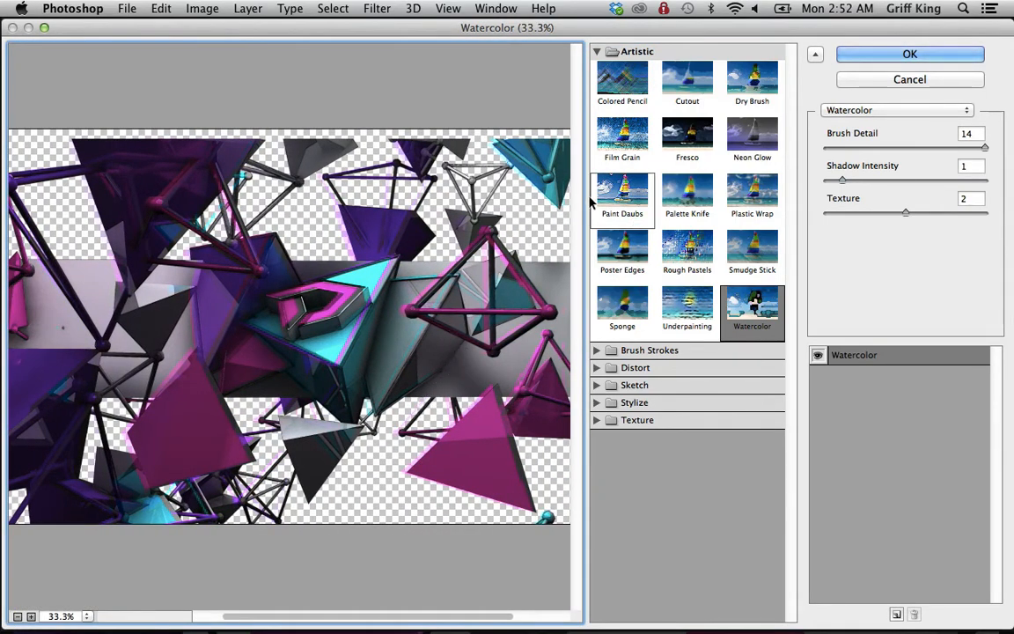
Step: Compare the Paint Daubs and Poster Edges filters, and apply Paint Daubs with brush size 8, sharpness 6 and the Simple brush type
click(622, 205)
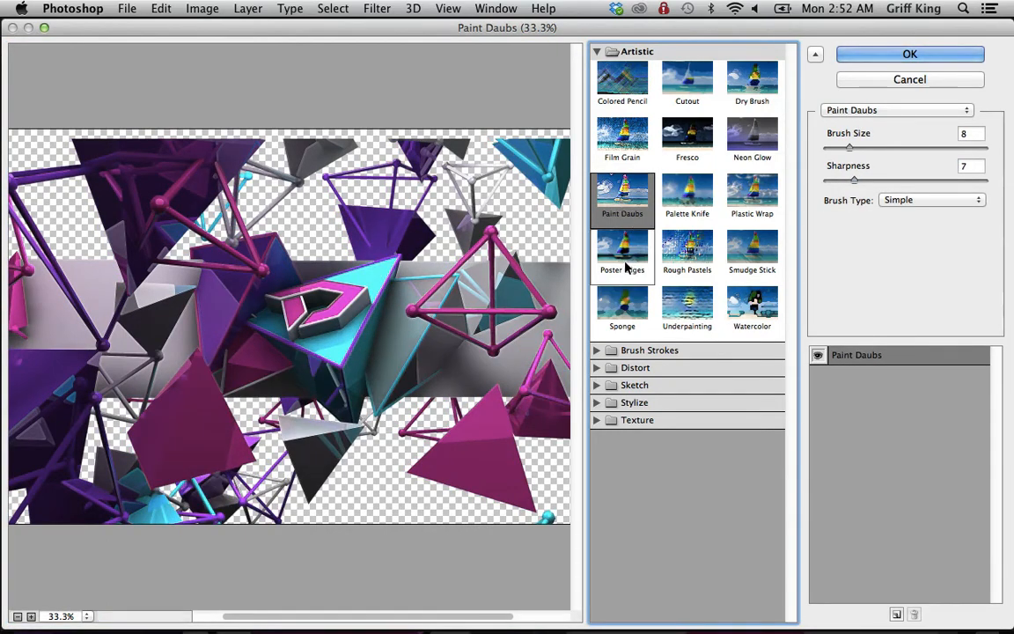
click(626, 257)
click(623, 210)
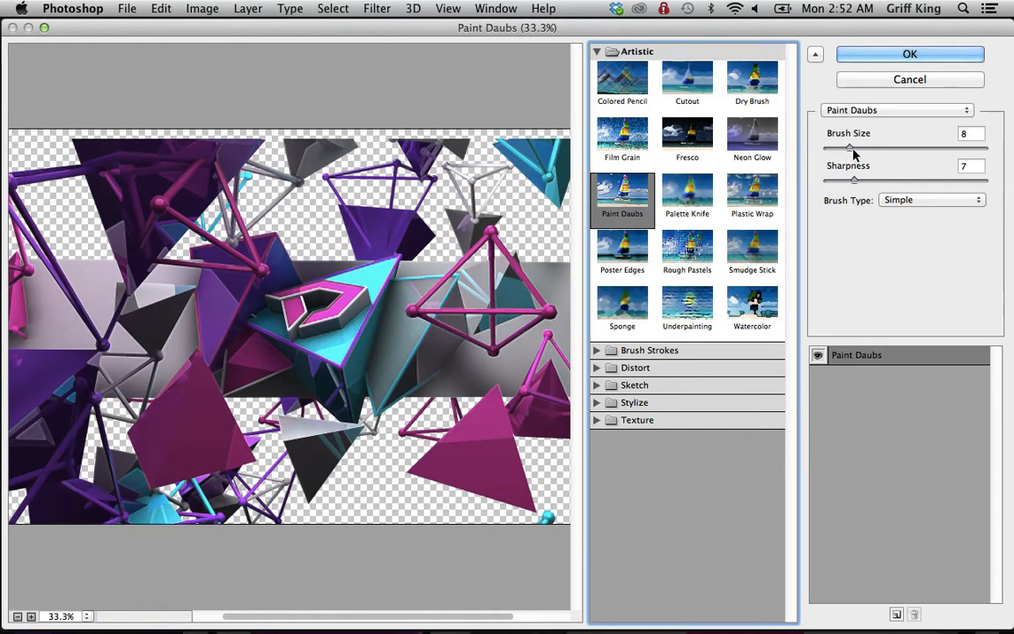
drag(856, 181, 851, 185)
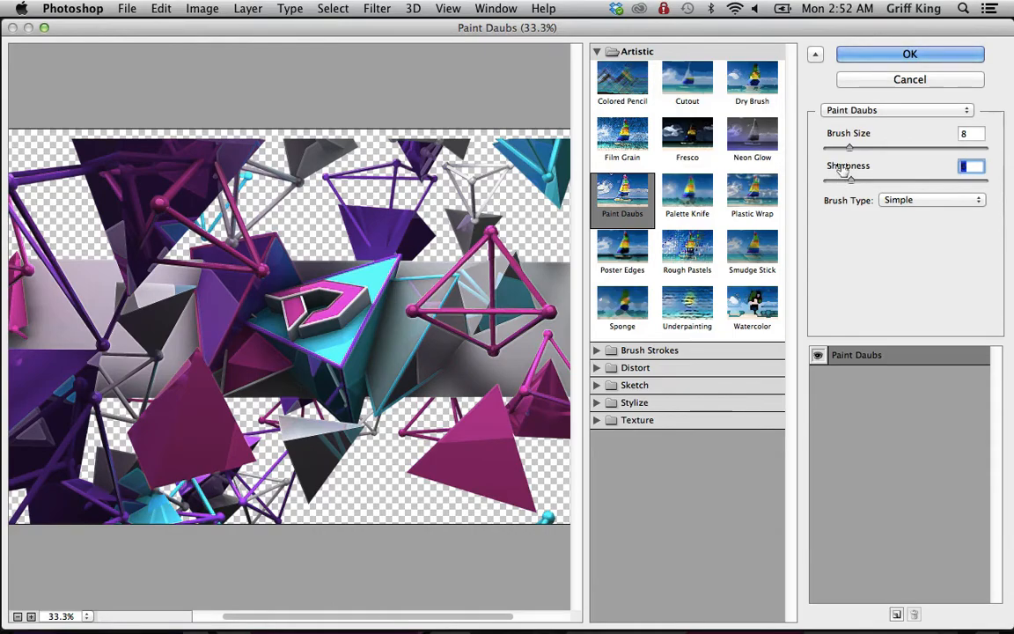
click(849, 58)
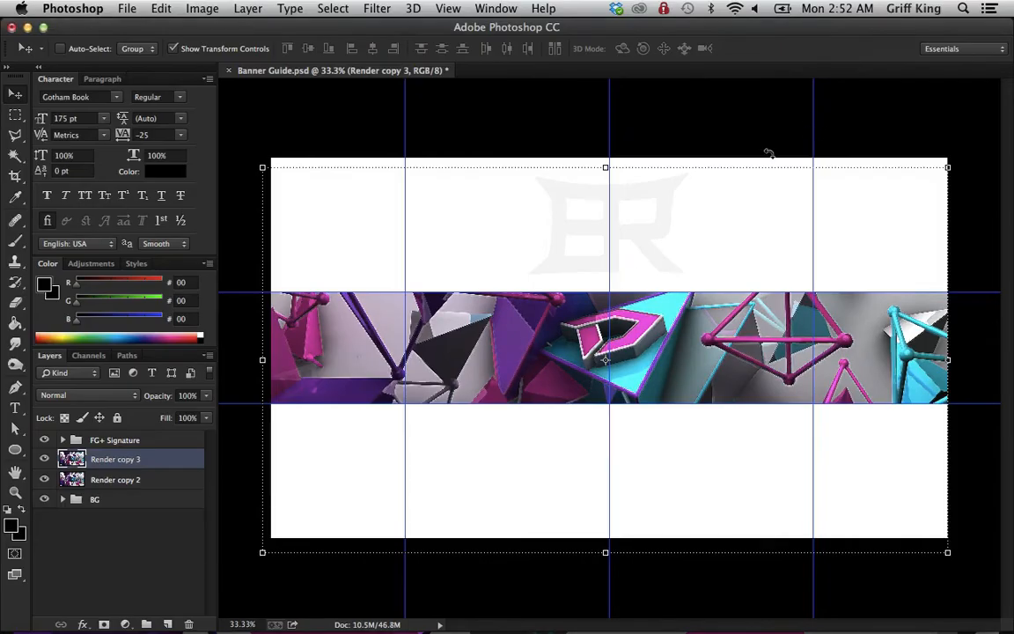
Step: Reduce the Render copy 3 layer's opacity to 19% and compare the banner with the layer shown and hidden
click(181, 395)
click(44, 459)
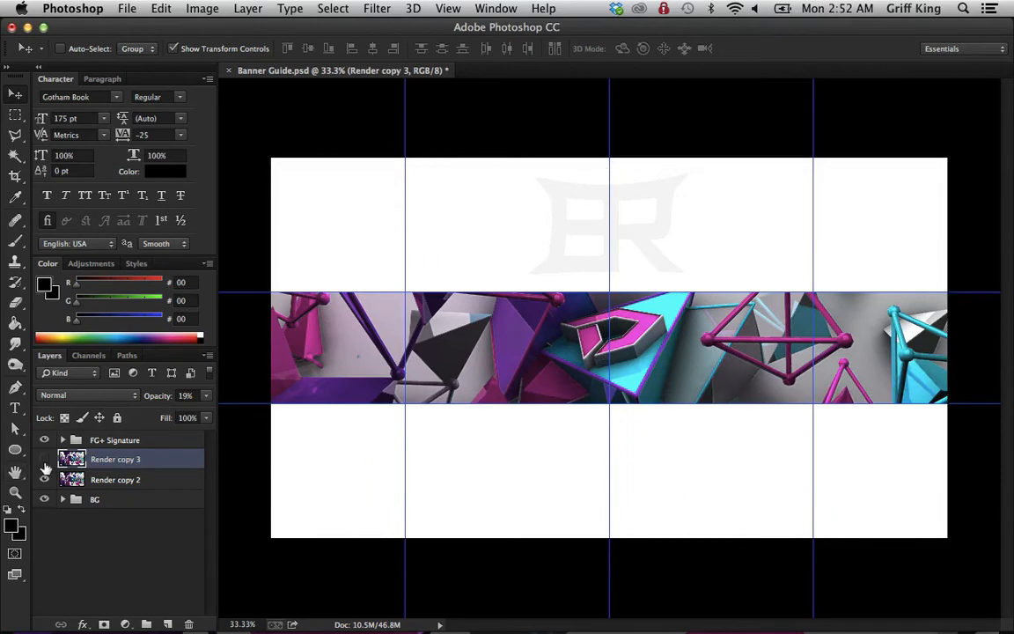
click(44, 461)
click(44, 461)
click(44, 461)
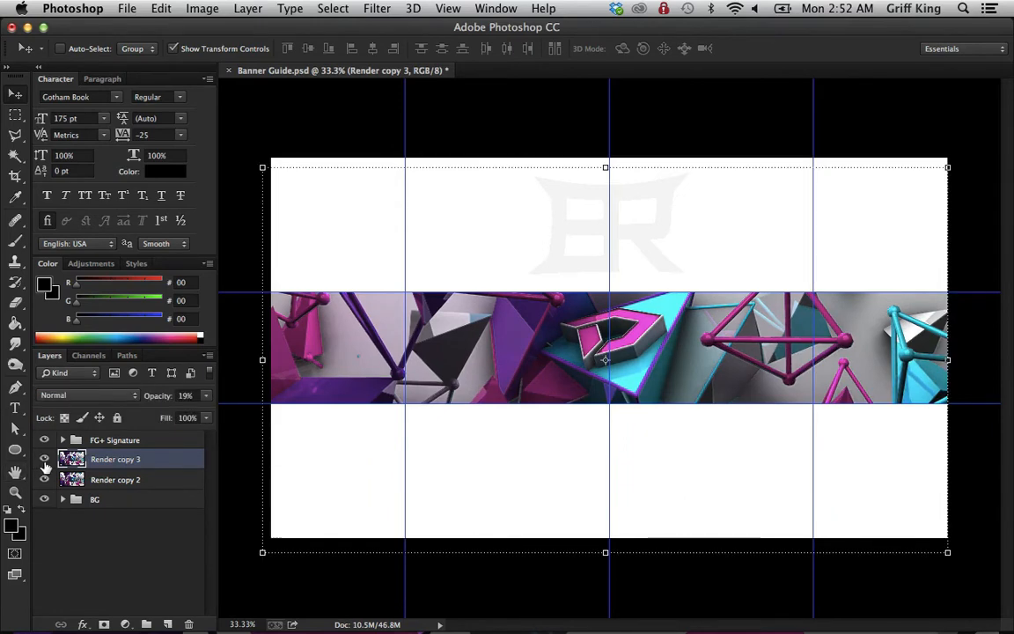
click(44, 461)
click(44, 461)
click(44, 461)
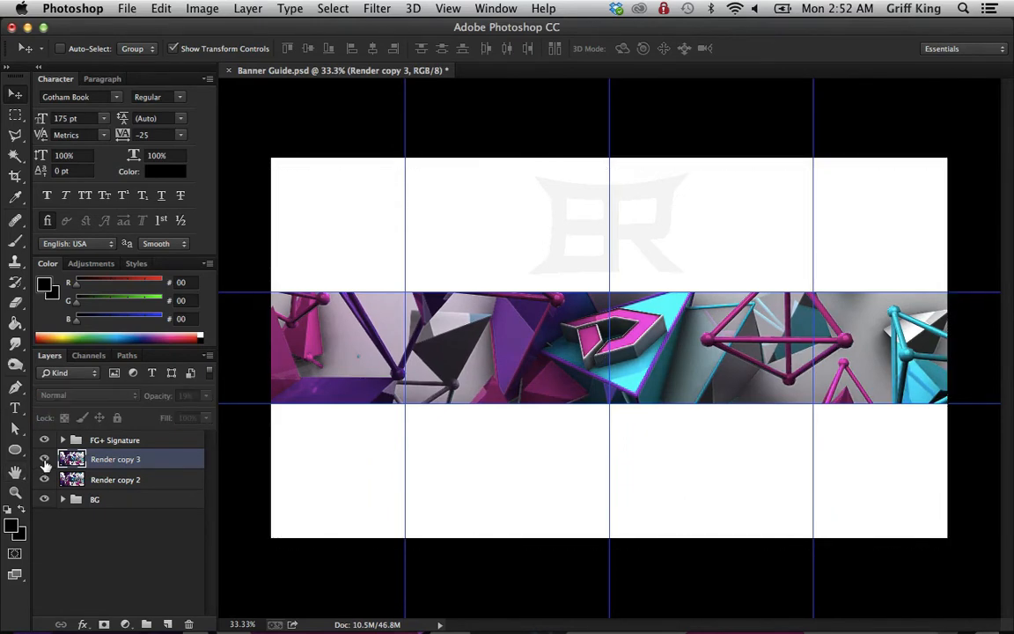
click(44, 461)
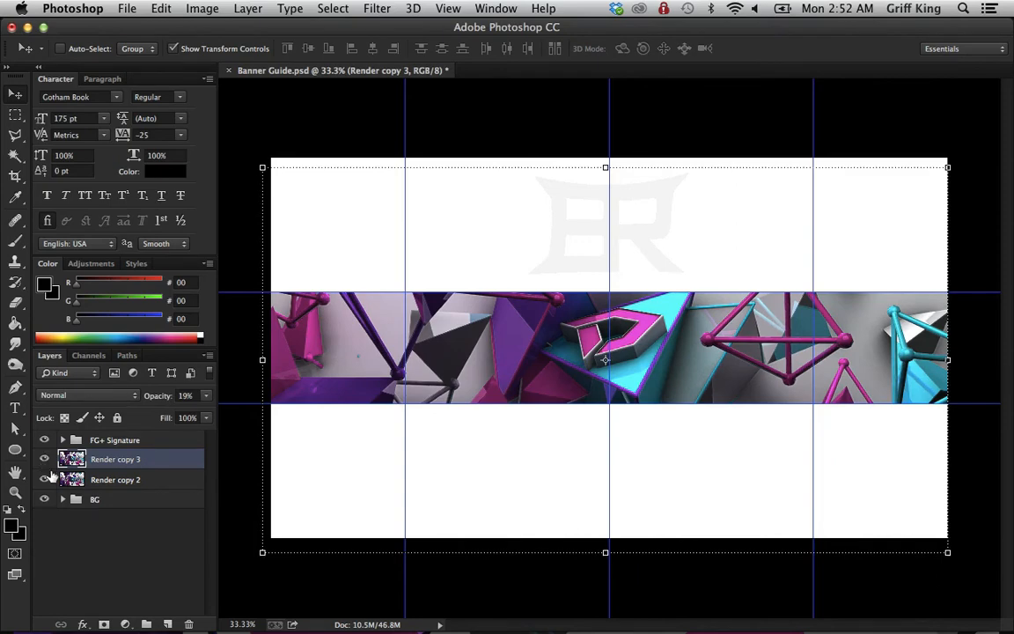
Step: Merge the Render copy 3 and Render copy 2 layers into one, and duplicate the merged layer
shift+click(164, 479)
key(super+e)
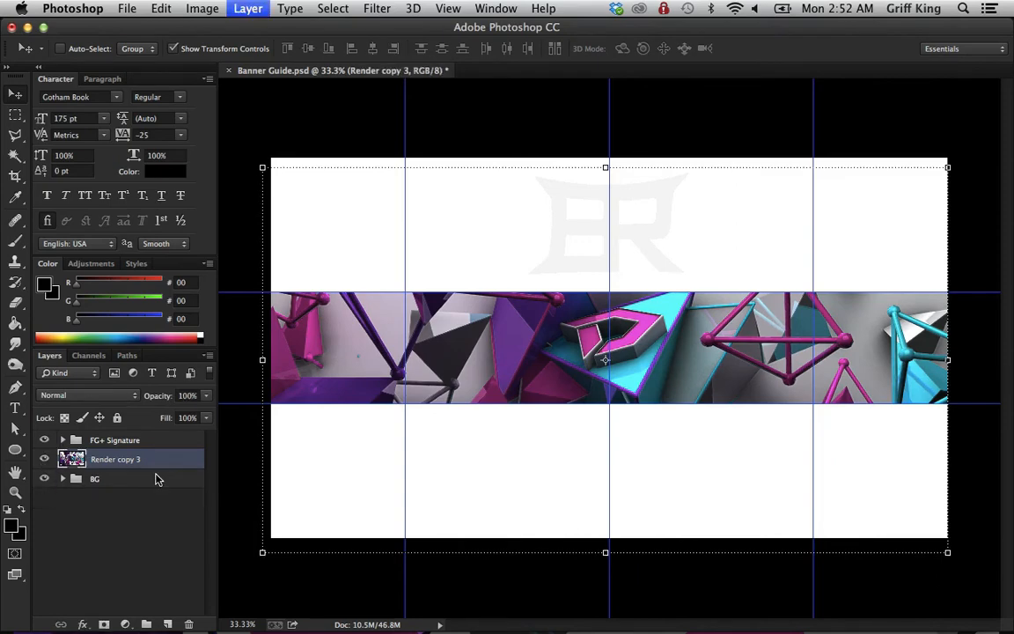
key(super+j)
Step: Apply the artistic Poster Edges filter to the Render copy 4 layer with edge thickness 2, edge intensity 2 and posterization 6
click(377, 8)
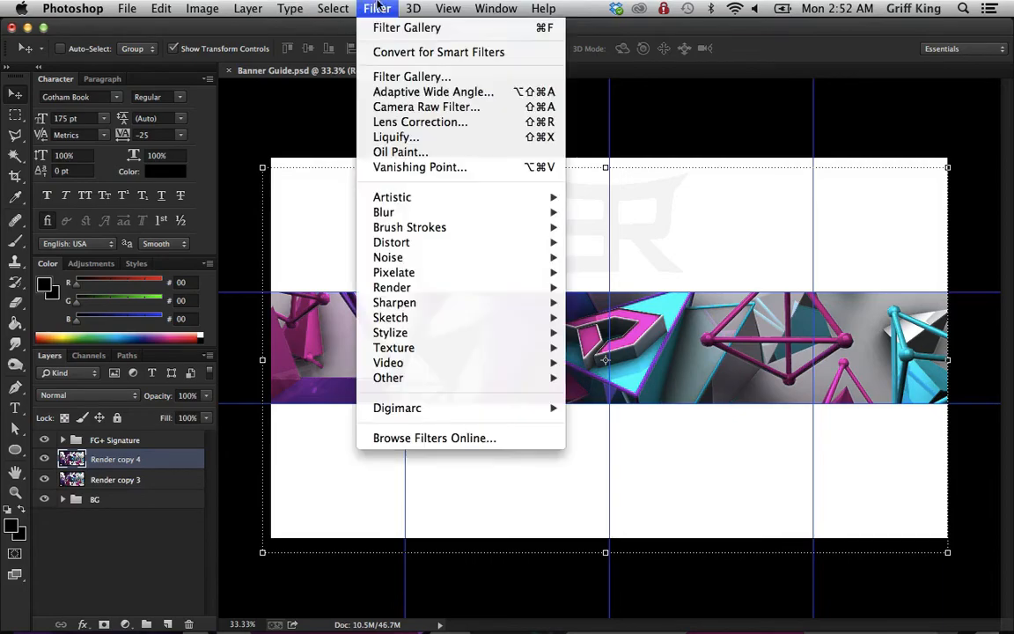
click(399, 78)
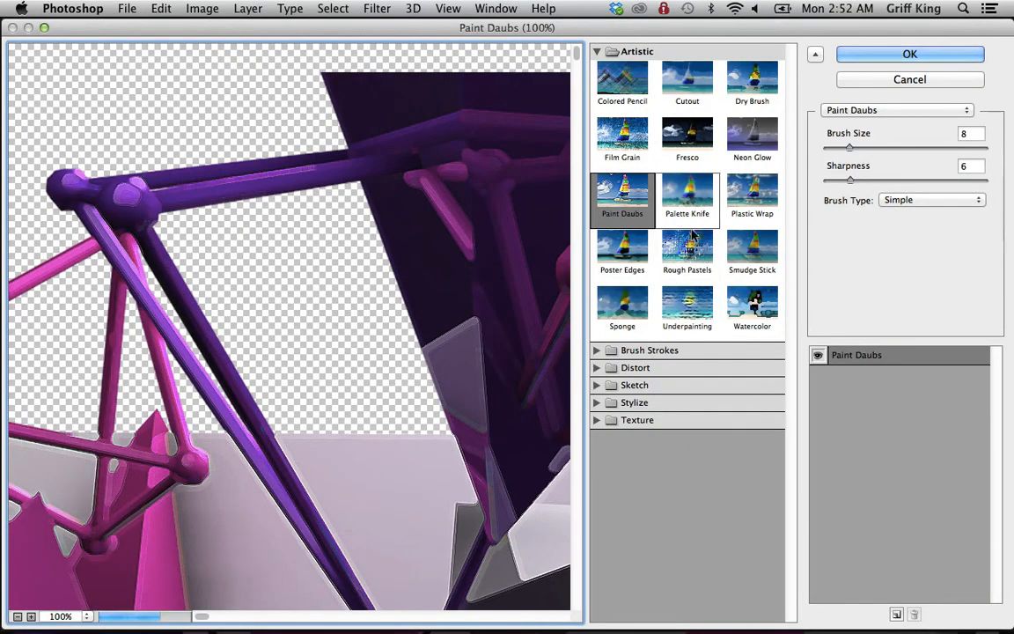
click(626, 264)
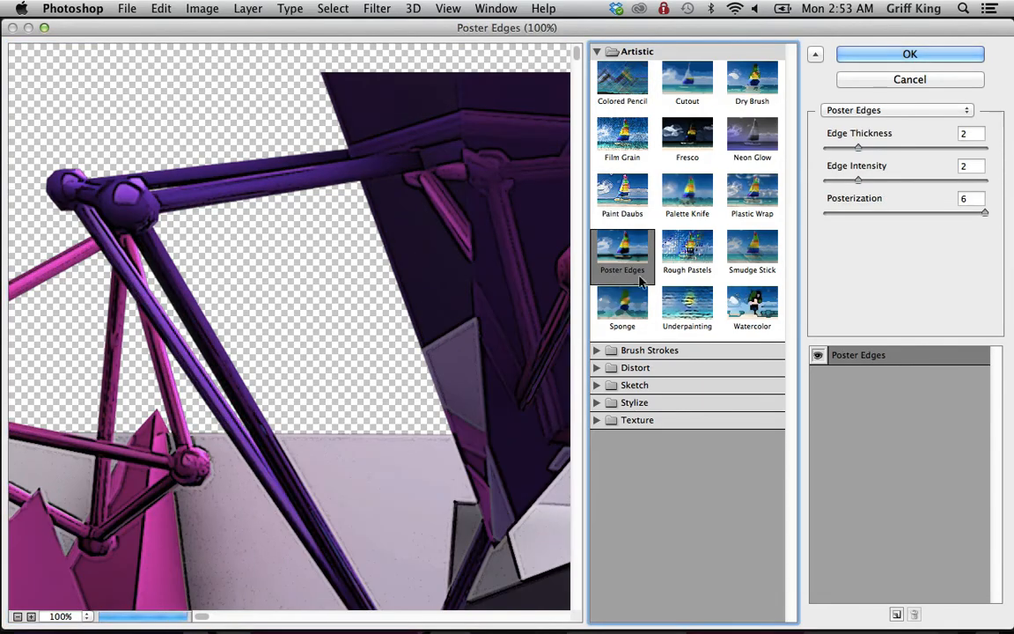
click(24, 616)
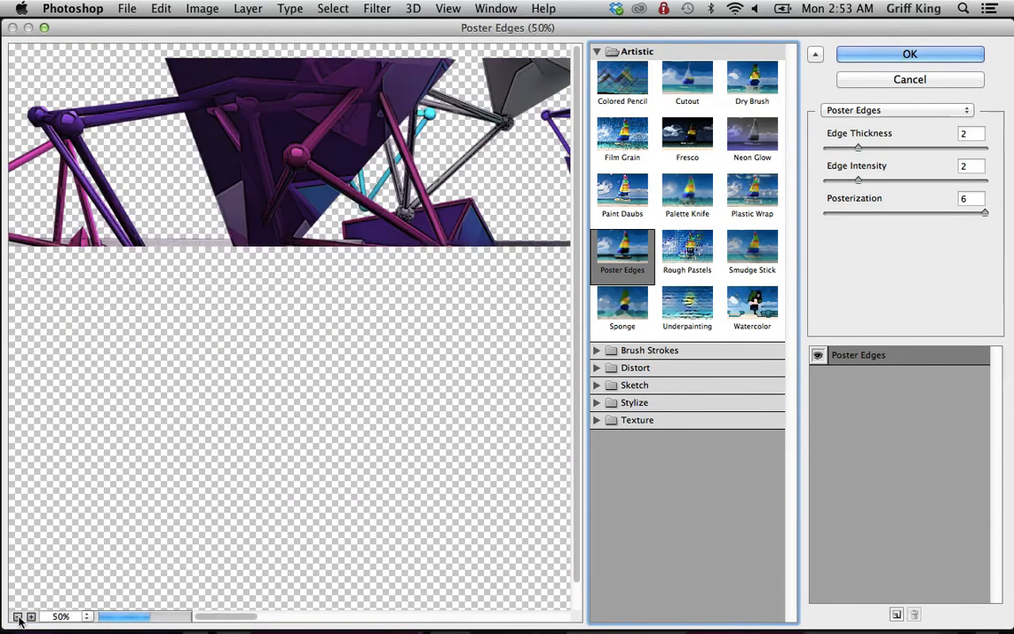
click(25, 616)
drag(428, 428, 341, 428)
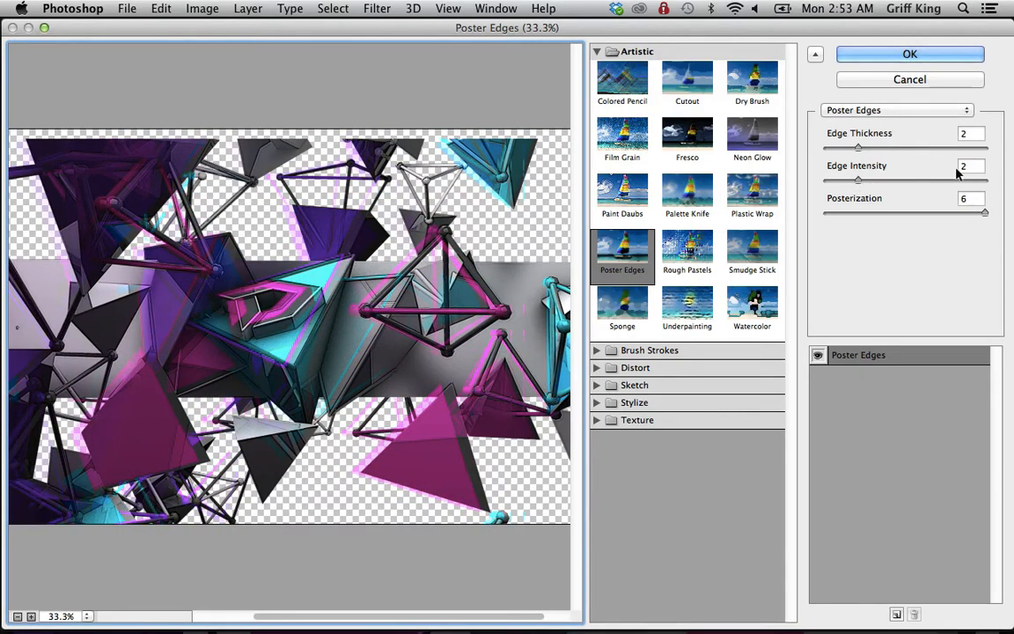
click(903, 58)
Step: Try the Screen blend mode on the Render copy 4 layer, and settle on Lighten
click(84, 396)
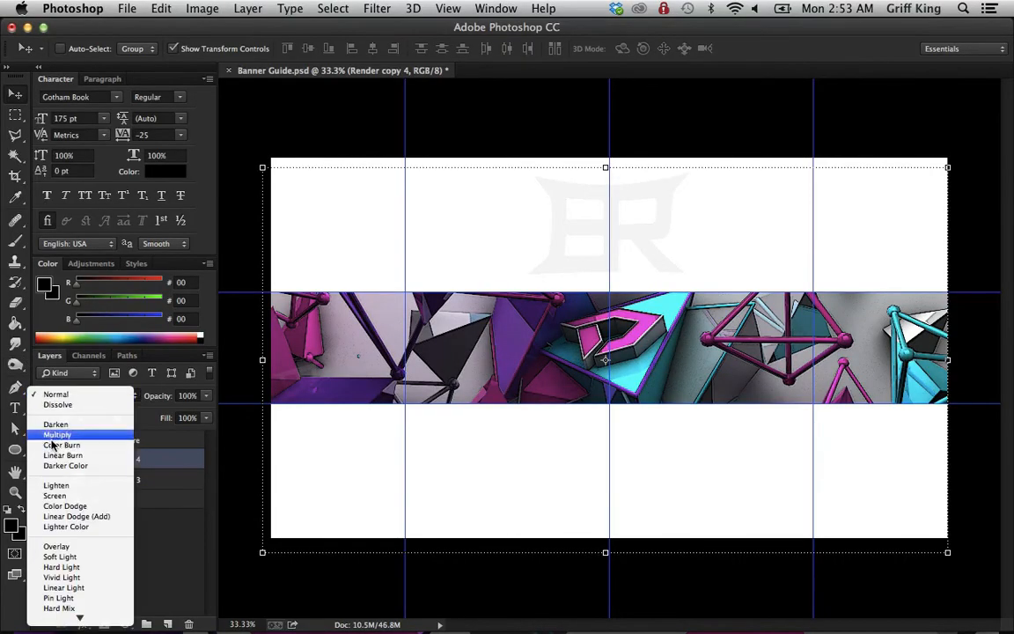
click(55, 497)
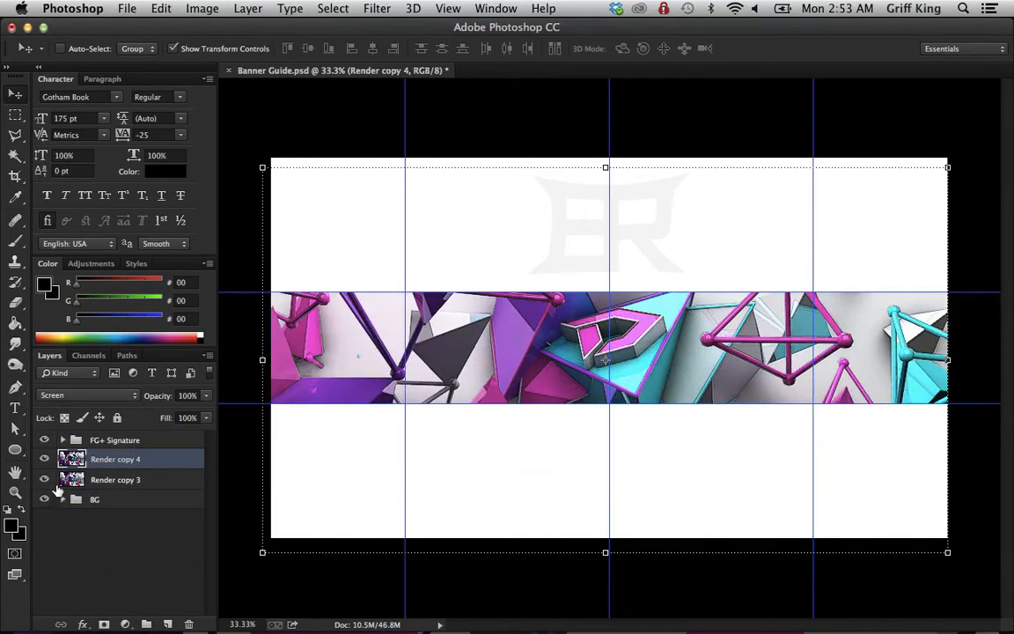
click(77, 395)
click(80, 386)
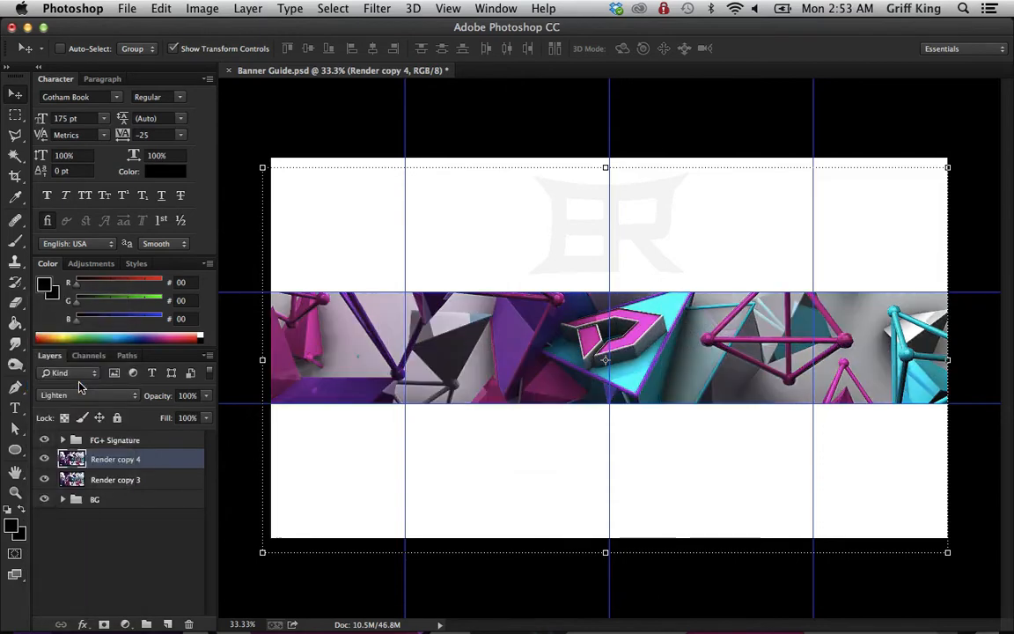
Step: Compare the banner with the Render copy 4 layer shown and hidden to judge the Lighten effect
click(44, 460)
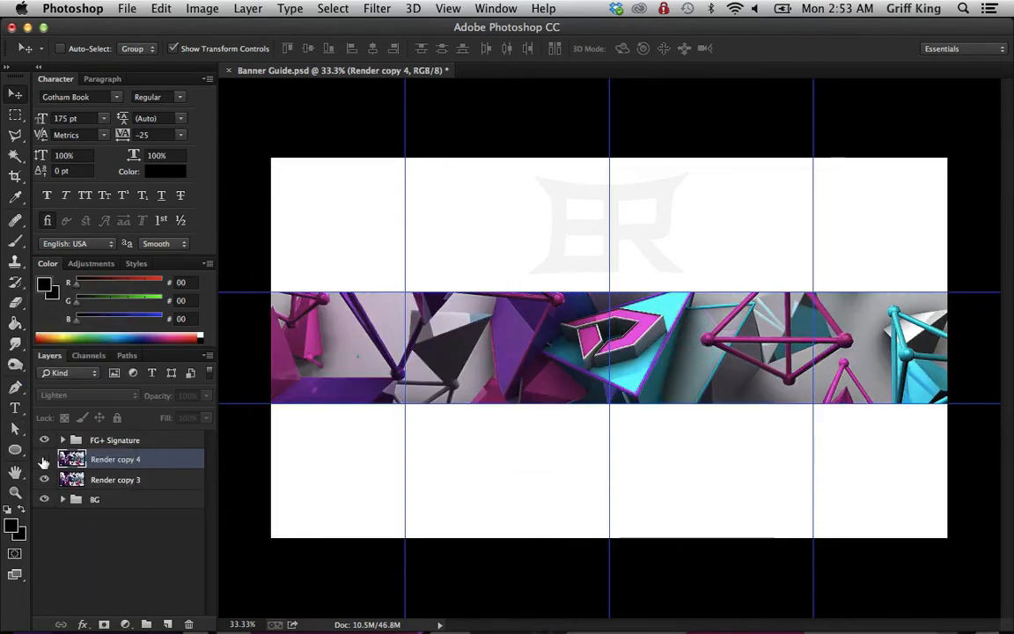
click(44, 459)
click(44, 459)
click(44, 460)
click(44, 460)
click(44, 459)
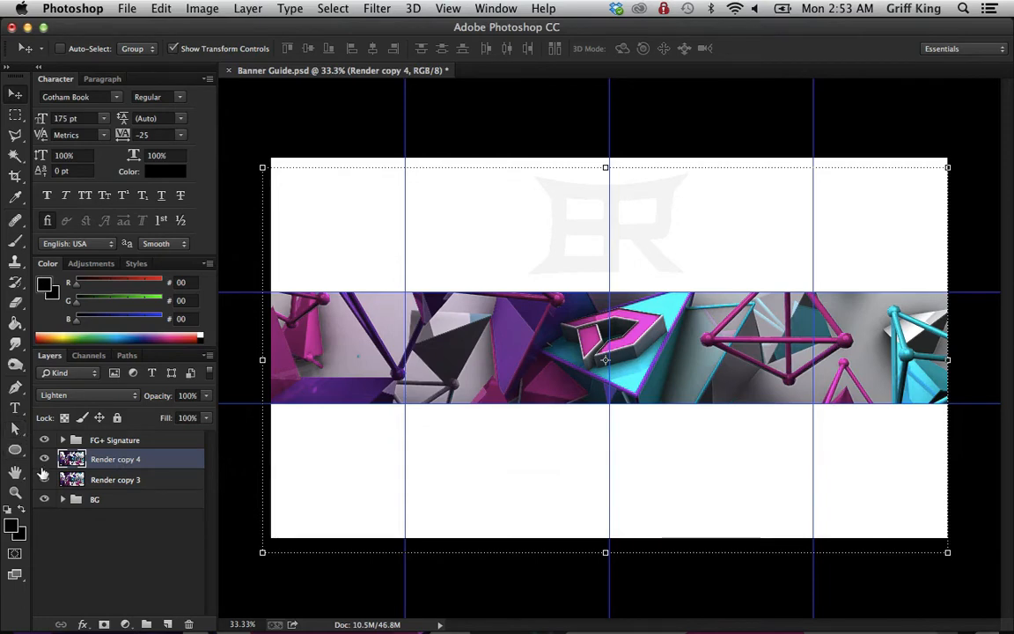
click(44, 462)
click(44, 461)
click(44, 463)
click(44, 463)
Step: Merge the Render copy 4 and Render copy 3 layers into one
shift+click(155, 481)
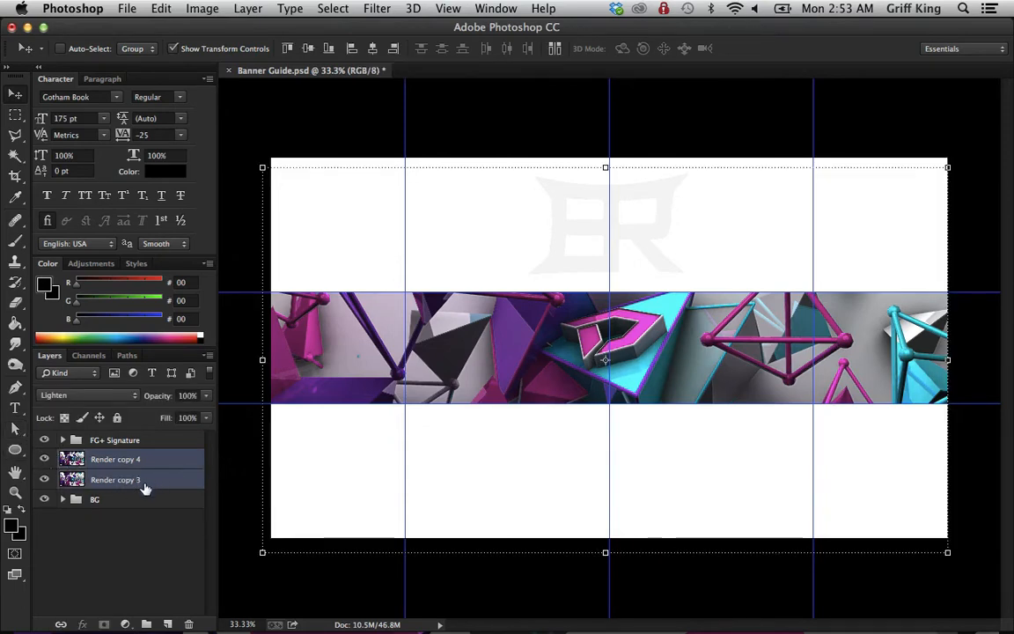
key(super+e)
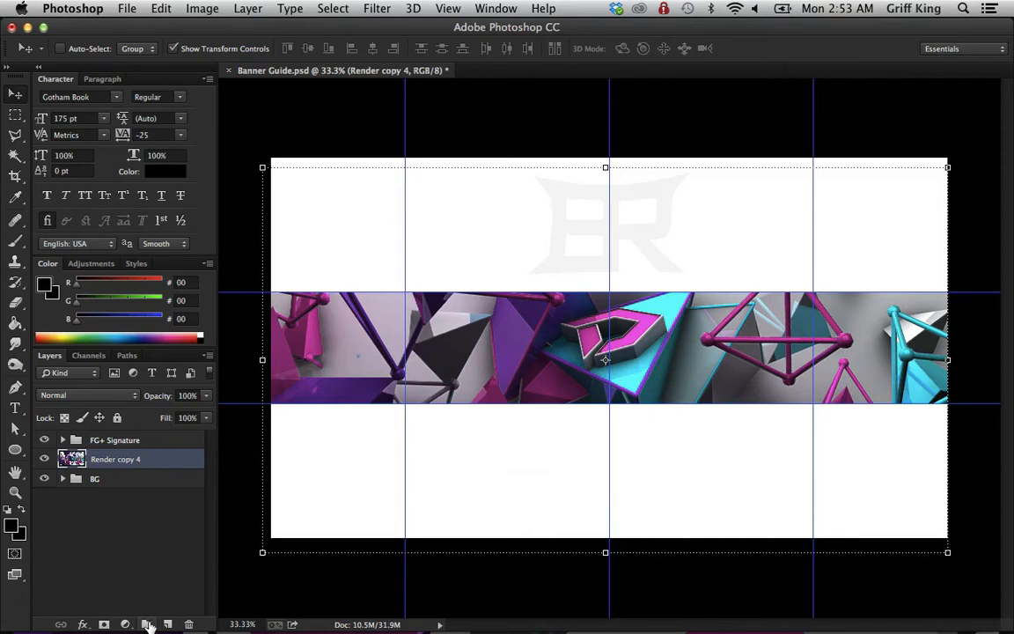
Step: Create a new layer group named CC above the Render copy 4 layer
click(145, 624)
double_click(104, 458)
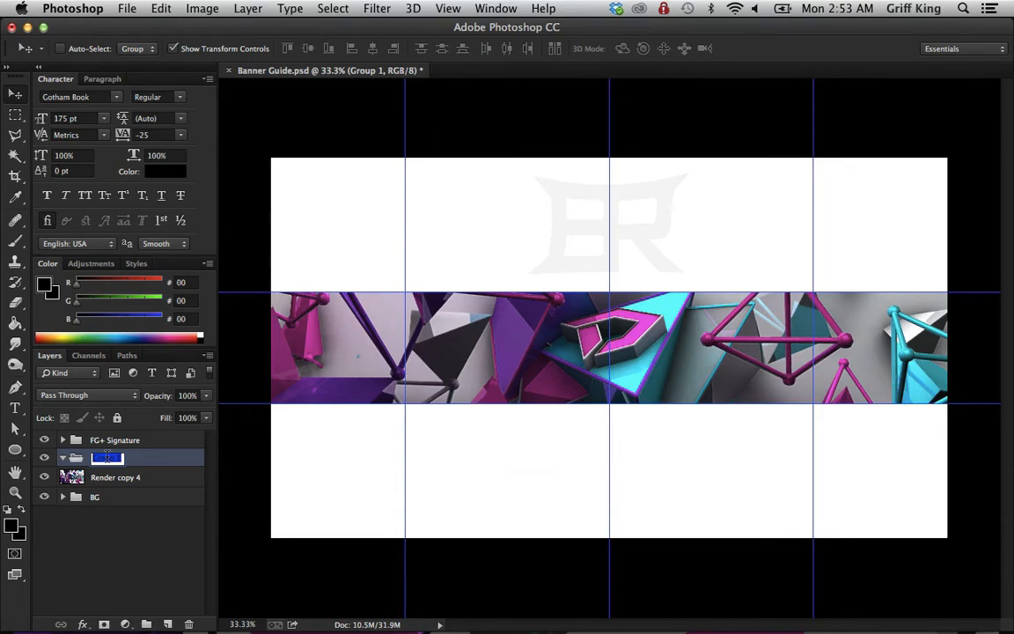
text(CC)
key(Return)
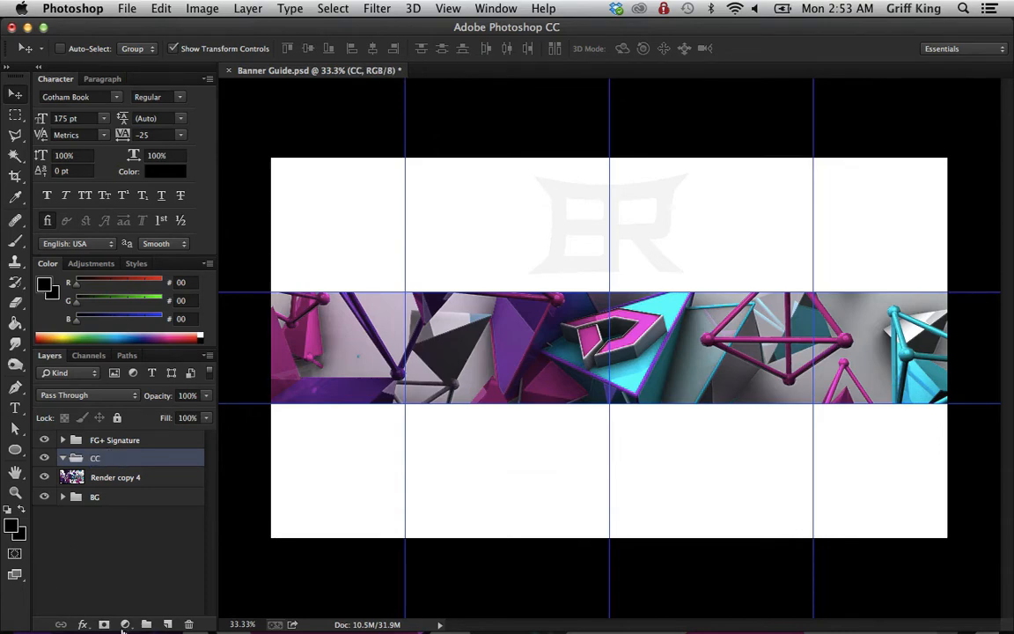
Step: Add a Vibrance adjustment layer in the CC group with vibrance +18 and saturation +19
click(124, 625)
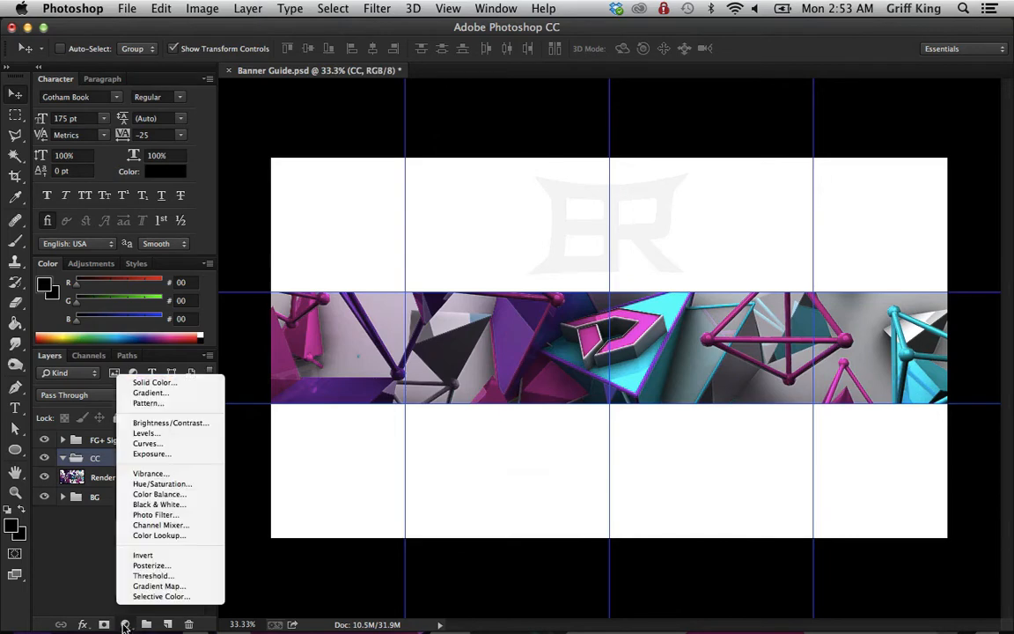
click(146, 473)
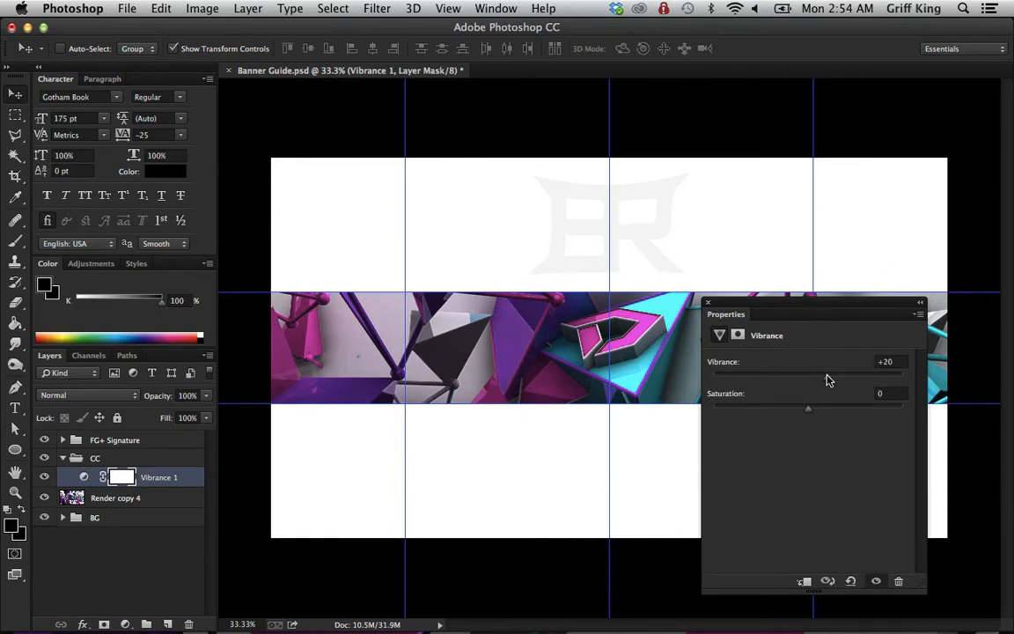
drag(827, 379, 826, 379)
drag(821, 412, 823, 412)
drag(757, 309, 638, 314)
drag(679, 364, 675, 367)
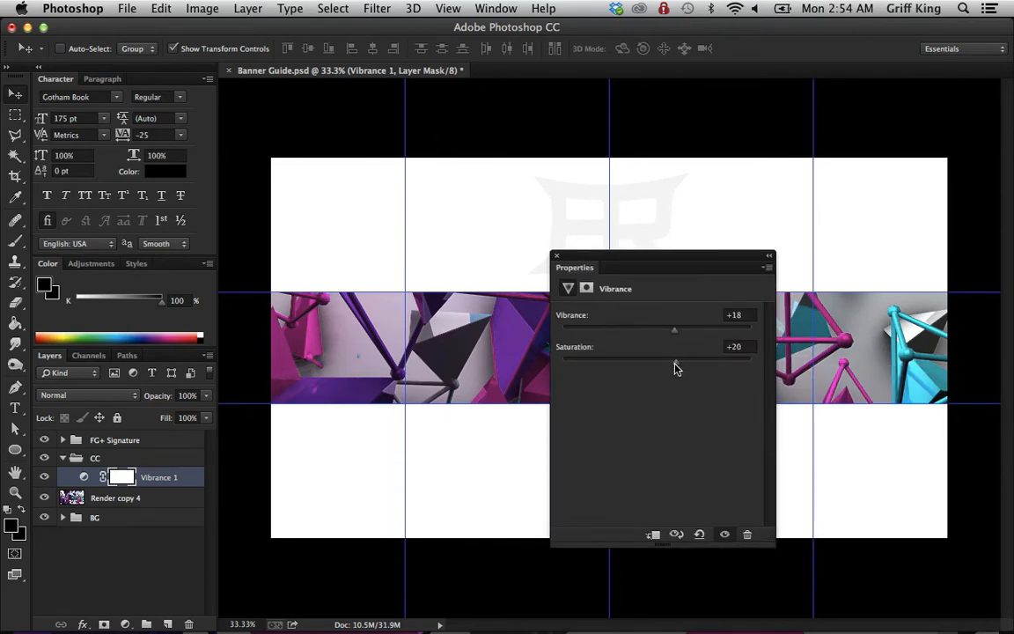
drag(619, 262, 786, 466)
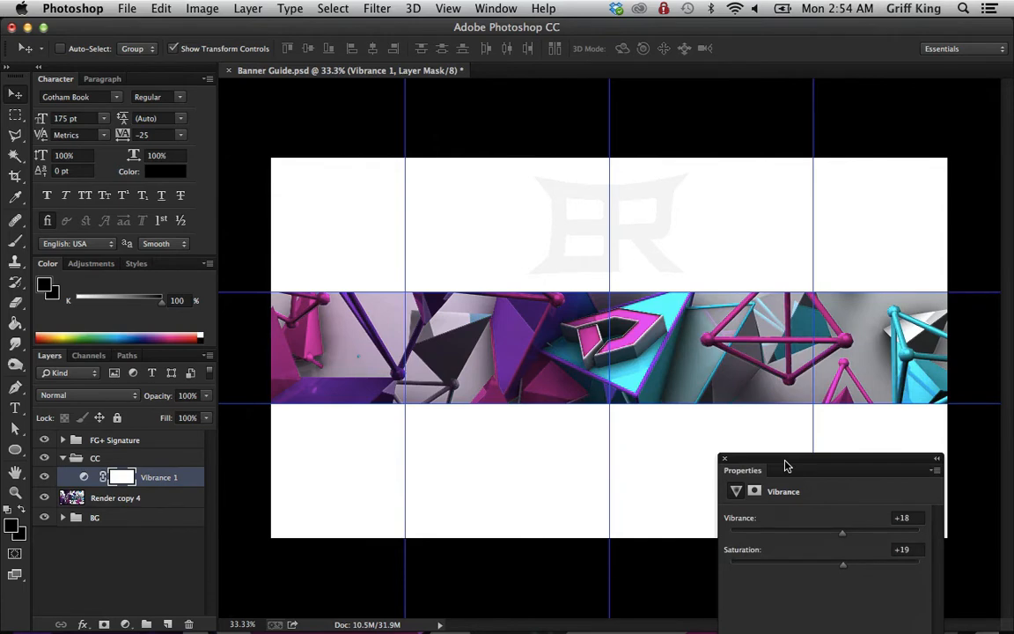
click(724, 459)
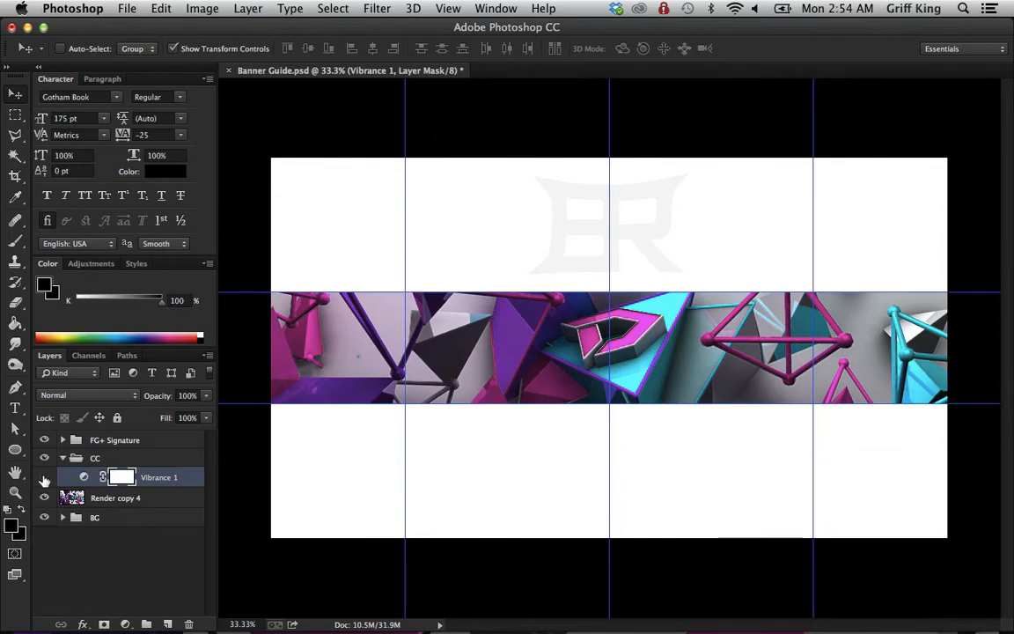
Step: Compare the banner with the Vibrance adjustment layer shown and hidden
click(44, 478)
click(44, 478)
click(44, 478)
Step: Add a Gradient Map adjustment layer above the Vibrance layer using the black-to-white gradient preset named CC
click(125, 624)
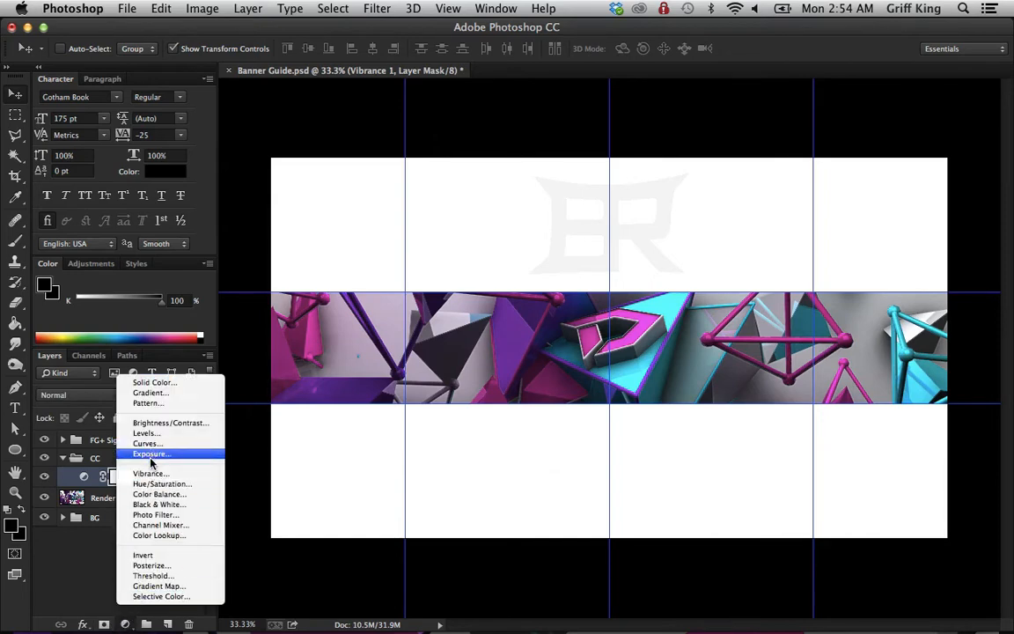
click(159, 586)
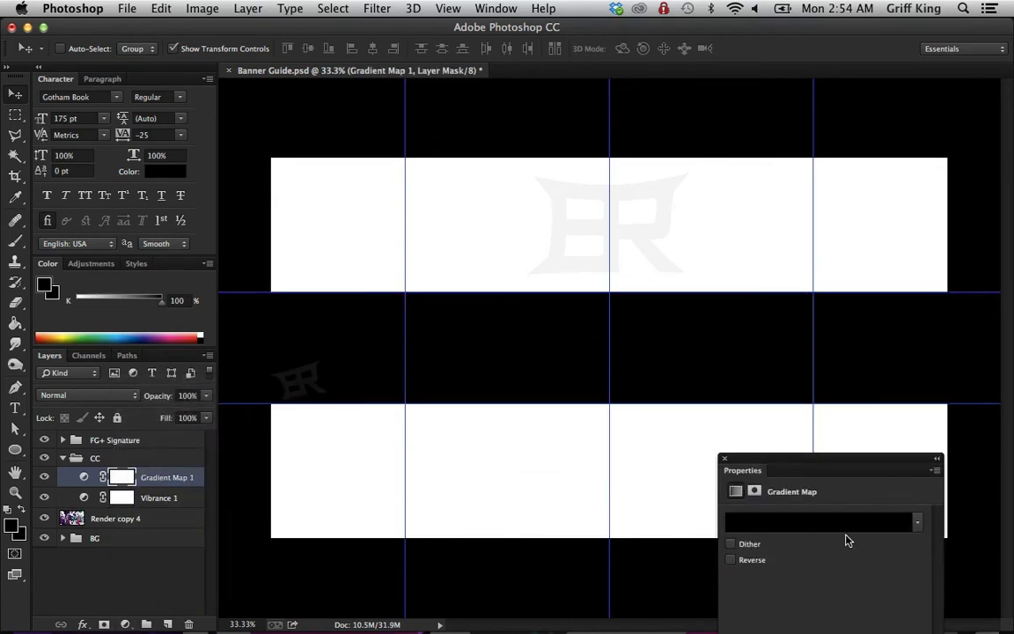
click(835, 525)
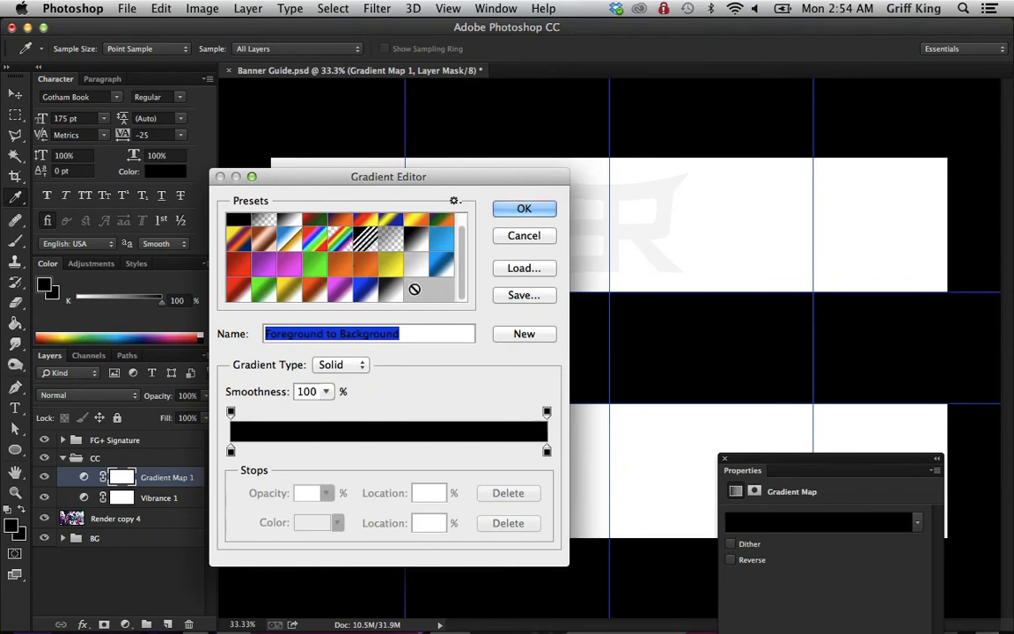
click(392, 290)
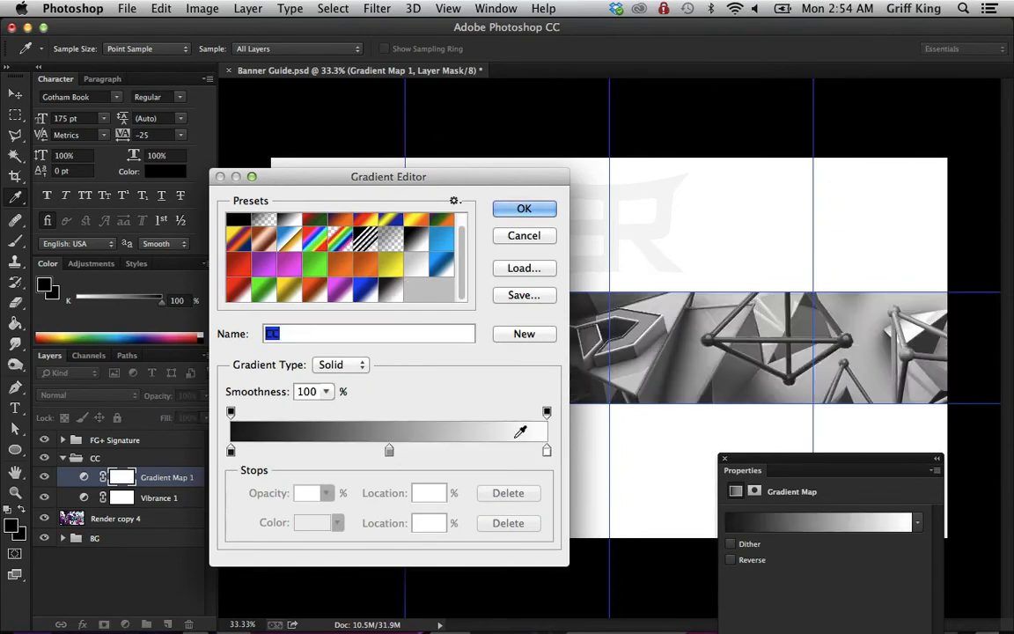
click(523, 209)
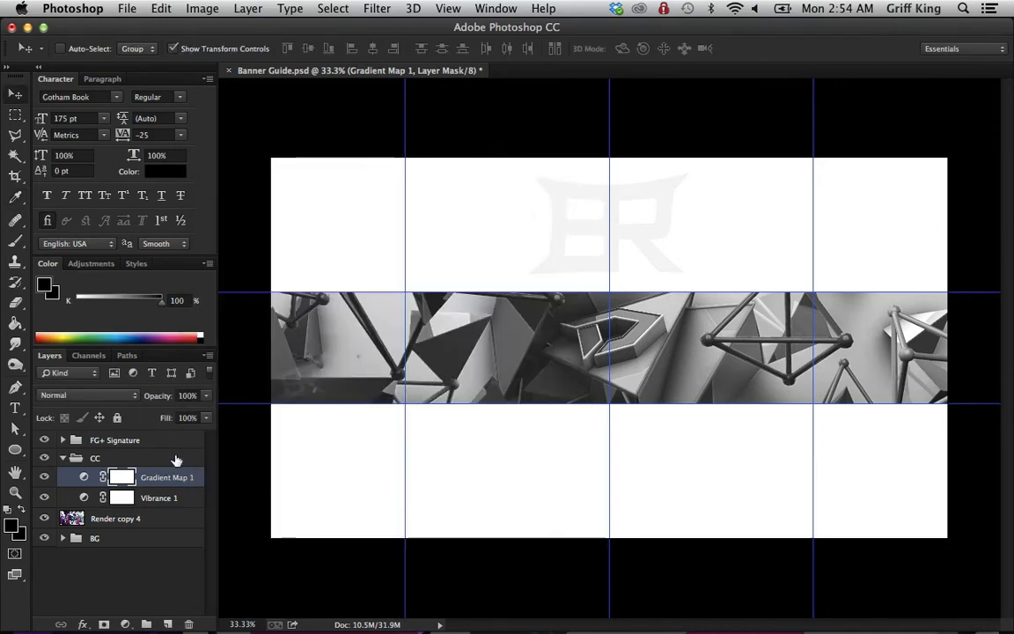
Step: Lower the Gradient Map layer's opacity to 15%, then 5%, comparing the banner with the layer shown and hidden
drag(206, 395, 138, 413)
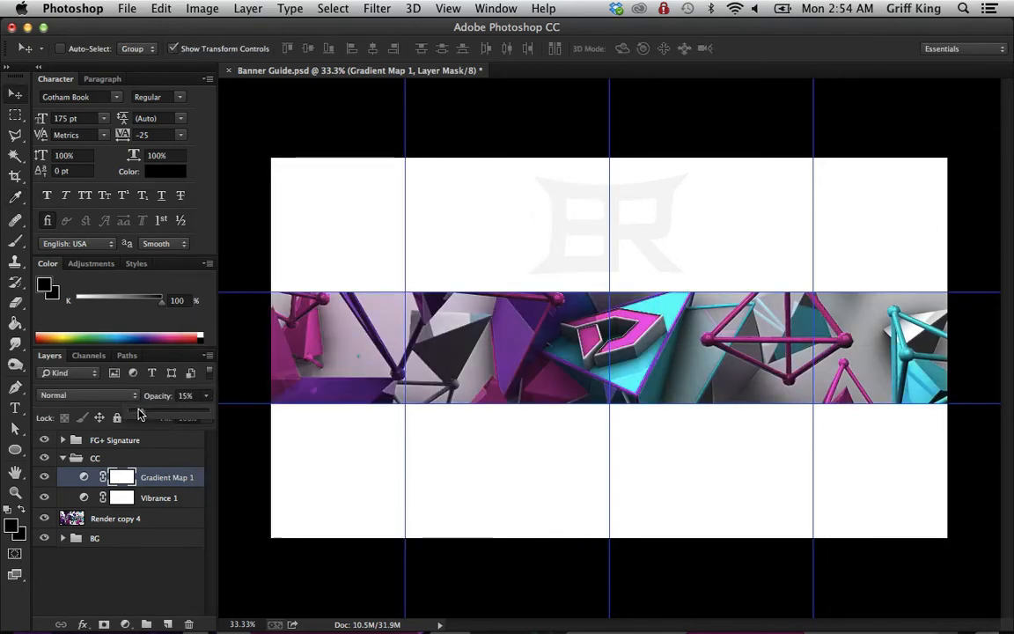
click(45, 478)
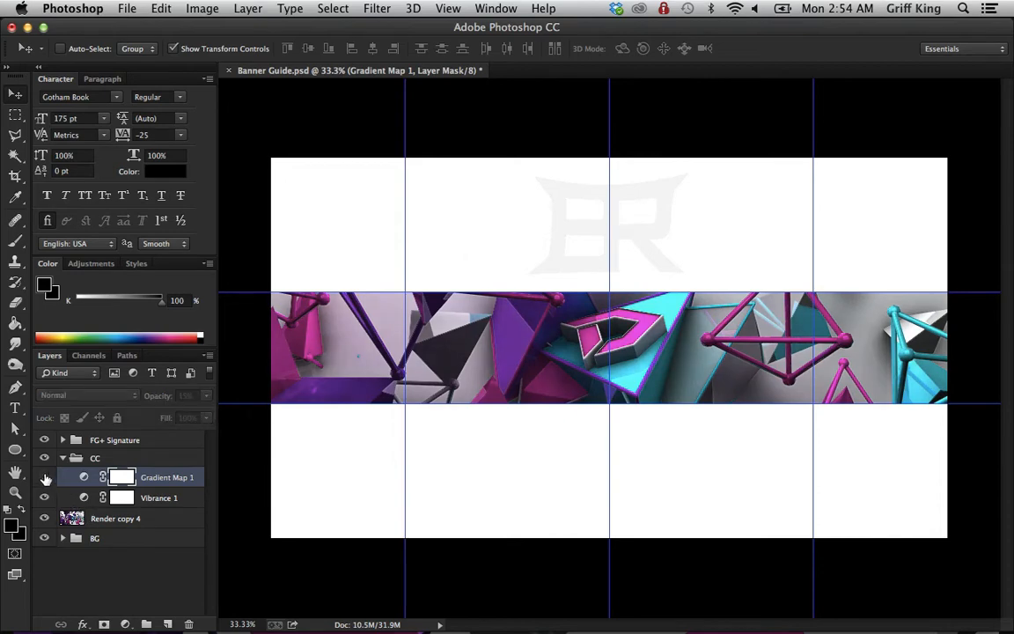
click(45, 477)
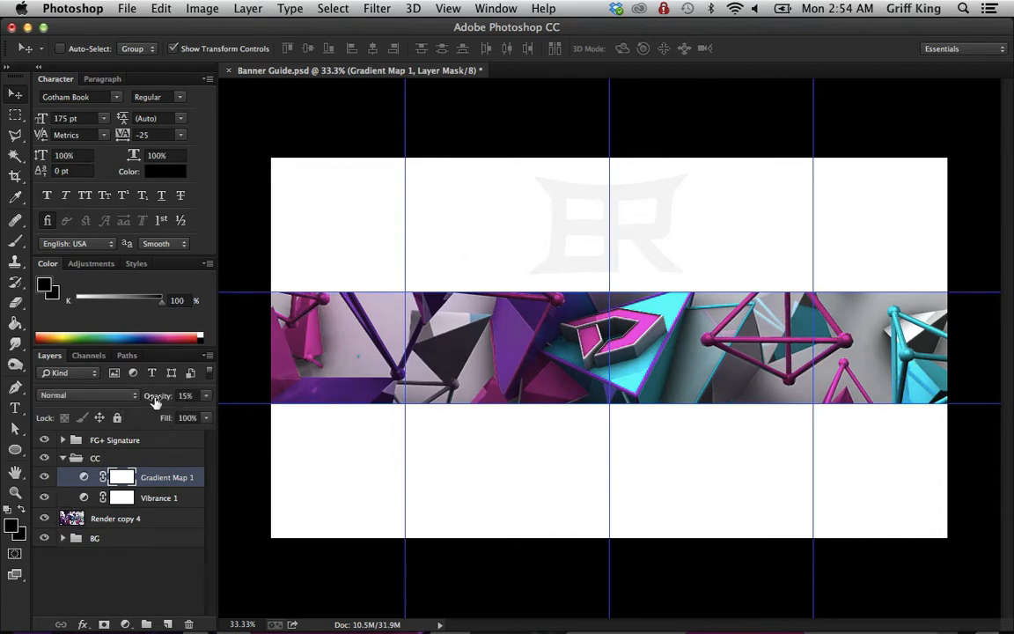
drag(159, 396, 145, 400)
click(154, 400)
click(45, 477)
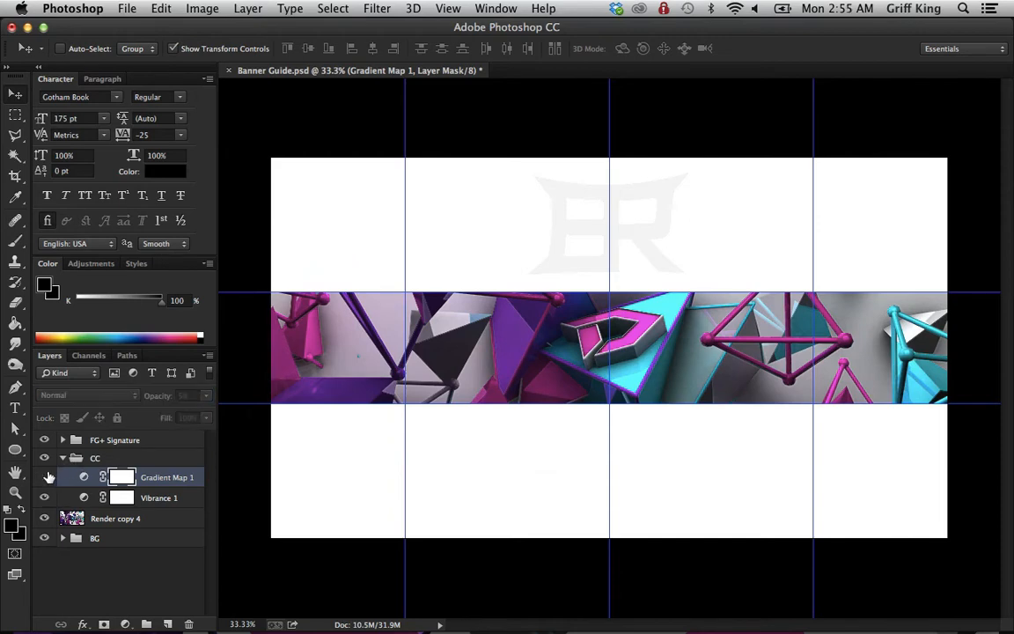
click(46, 478)
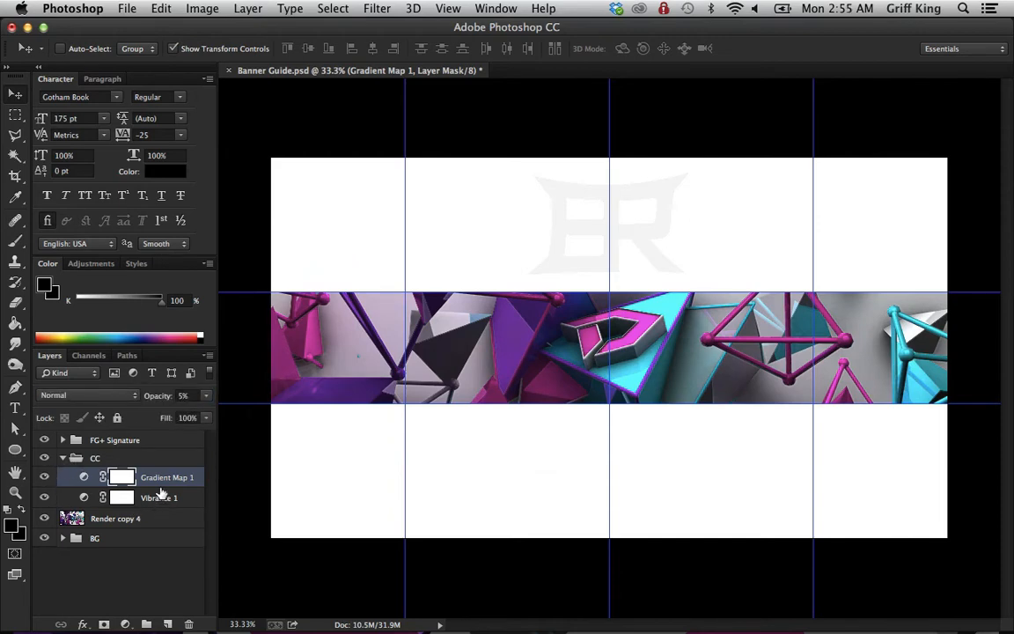
Step: Add a Curves adjustment layer with points near both ends of the RGB curve and a midpoint shifted slightly toward the highlights
click(126, 624)
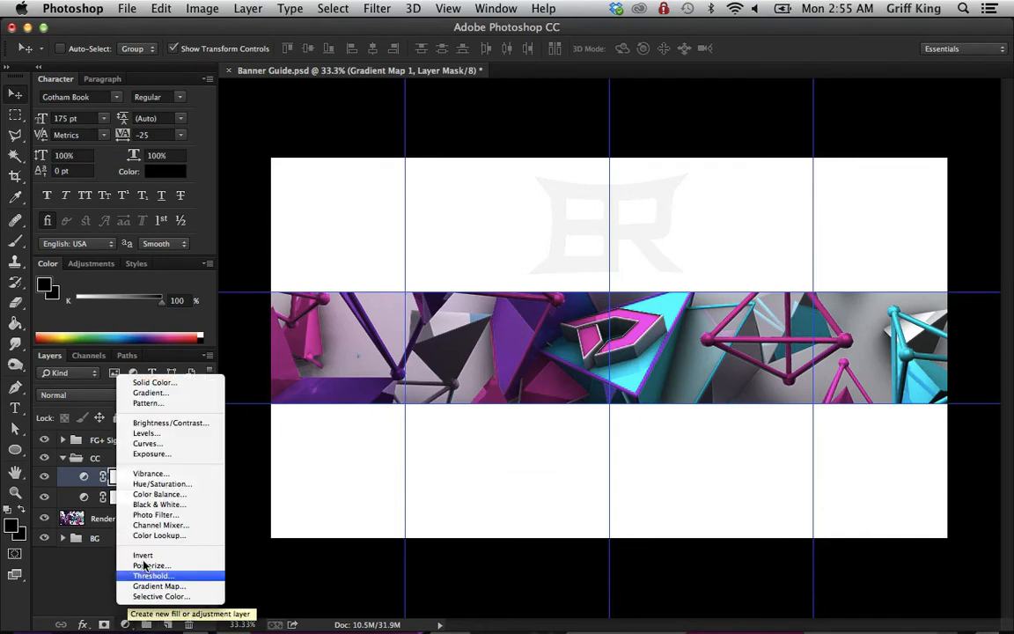
click(145, 443)
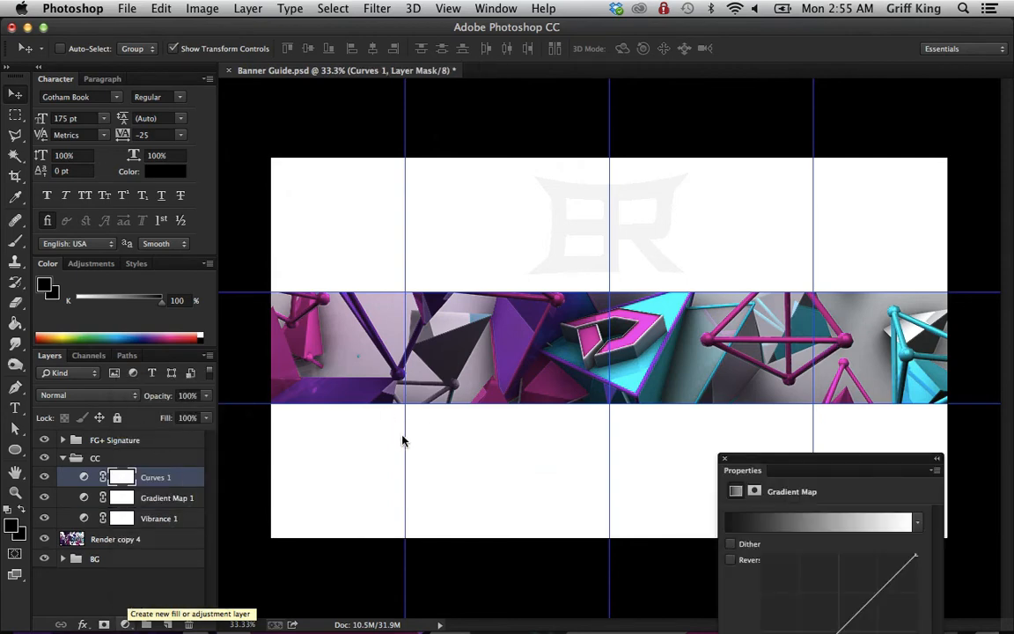
drag(846, 461, 758, 168)
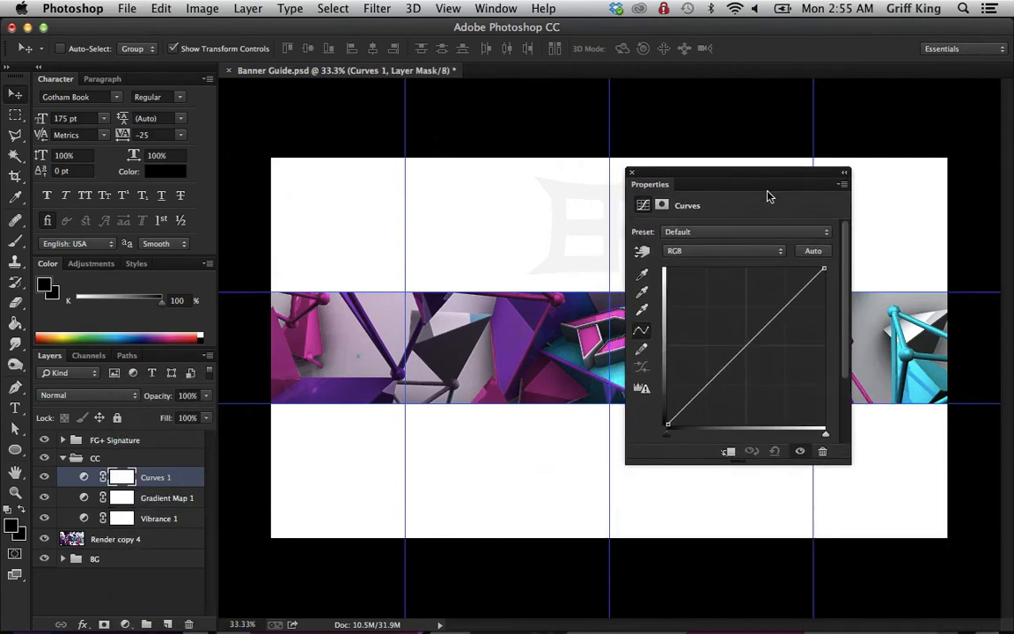
click(812, 277)
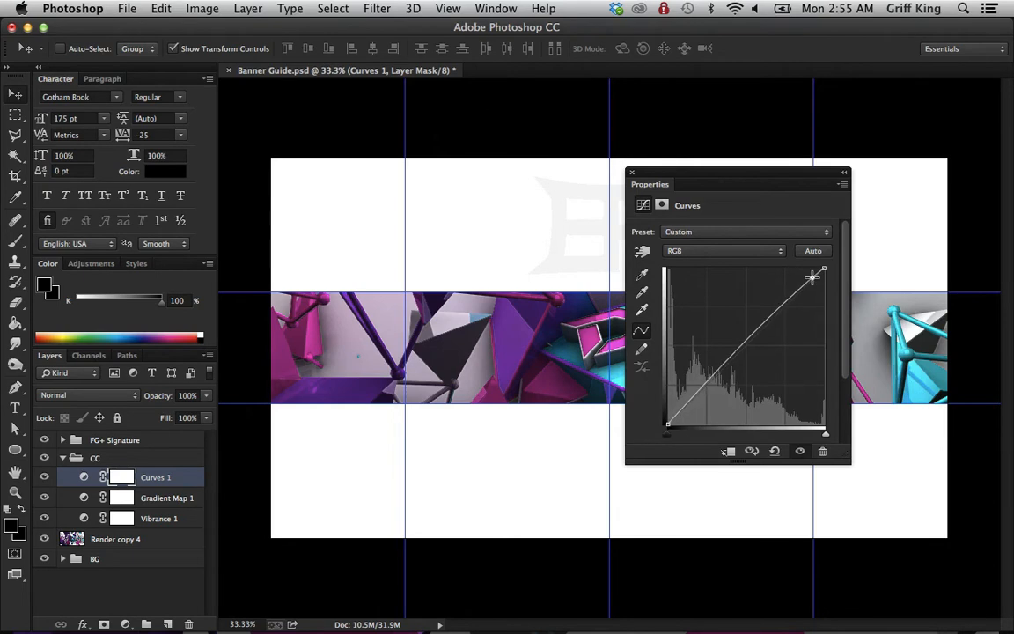
click(686, 409)
drag(696, 184, 567, 174)
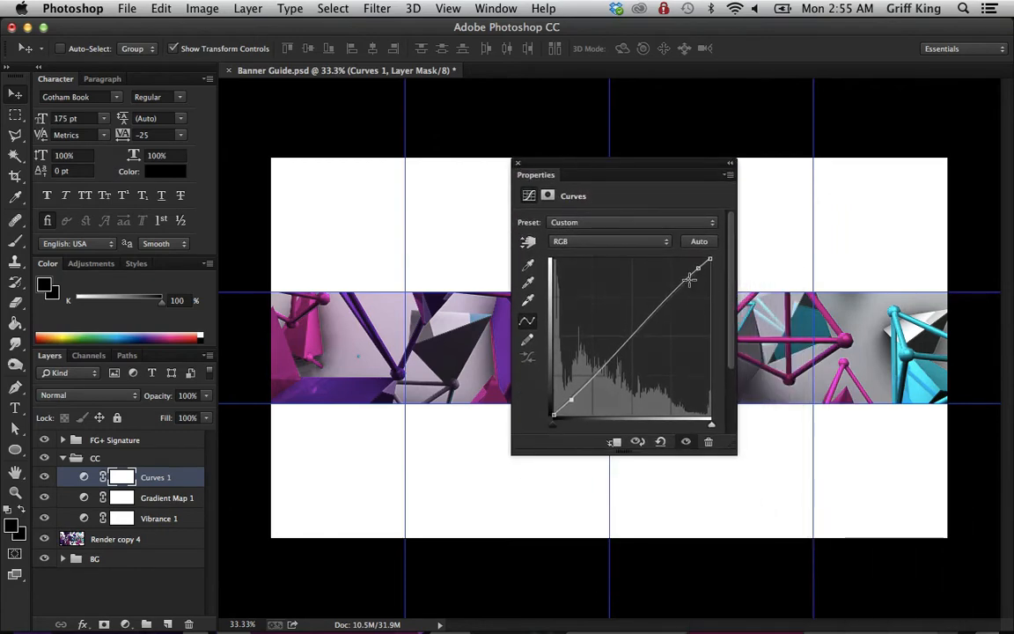
click(637, 328)
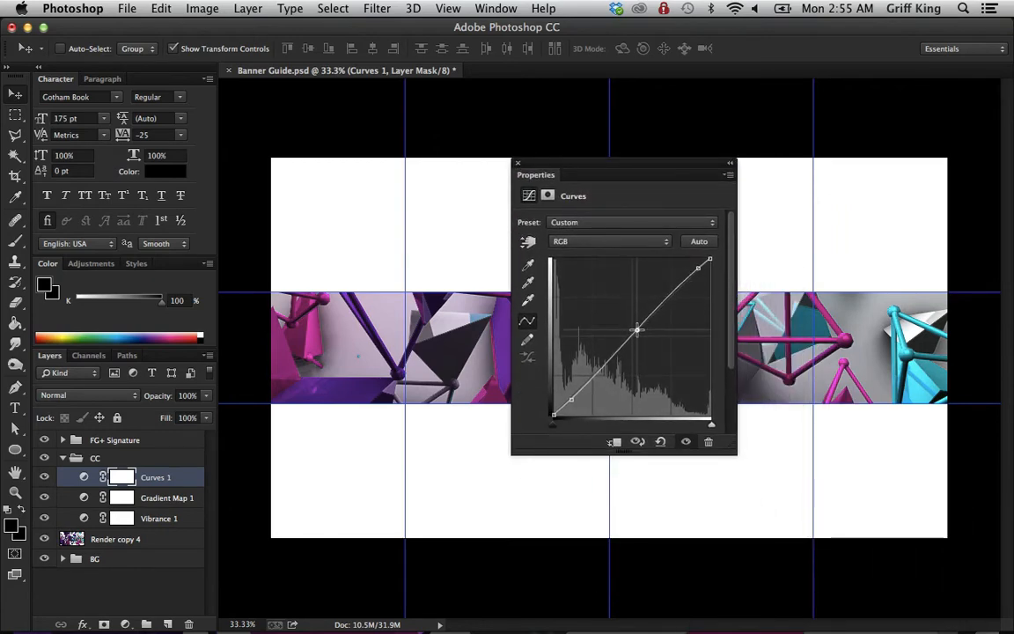
drag(636, 329, 644, 325)
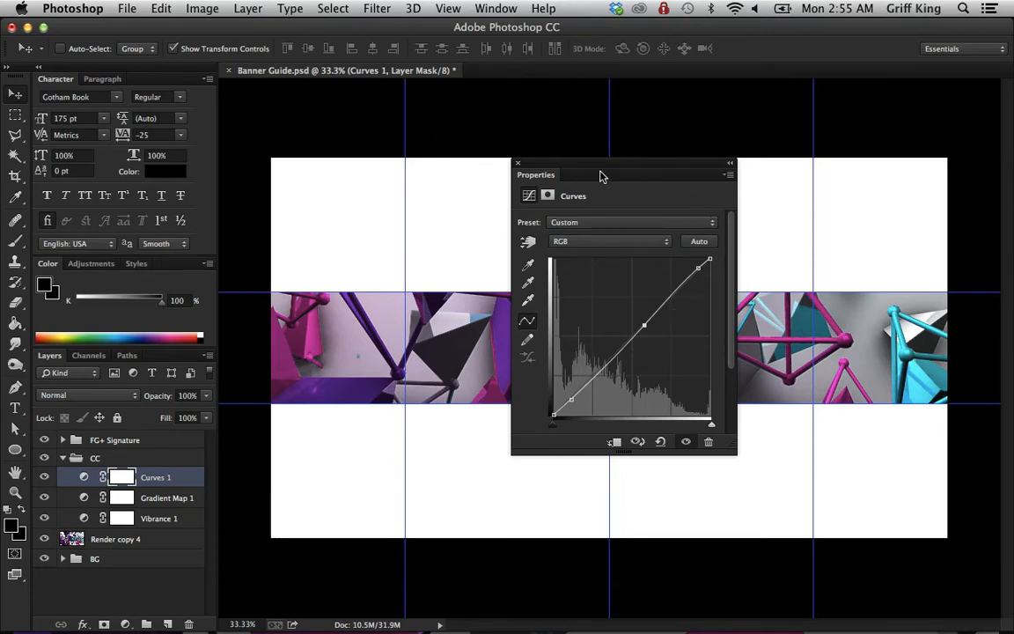
drag(603, 164, 734, 257)
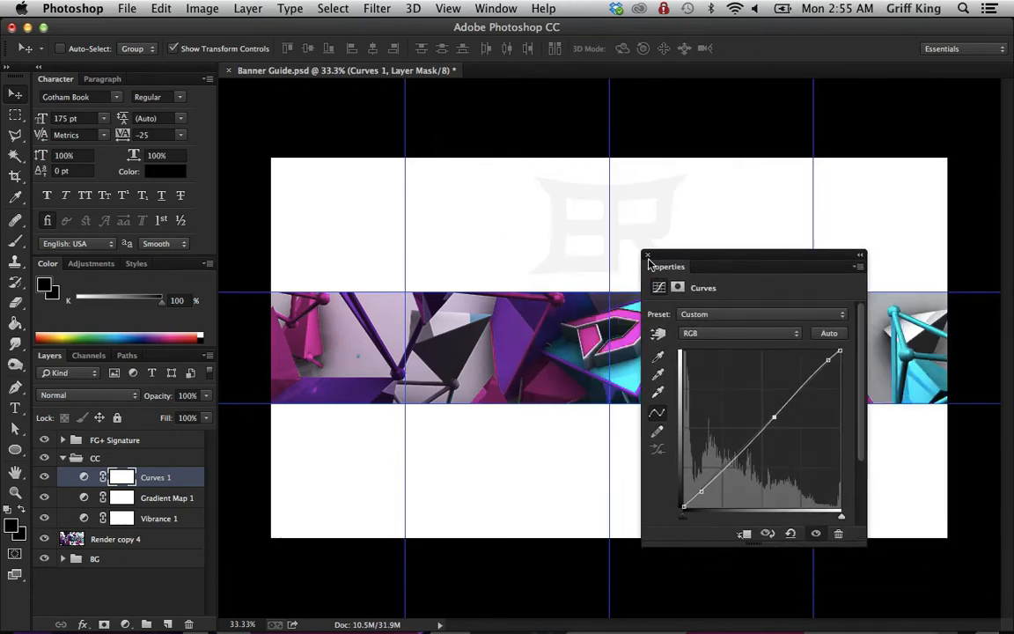
click(650, 255)
Step: Try a Levels adjustment layer with altered black and white output levels, compare it hidden, and delete the layer
click(125, 625)
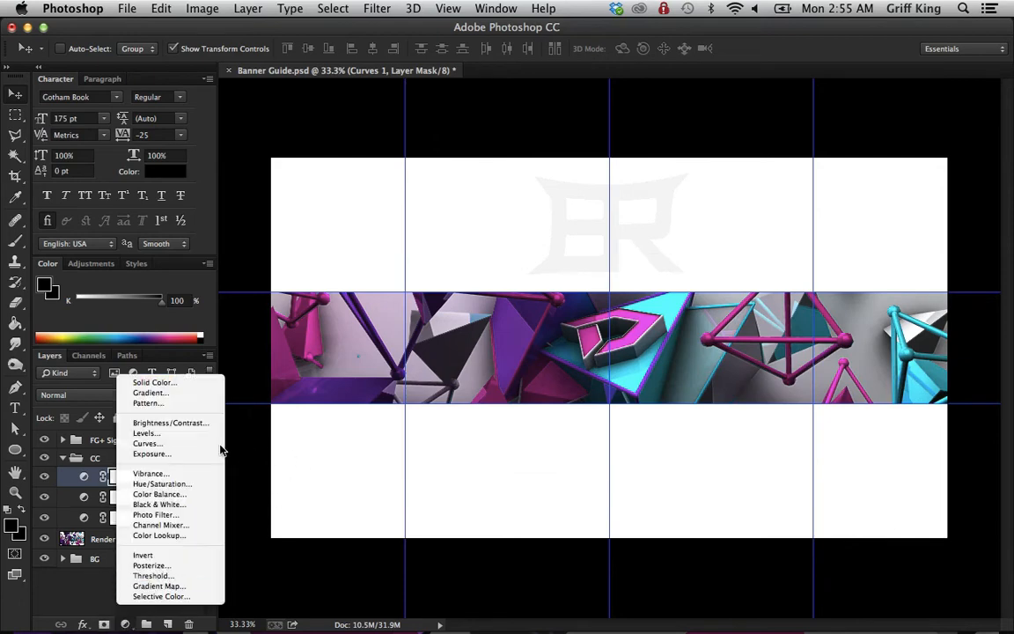
click(146, 433)
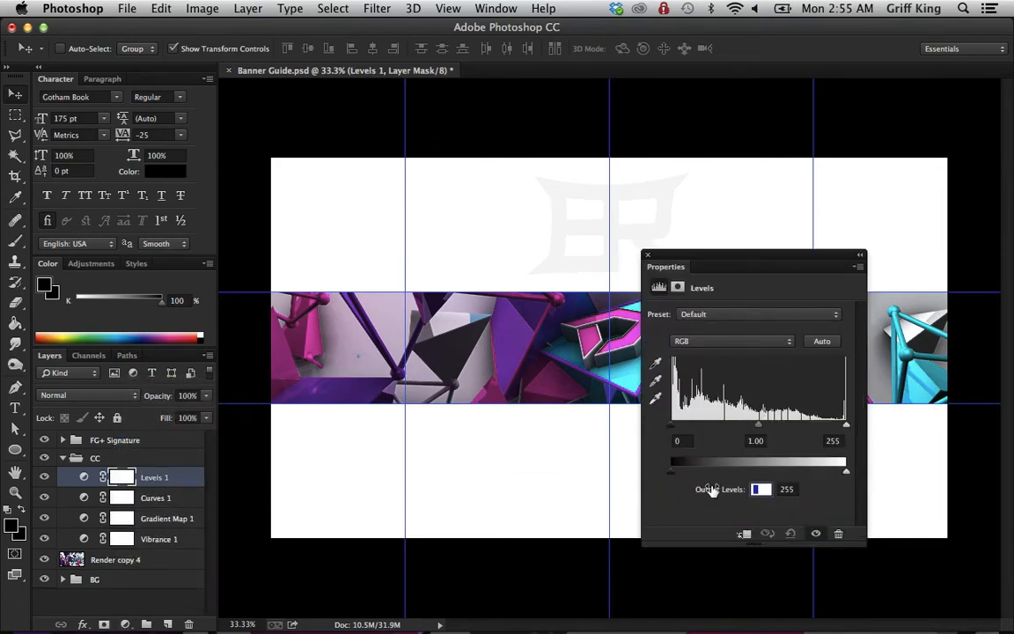
text(20)
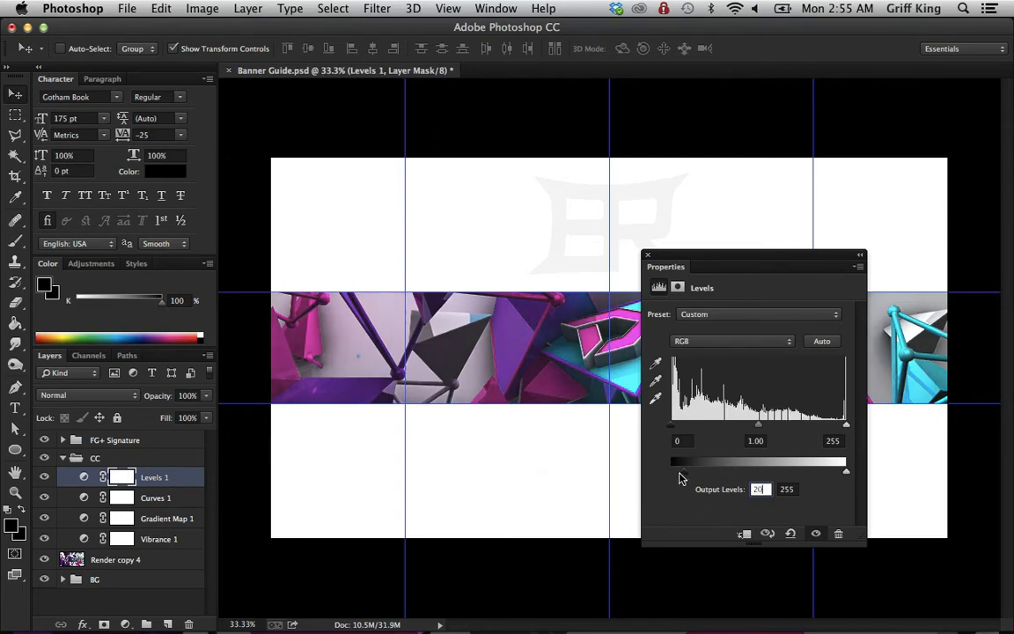
drag(682, 473, 677, 472)
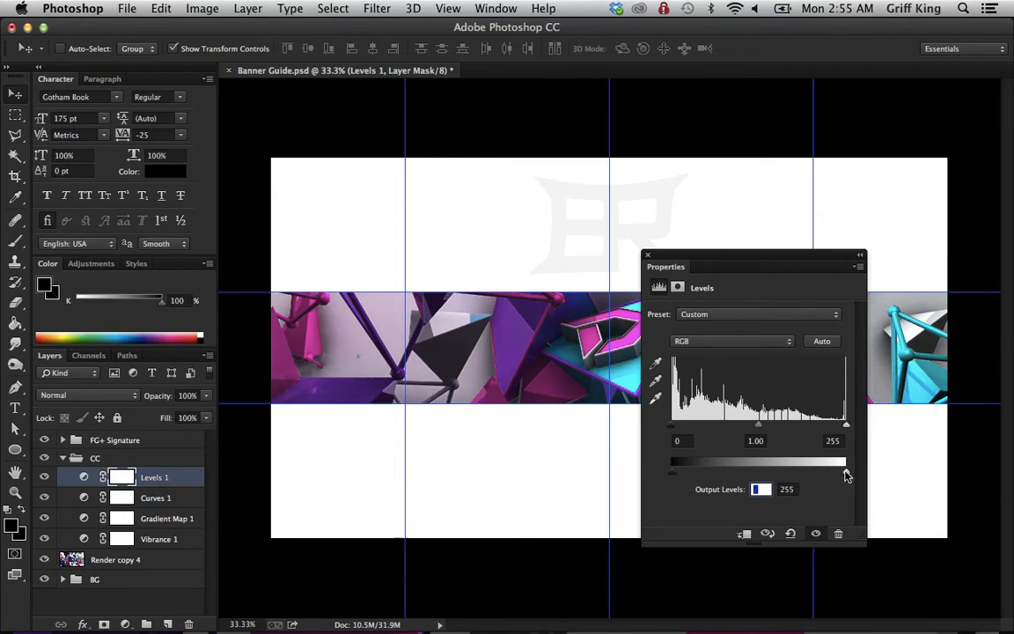
drag(845, 476, 843, 477)
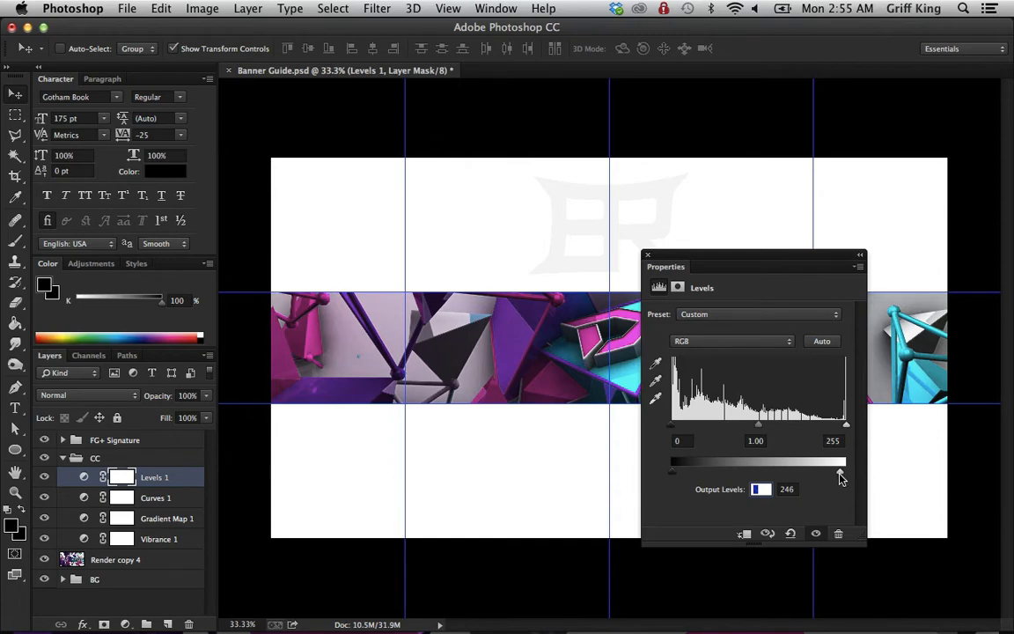
text(5)
click(648, 255)
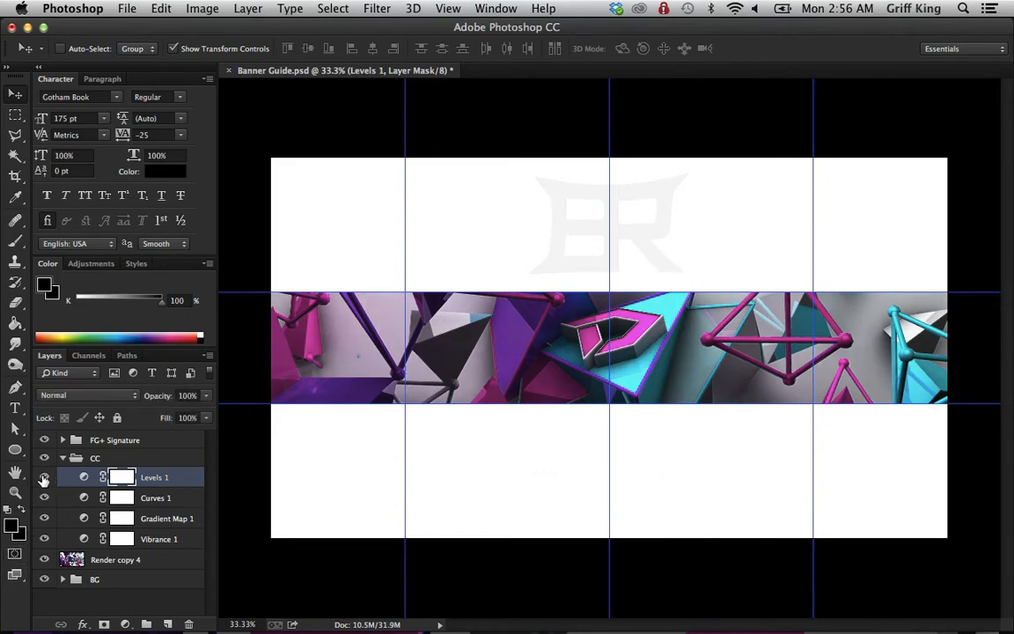
click(43, 478)
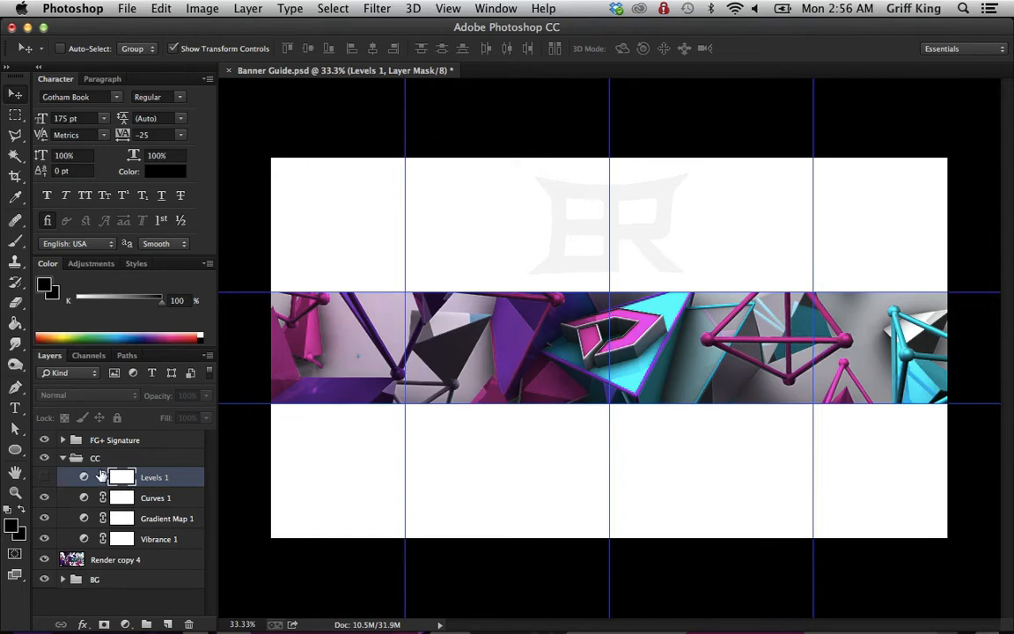
key(BackSpace)
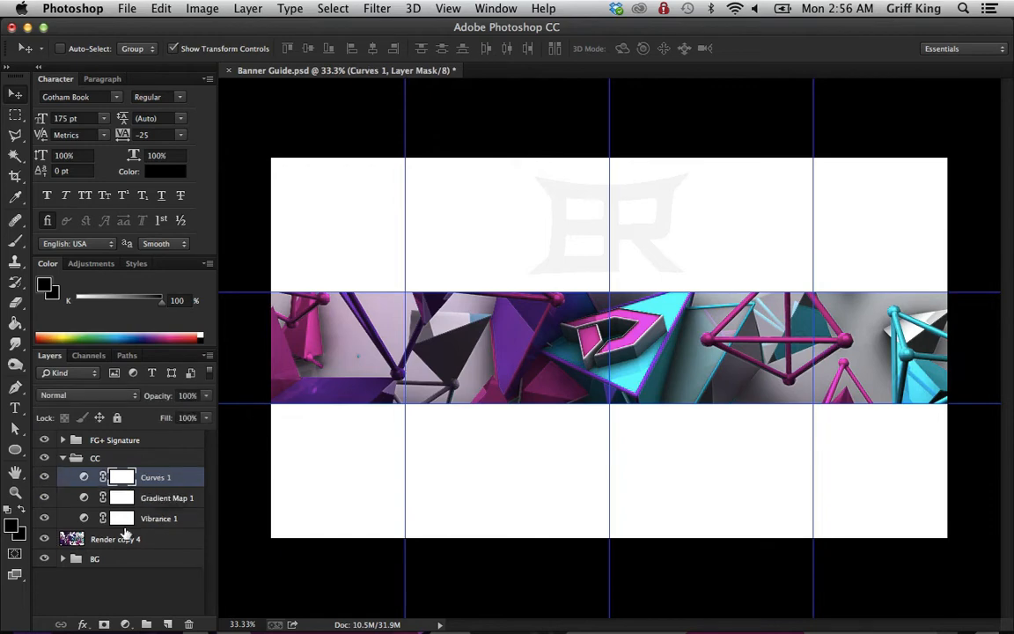
Step: Add a Brightness/Contrast adjustment layer above the Curves layer with brightness 0 and contrast 35
click(127, 623)
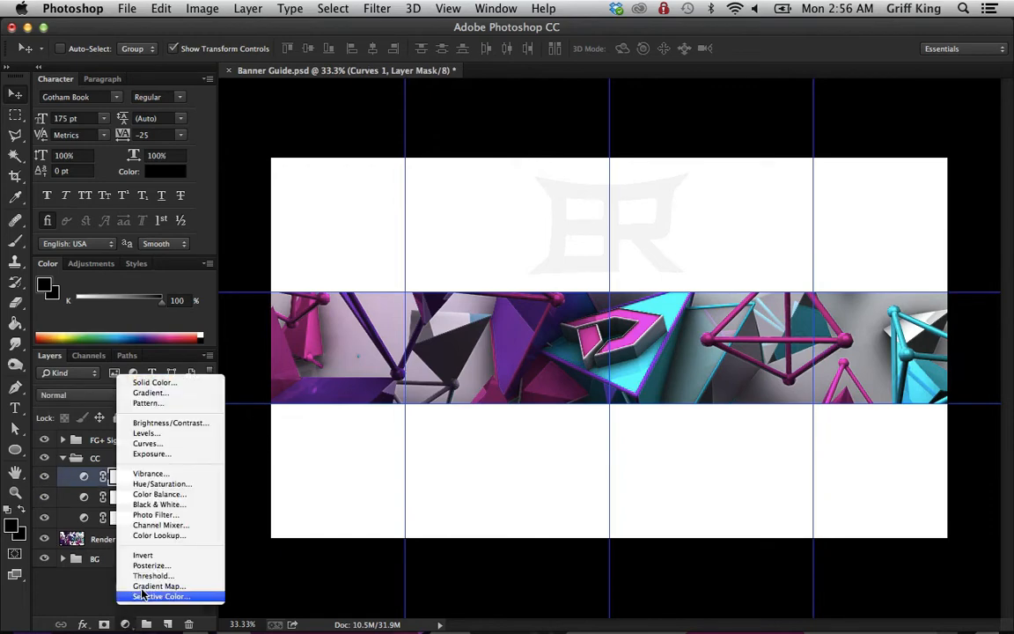
click(189, 423)
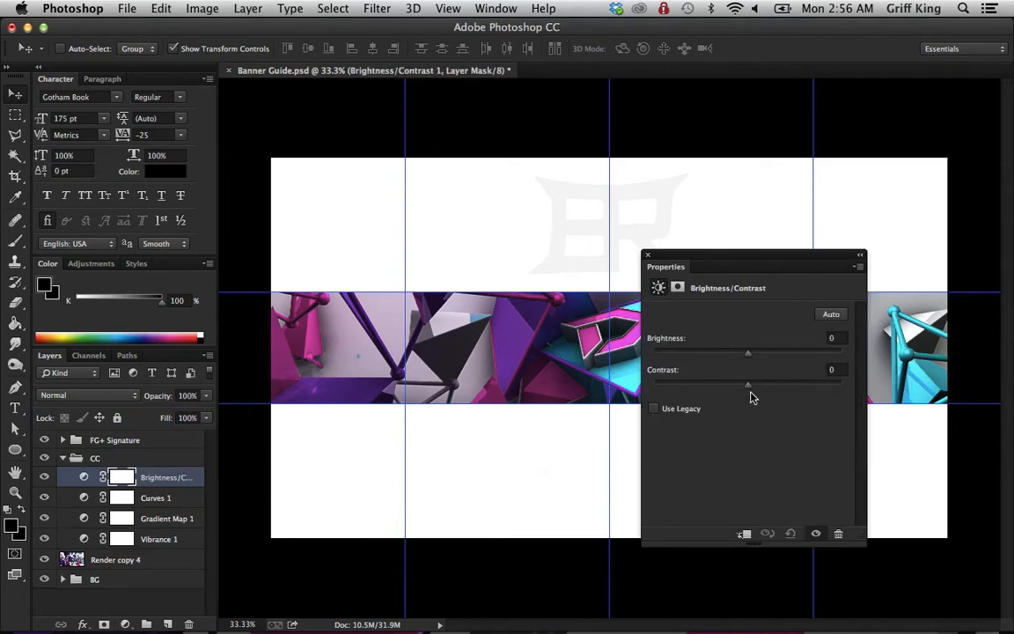
drag(748, 390, 780, 390)
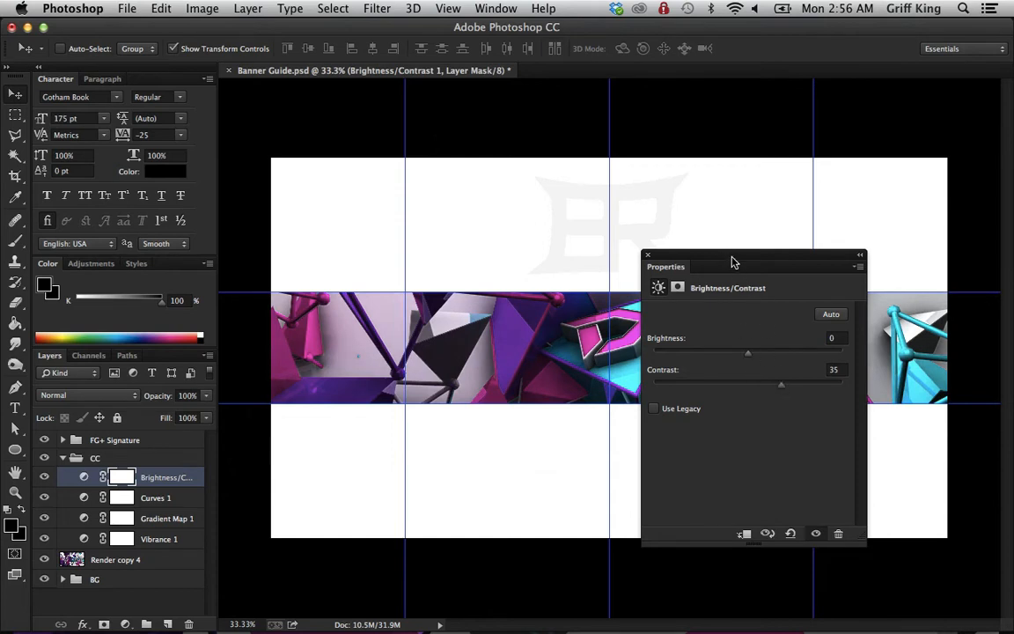
drag(730, 260, 601, 261)
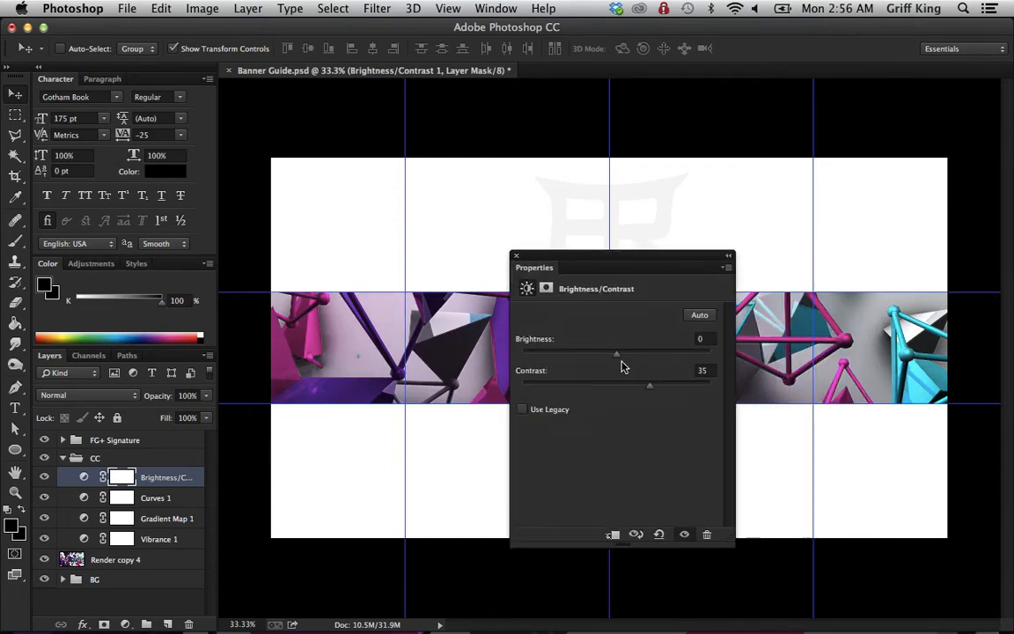
drag(620, 357, 617, 358)
drag(618, 359, 617, 359)
drag(583, 256, 607, 330)
click(542, 330)
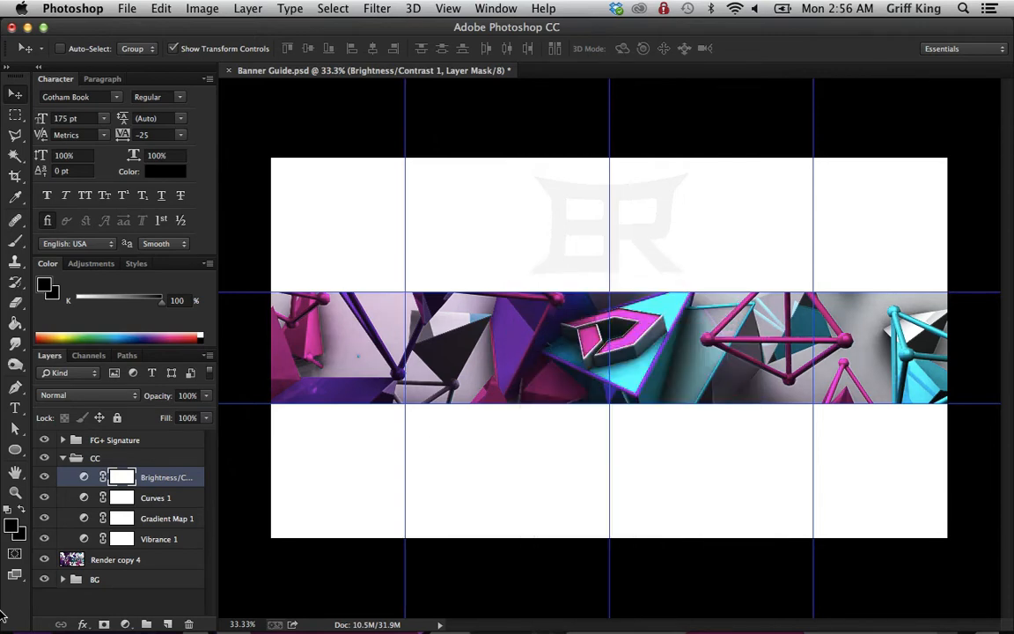
Step: Add a Black & White adjustment layer with Reds -200, Yellows 300, Greens -200, Cyans 300, Blues -200 and Magentas 33
click(126, 622)
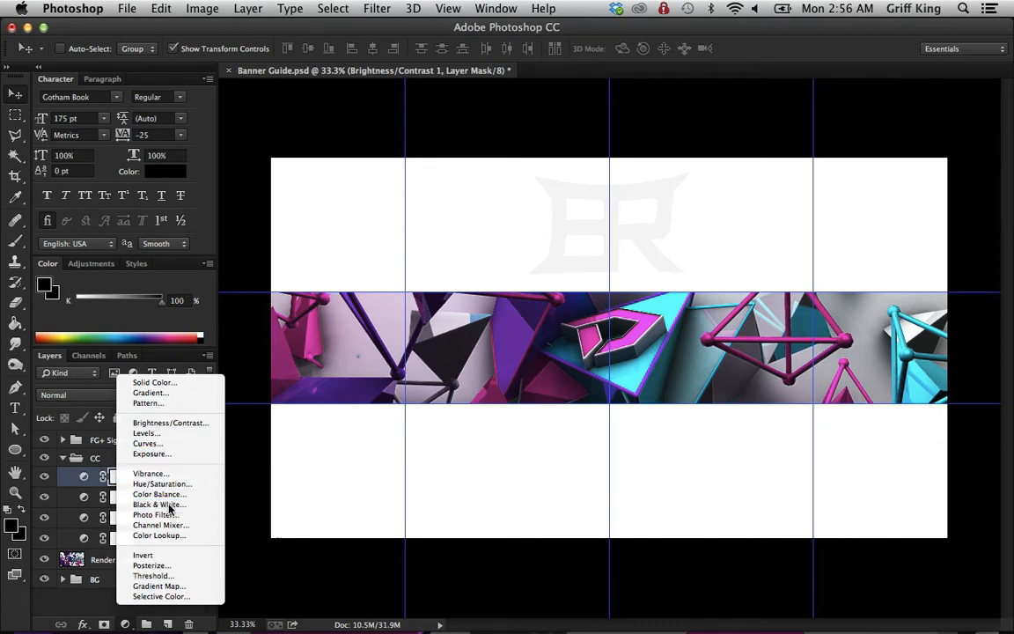
click(170, 423)
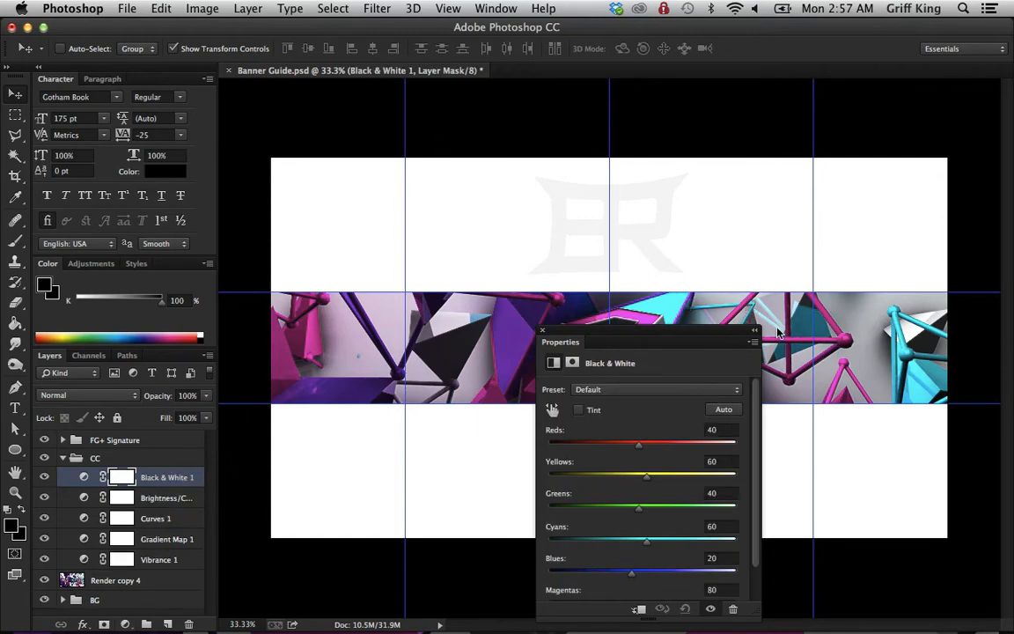
drag(672, 333, 879, 132)
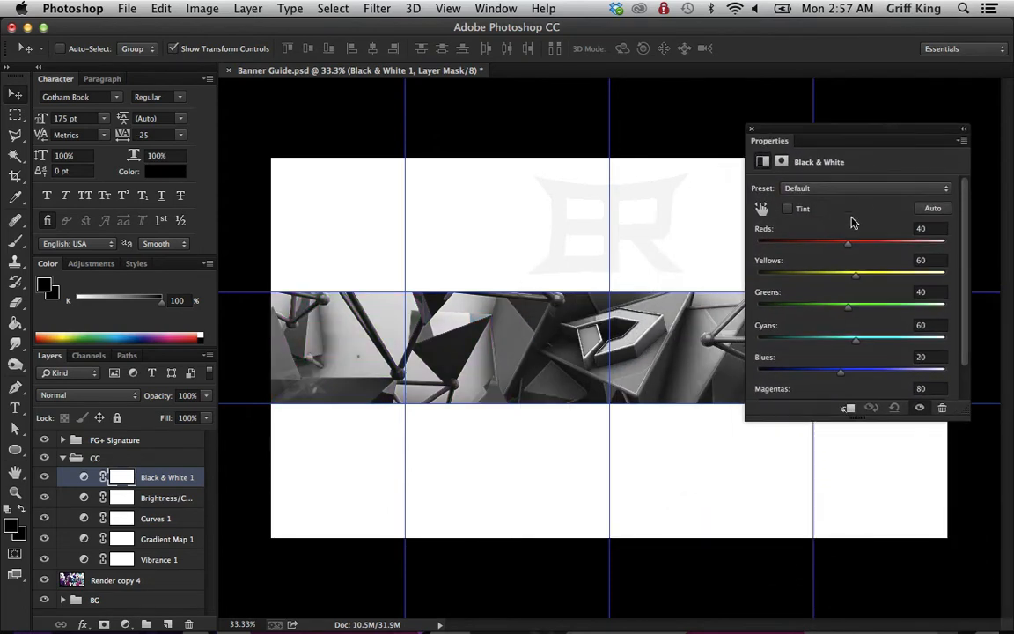
drag(847, 243, 722, 225)
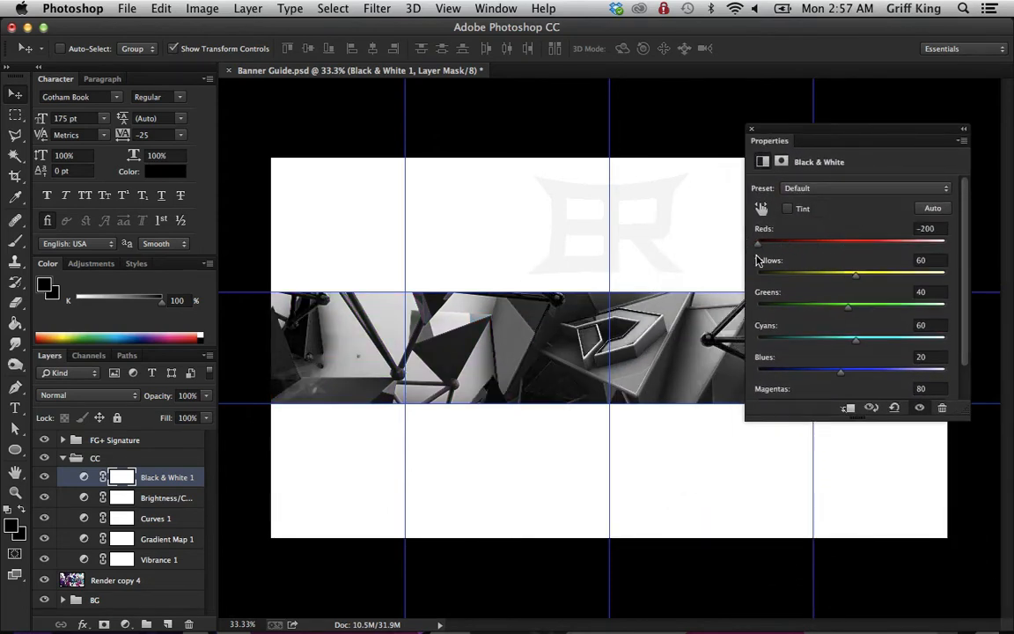
drag(856, 274, 949, 274)
drag(837, 302, 658, 278)
drag(856, 340, 994, 344)
drag(832, 370, 707, 372)
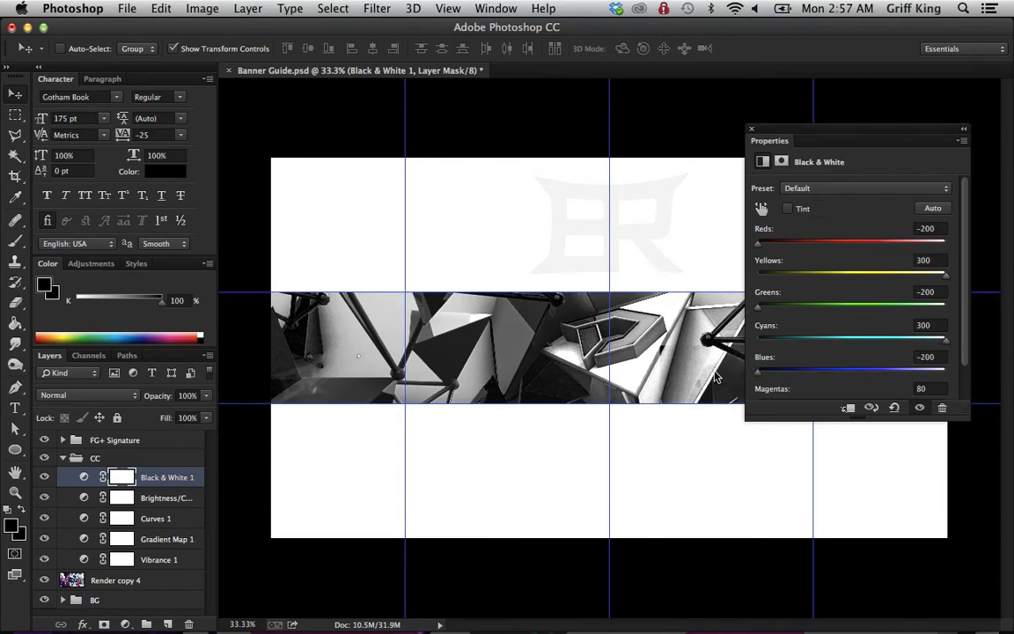
scroll(812, 403, down, 2)
mouse_move(861, 367)
mouse_down()
mouse_move(970, 372)
mouse_move(845, 370)
mouse_up()
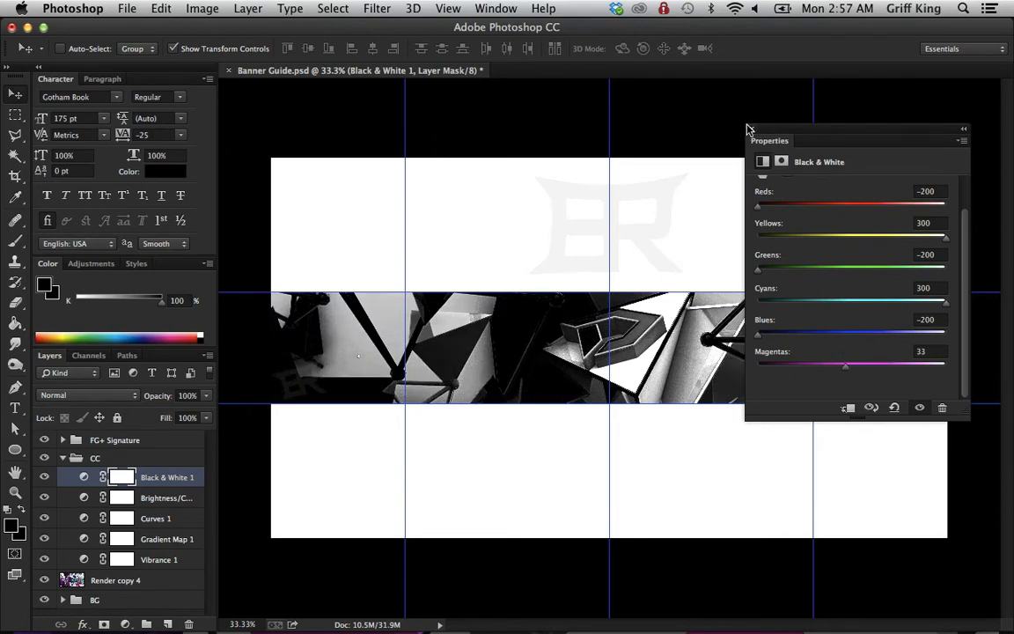
click(751, 131)
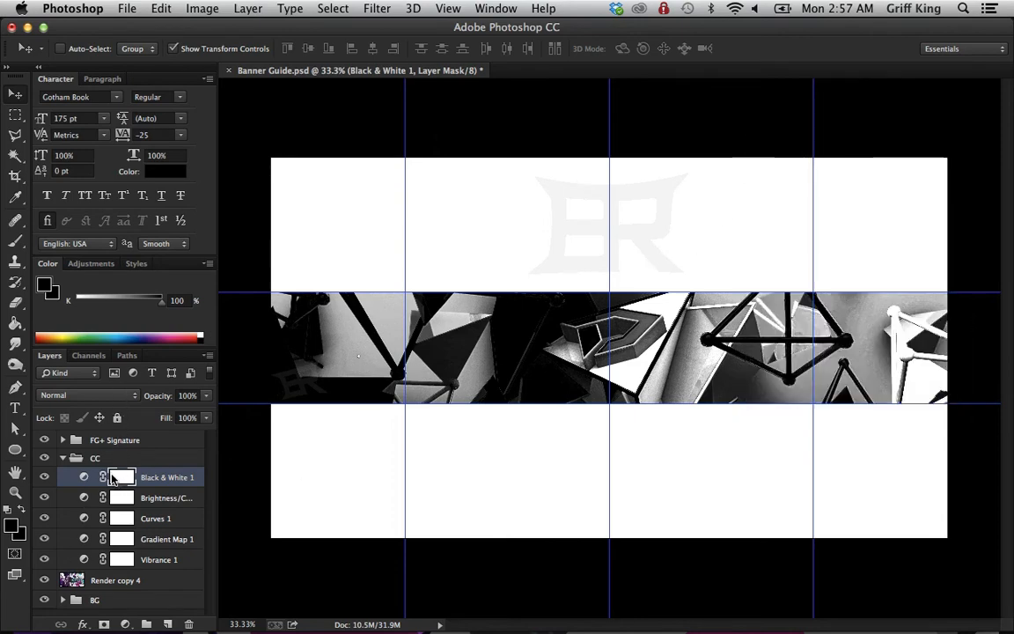
Step: Set the Black & White layer to Overlay blending at 23% opacity, and collapse the CC group
click(88, 395)
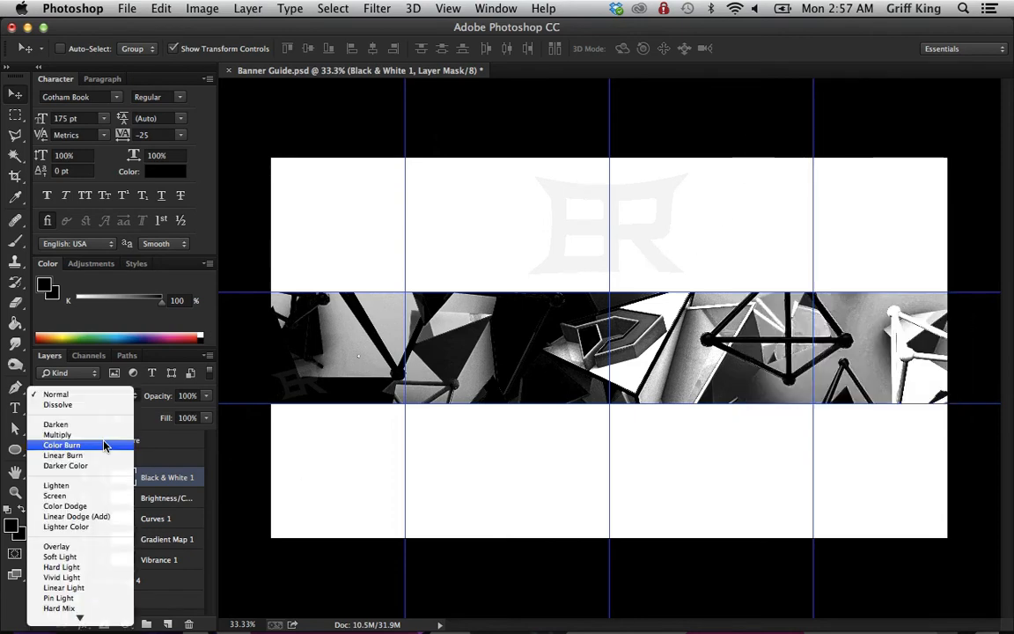
click(69, 549)
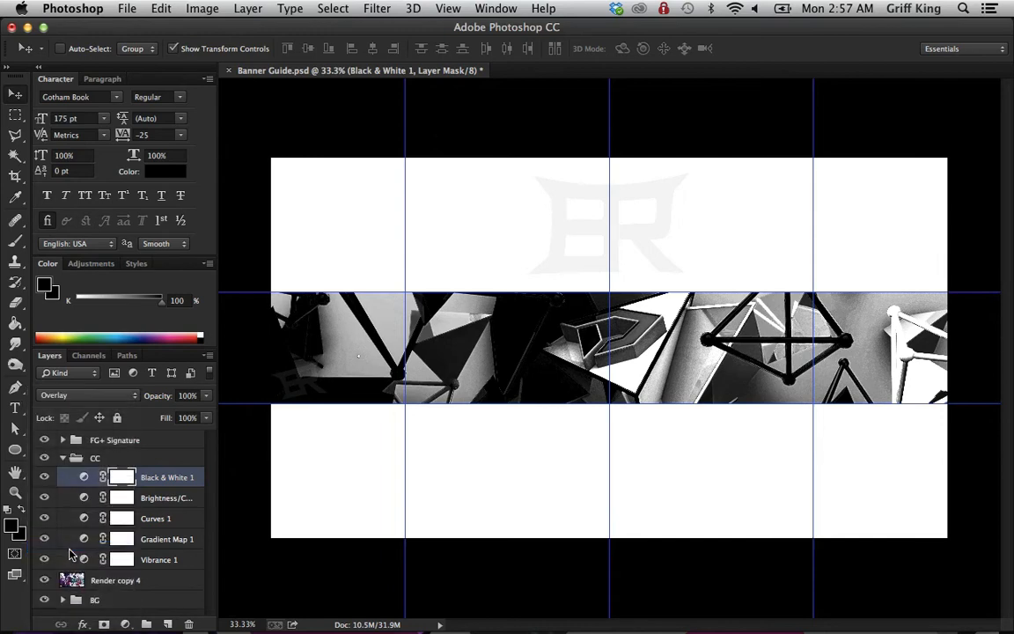
click(206, 395)
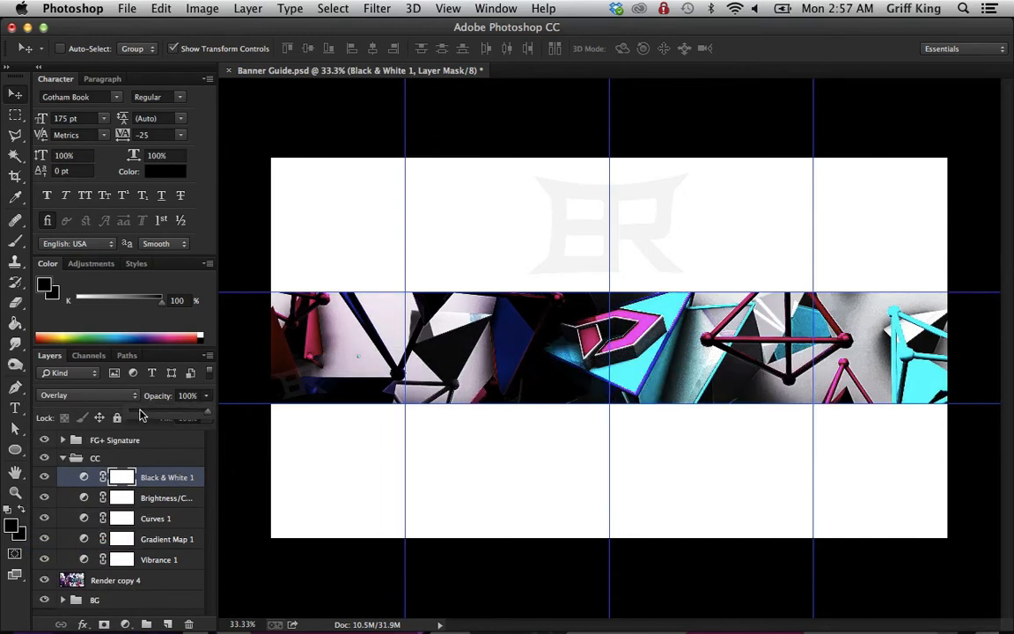
drag(141, 414, 146, 416)
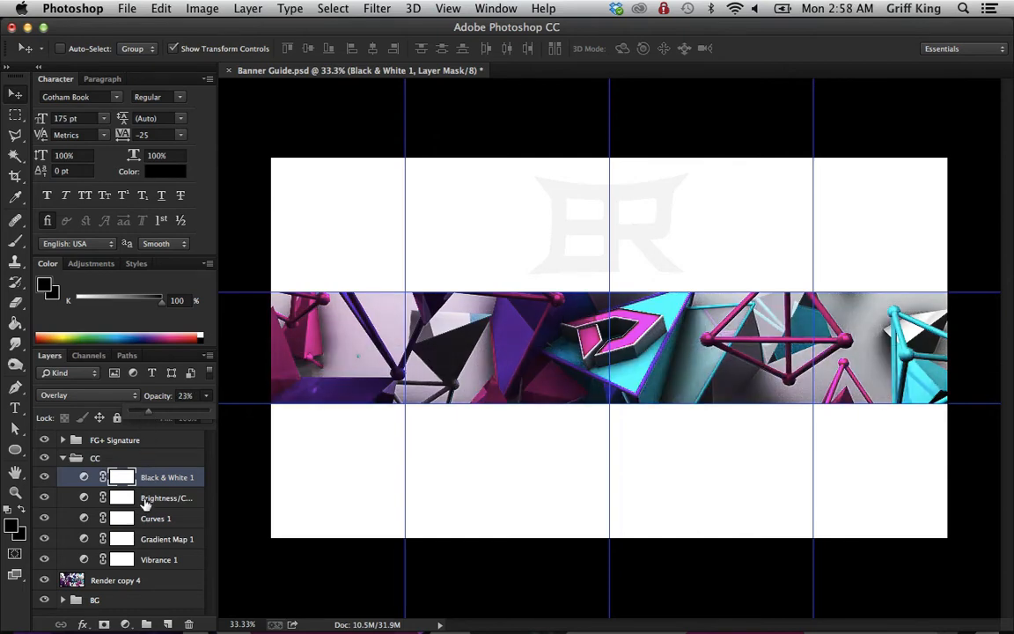
click(73, 461)
click(62, 458)
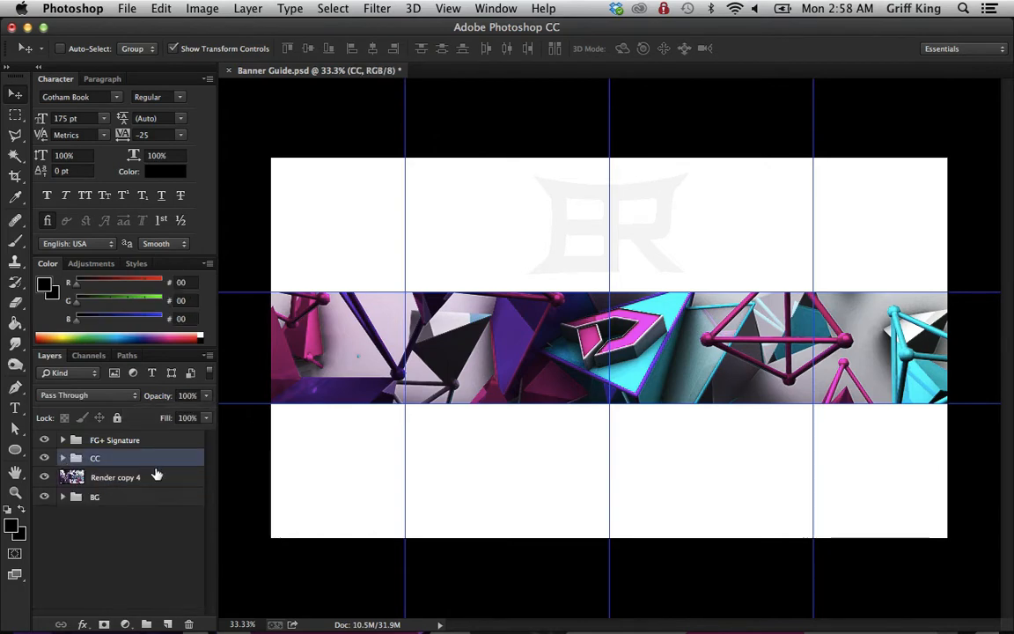
Step: Add a Pattern Fill layer above the Black & White layer in the CC group, using the Horizontal 1-1 line pattern at 100% scale
click(63, 459)
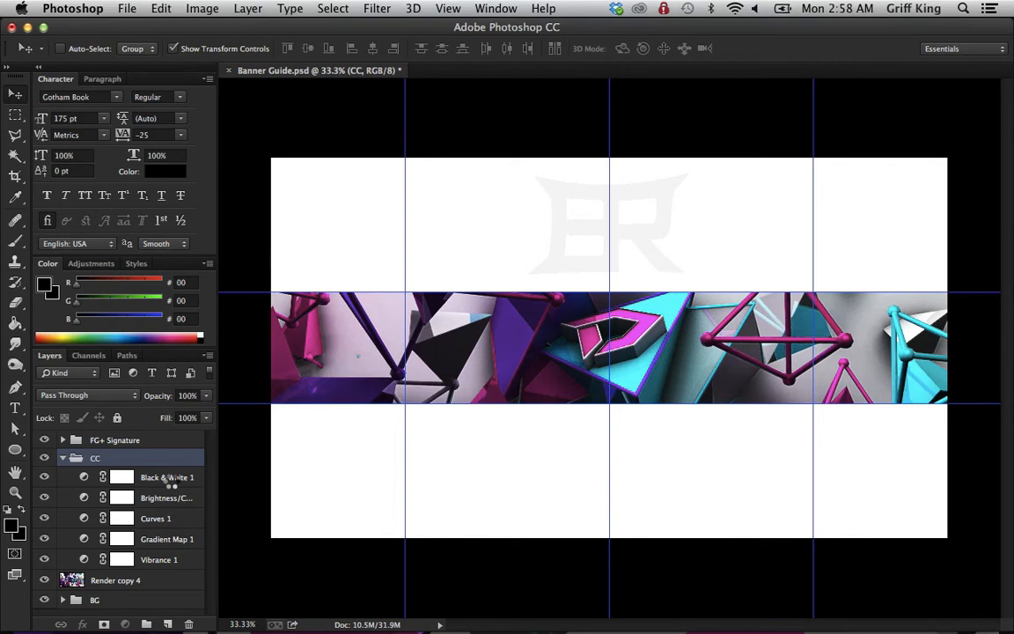
click(168, 478)
click(125, 624)
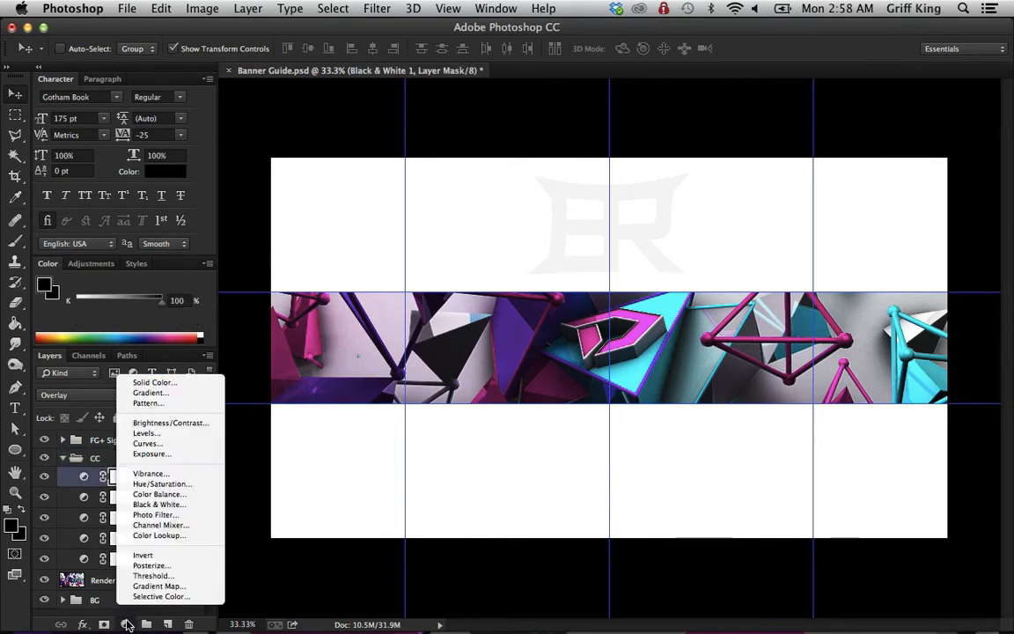
click(150, 403)
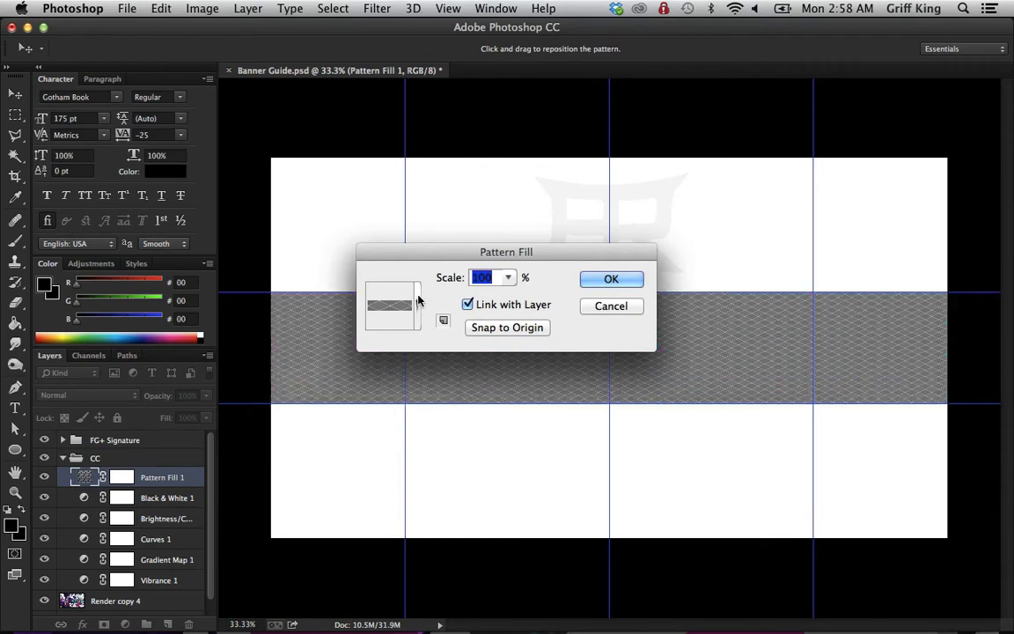
click(417, 304)
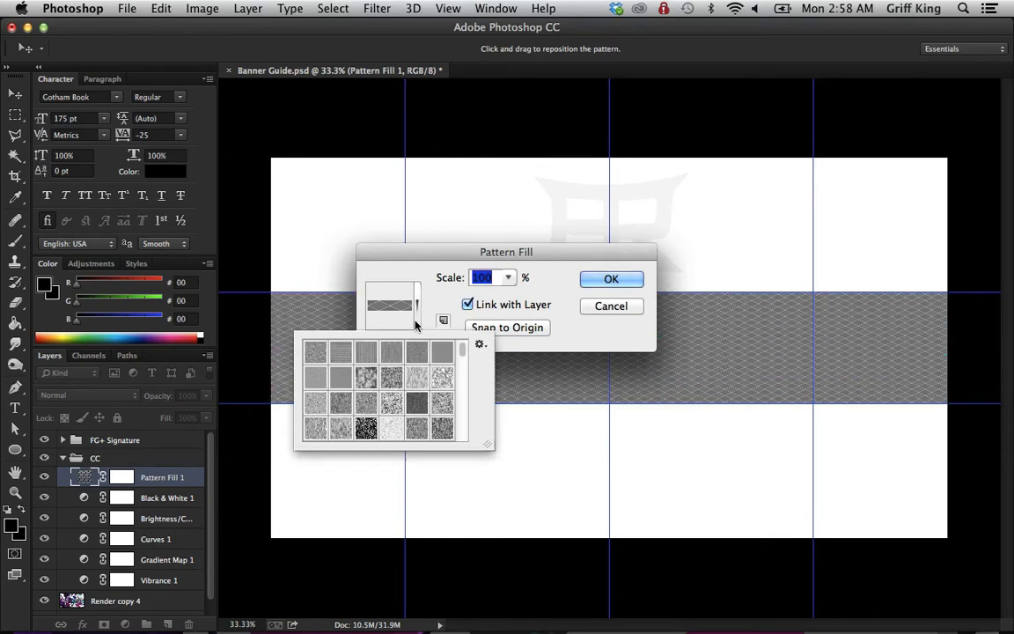
drag(463, 347, 462, 391)
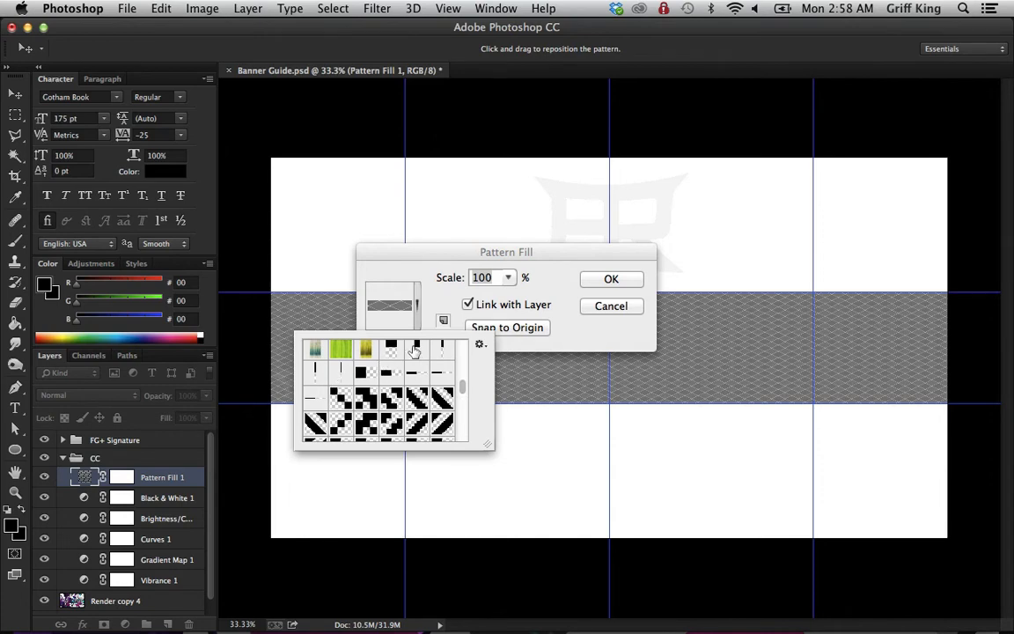
scroll(388, 361, up, 1)
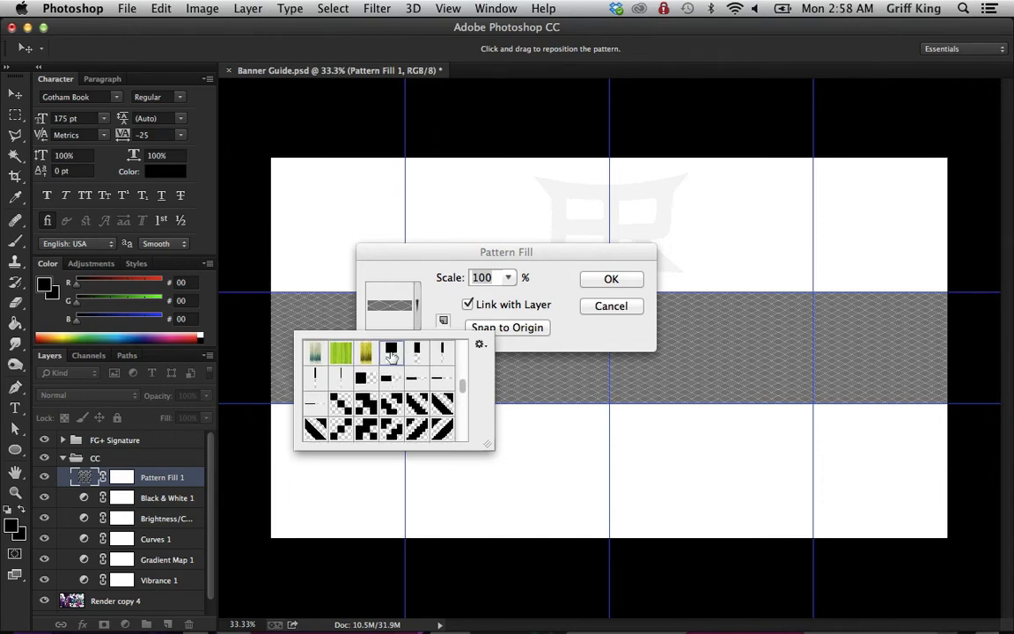
click(391, 352)
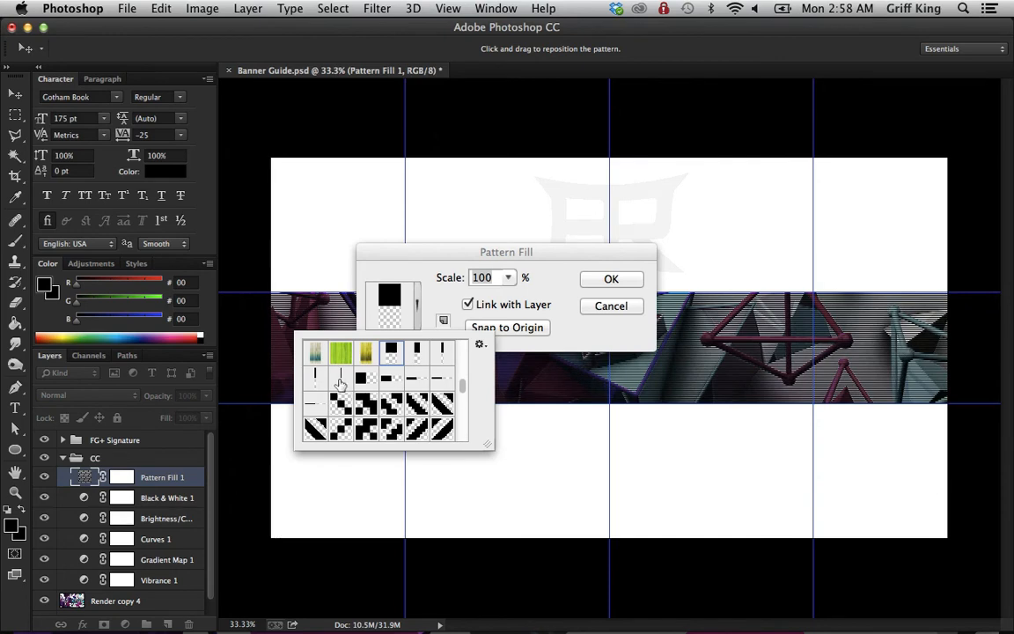
click(340, 379)
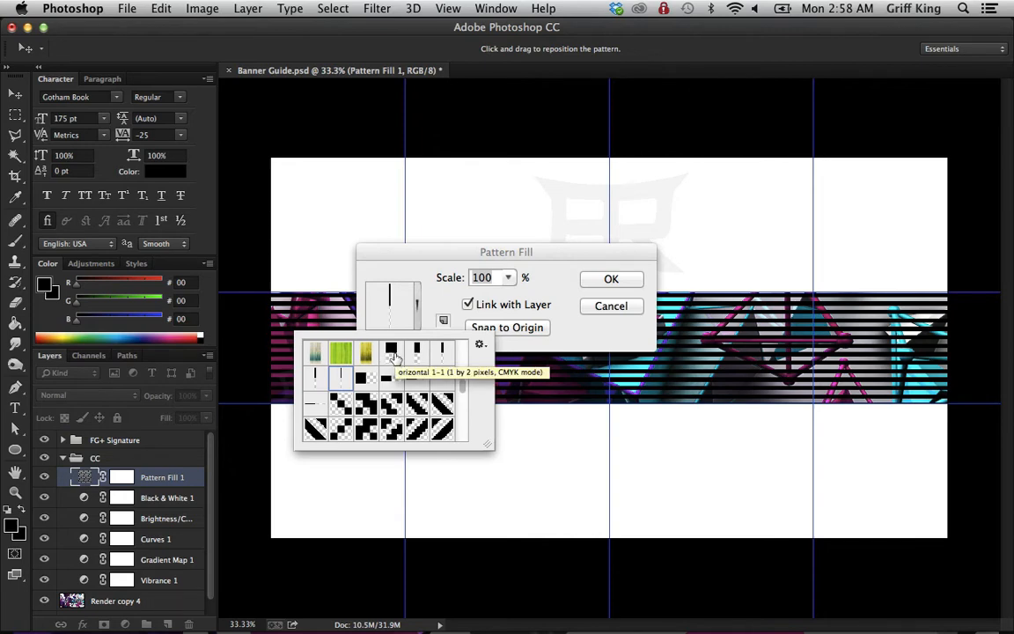
click(392, 352)
click(611, 280)
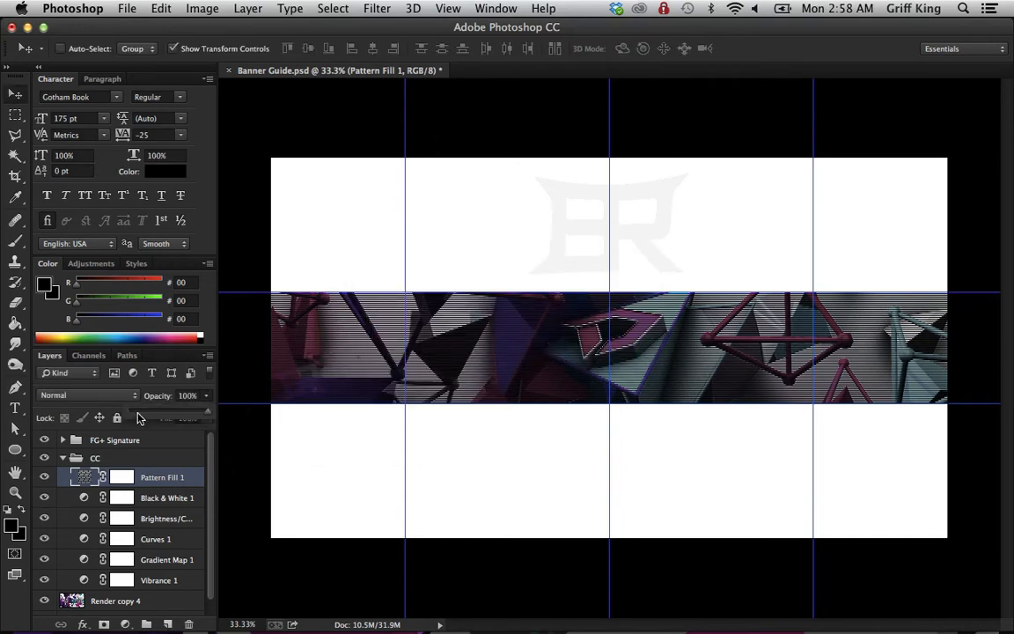
Step: Lower the Pattern Fill layer's opacity to 3% and collapse the CC group
drag(138, 416, 134, 416)
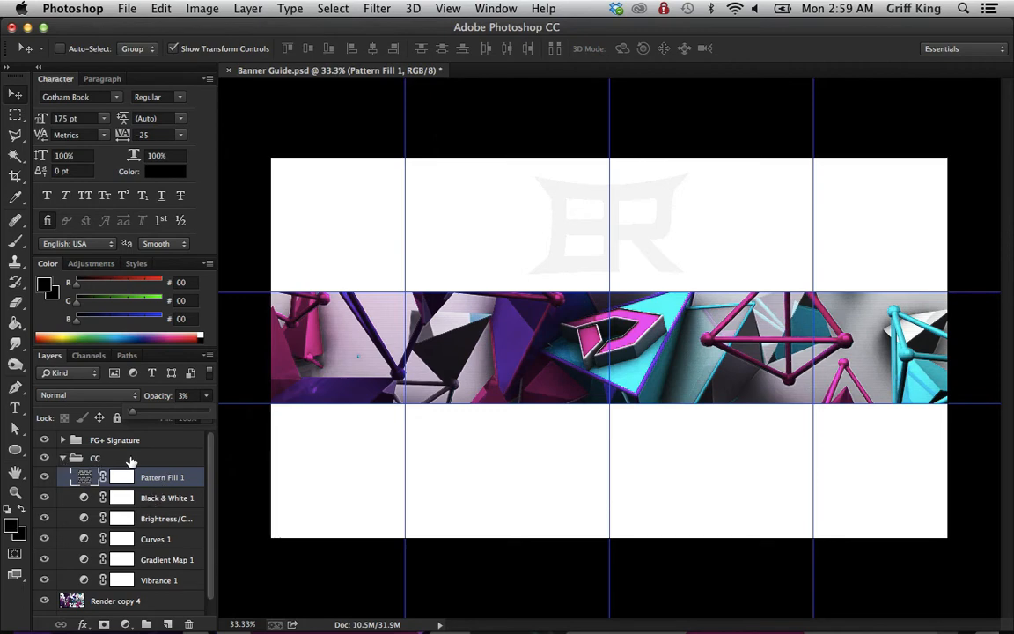
click(131, 460)
click(62, 458)
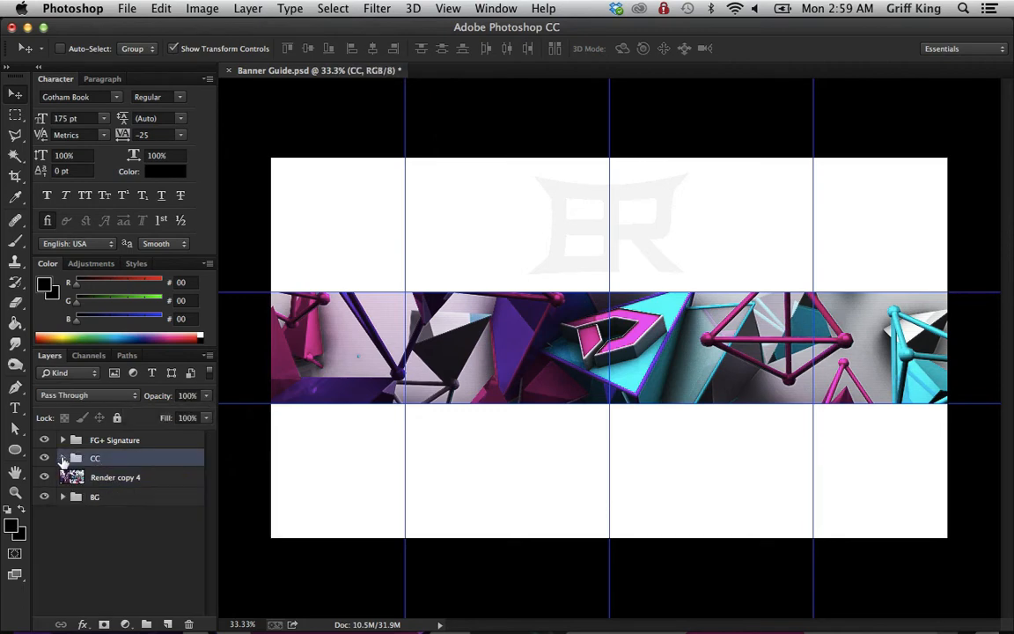
Step: Add the text "DOOM" in Gotham Bold over the render strip, on a new layer directly above Render copy 4
click(154, 478)
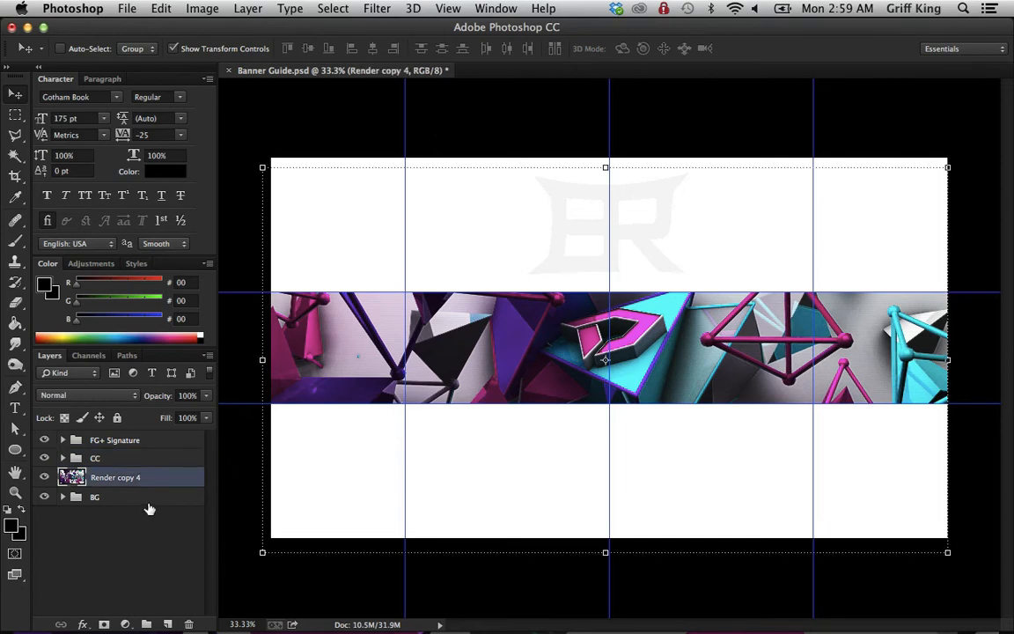
click(168, 624)
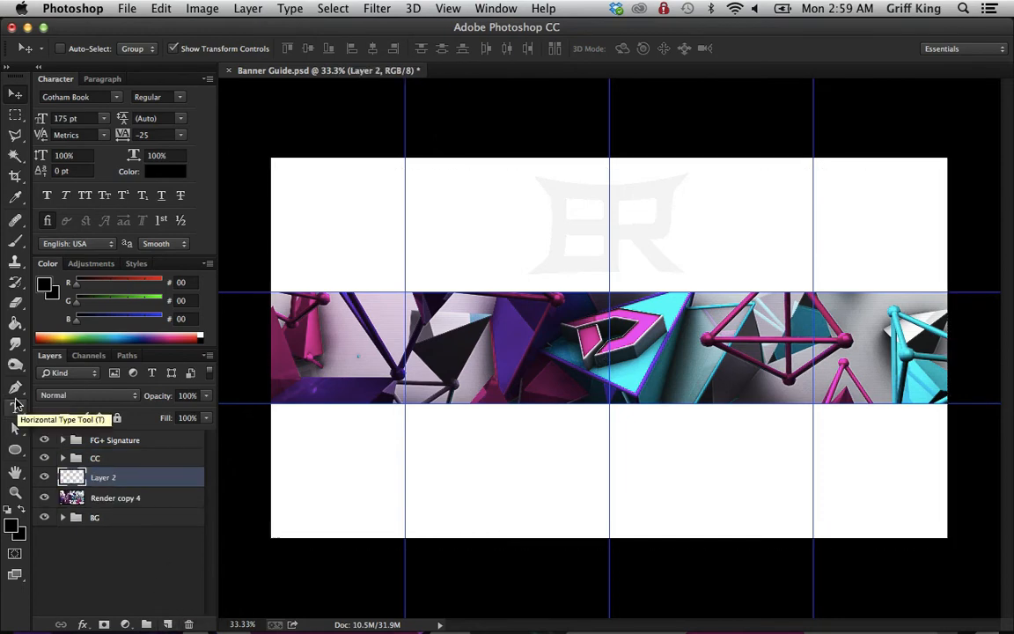
click(15, 408)
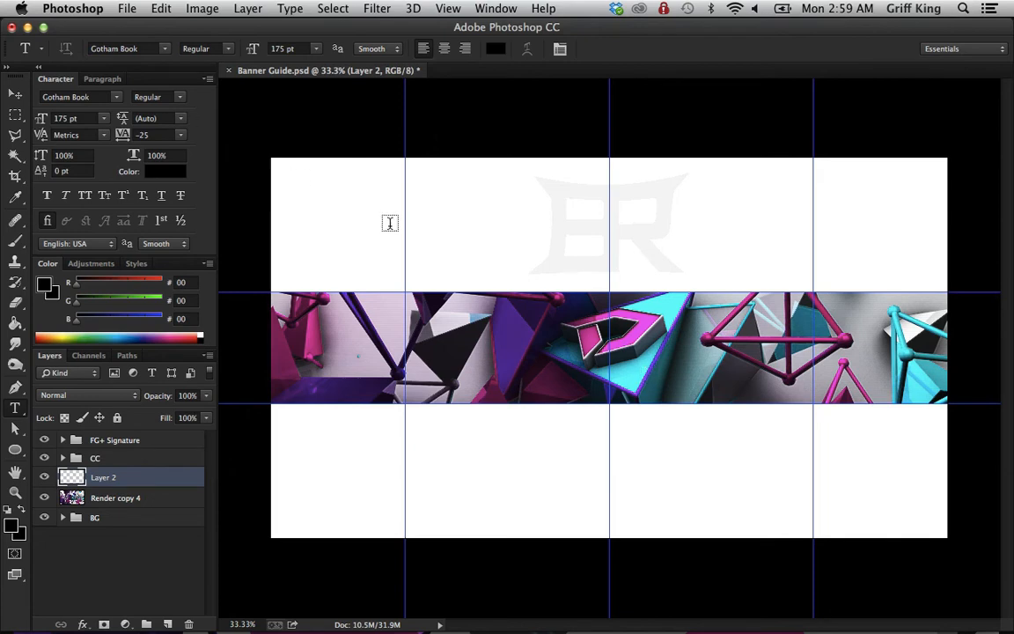
click(675, 380)
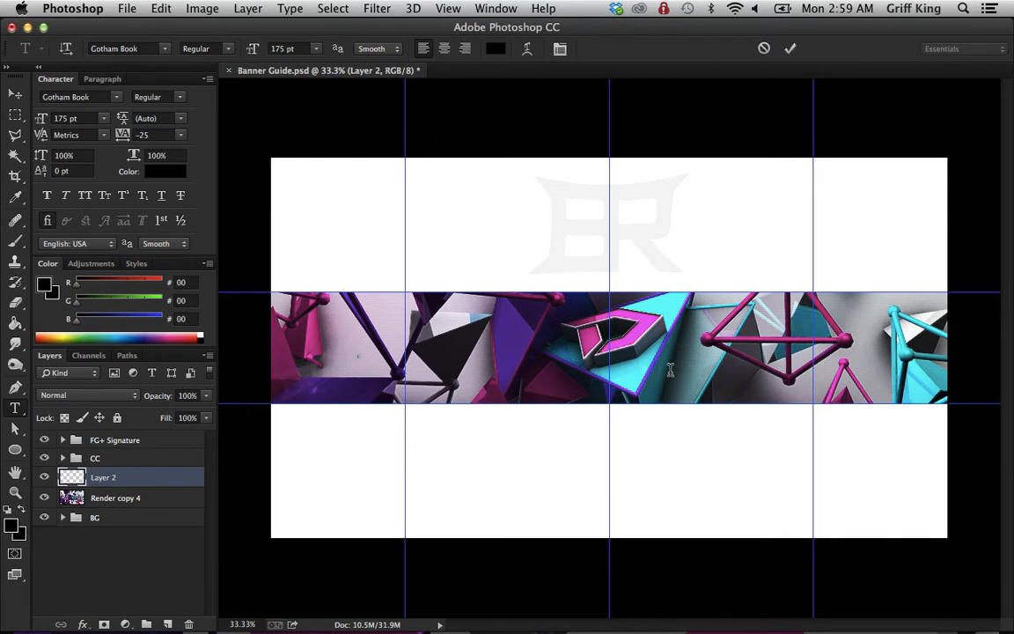
click(155, 53)
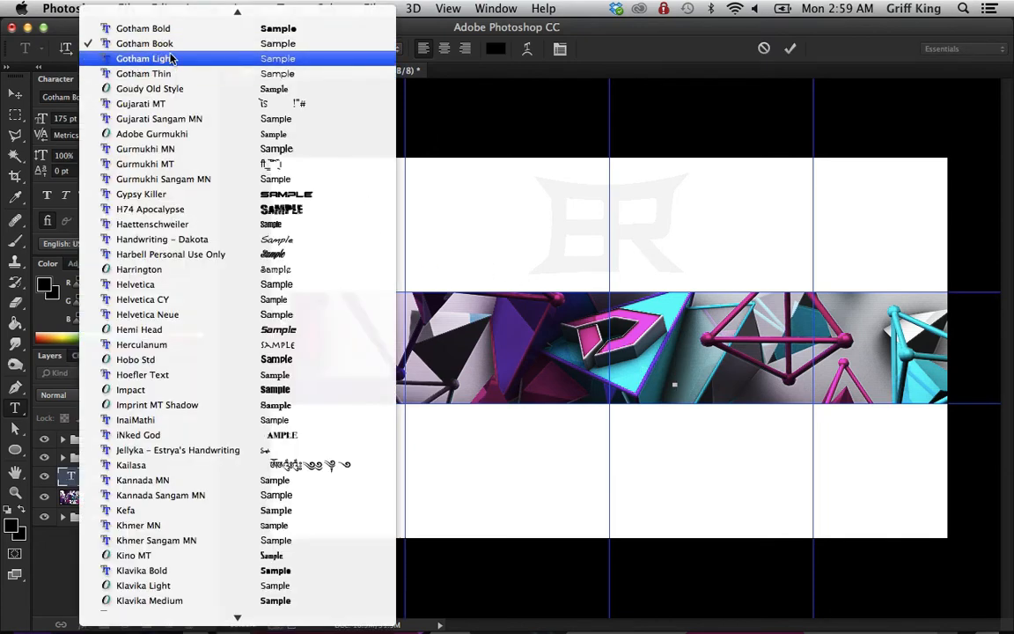
click(170, 30)
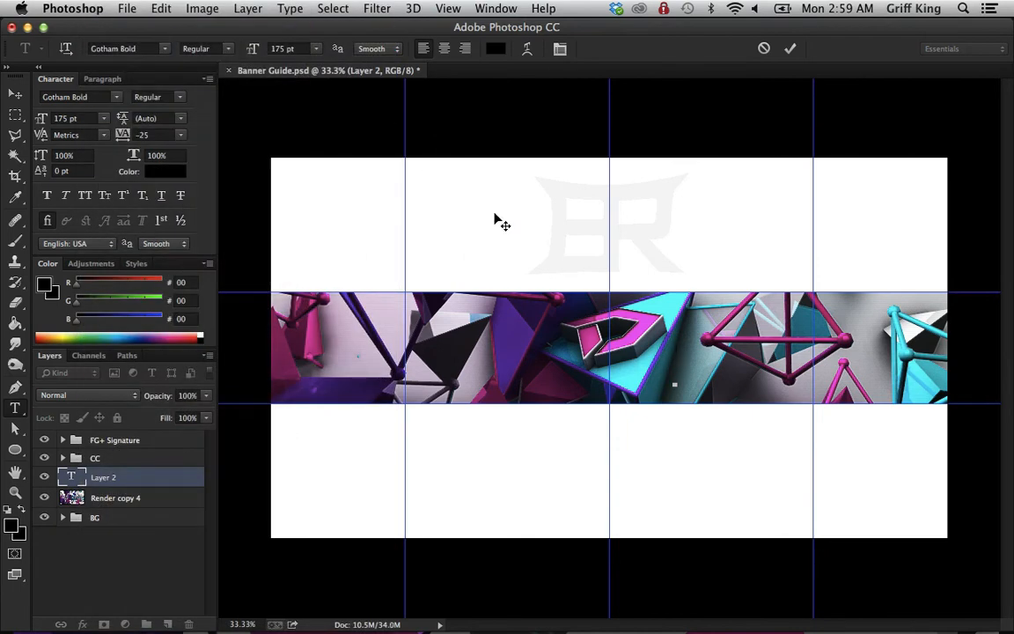
text(DOOM)
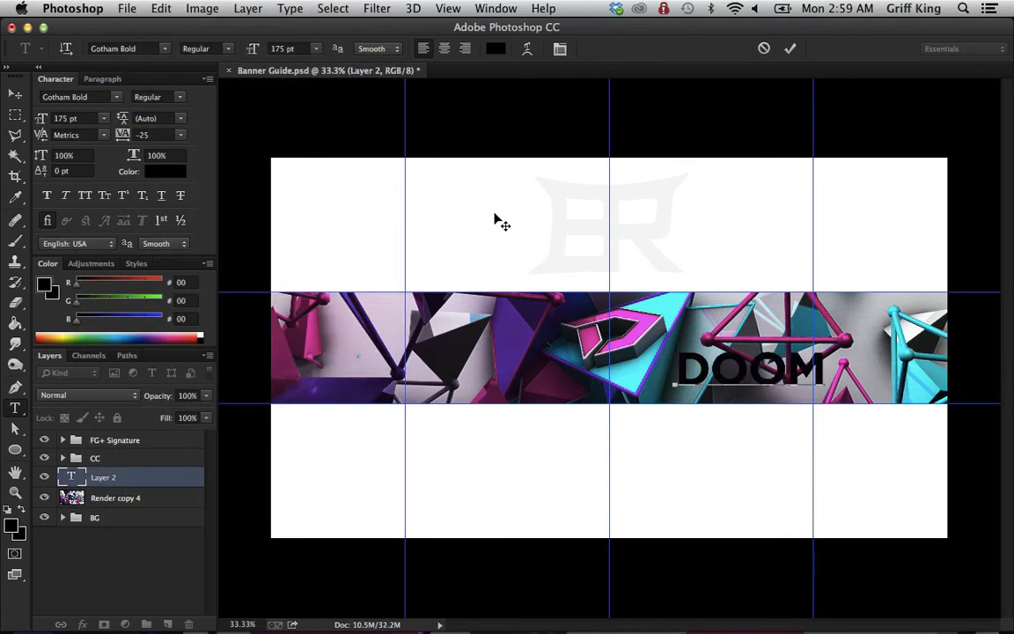
Step: Append "CLAN" in Gotham Book to the DOOM text and move the whole title to the horizontal middle of the banner
click(148, 48)
click(149, 49)
text(CLAN)
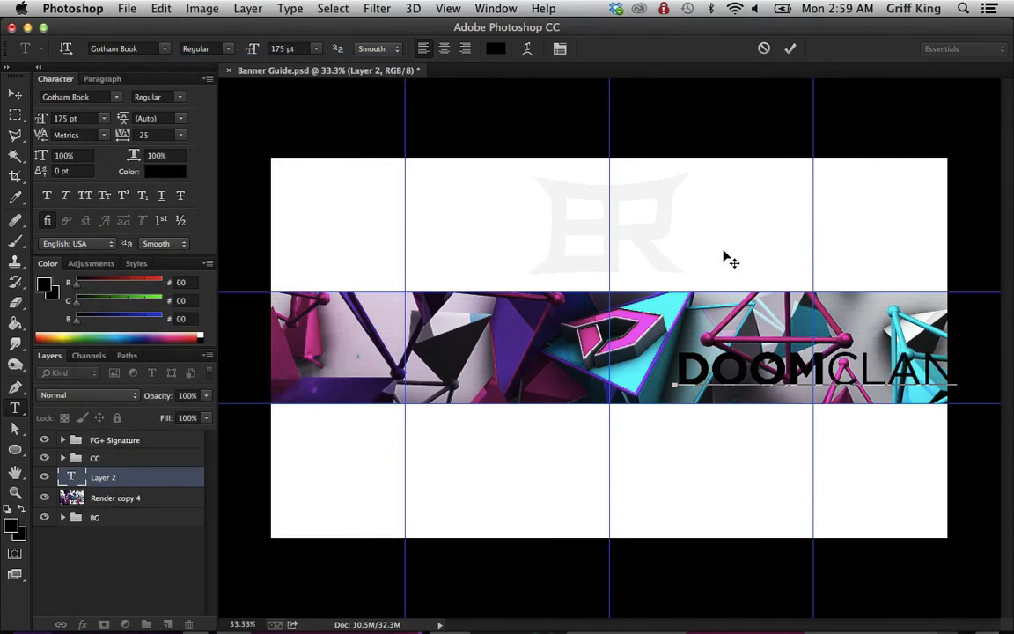
drag(683, 246, 540, 249)
click(789, 49)
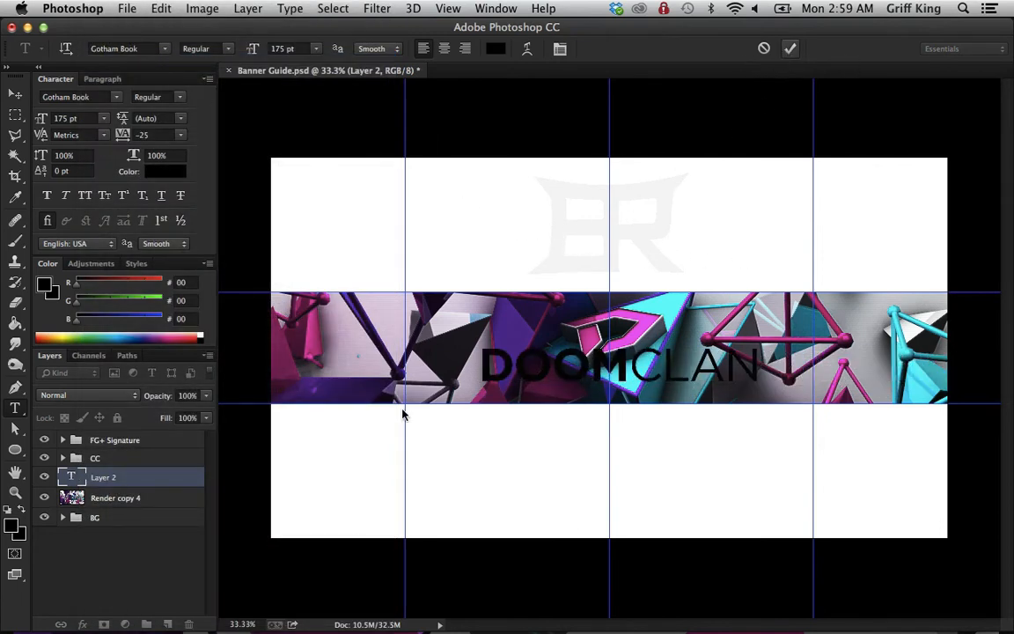
Step: Apply the last dark preset layer style to the DOOMCLAN text layer
click(137, 263)
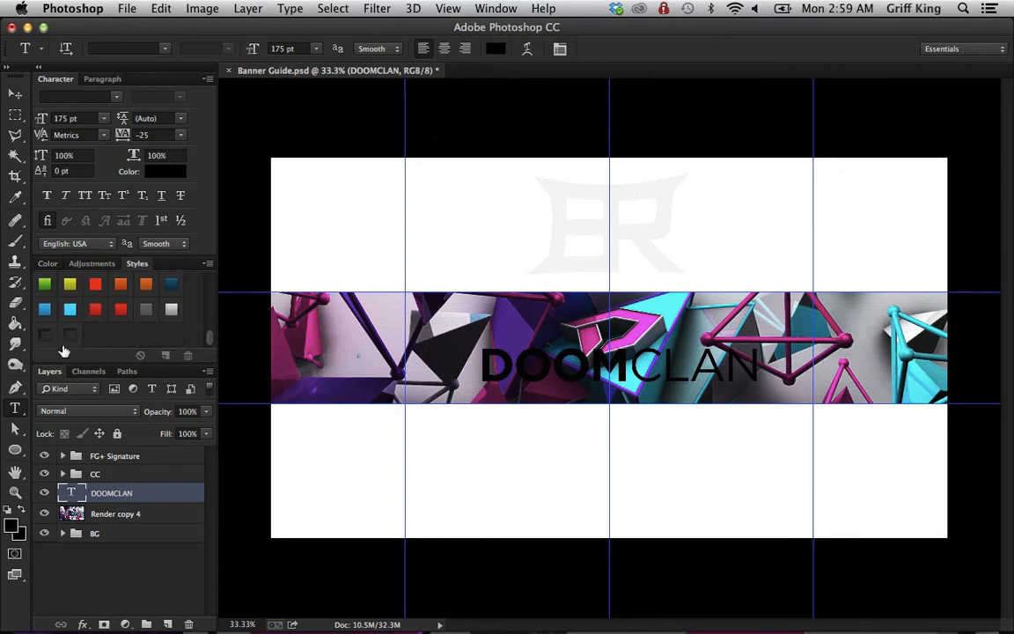
click(70, 336)
click(199, 493)
click(201, 493)
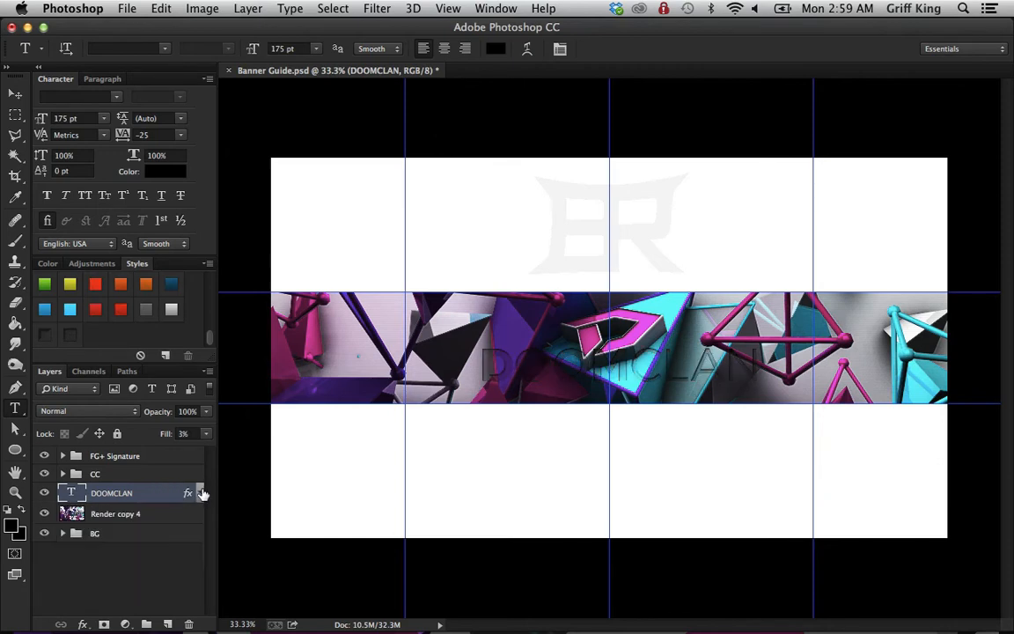
Step: Examine the styled DOOMCLAN lettering against the render at 100% magnification
click(15, 93)
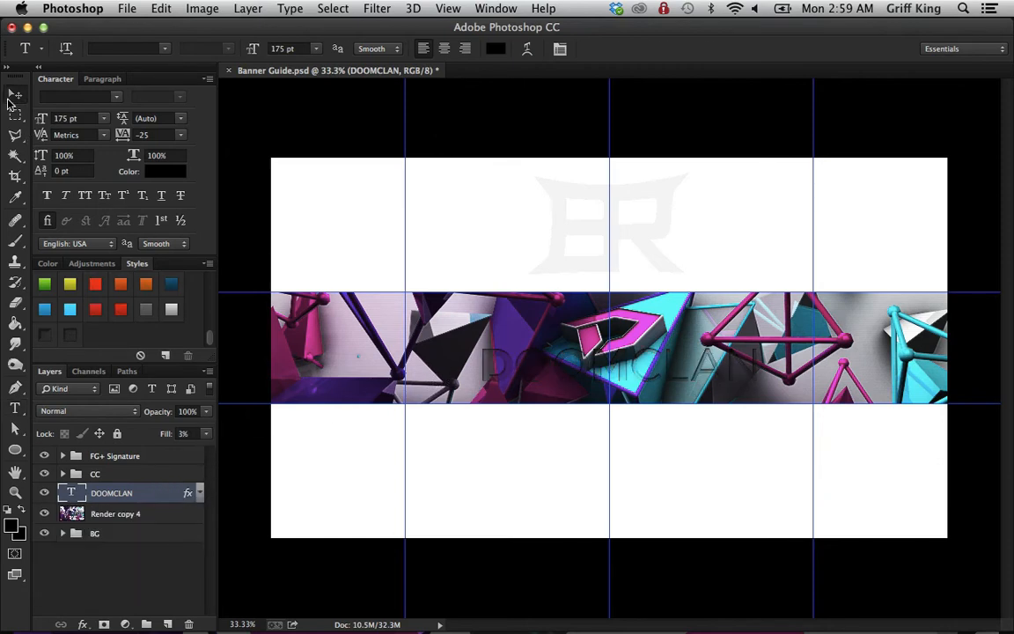
key(z)
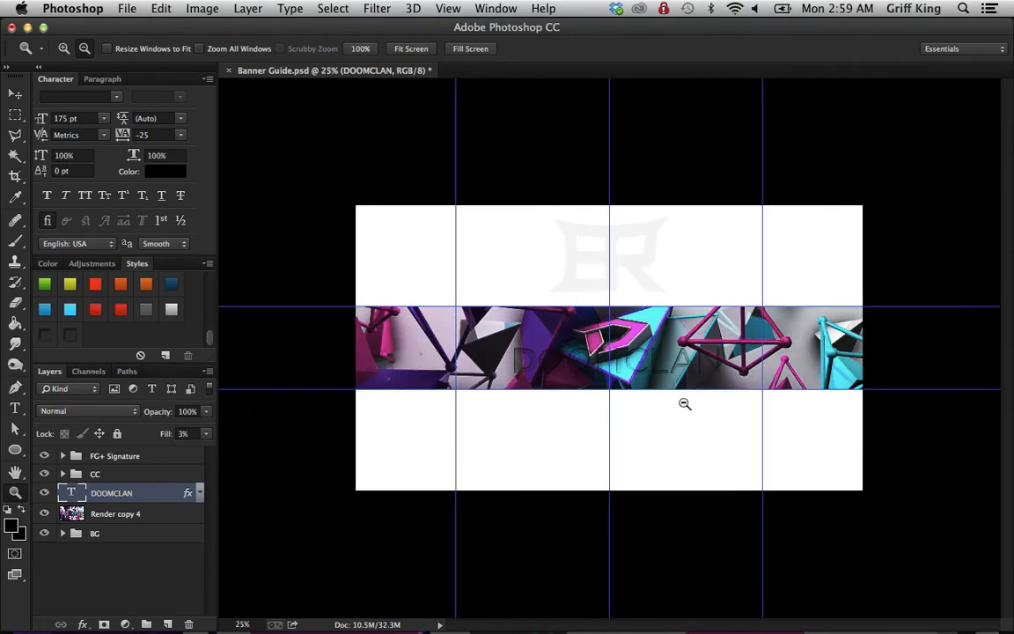
alt+click(686, 403)
click(63, 49)
click(697, 401)
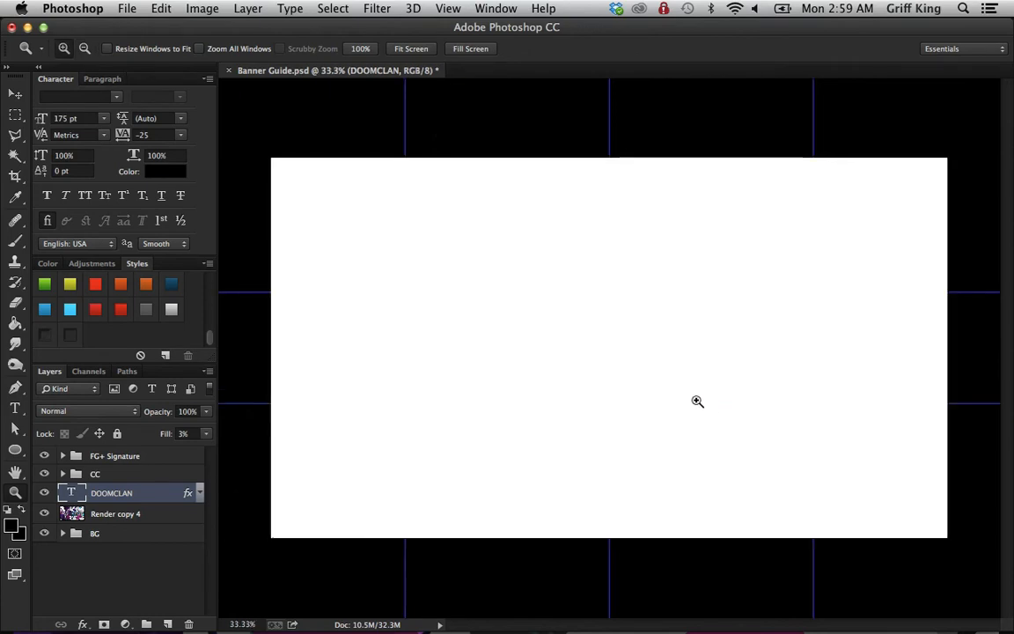
click(696, 401)
click(697, 400)
scroll(686, 446, up, 1)
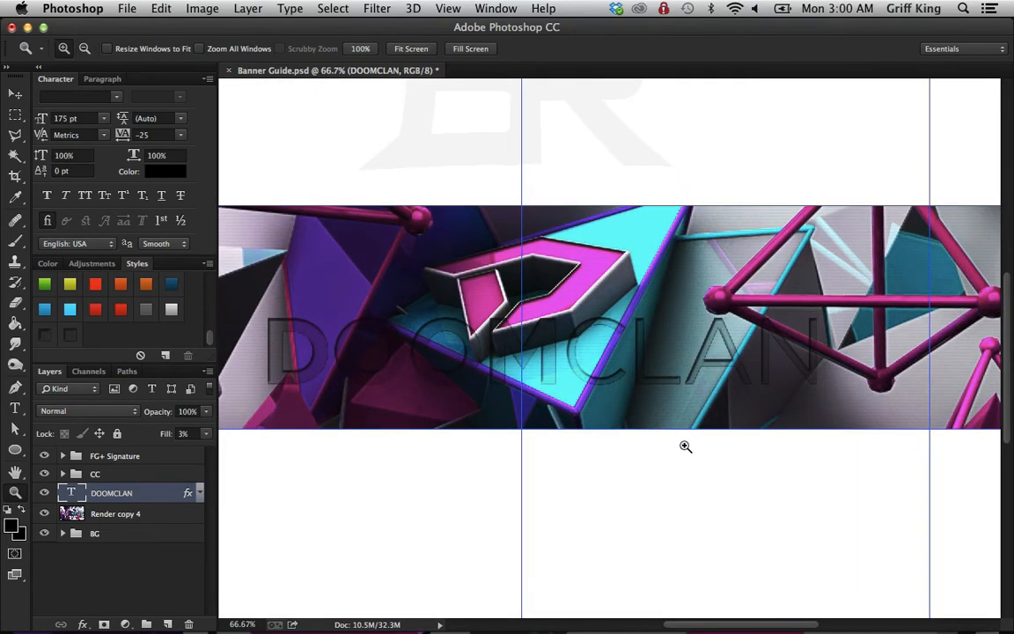
click(686, 445)
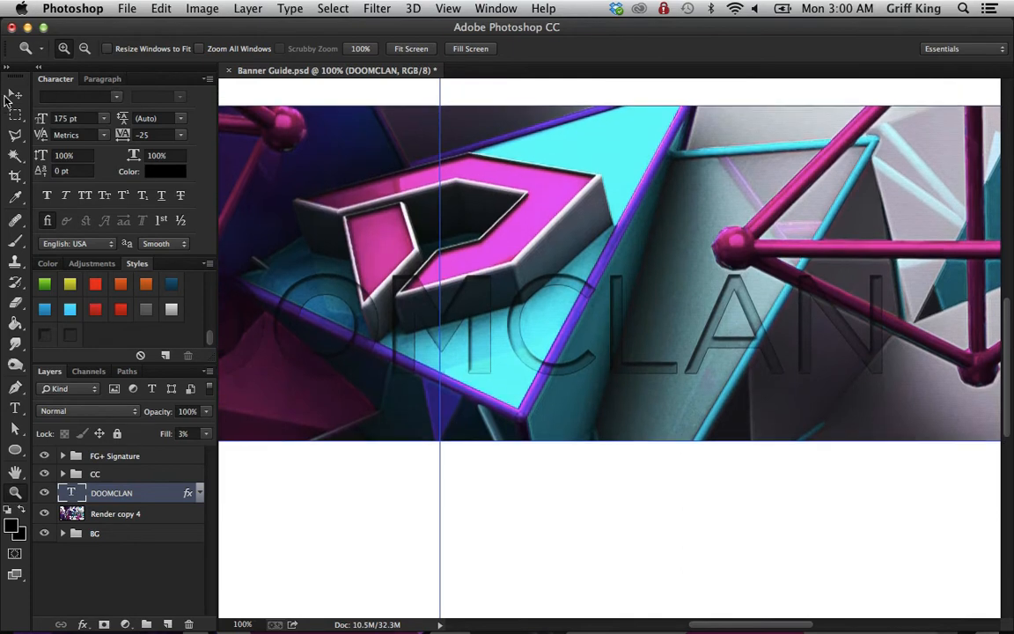
click(15, 93)
drag(881, 375, 899, 302)
click(686, 48)
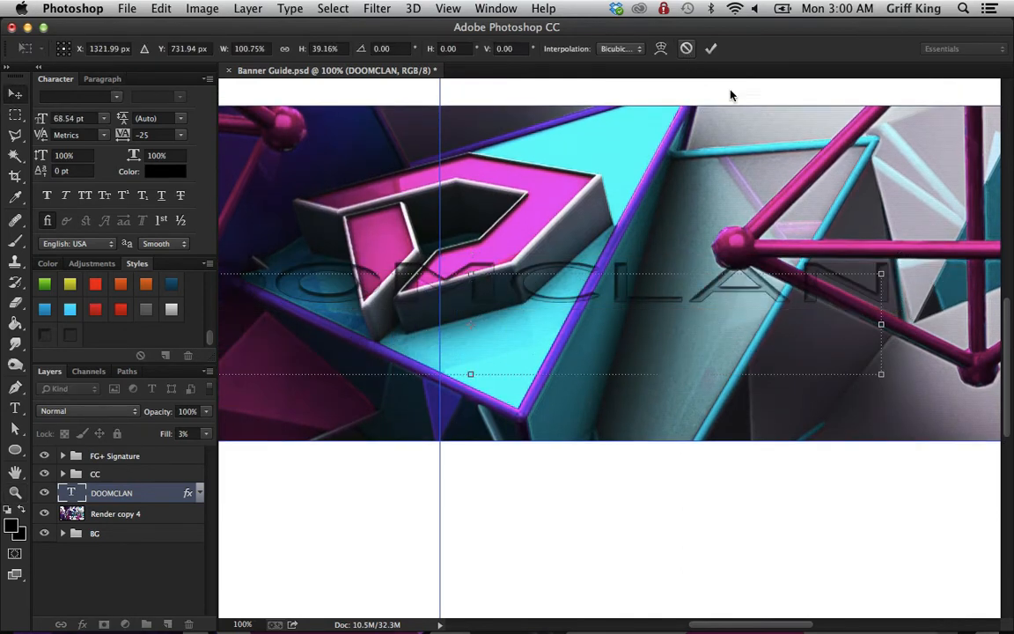
drag(882, 324, 902, 296)
click(686, 48)
click(685, 48)
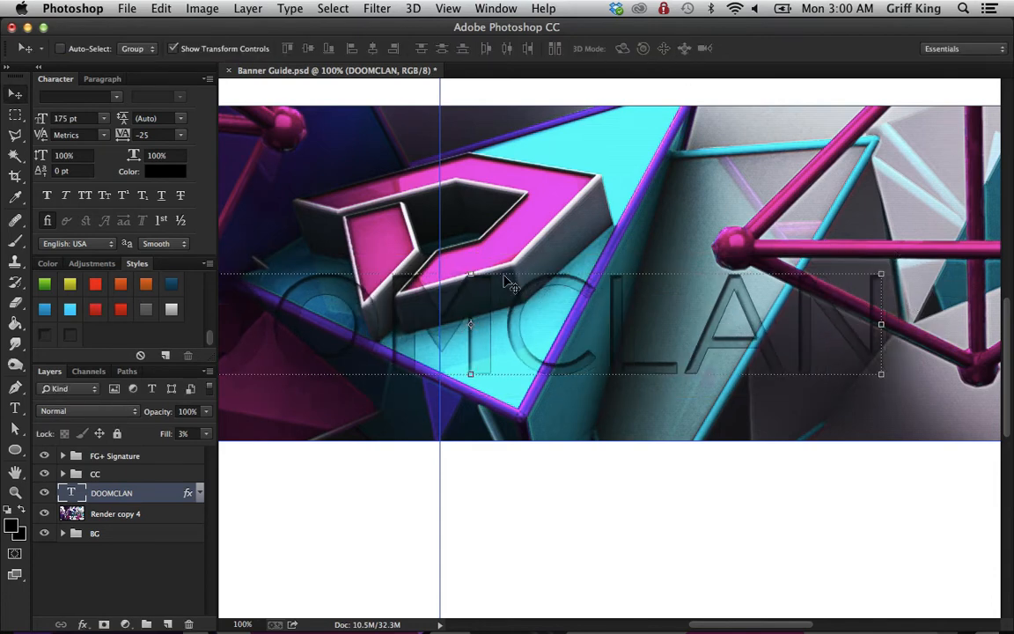
Step: Scale the DOOMCLAN text to 30% in both height and width with Free Transform
key(ctrl+t)
drag(318, 40, 314, 40)
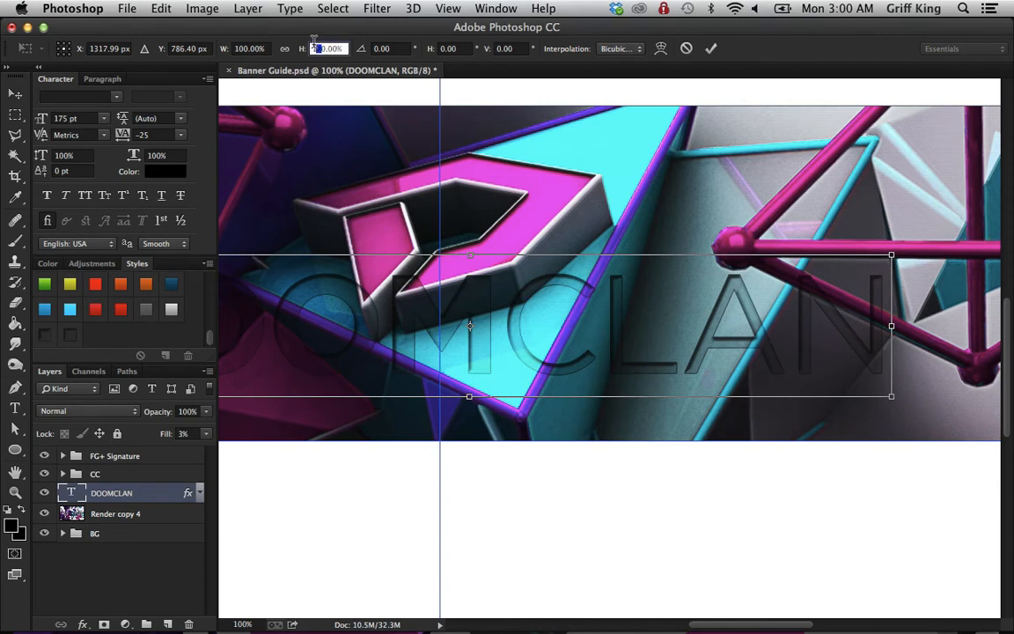
text(30)
key(Return)
click(237, 49)
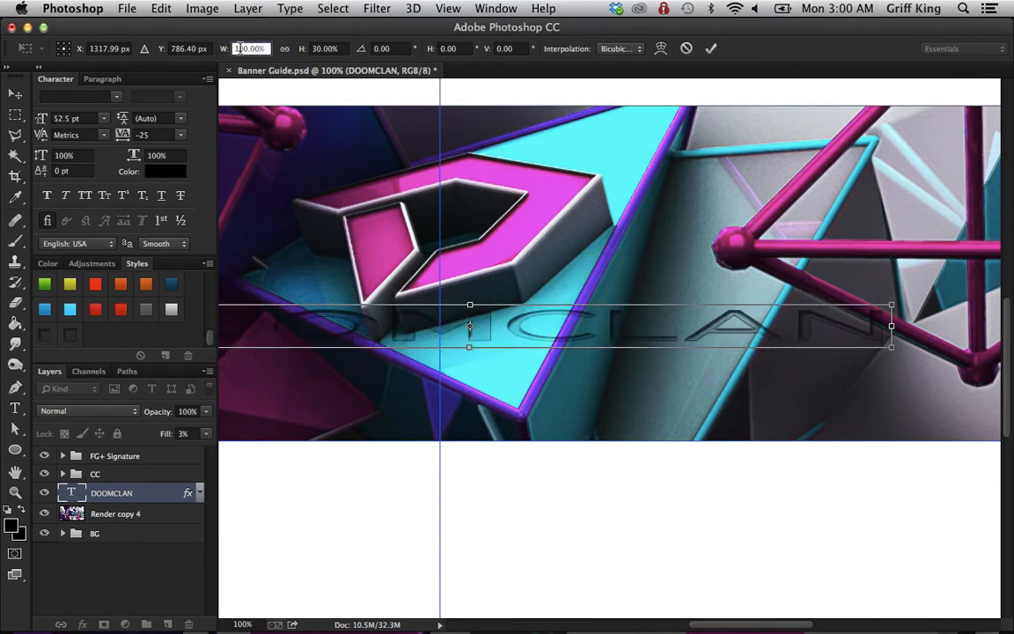
text(30)
key(Return)
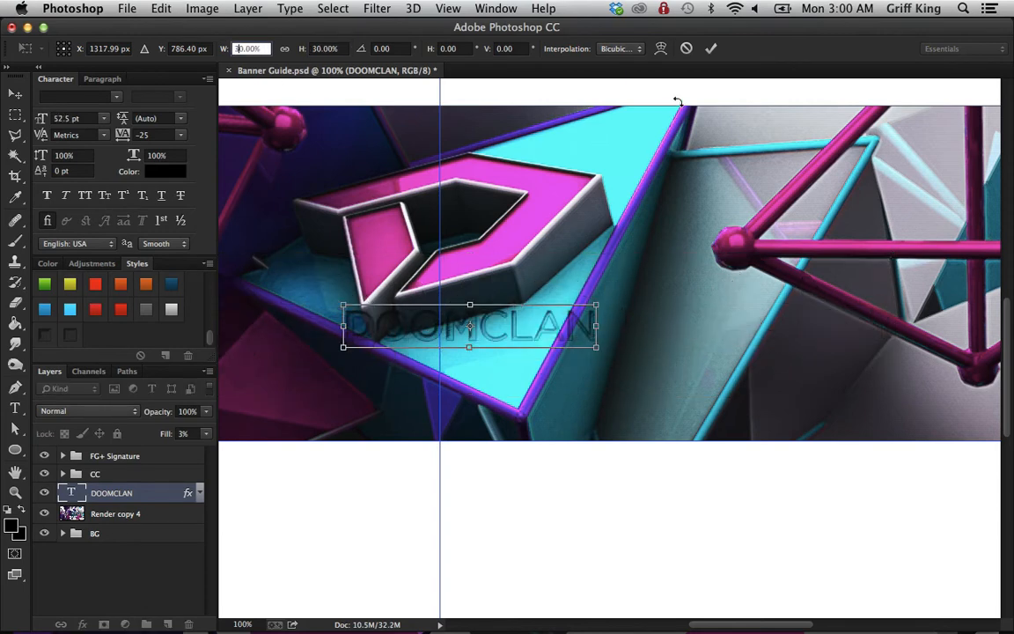
Step: Rotate the DOOMCLAN text to about 105° and move it onto the grey-teal face beside the 3D logo
drag(621, 362, 378, 463)
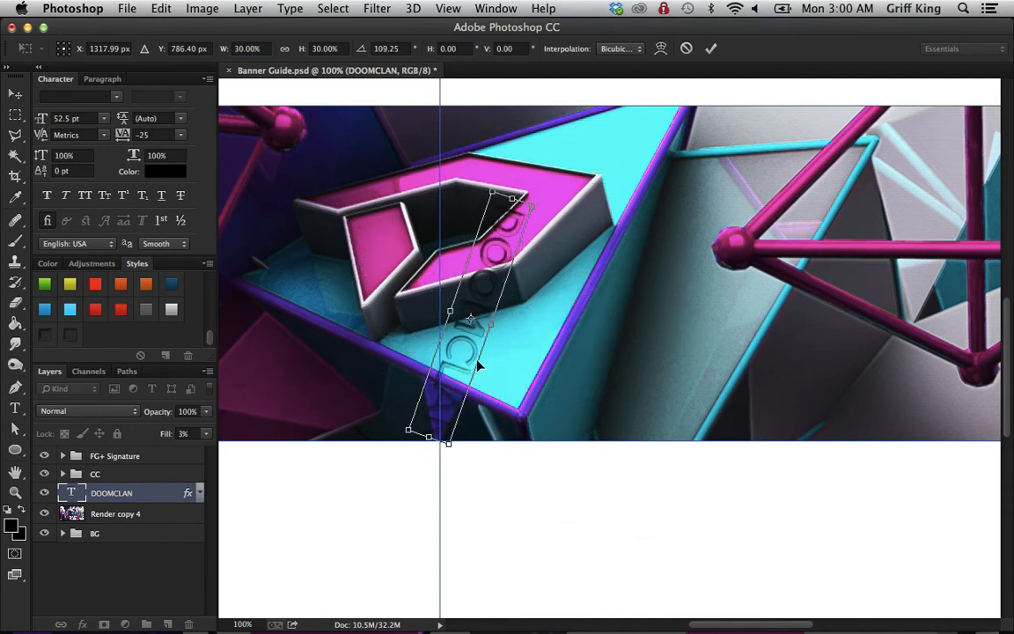
drag(477, 362, 651, 351)
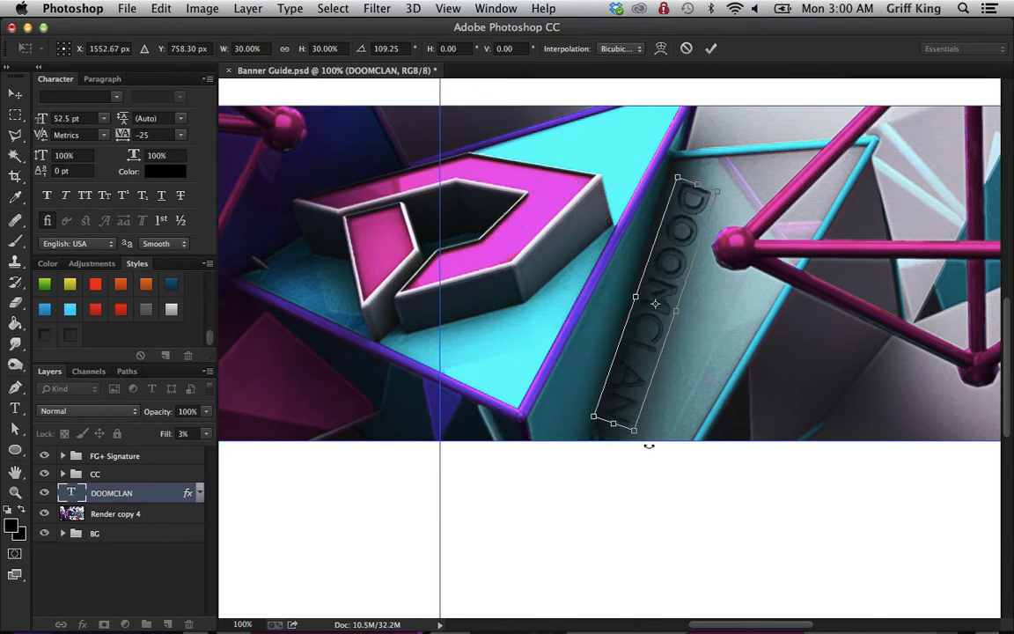
drag(640, 446, 636, 394)
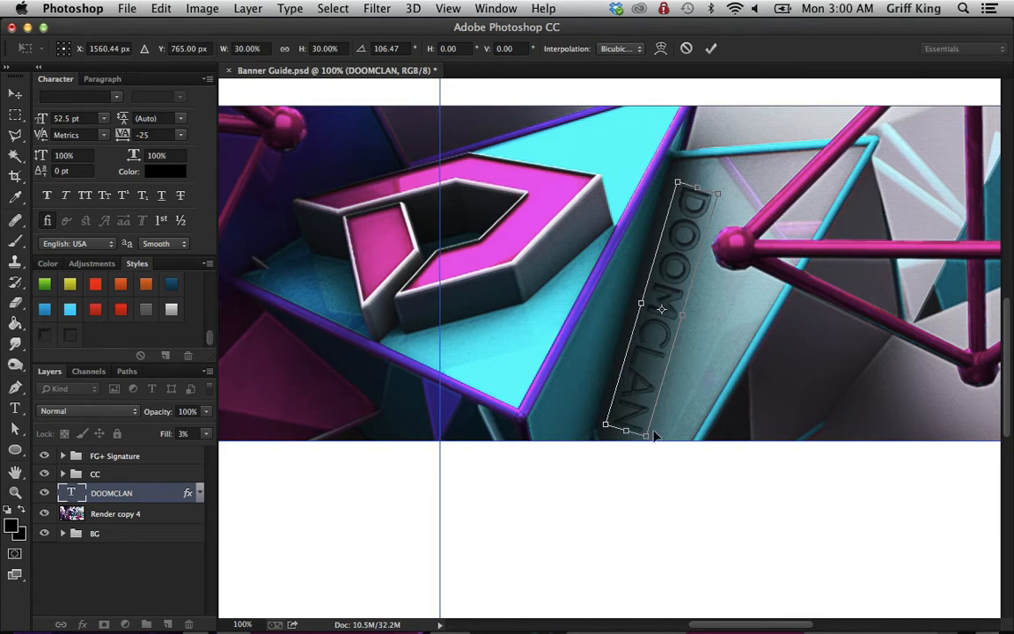
drag(647, 449, 650, 447)
Step: Nudge the rotated text 6 px up and 1 px left, fine-tune its angle to about 105.01°, and apply the transform
key(Up)
key(Up)
key(Up)
key(Up)
key(Up)
key(Up)
key(Left)
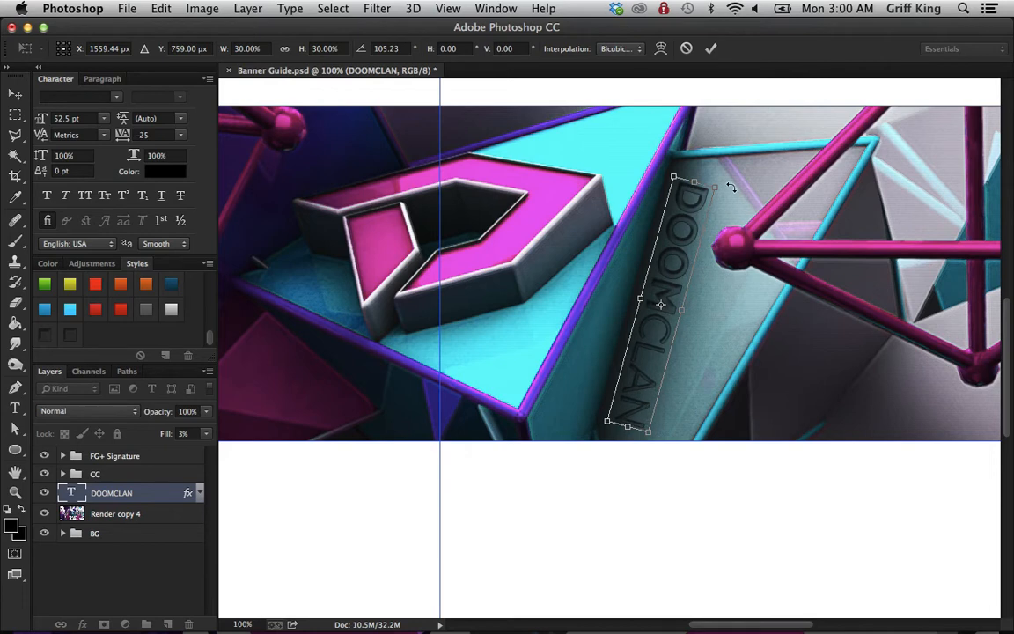
drag(731, 180, 735, 186)
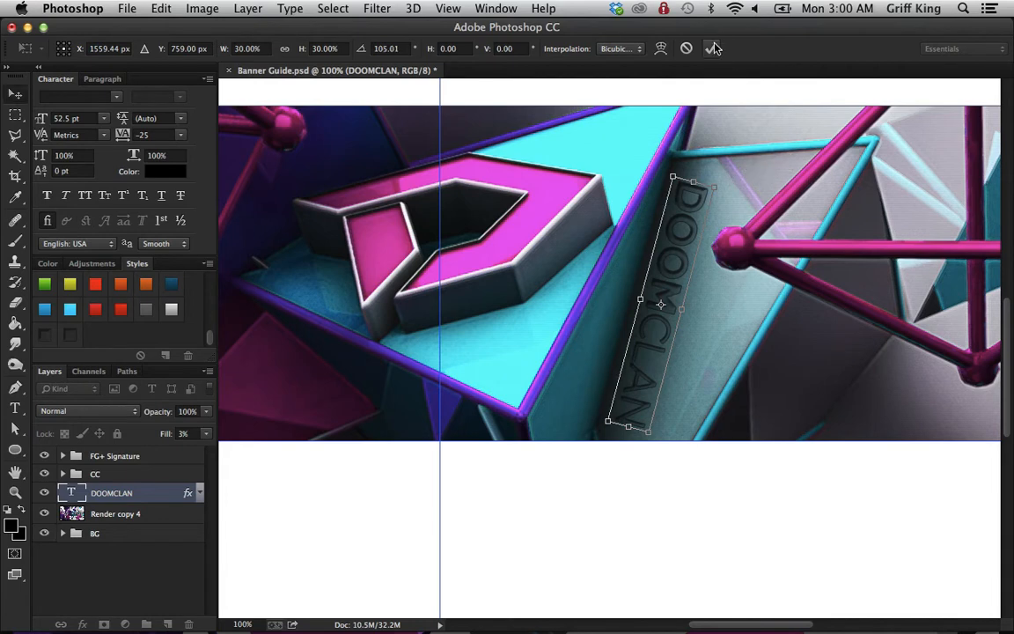
key(Return)
Step: Nudge the transformed DOOMCLAN text by a few pixels to align it on the grey-teal face
key(Up)
key(Left)
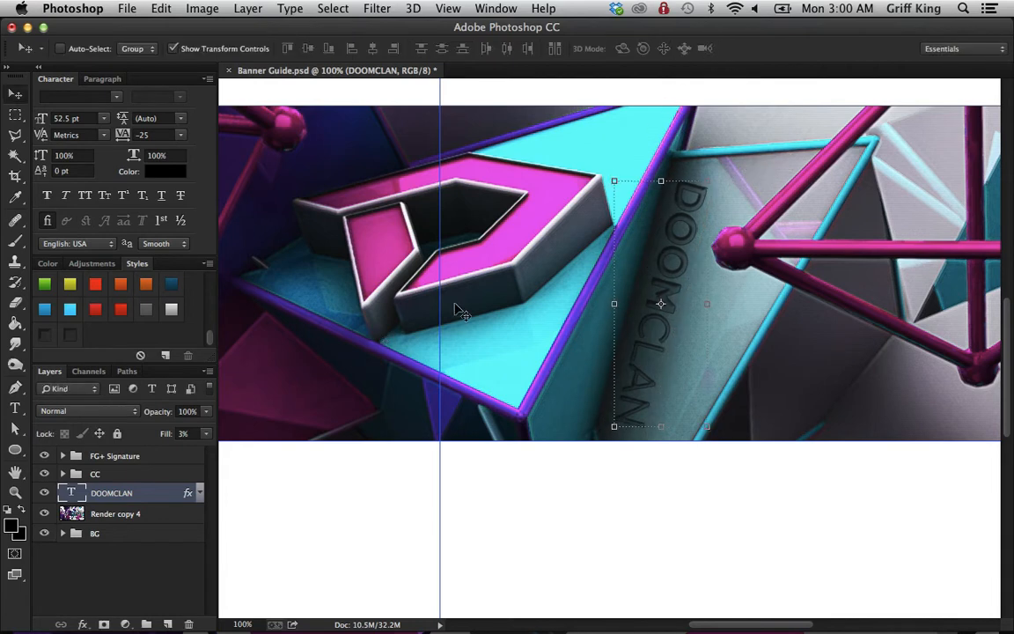
key(Right)
key(Right)
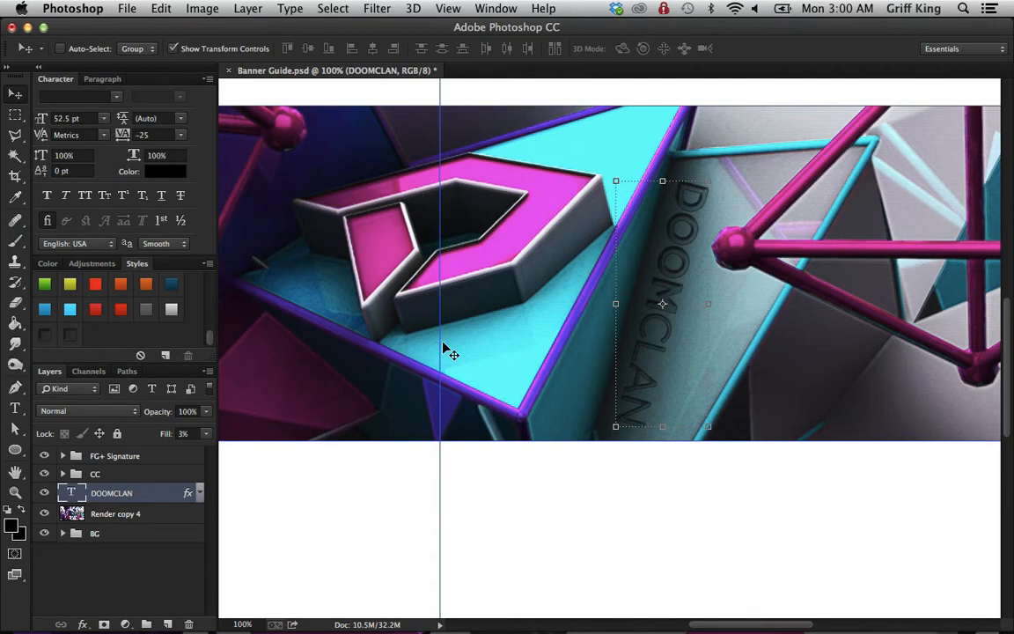
Step: Set the DOOMCLAN layer's fill to 1%
click(201, 436)
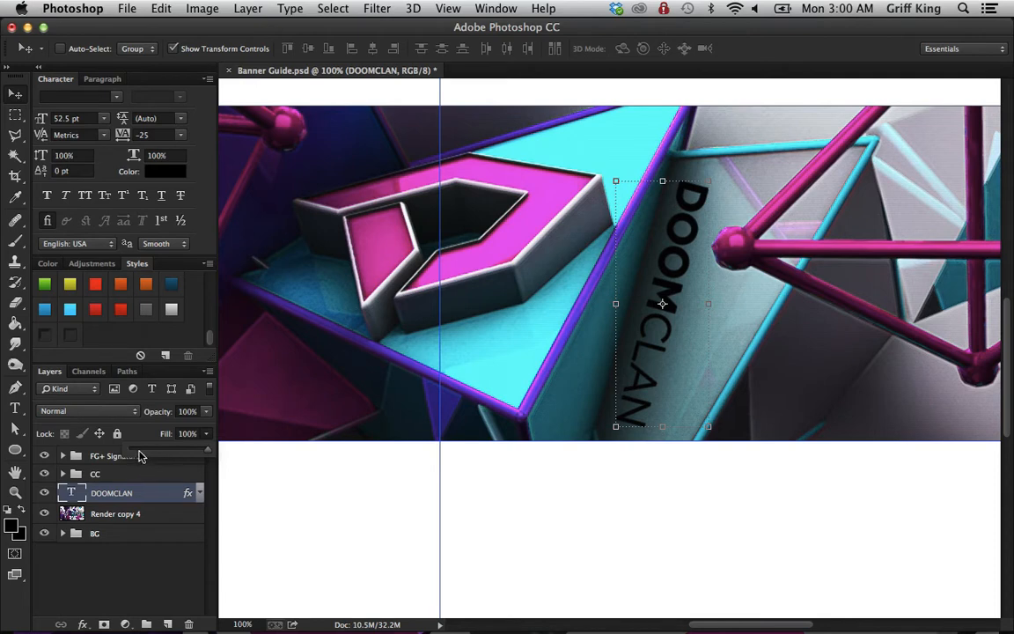
drag(119, 455, 133, 454)
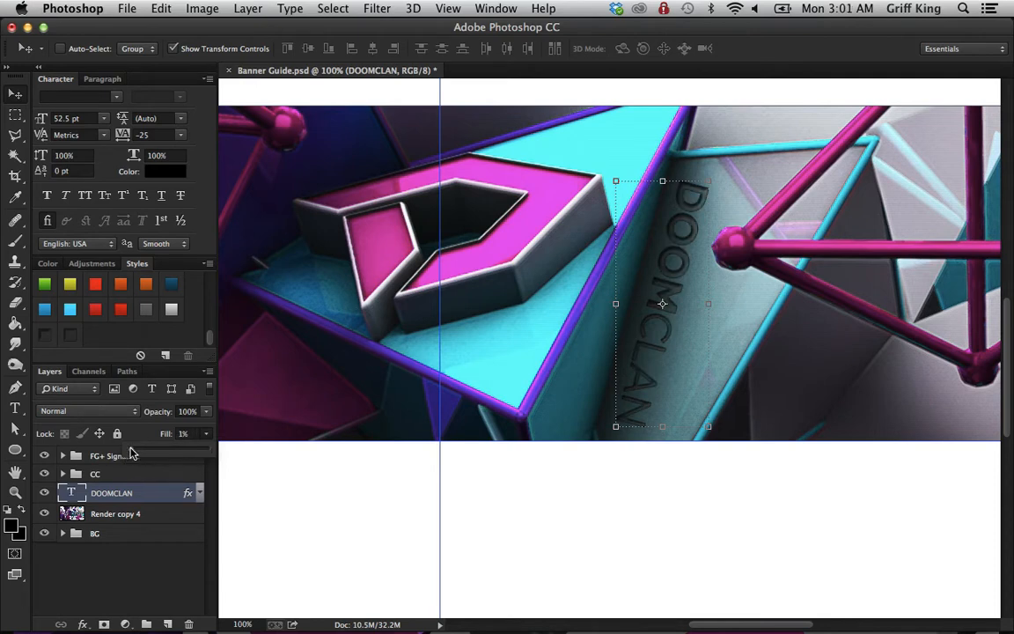
click(155, 511)
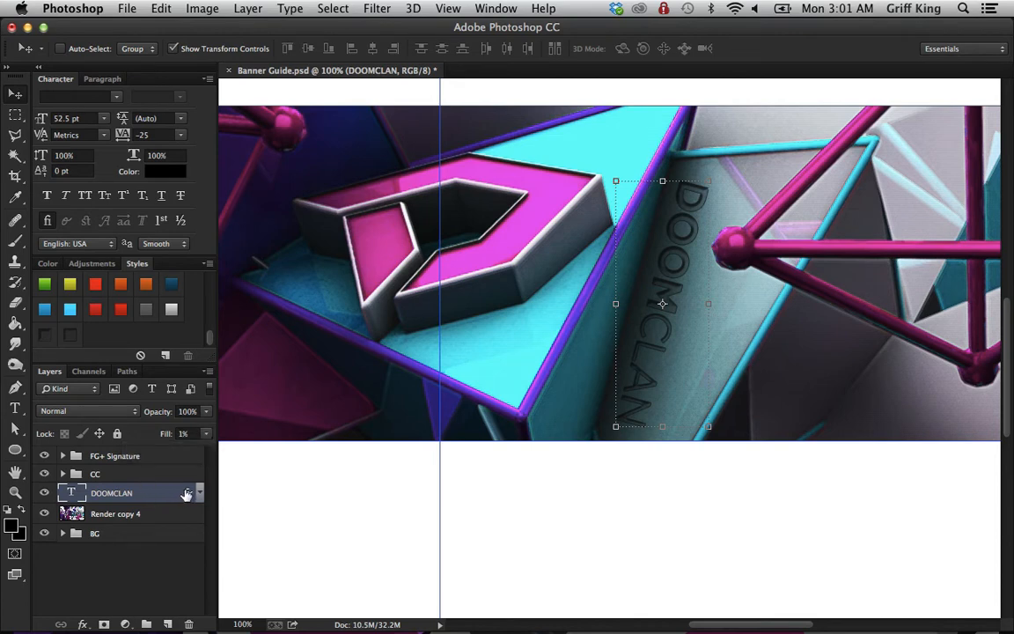
Step: Open the DOOMCLAN layer's Bevel & Emboss settings, try a white highlight color and set it back to black (000000)
double_click(187, 494)
click(75, 189)
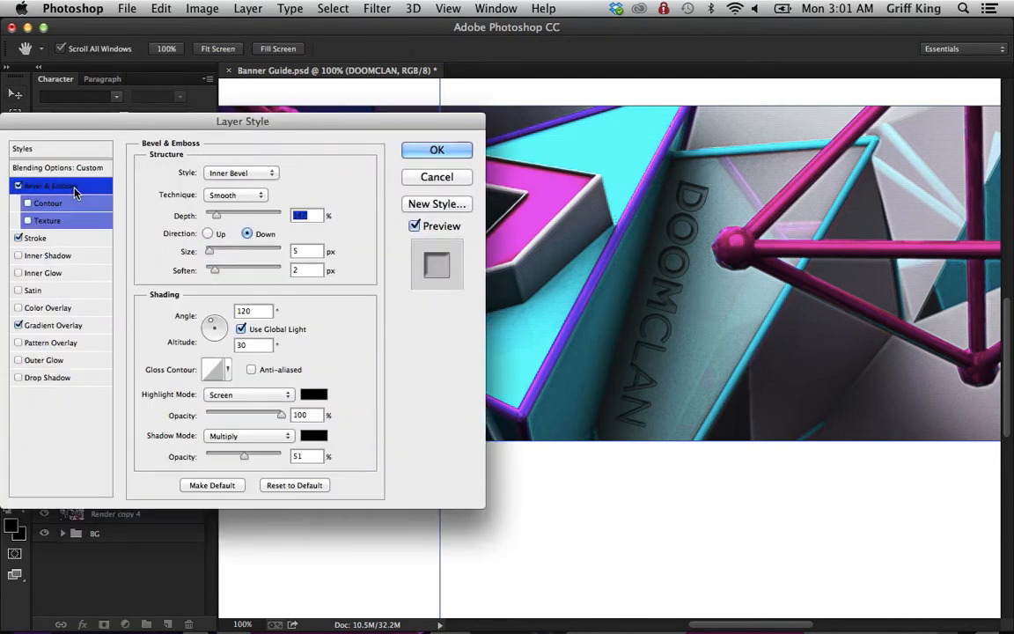
click(313, 394)
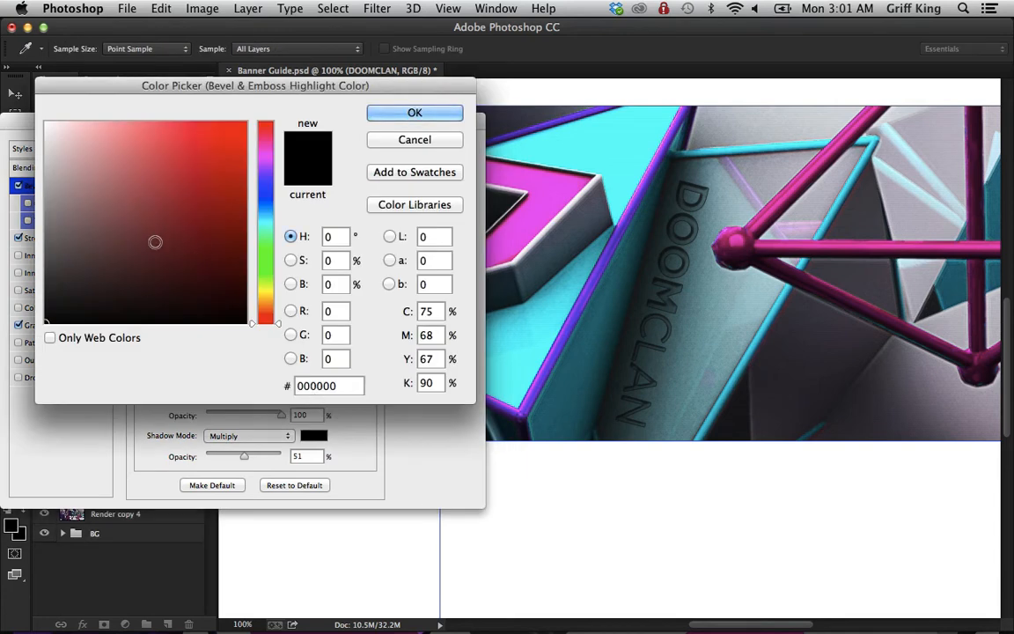
drag(118, 219, 2, 71)
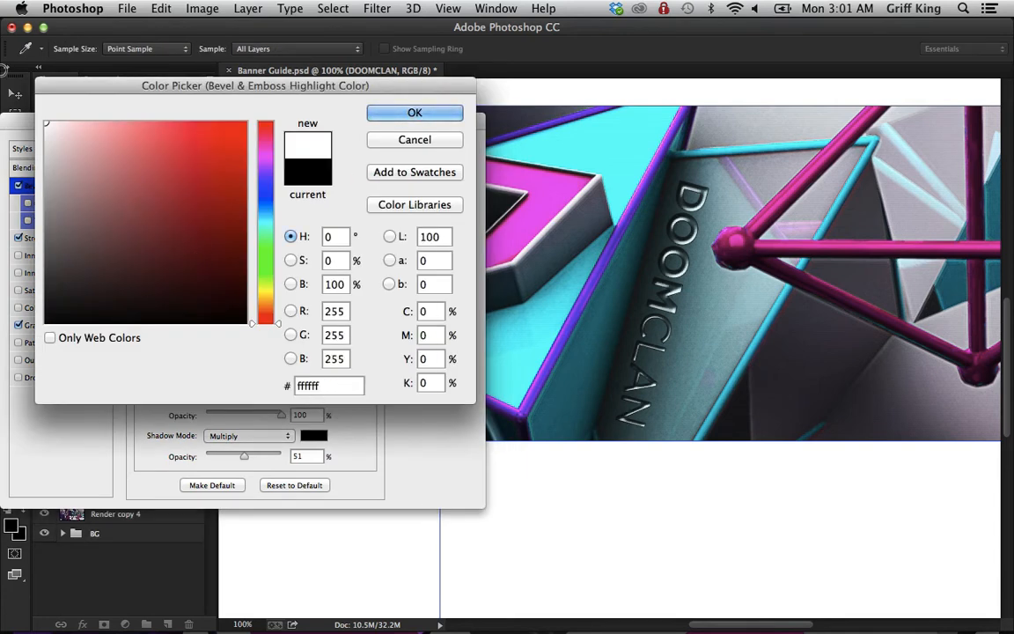
drag(65, 148, 310, 388)
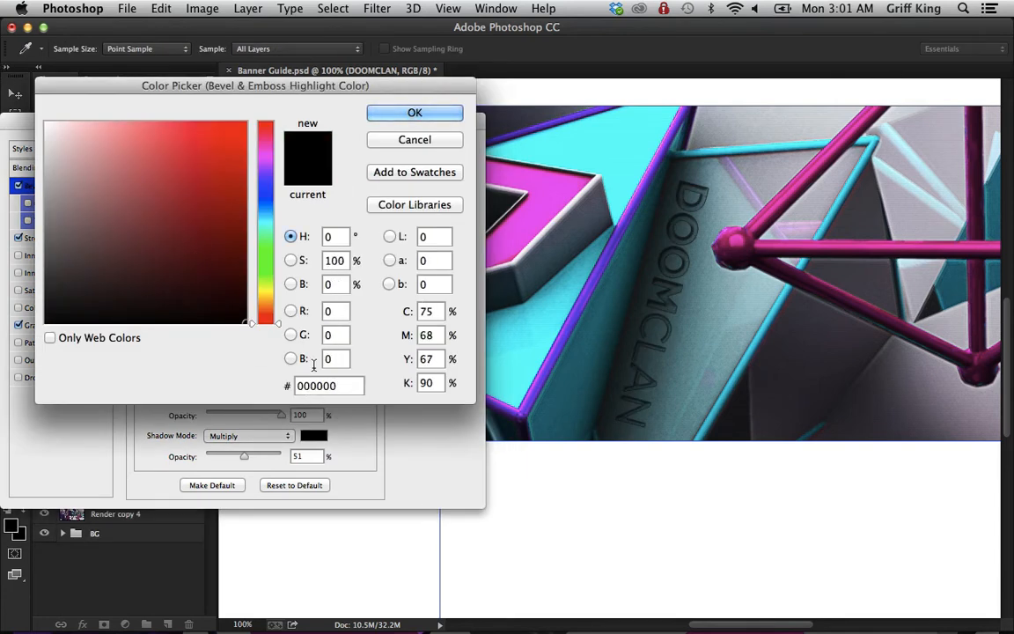
click(387, 115)
Step: Set the bevel's shadow color to dark grey 3f3f3f and apply the layer style
click(310, 437)
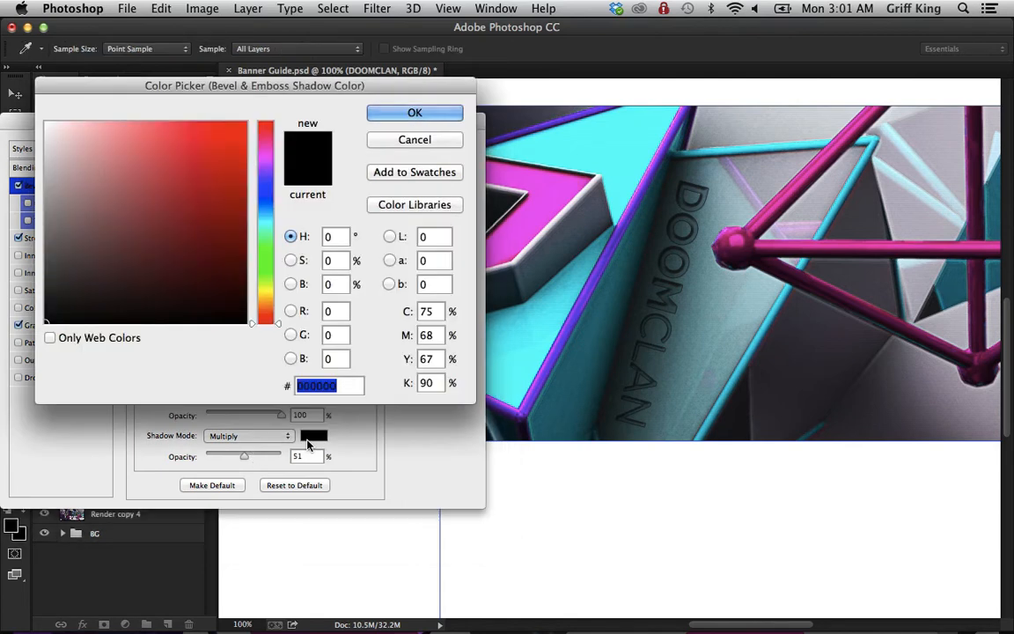
mouse_move(51, 261)
mouse_down()
mouse_move(45, 272)
mouse_move(4, 280)
mouse_up()
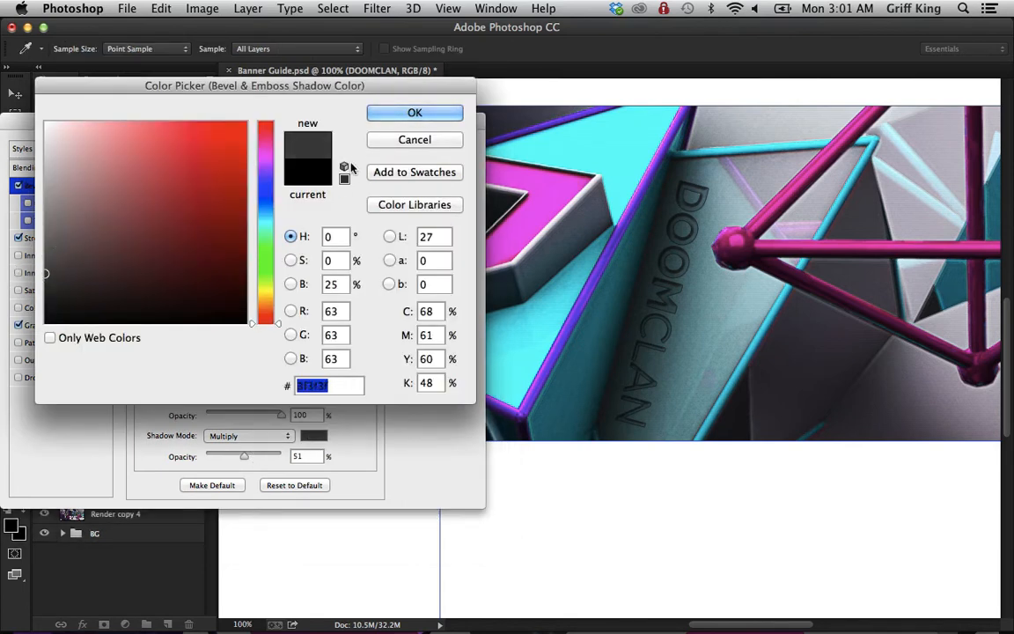
click(415, 112)
click(394, 136)
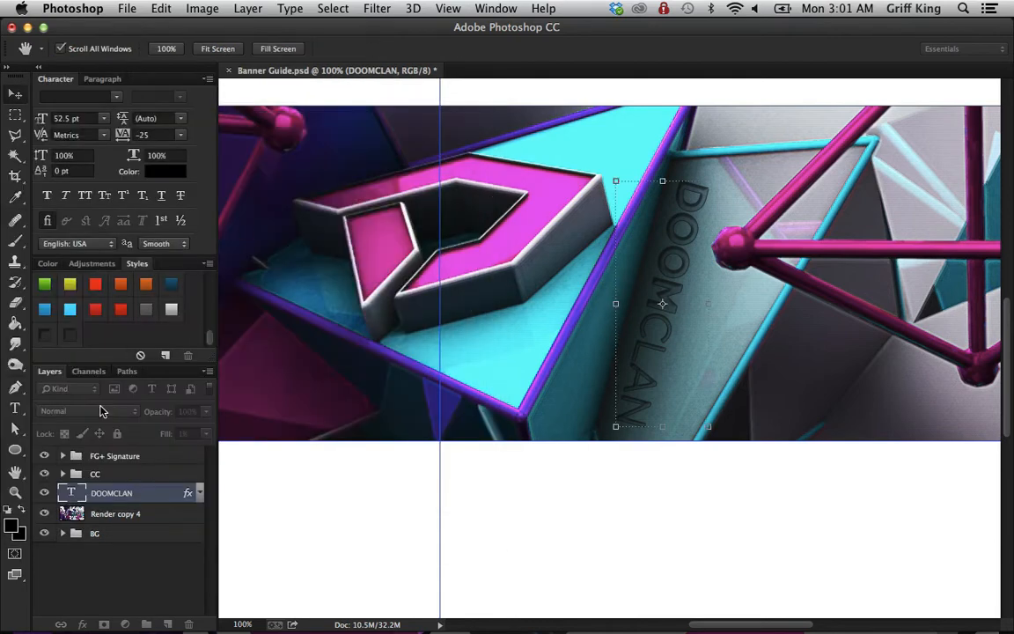
Step: Lower the opacity of the DOOMCLAN layer's Gradient Overlay to under 10% and apply the style
click(15, 493)
click(411, 49)
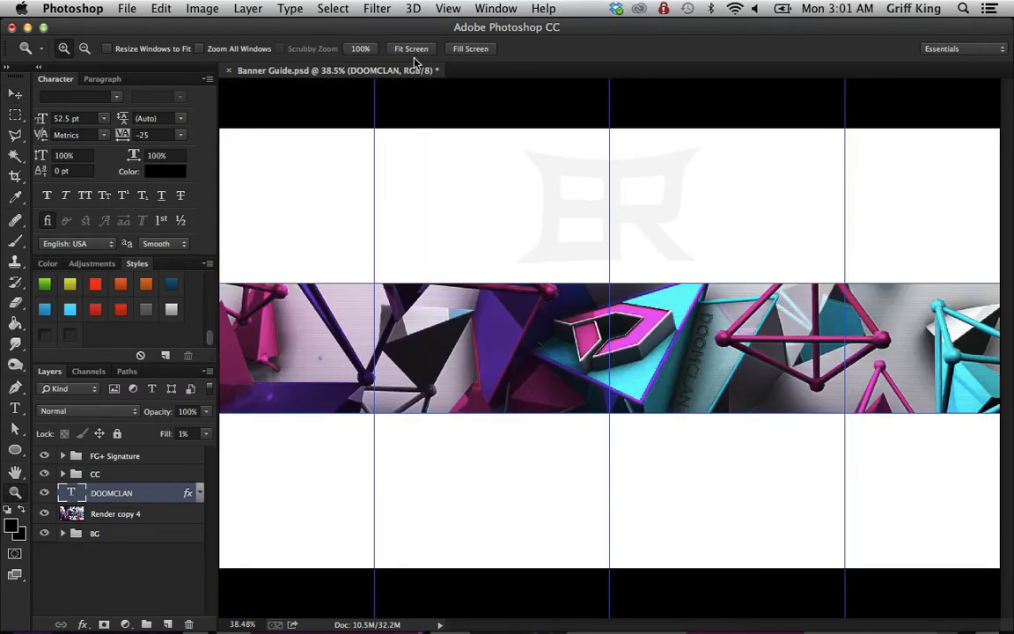
double_click(187, 495)
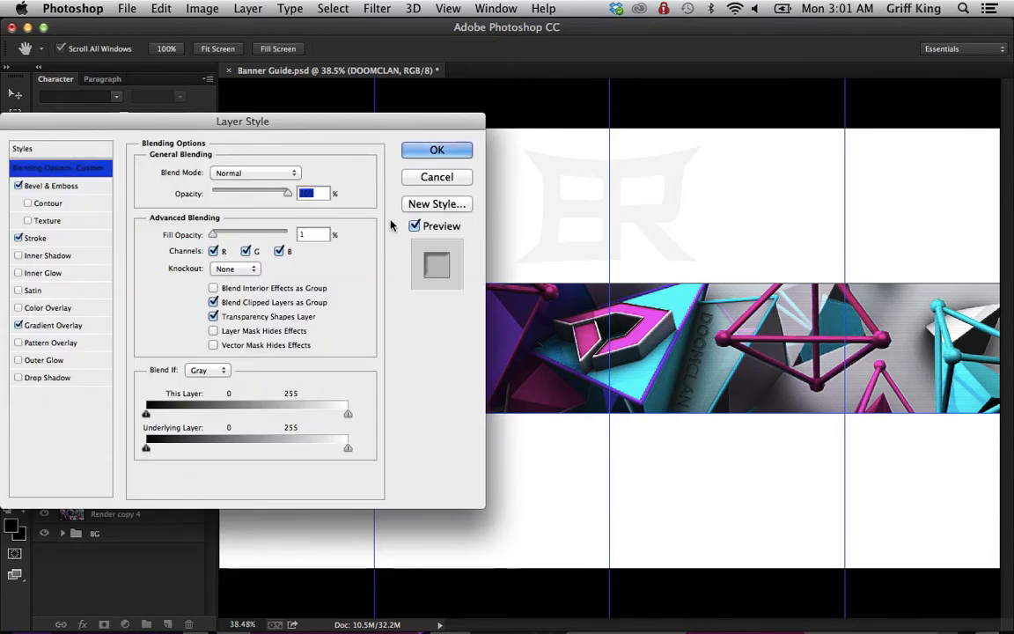
click(78, 325)
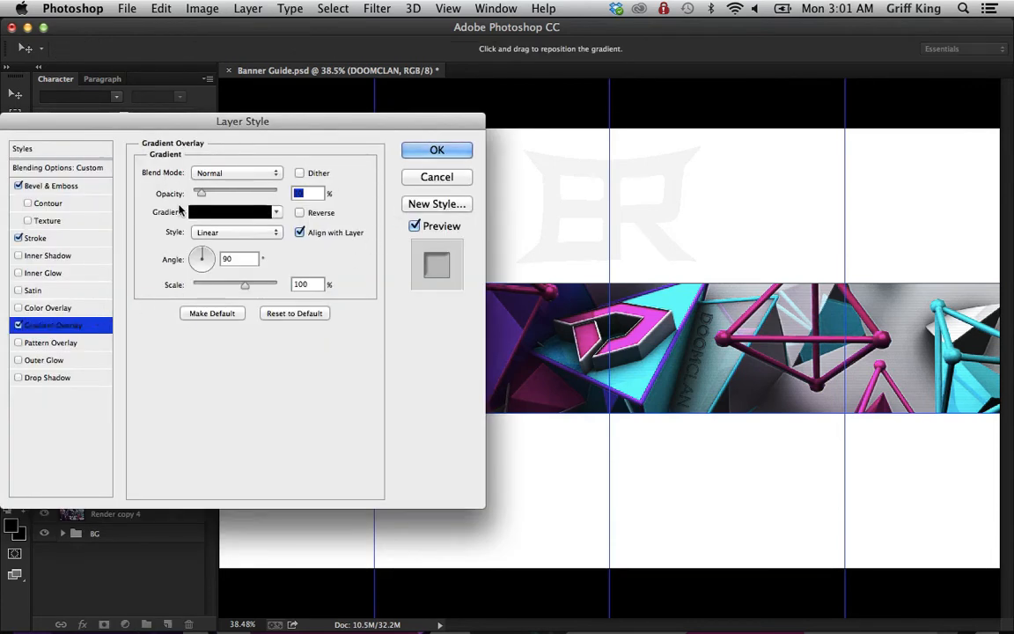
drag(201, 193, 197, 194)
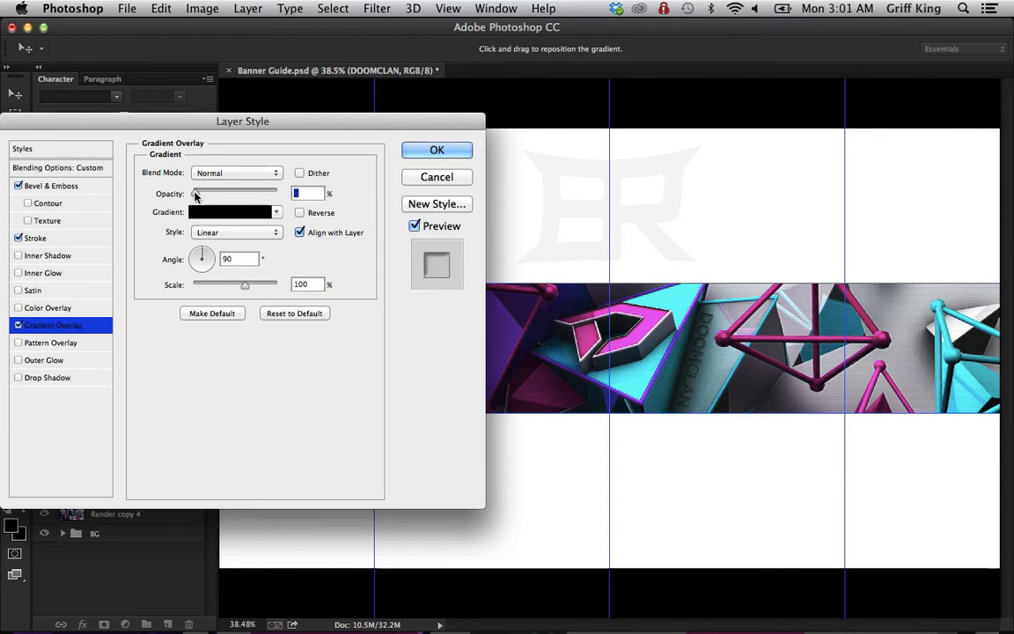
click(414, 151)
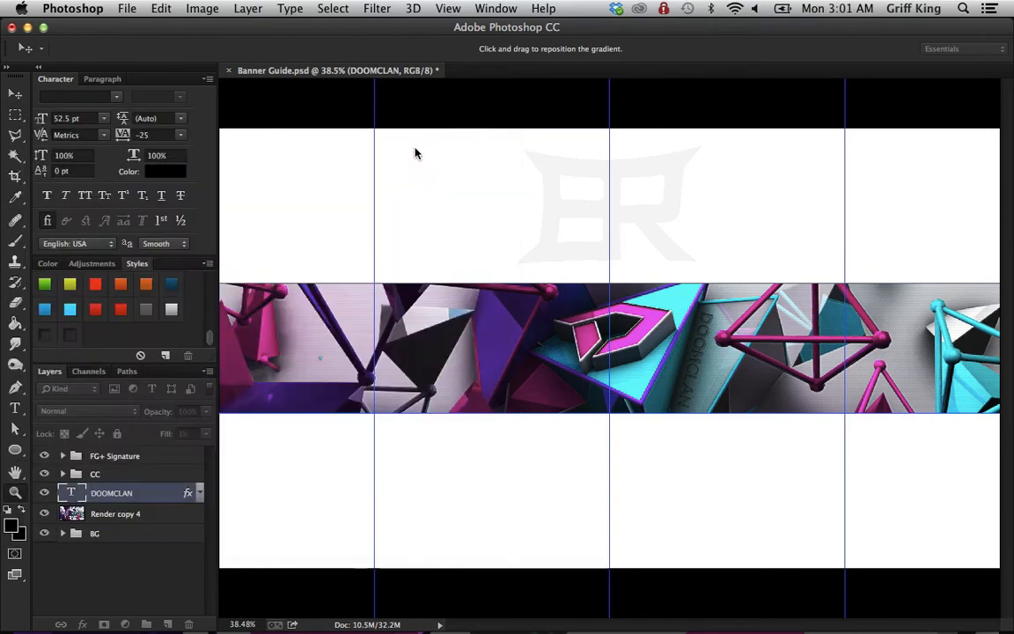
key(z)
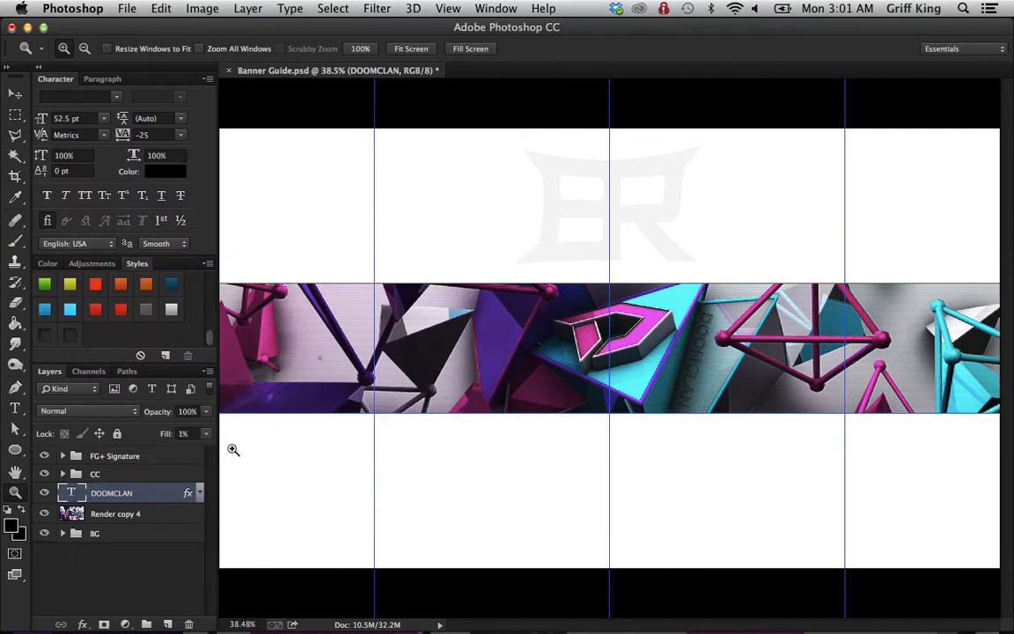
Step: In the DOOMCLAN layer's Bevel & Emboss, reduce Soften to 1 px and turn off Use Global Light
double_click(190, 495)
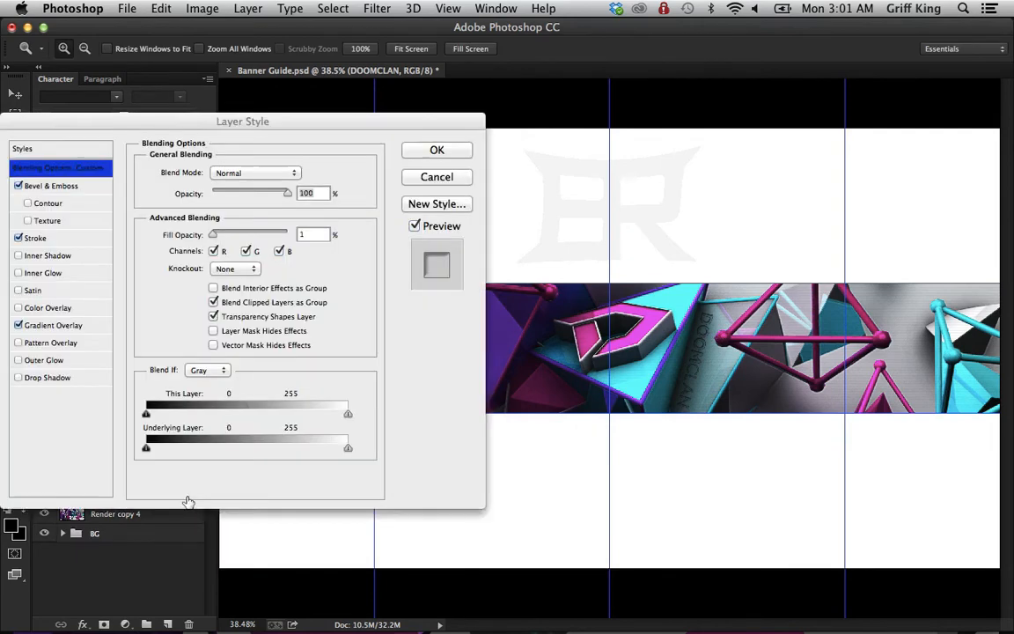
click(52, 185)
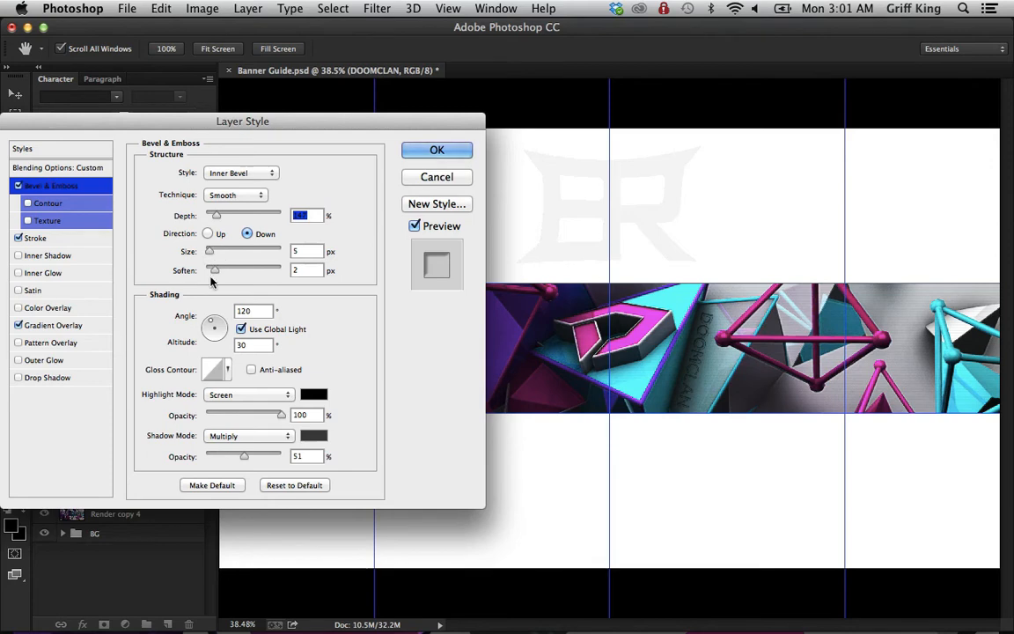
drag(214, 270, 212, 275)
click(243, 328)
click(242, 329)
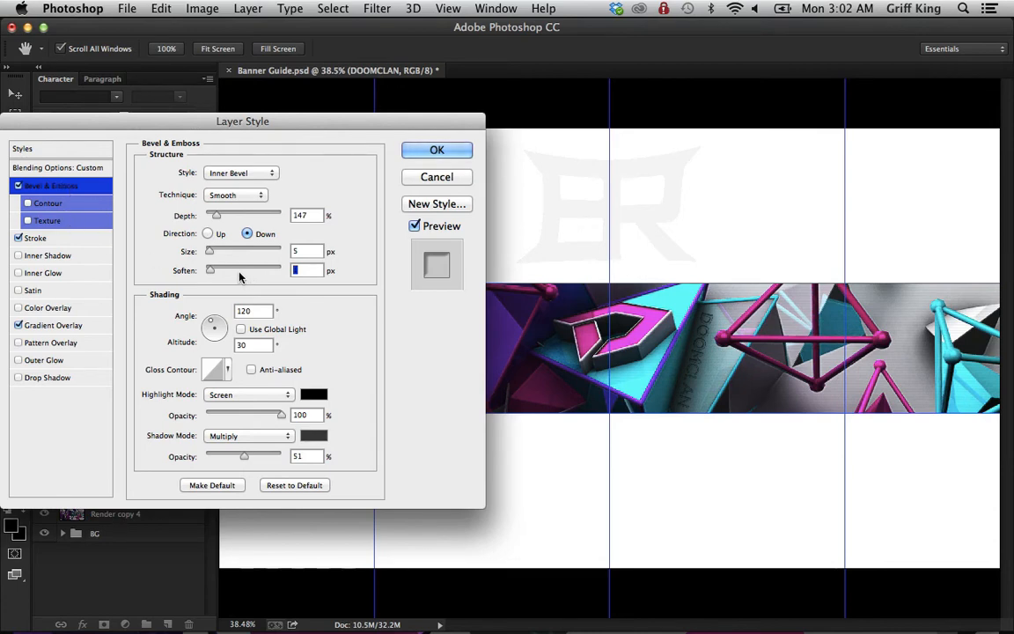
Step: Lower the DOOMCLAN stroke's opacity to 13%, check the Gradient Overlay settings, and apply the layer style
click(35, 238)
key(Tab)
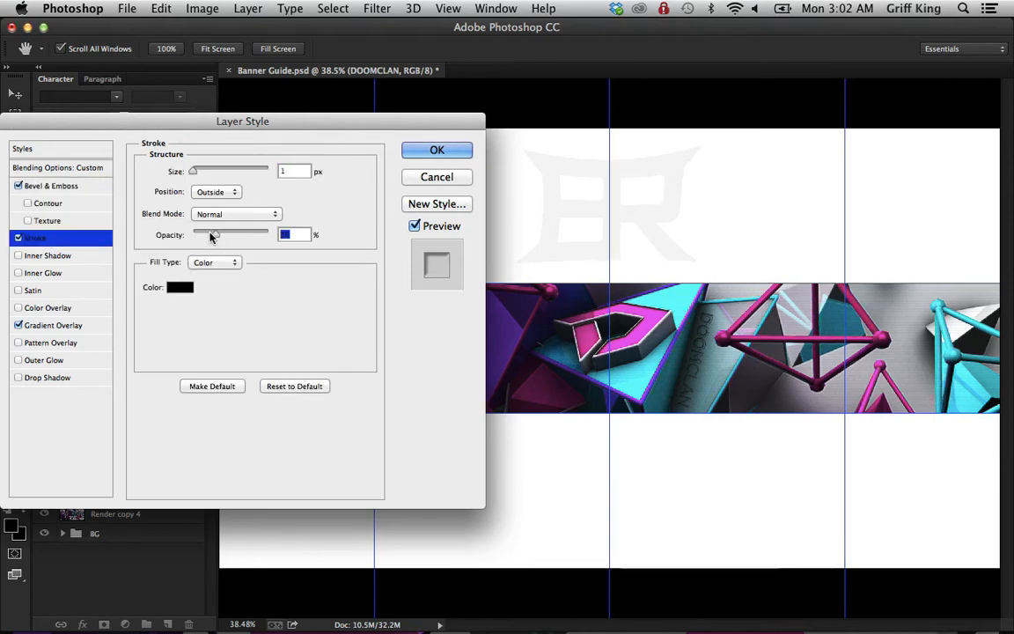
drag(211, 235, 210, 238)
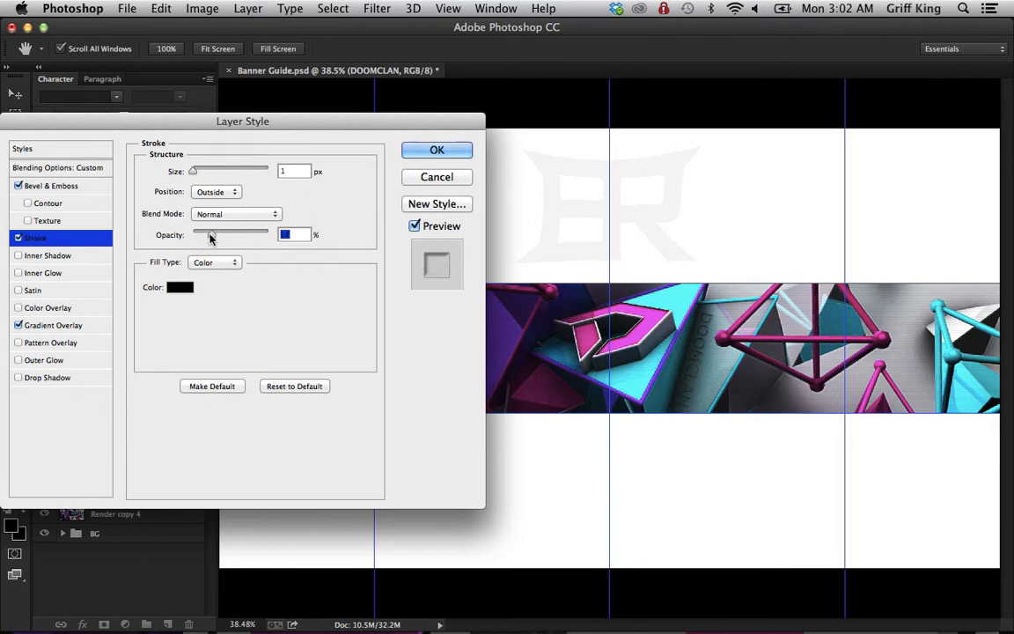
drag(210, 237, 203, 240)
click(51, 325)
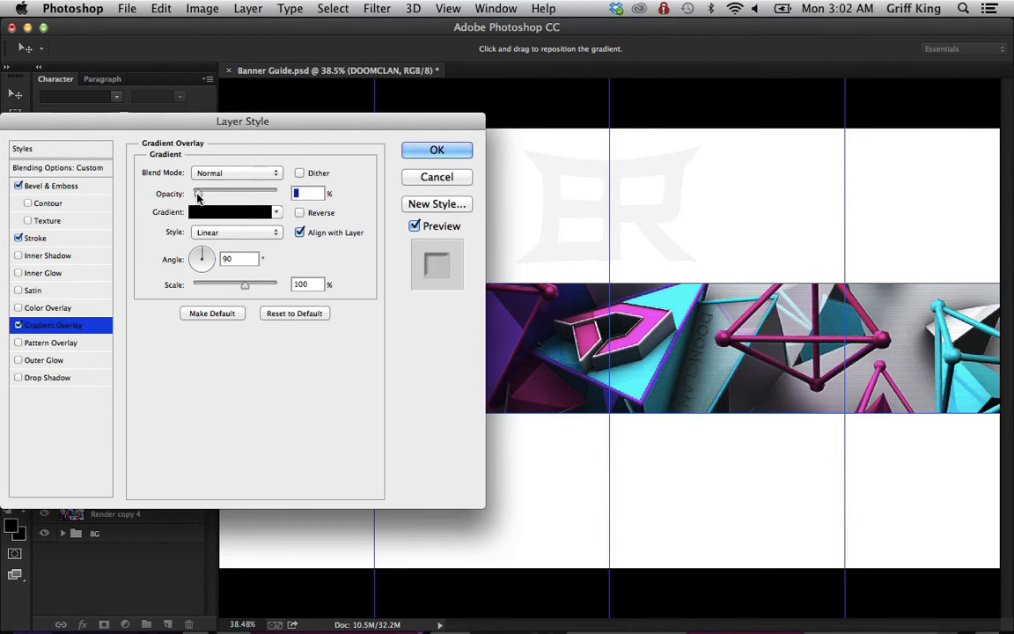
click(407, 138)
key(z)
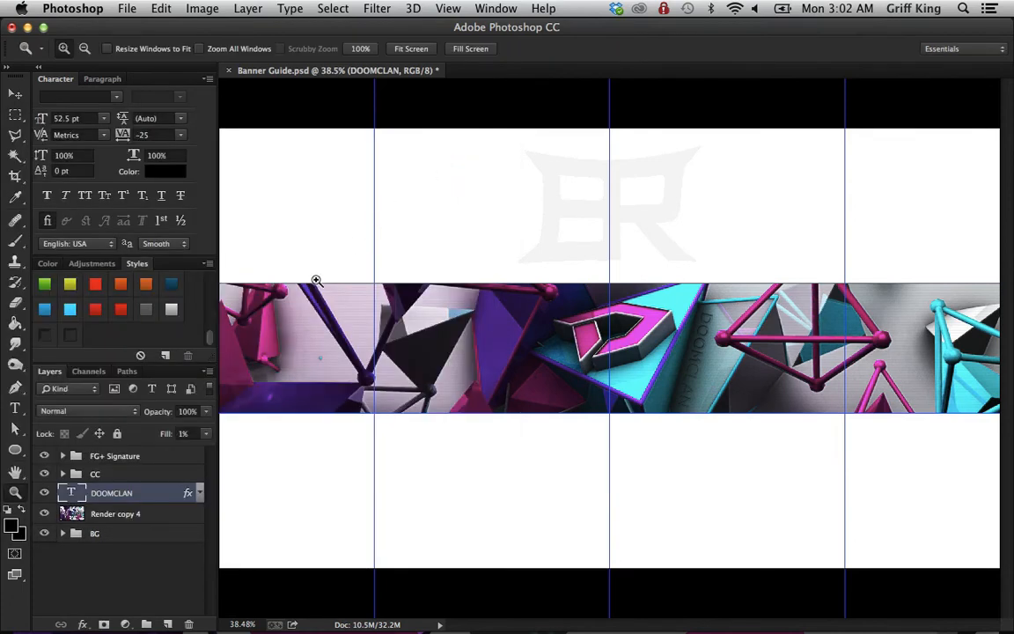
Step: Set the Bevel & Emboss depth of the DOOMCLAN layer to 150%
key(h)
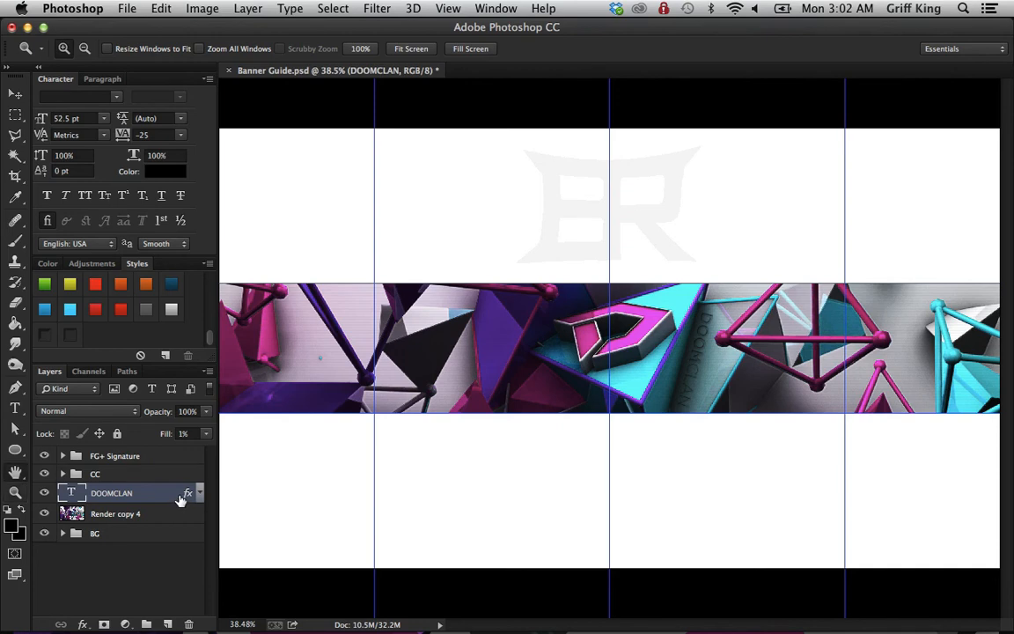
double_click(180, 499)
click(50, 185)
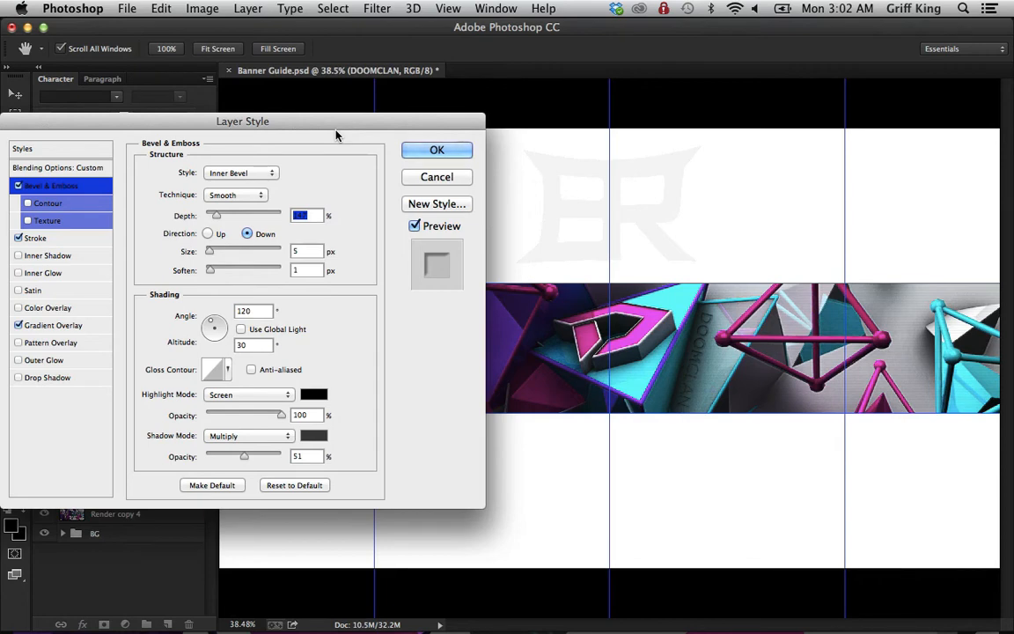
text(150)
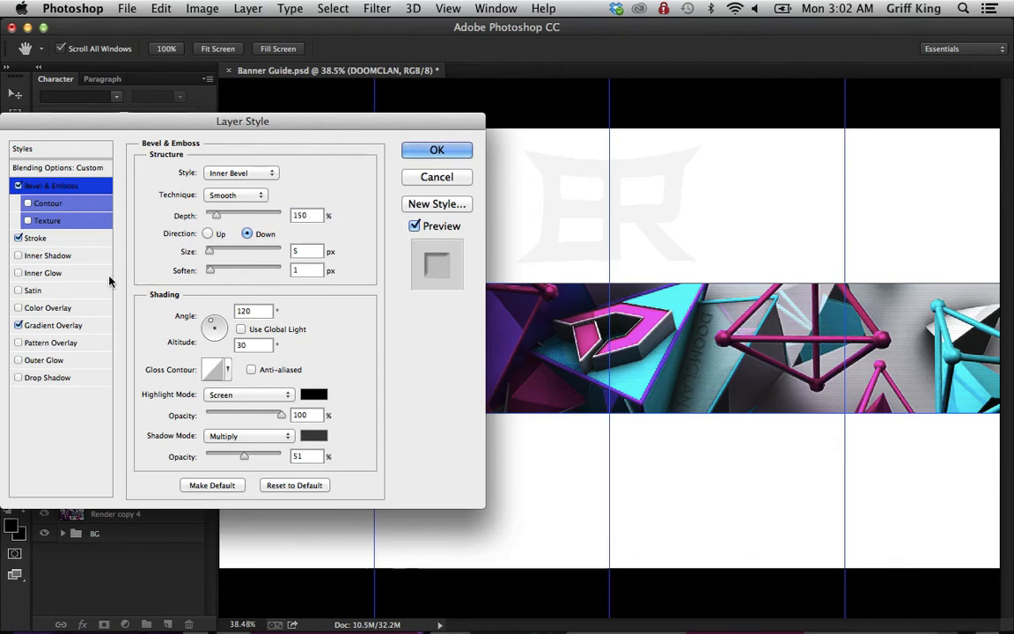
Step: Review the stroke settings, choose the Foreground to Background preset for the Gradient Overlay, and apply the layer style
click(36, 239)
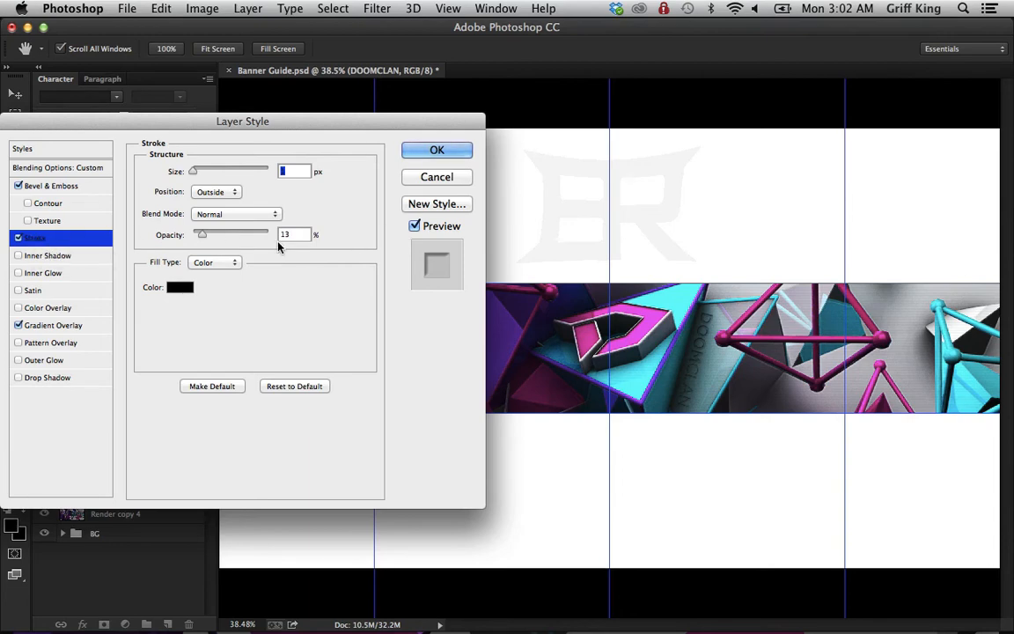
click(46, 331)
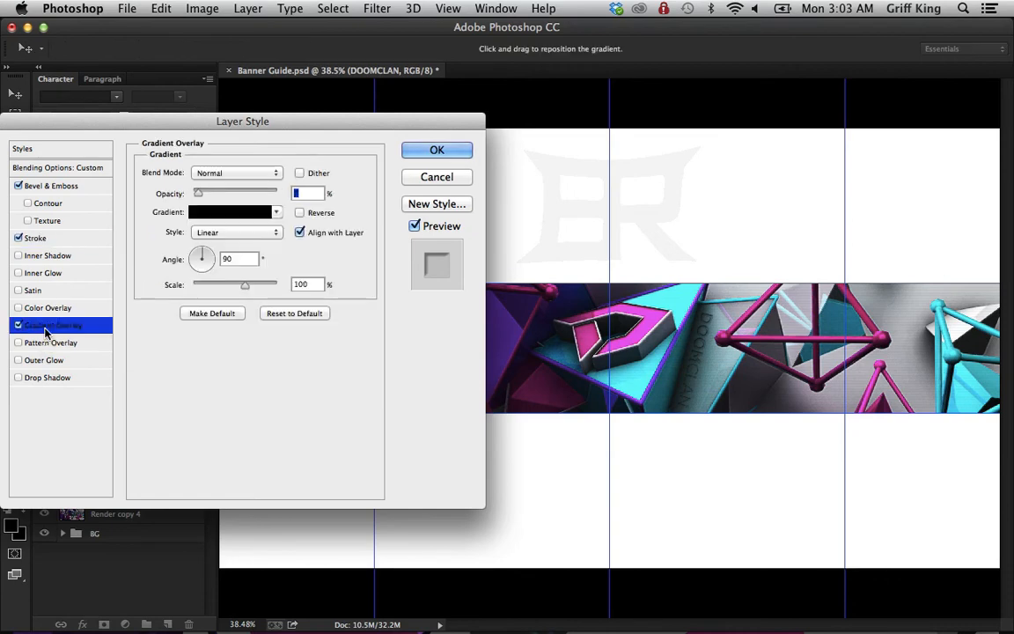
click(249, 213)
click(235, 222)
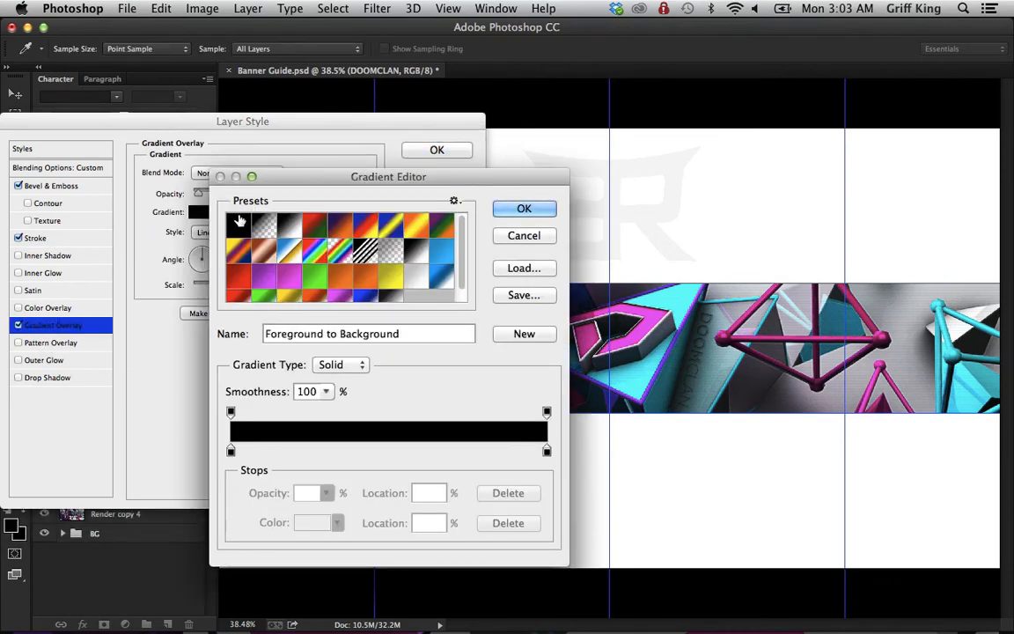
click(524, 207)
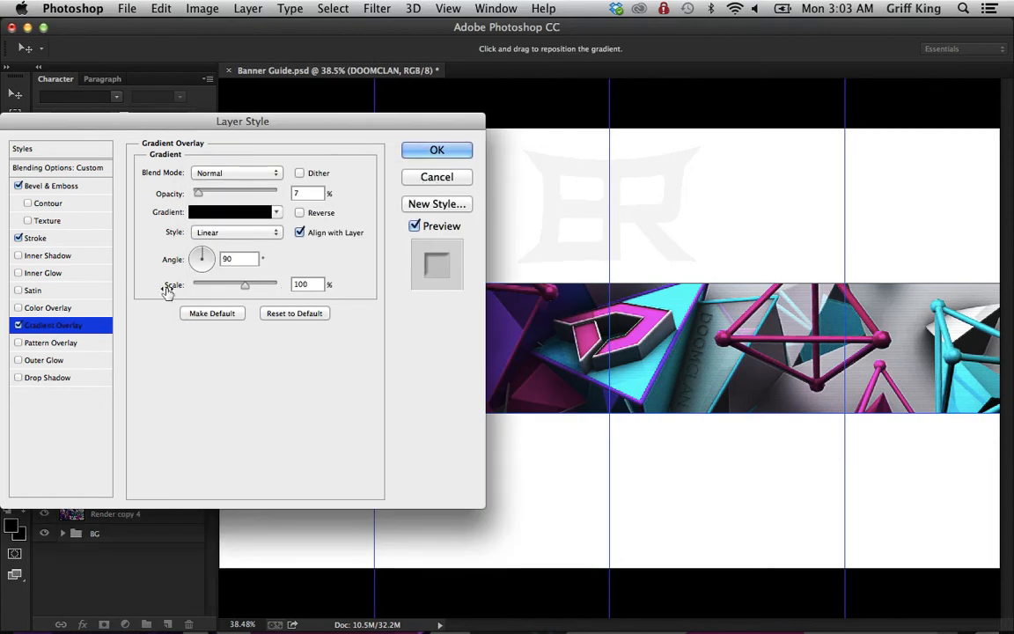
click(424, 155)
key(z)
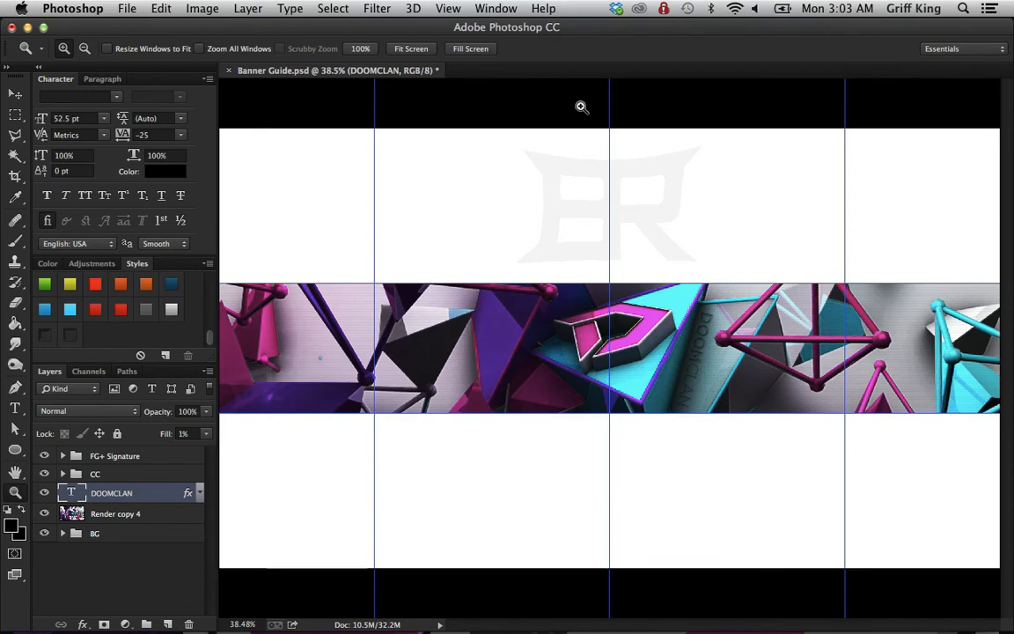
Step: Add a new empty layer directly above the DOOMCLAN text layer
click(168, 625)
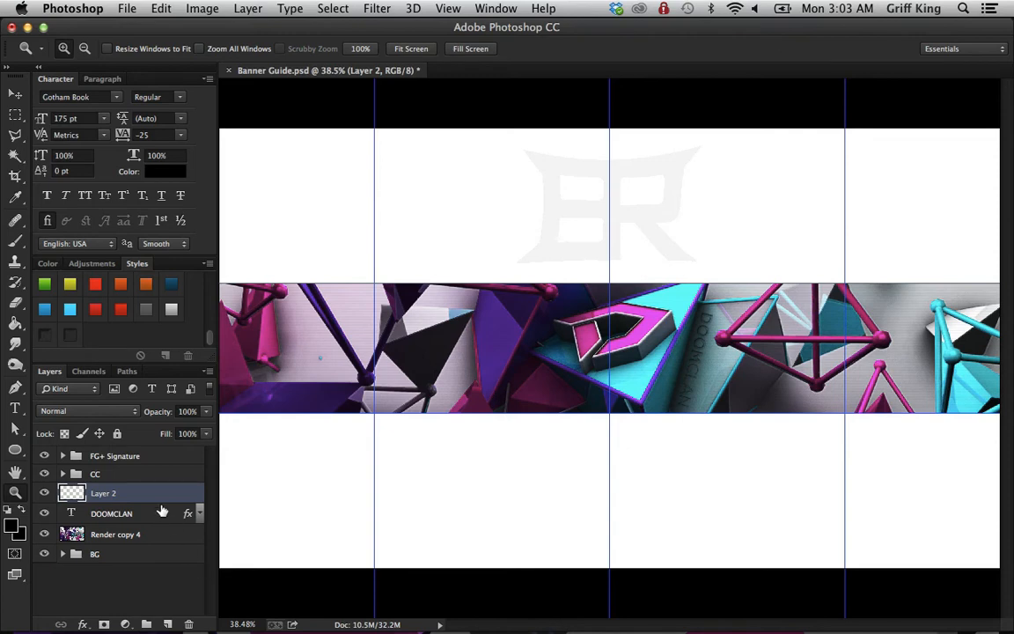
Step: Open the recent document Composited Contest.psd and close it again
click(121, 8)
mouse_move(261, 107)
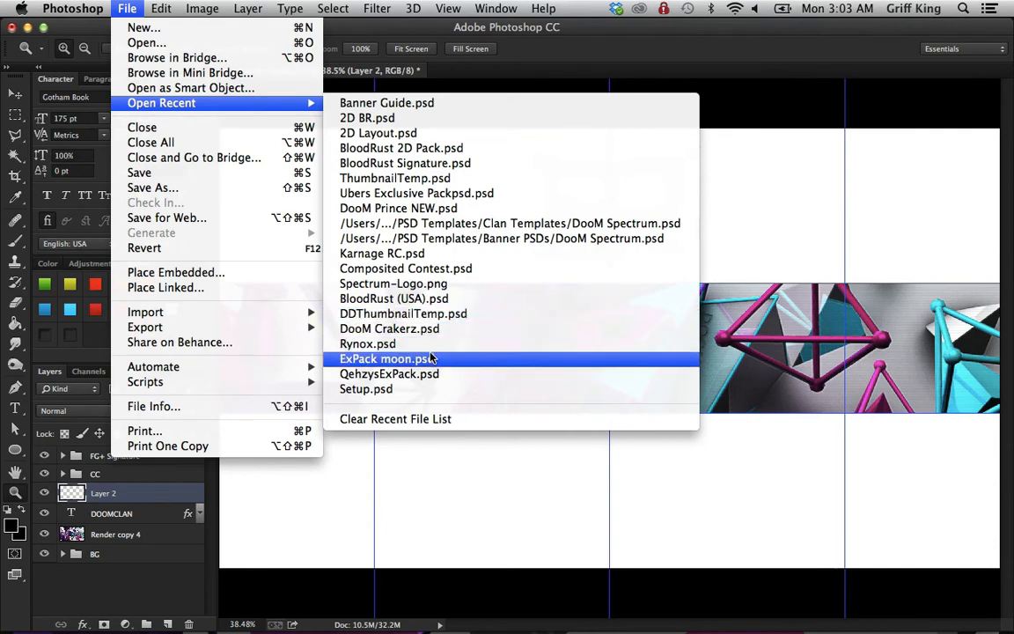
click(410, 269)
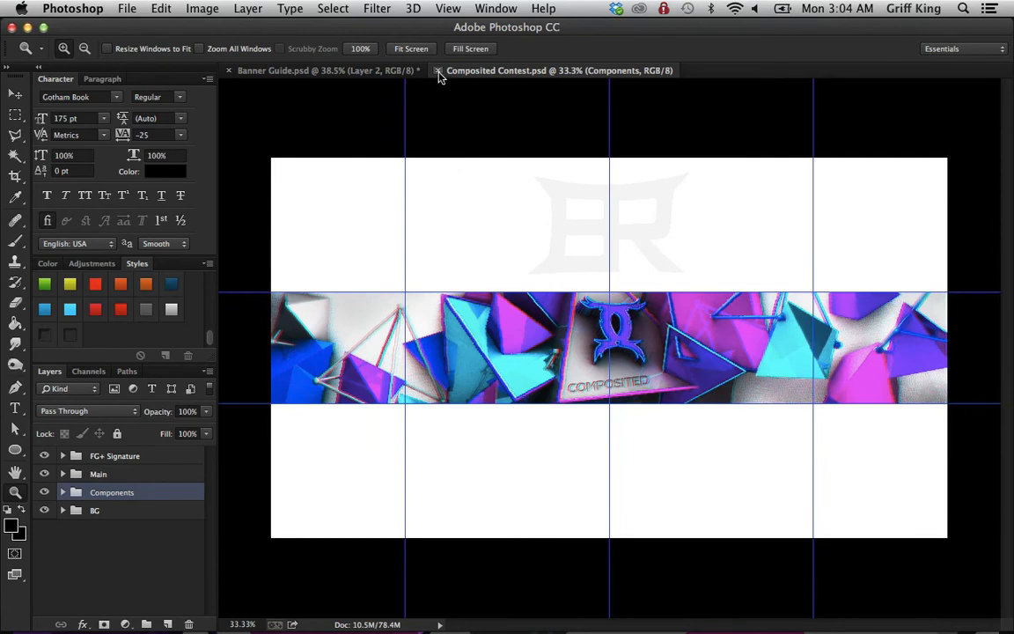
click(437, 71)
Step: Open the recent document Karnage RC.psd
click(127, 8)
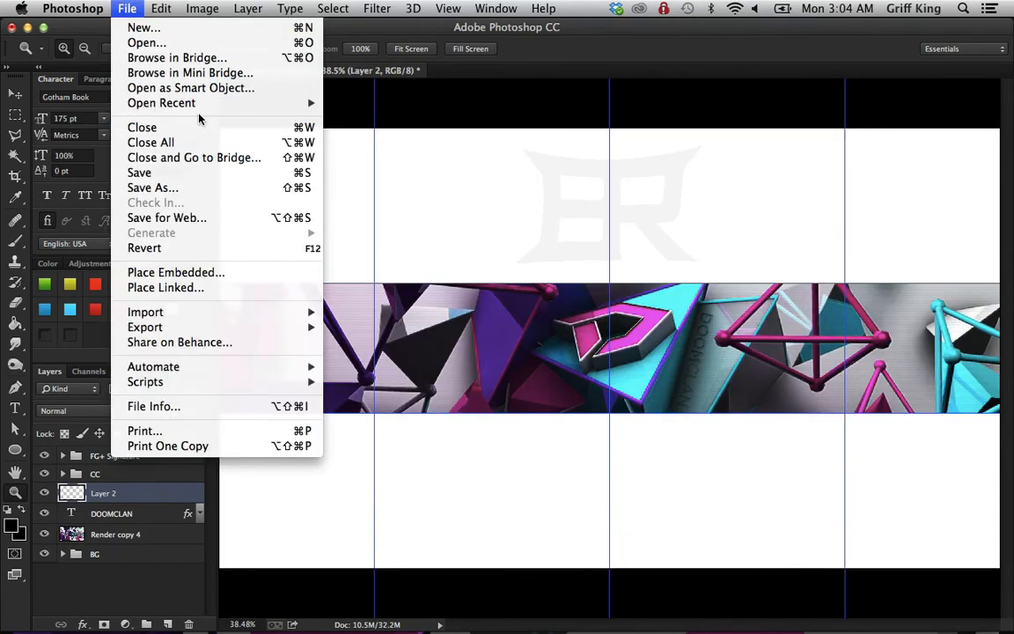
mouse_move(178, 102)
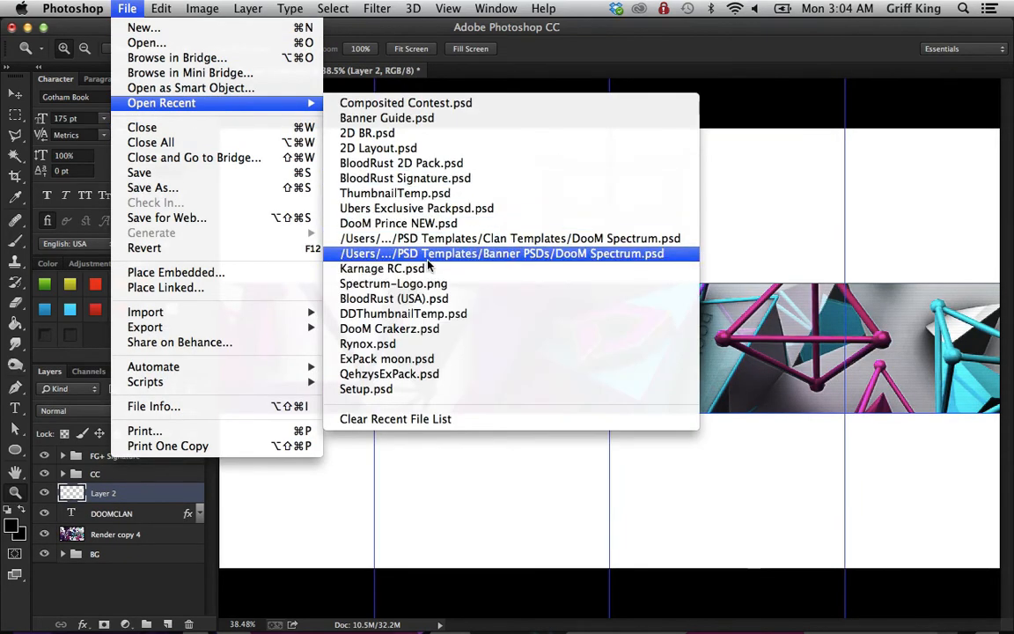
click(429, 268)
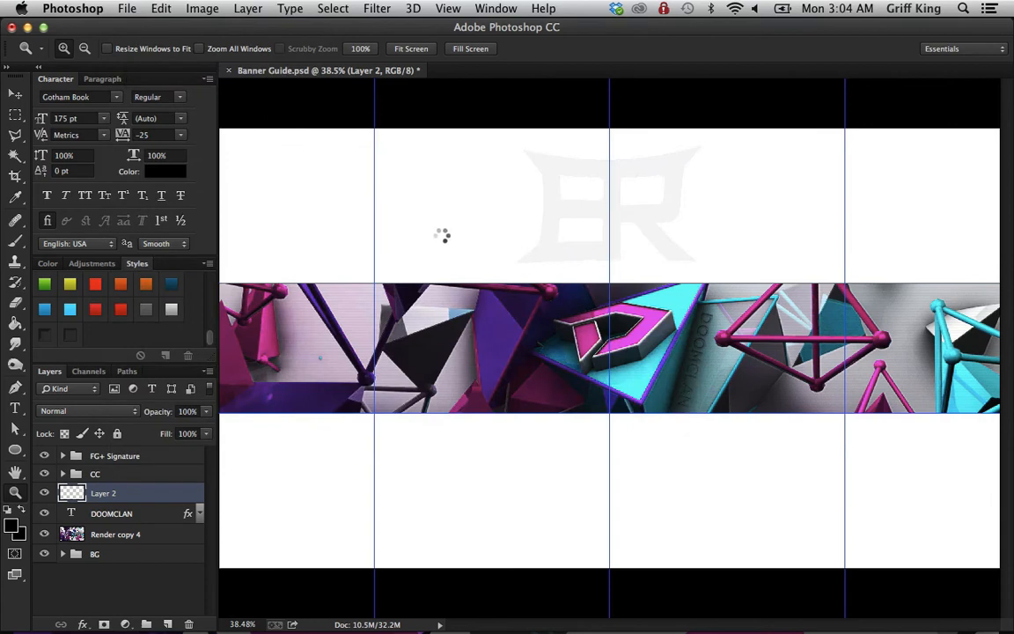
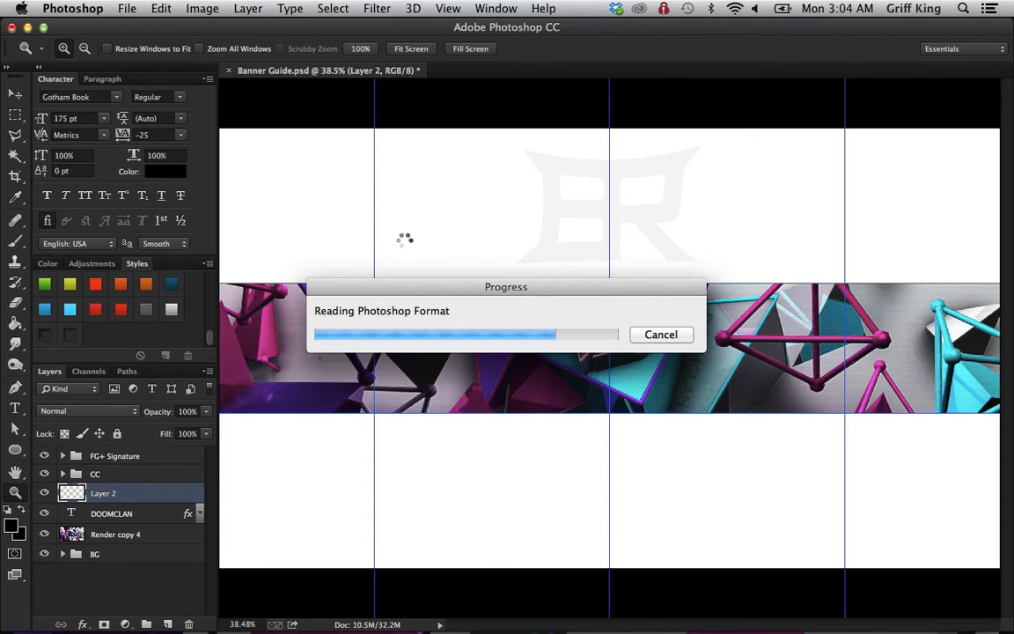
mouse_move(108, 627)
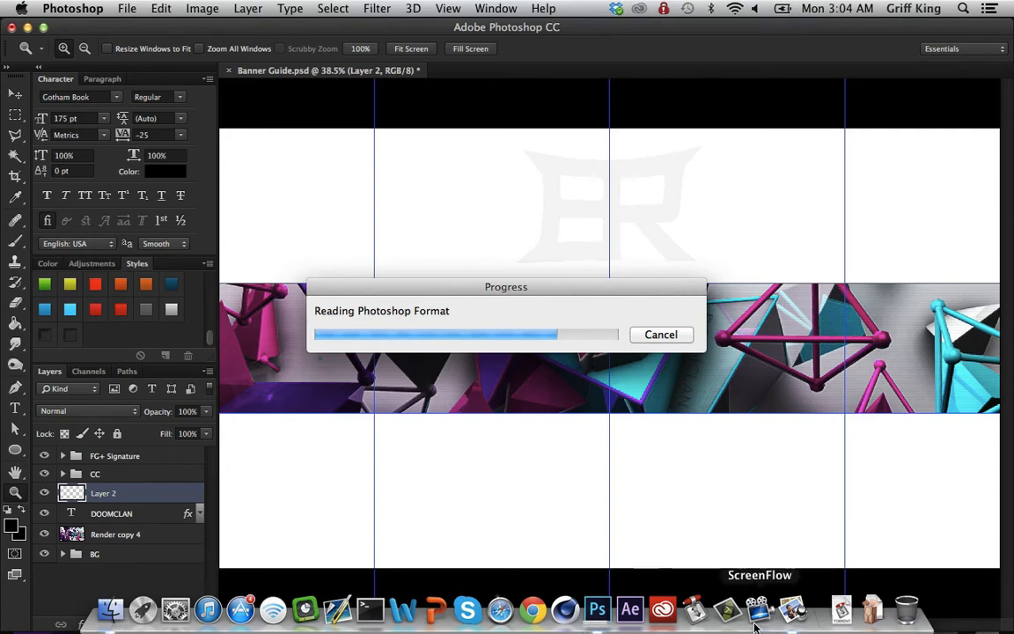
right_click(754, 624)
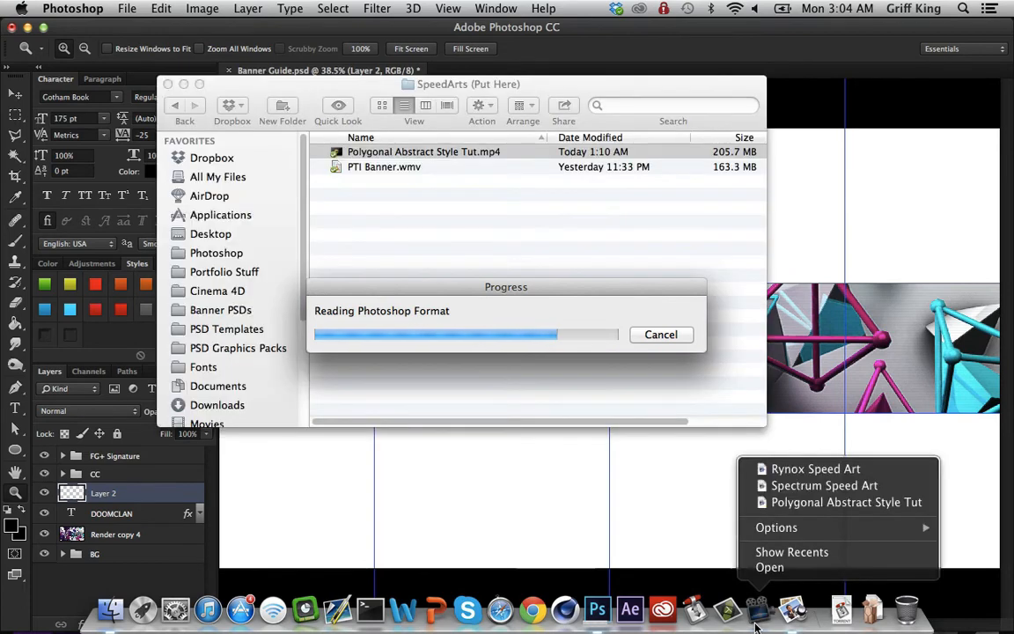
click(561, 482)
click(437, 84)
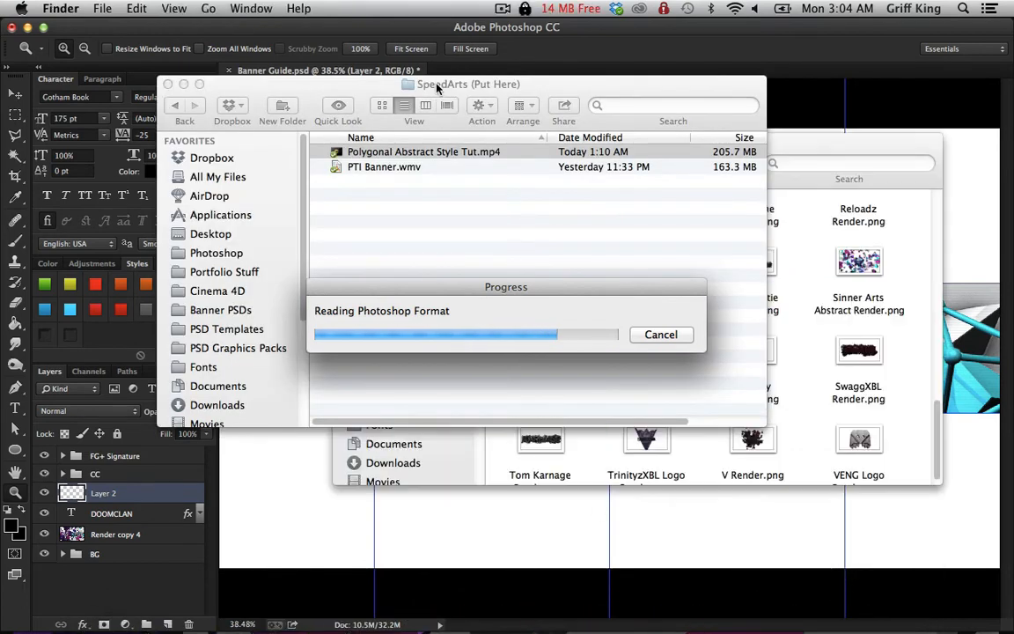
click(503, 8)
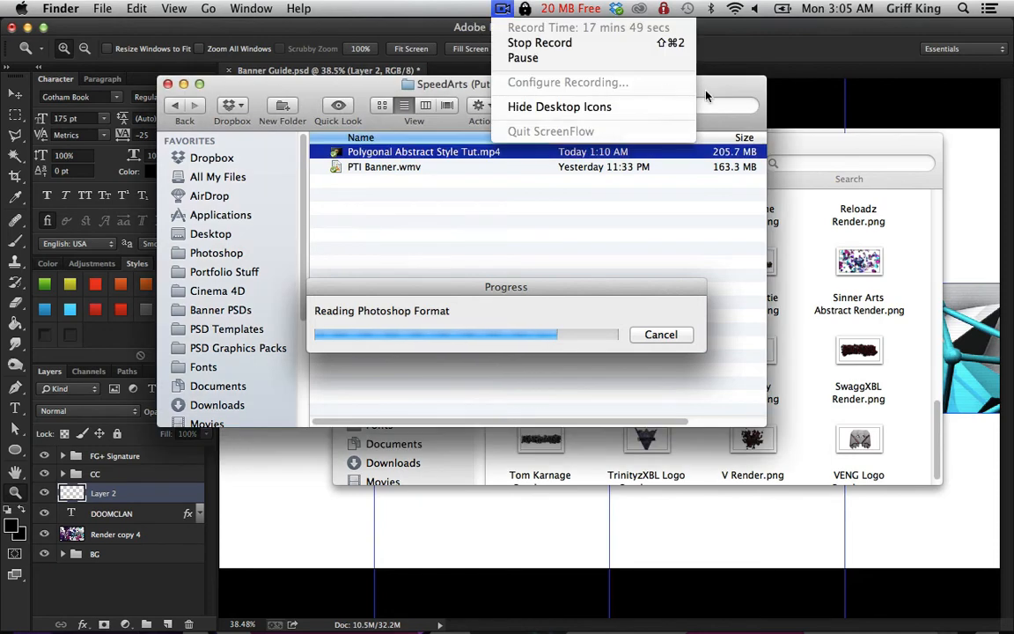
click(831, 97)
click(878, 109)
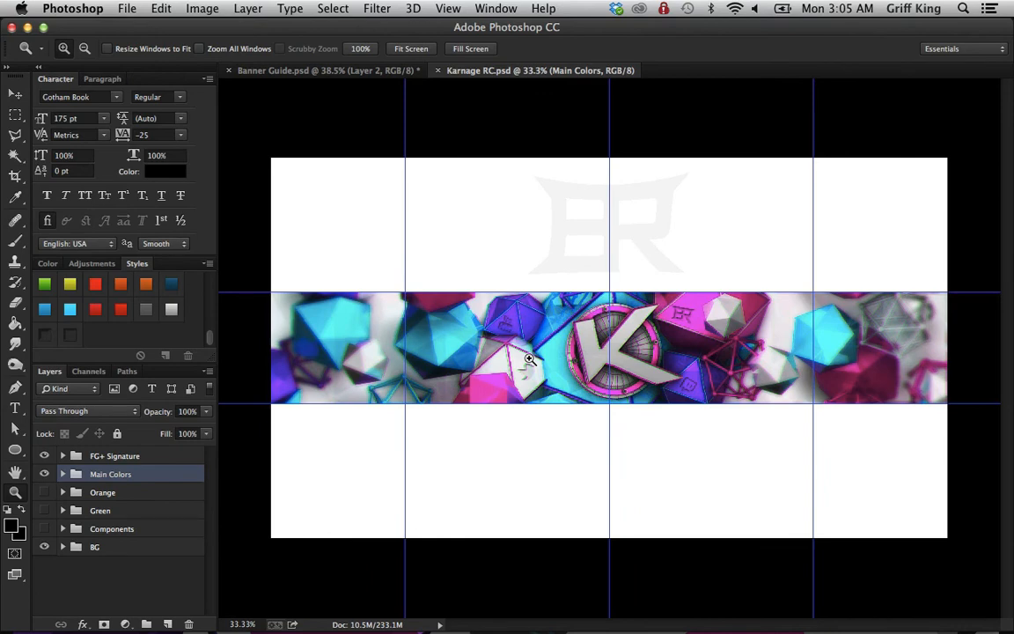
Step: Hide the Main Colors group and expand the Components group in Karnage RC.psd to reach its icon layers
click(44, 476)
click(61, 547)
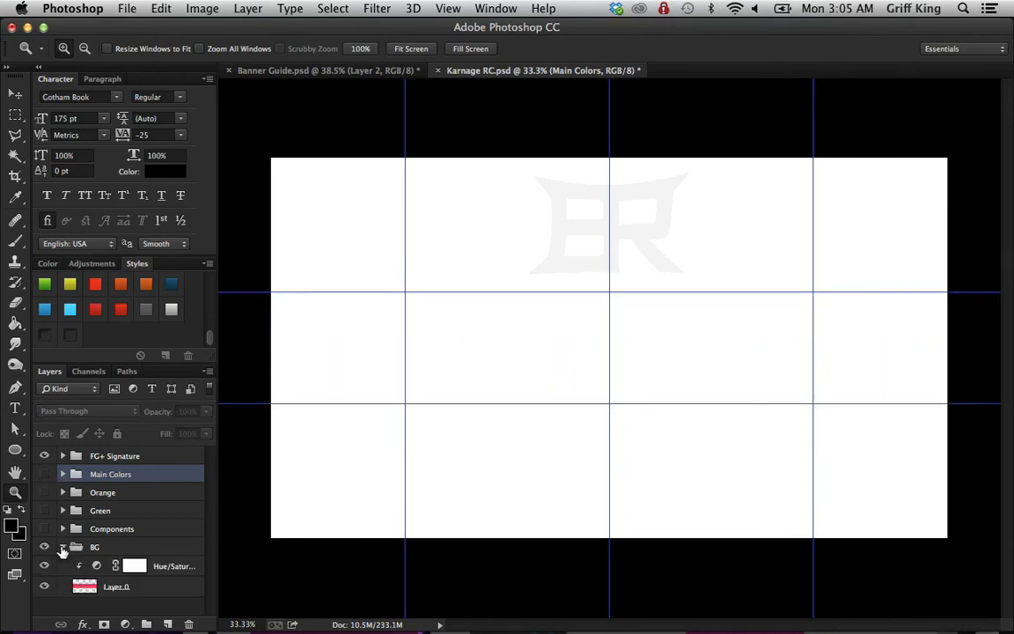
click(62, 547)
click(63, 528)
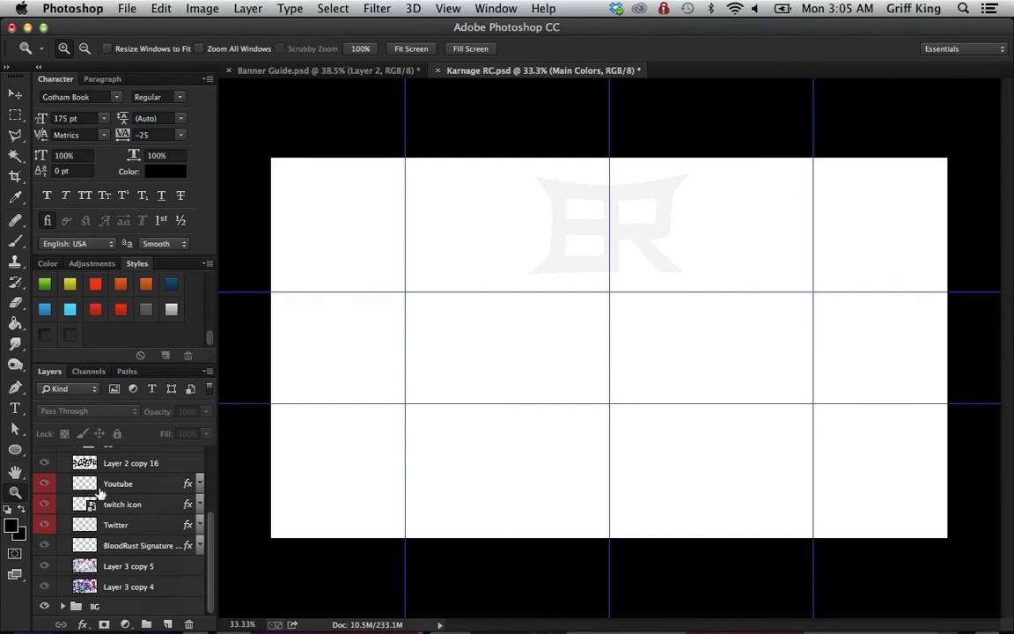
Step: Copy the Youtube, twitch icon, Twitter and BloodRust Signature layers from Karnage RC.psd into Banner Guide.psd
click(152, 485)
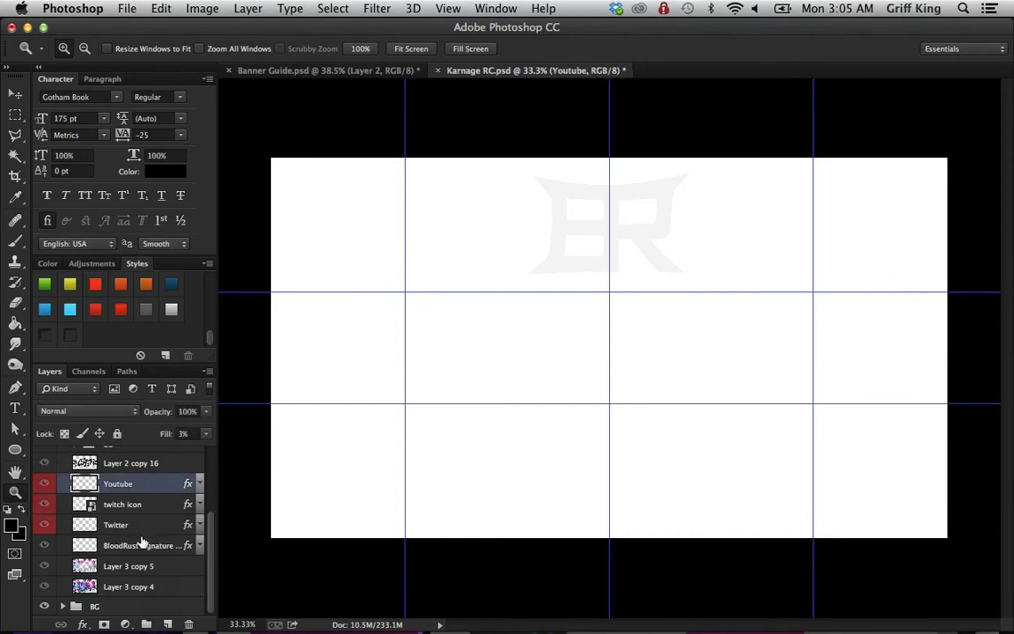
shift+click(129, 546)
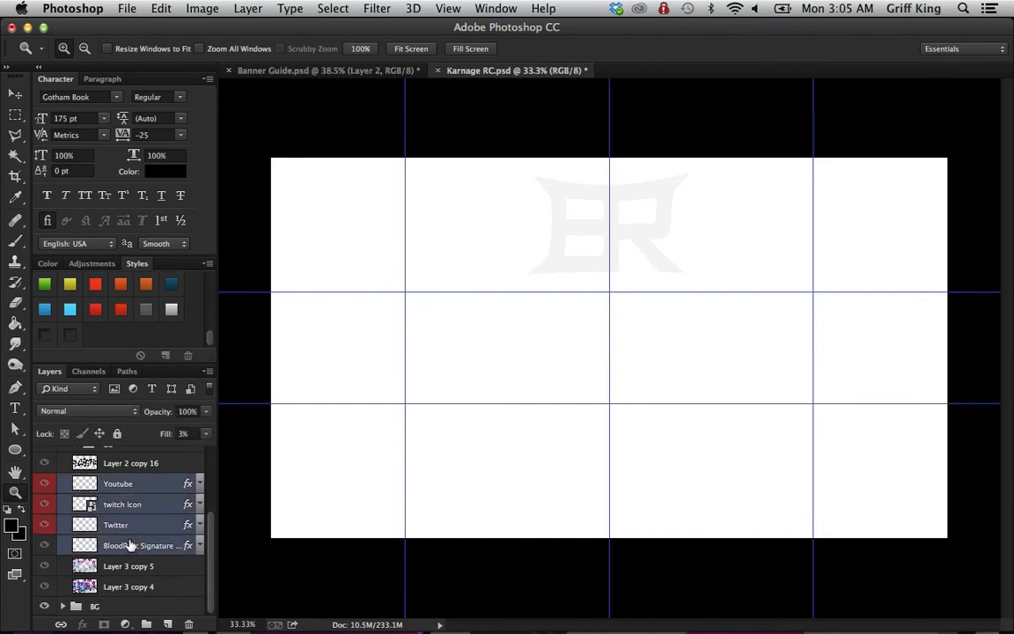
click(15, 94)
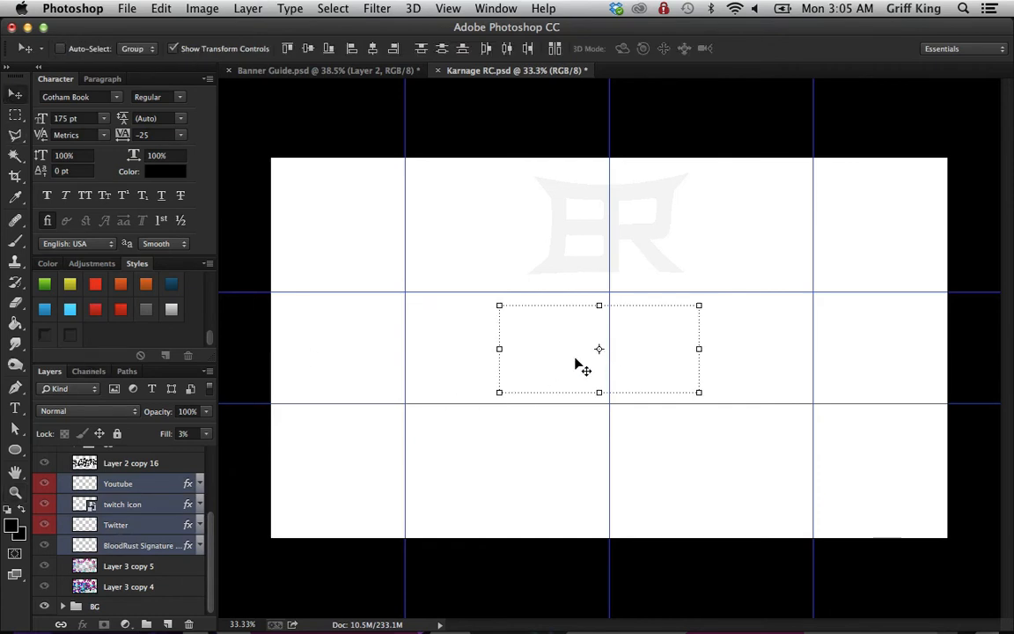
click(272, 72)
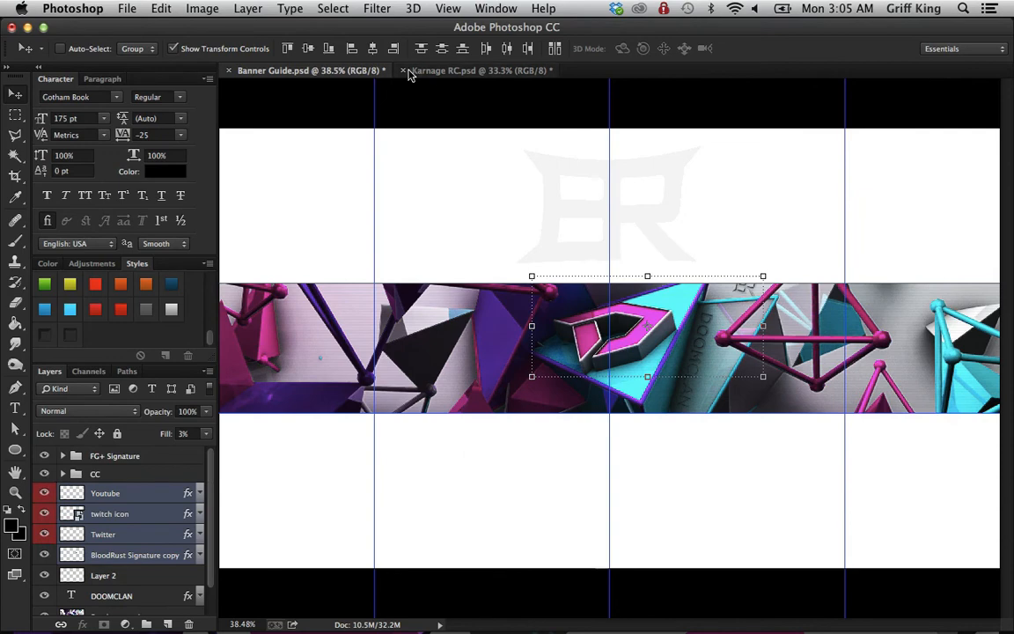
Step: Close Karnage RC.psd and move the four imported icon layers together down and to the left on the banner
click(403, 71)
click(432, 233)
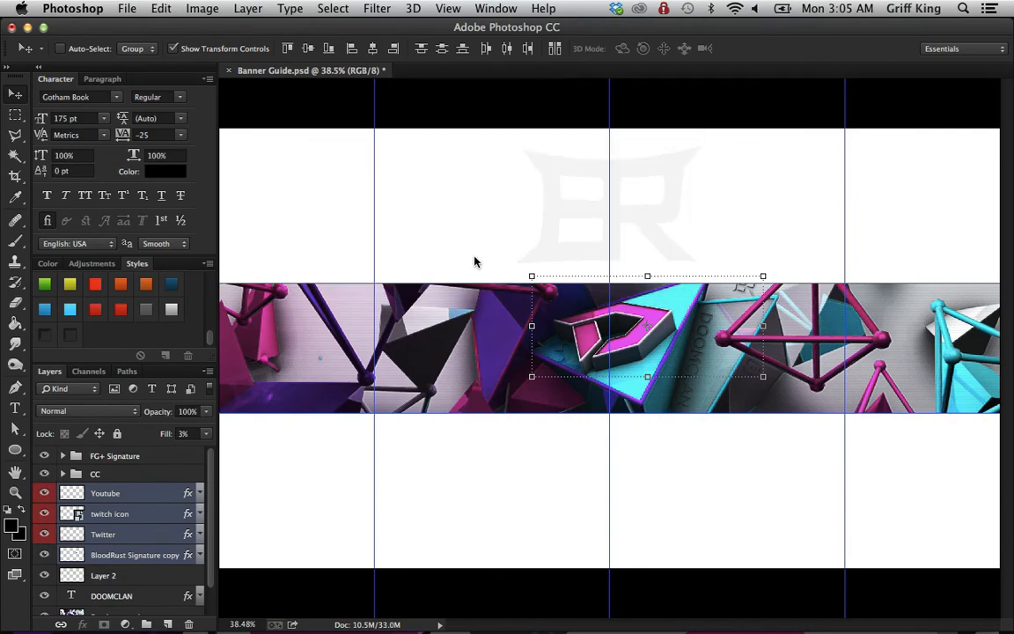
drag(581, 339, 506, 397)
Step: Set the Youtube layer's Bevel & Emboss to 150% depth and 5 px size, and lower its soften value
click(171, 492)
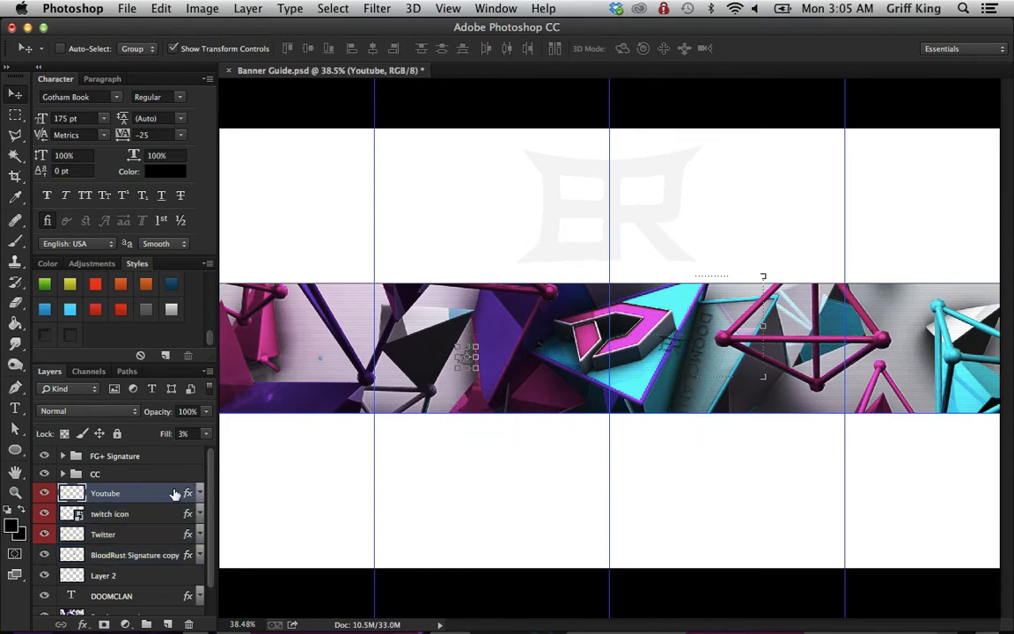
double_click(187, 494)
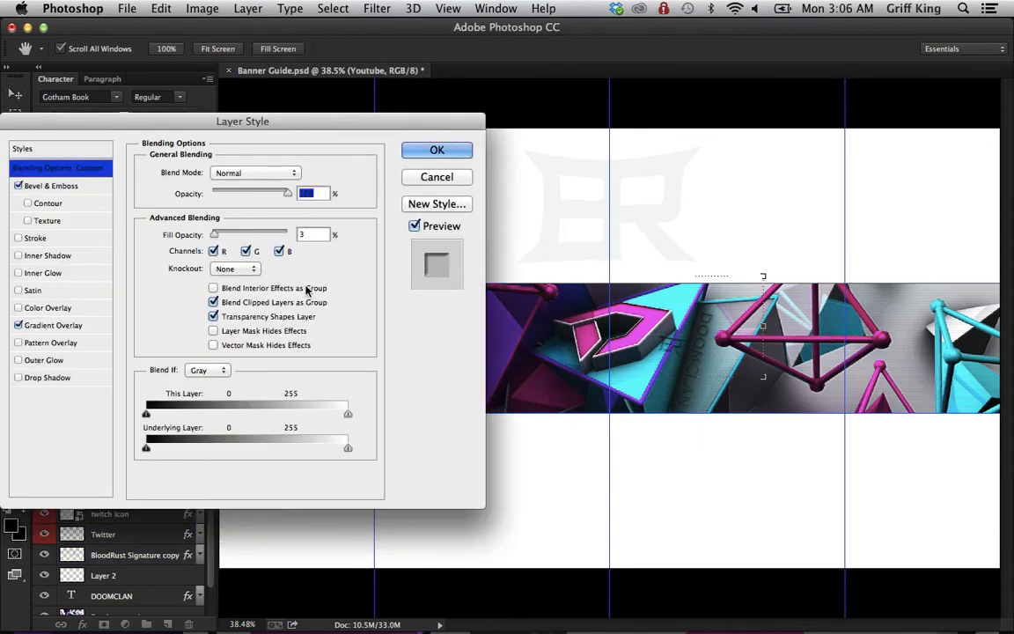
click(52, 186)
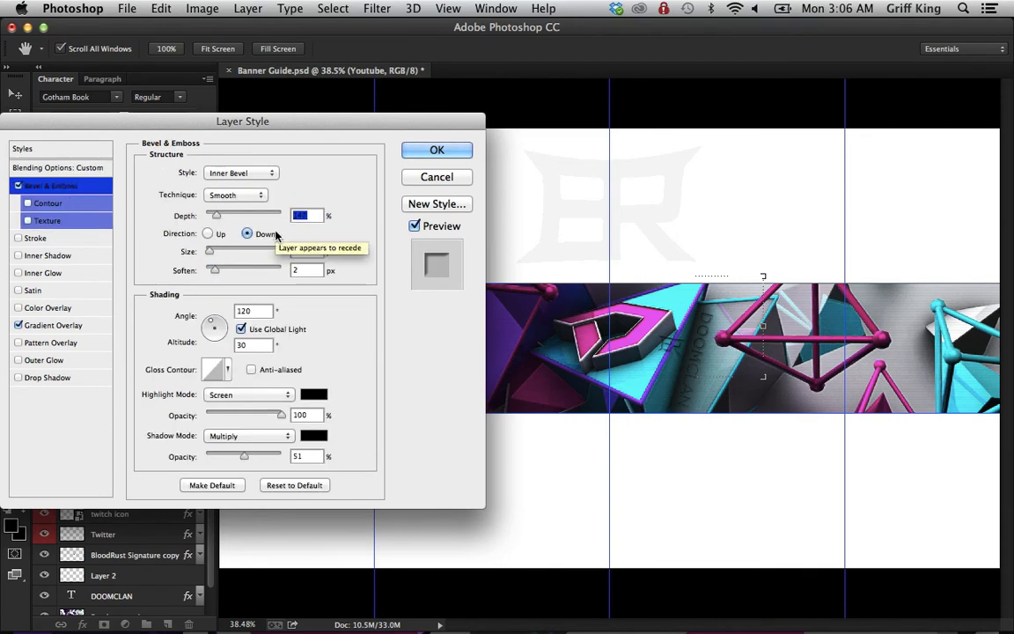
text(150)
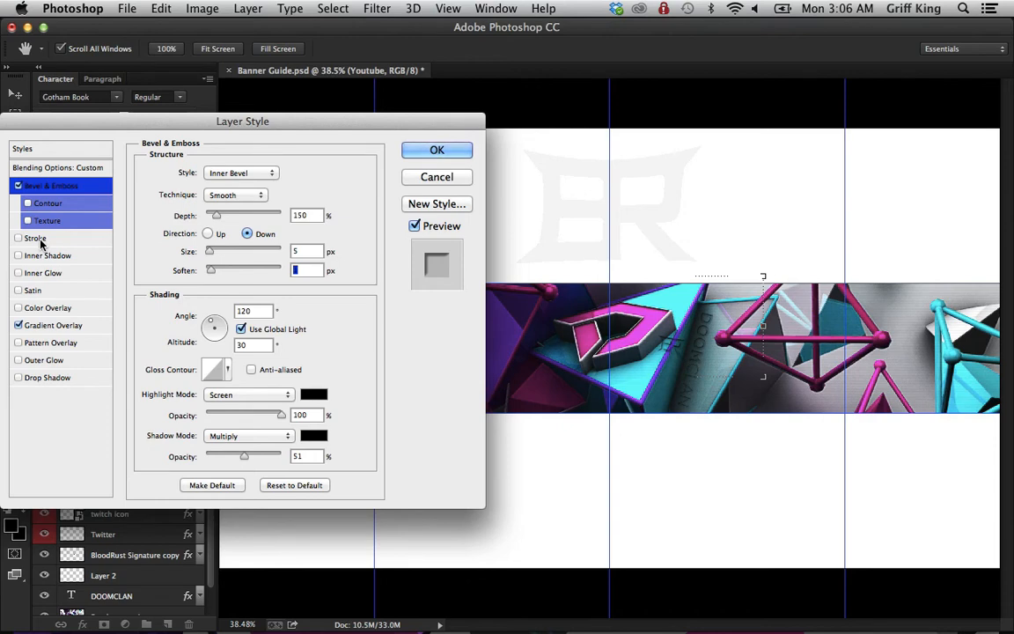
Step: Add a faint 1 px black outside stroke to the Youtube layer, reduce its Gradient Overlay opacity, and apply the style
click(40, 241)
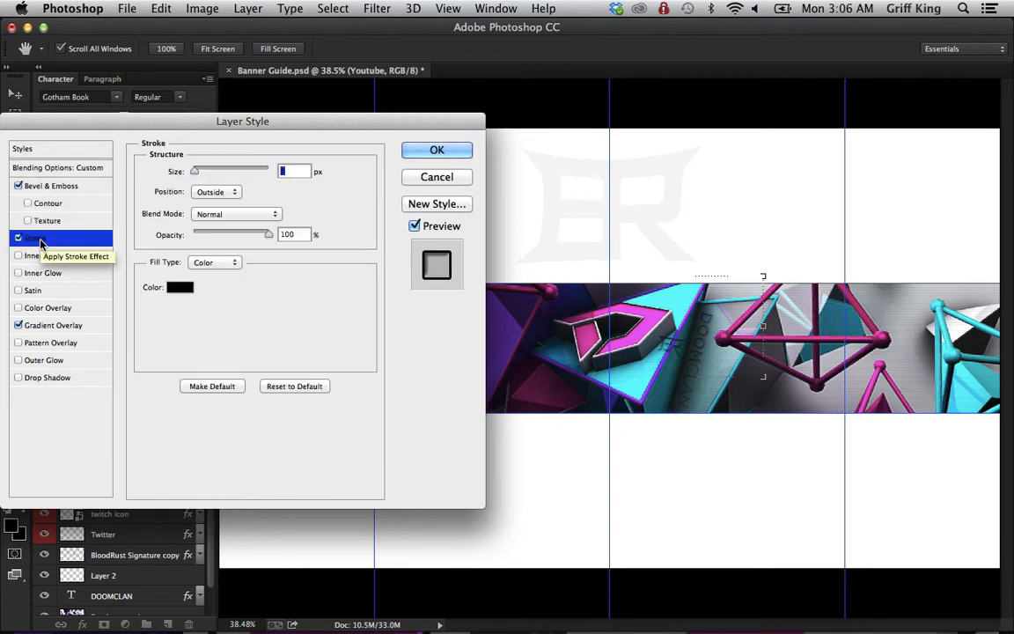
click(203, 234)
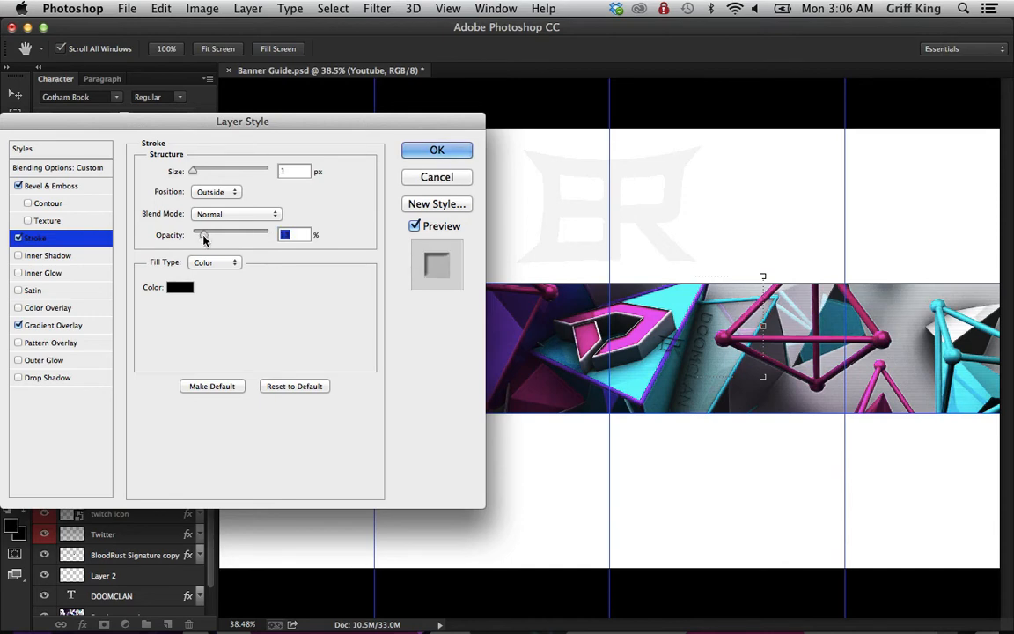
click(79, 325)
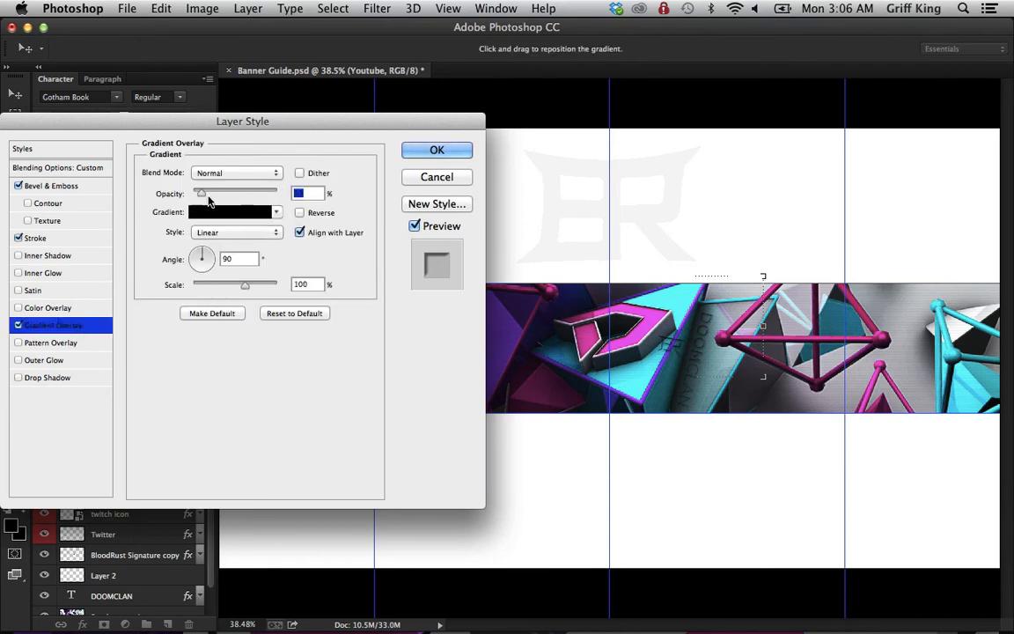
drag(208, 201, 197, 194)
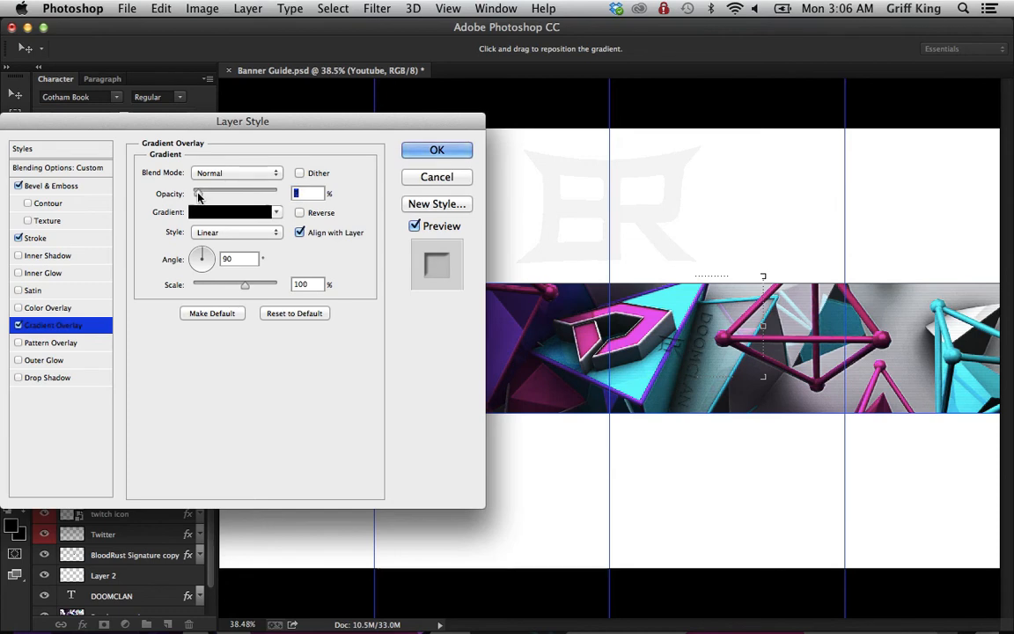
click(430, 154)
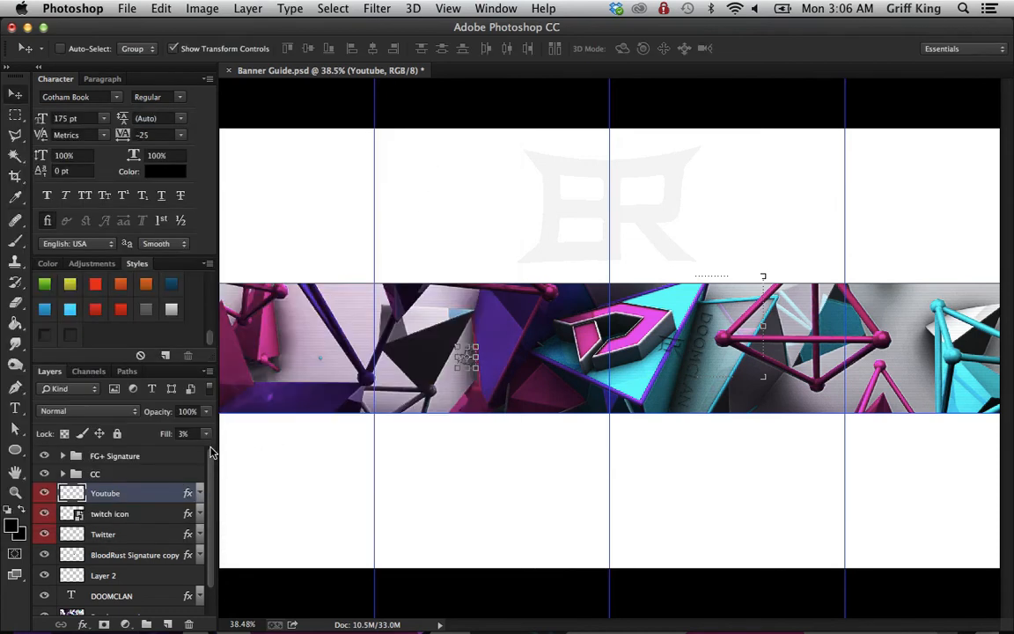
Step: Copy the Youtube layer's style and paste it onto the twitch icon, Twitter and BloodRust Signature copy layers
right_click(188, 493)
click(224, 521)
right_click(188, 514)
click(248, 534)
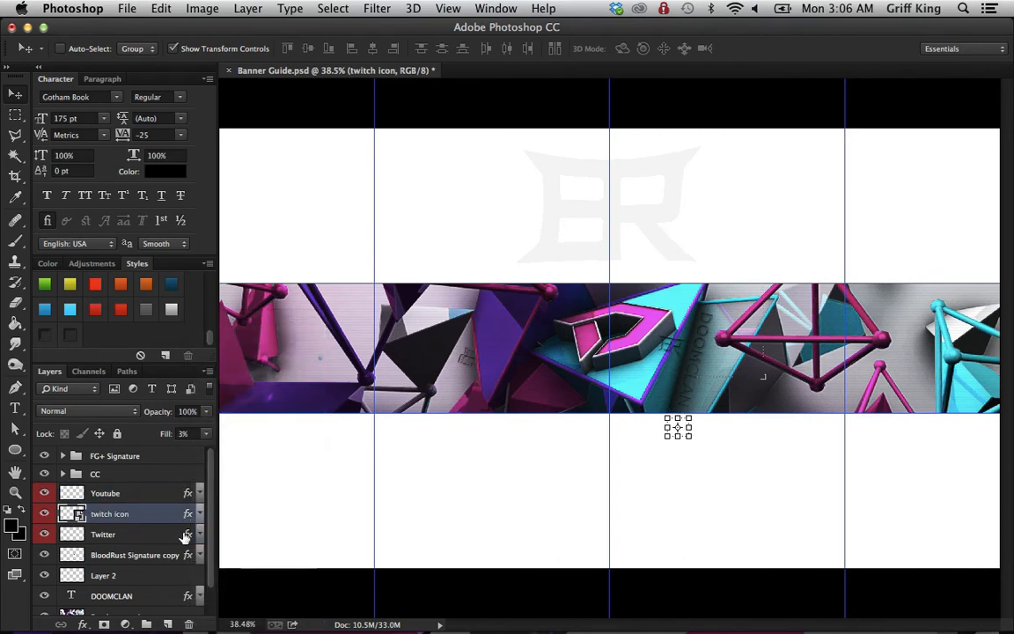
click(183, 534)
right_click(187, 534)
click(211, 535)
right_click(185, 556)
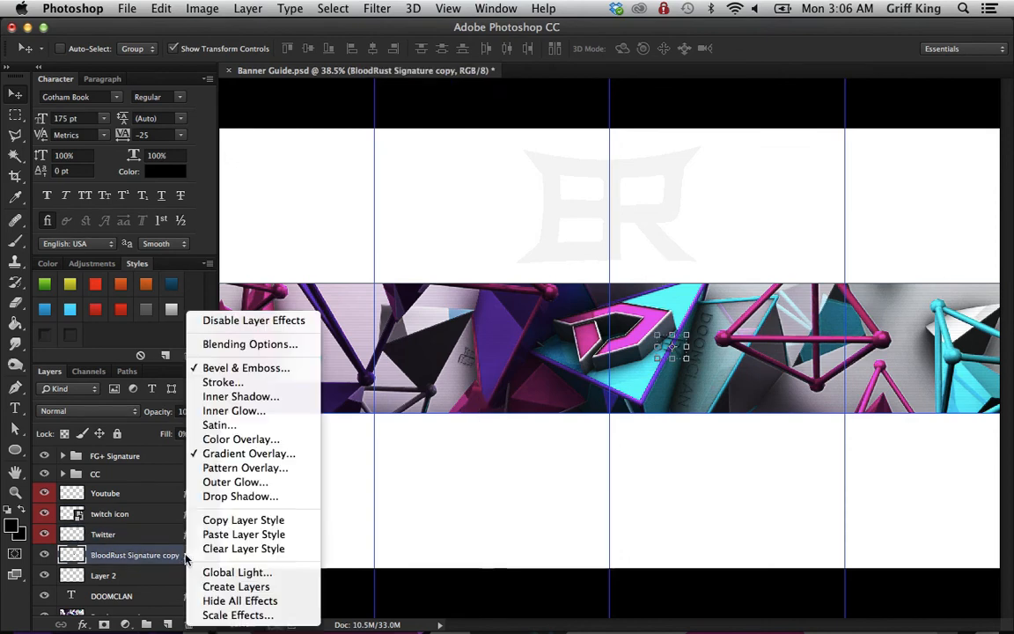
click(242, 537)
Step: Move the Youtube icon onto the dark magenta pyramid below the logo, and rotate and resize it slightly to fit
click(128, 495)
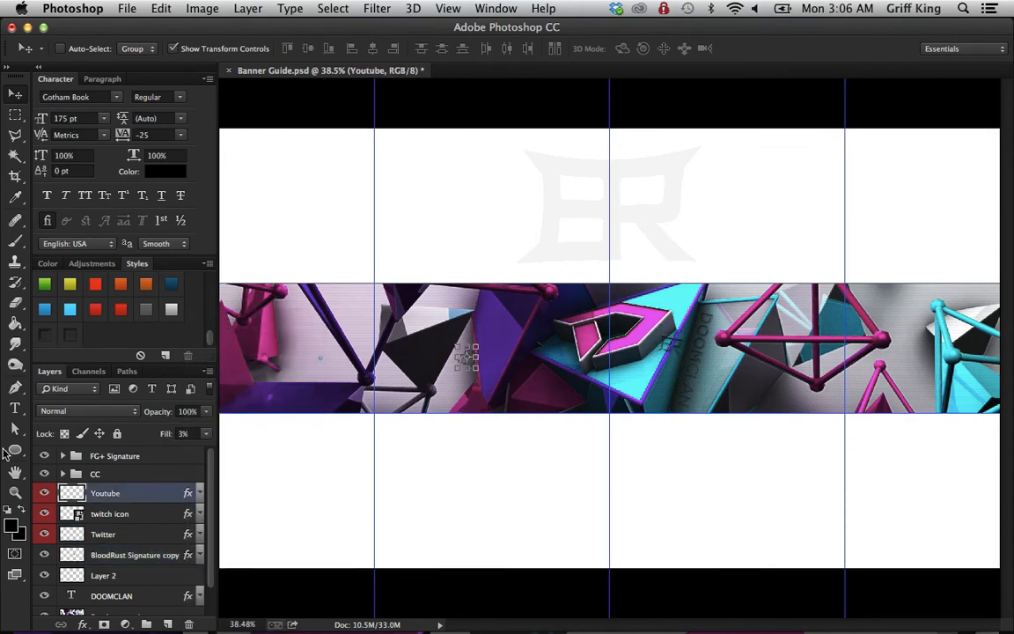
click(15, 491)
click(489, 372)
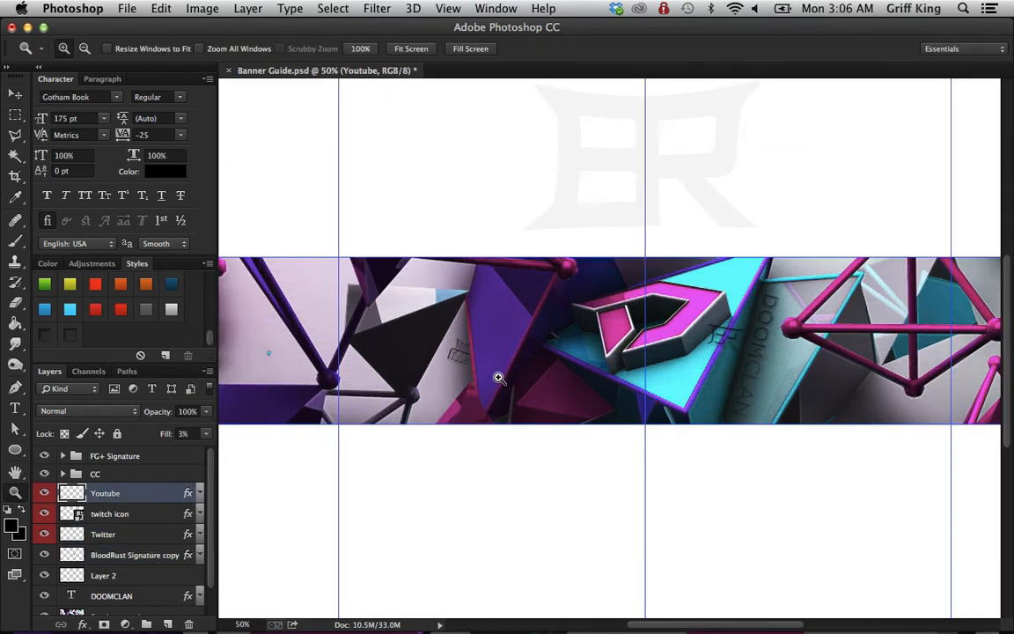
click(498, 377)
click(511, 440)
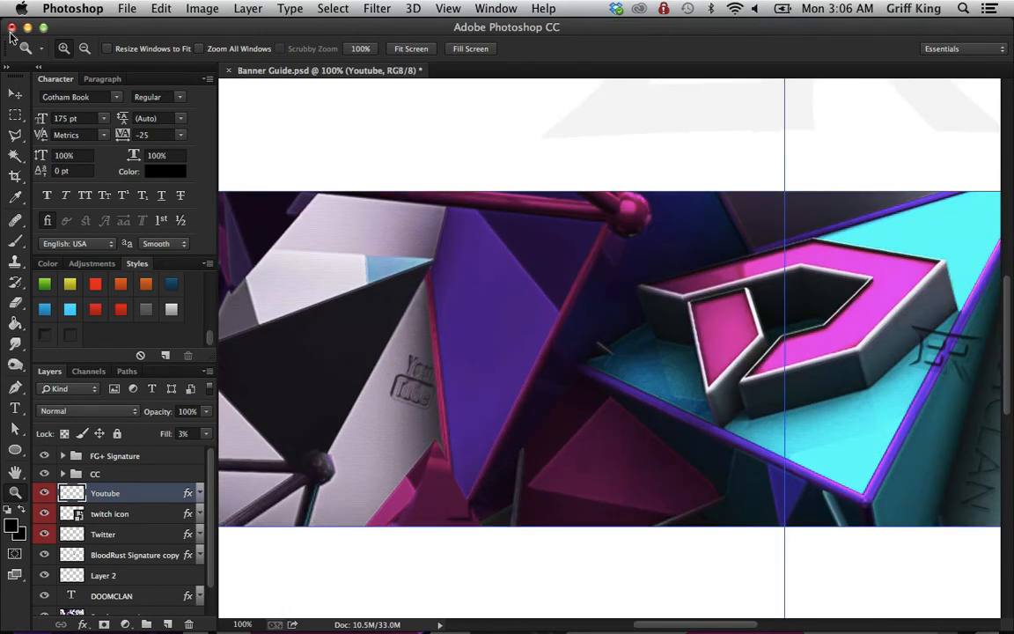
click(13, 94)
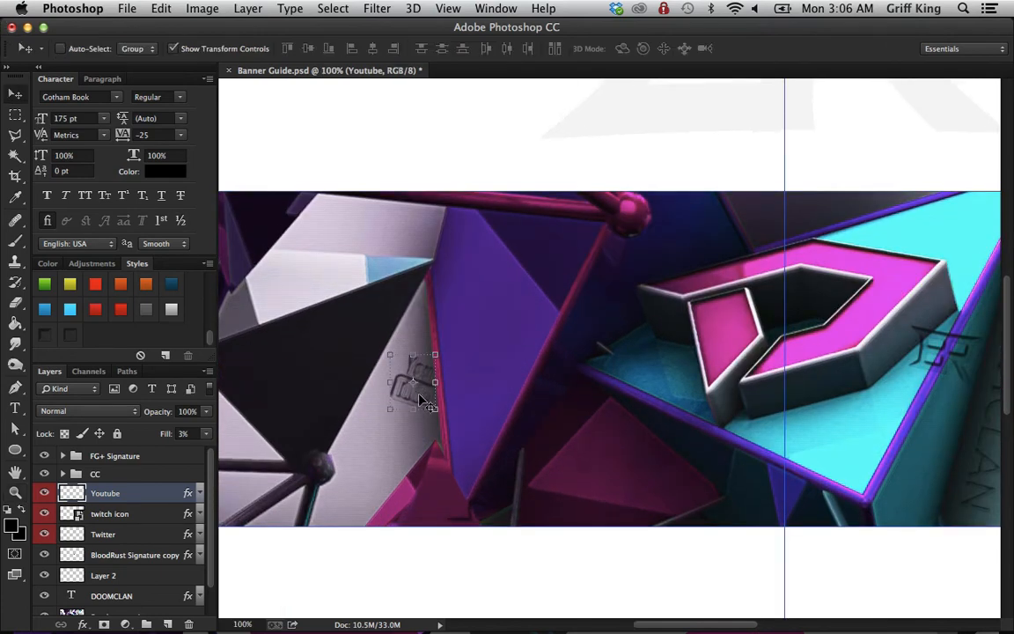
drag(420, 400, 635, 494)
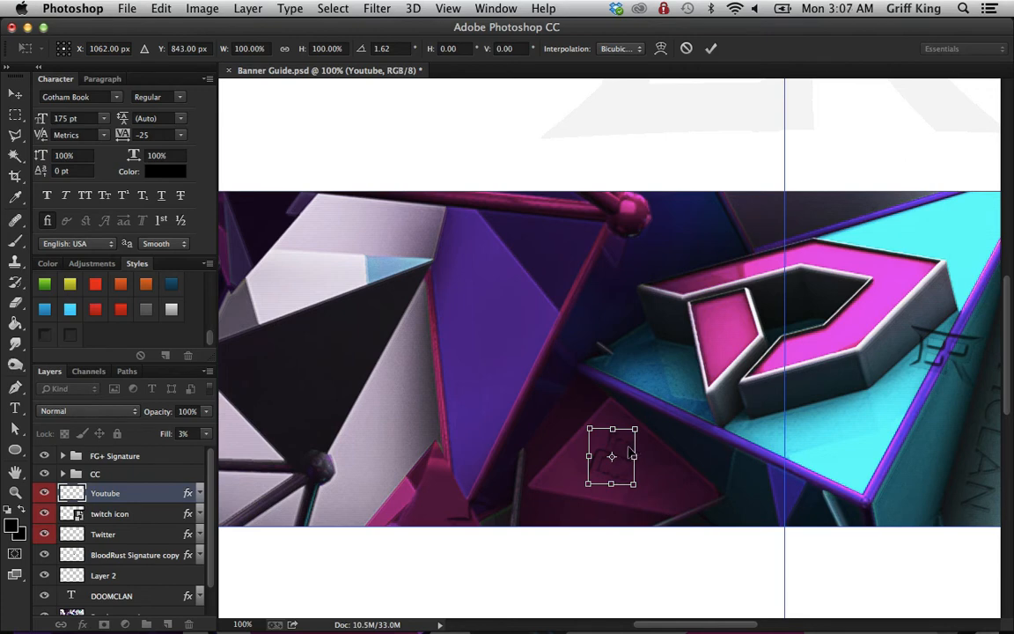
drag(629, 452, 616, 432)
mouse_move(631, 483)
mouse_down()
mouse_move(627, 453)
mouse_move(636, 473)
mouse_up()
click(712, 49)
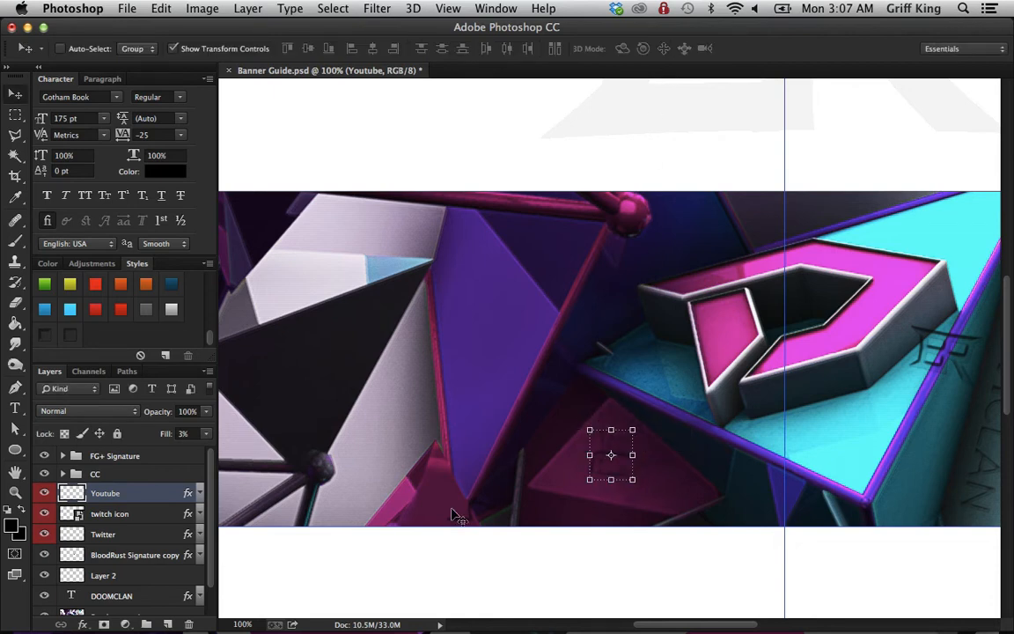
Step: Move the BloodRust Signature copy onto the small pink shape at the banner's lower edge and scale it to 60% in width and height
drag(651, 628, 680, 627)
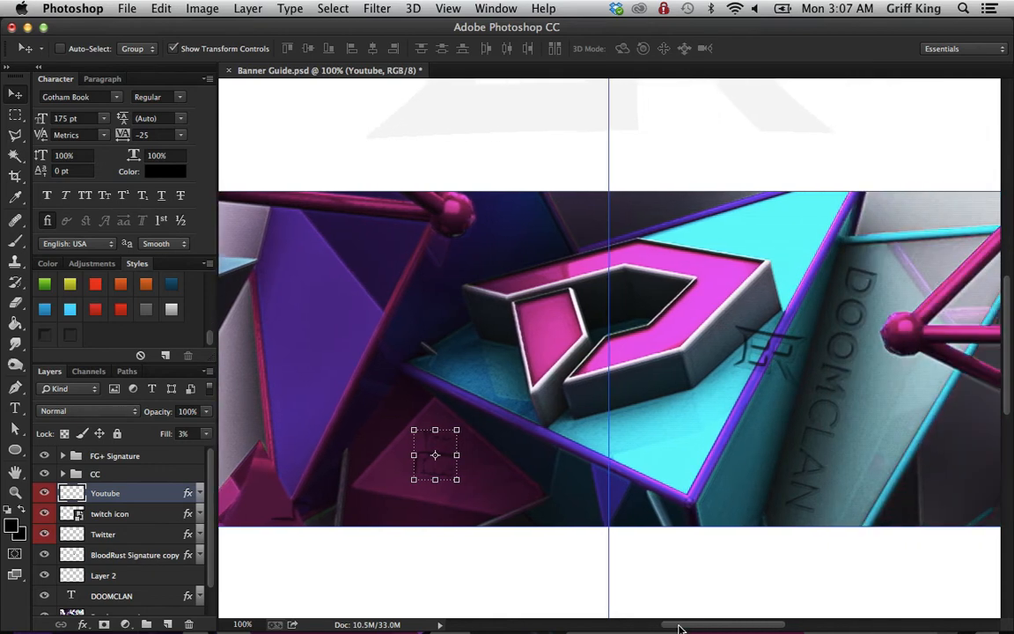
click(121, 554)
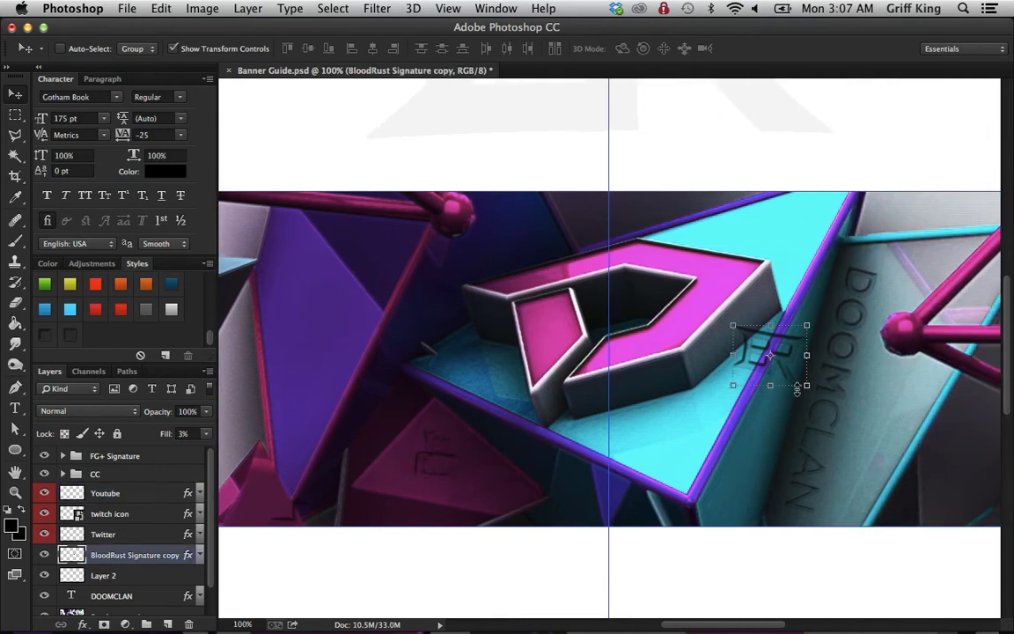
mouse_move(774, 374)
mouse_down()
mouse_move(539, 274)
mouse_move(525, 245)
mouse_move(225, 357)
mouse_move(283, 511)
mouse_move(293, 480)
mouse_up()
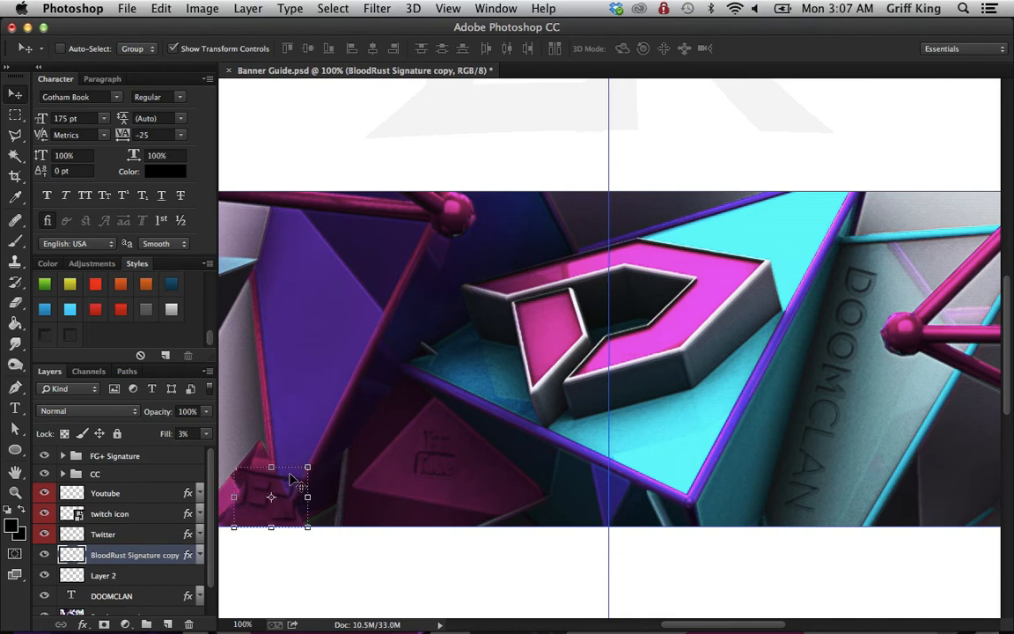
key(super+t)
click(318, 48)
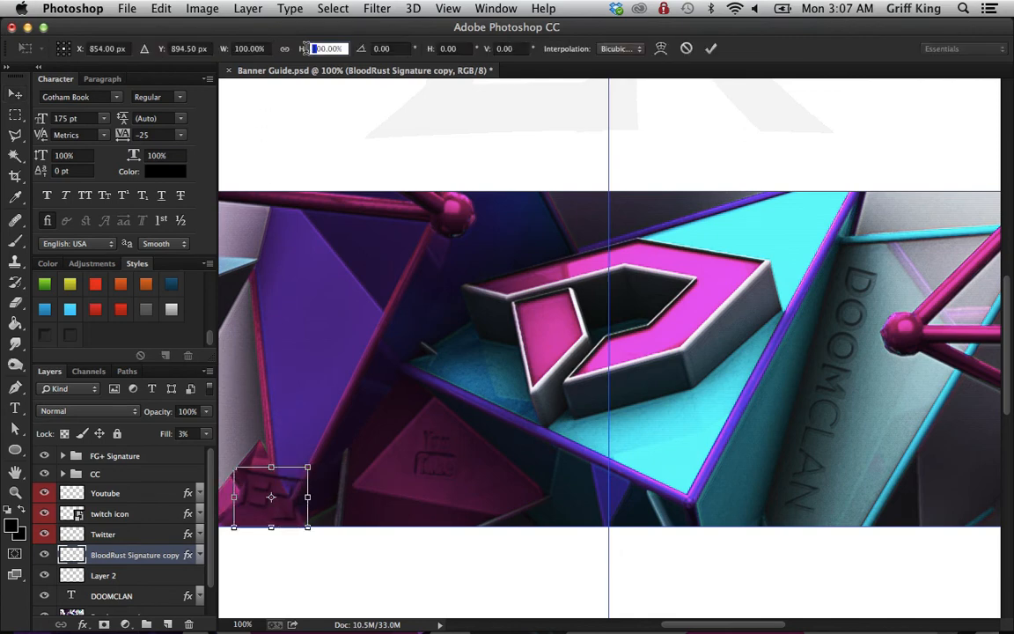
text(60)
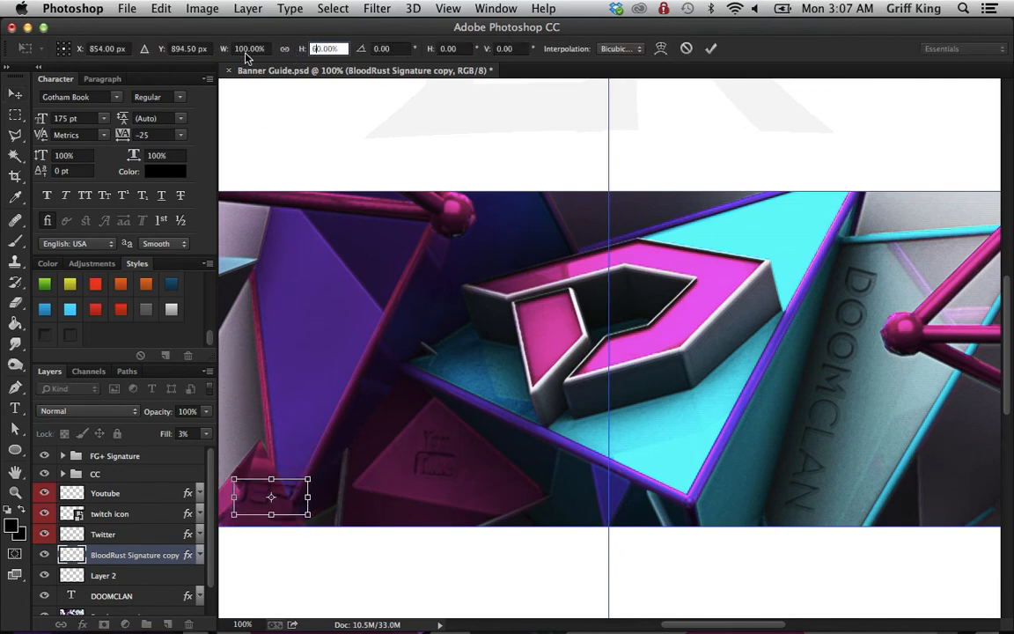
key(shift+Tab)
key(Return)
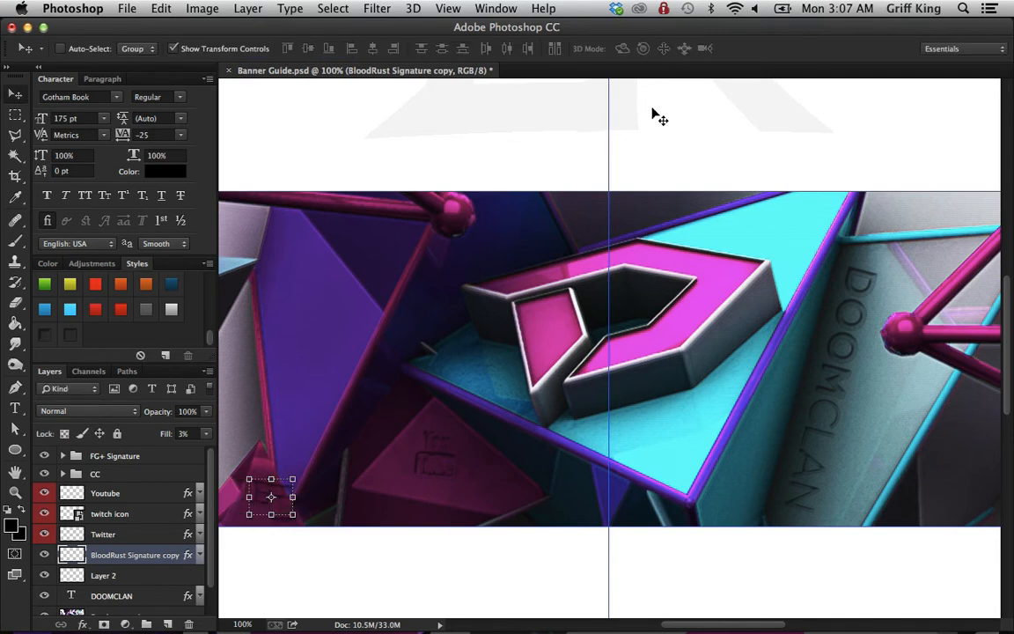
Step: Move the BloodRust Signature copy onto the light gray surface above the DOOMCLAN text, near the banner's upper edge
drag(290, 497, 1011, 424)
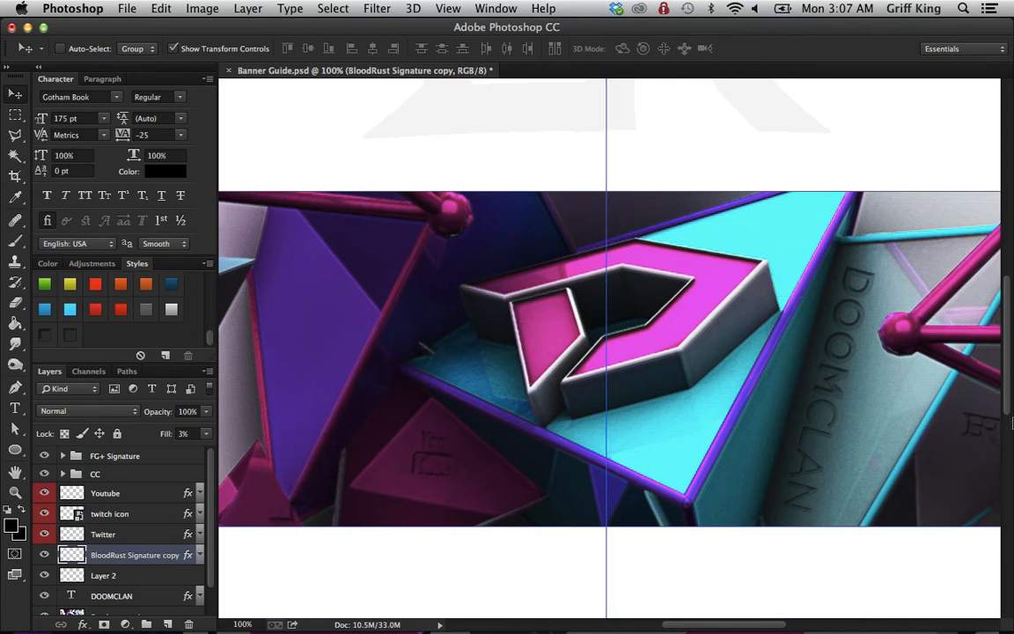
drag(1009, 317, 890, 193)
Step: Set the Bevel & Emboss size of the BloodRust Signature copy to 3 px and apply the layer style
double_click(181, 555)
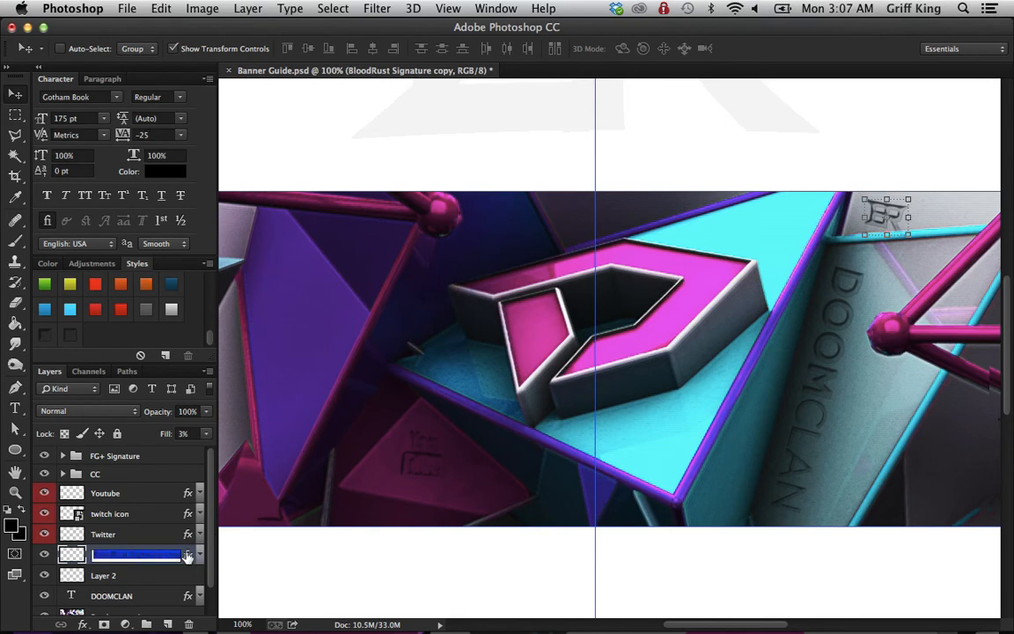
key(Return)
double_click(187, 554)
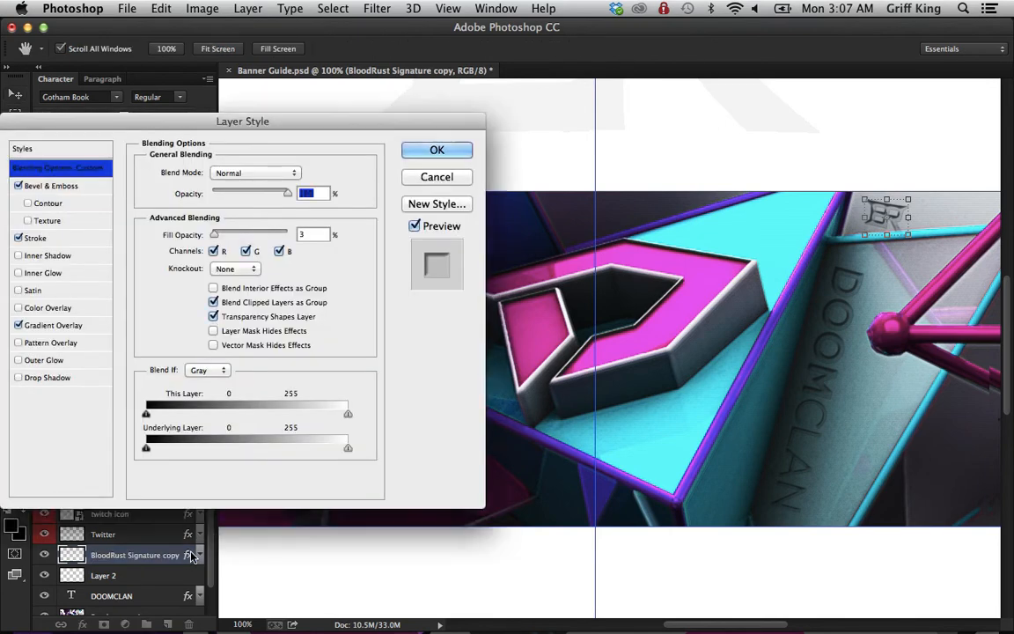
click(51, 184)
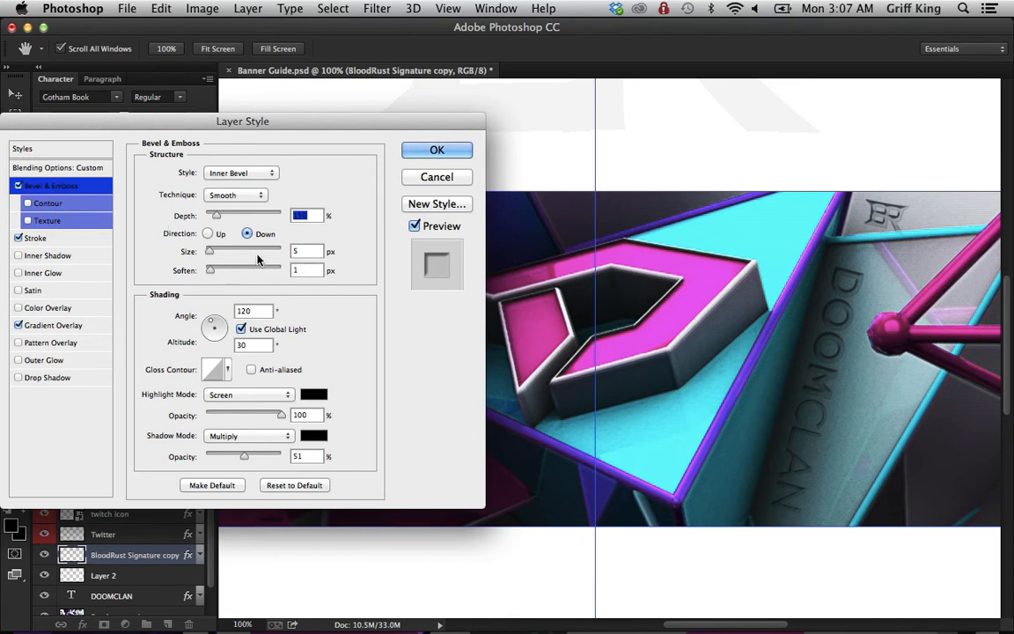
key(Tab)
text(3)
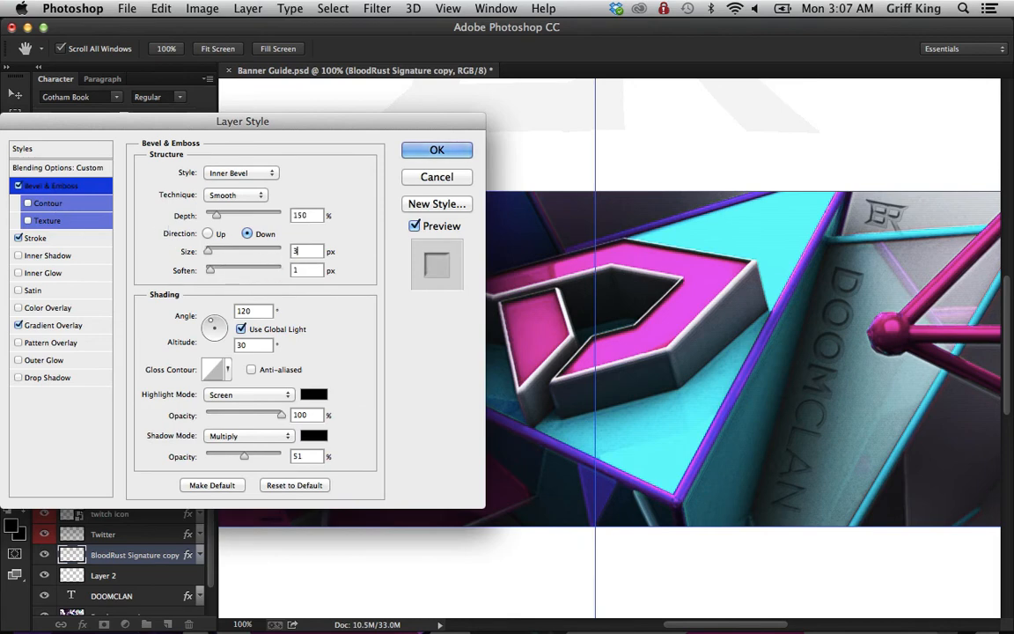
click(417, 151)
Step: Nudge the BloodRust Signature copy a few pixels left and up to centre it on the gray surface above DOOMCLAN
key(Left)
key(Left)
key(Left)
key(Left)
key(Left)
key(Left)
key(Left)
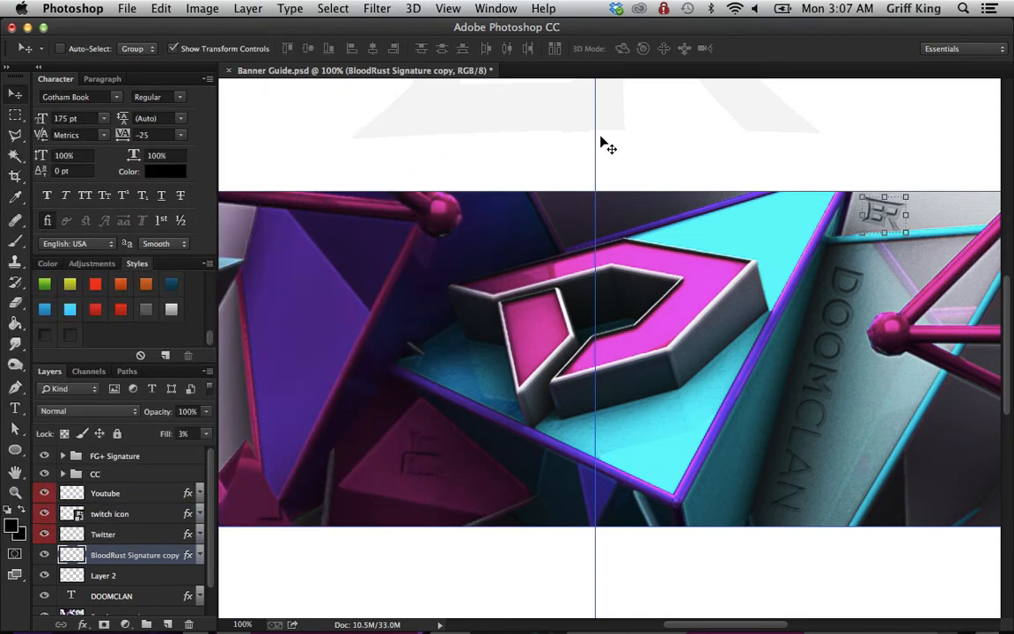
key(Up)
key(Up)
key(Up)
key(Up)
key(Left)
key(Left)
key(Left)
key(Left)
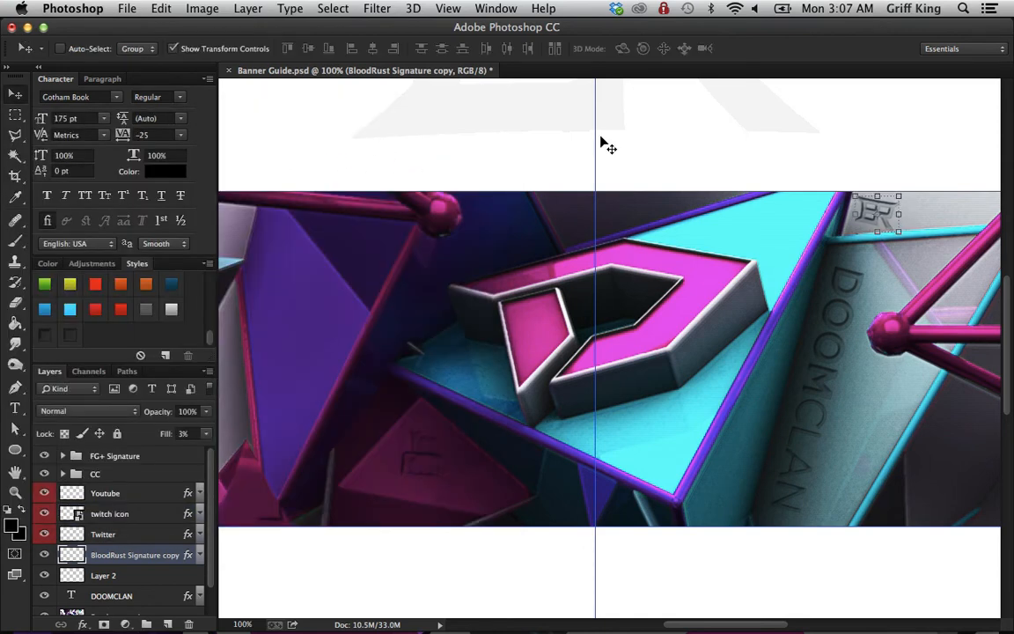
Step: Move the twitch icon onto the large black triangle left of the logo, rotate it upright and nudge it slightly down
click(153, 518)
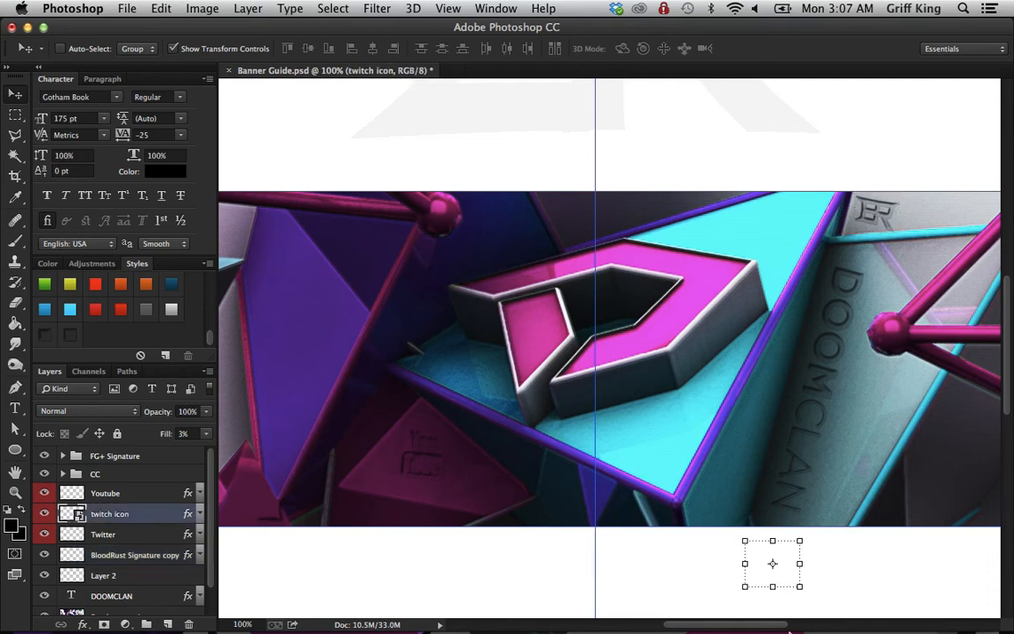
drag(756, 568, 658, 459)
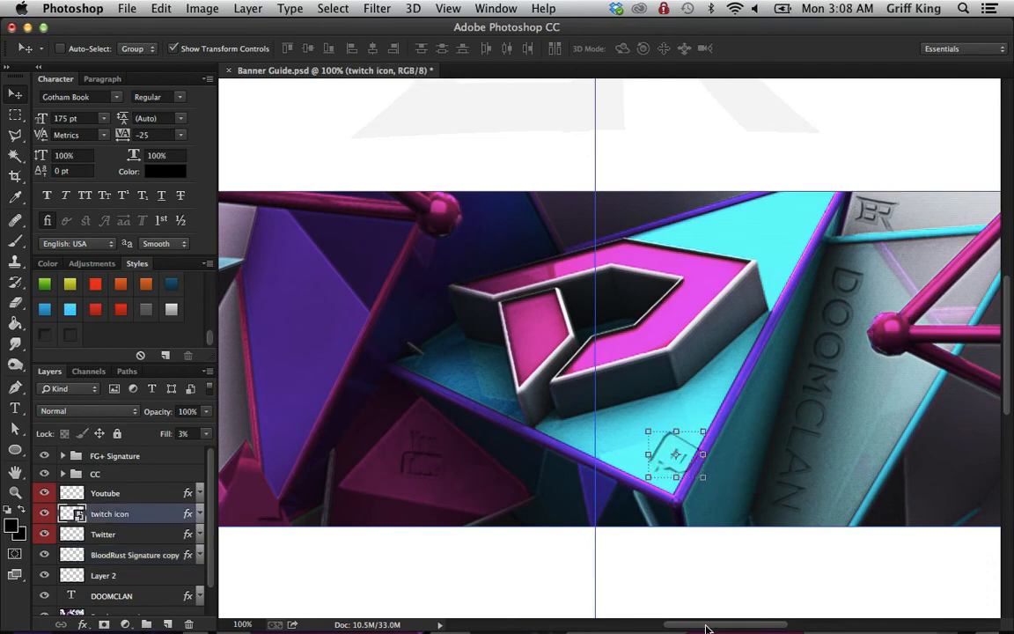
drag(713, 627, 685, 608)
drag(845, 454, 280, 378)
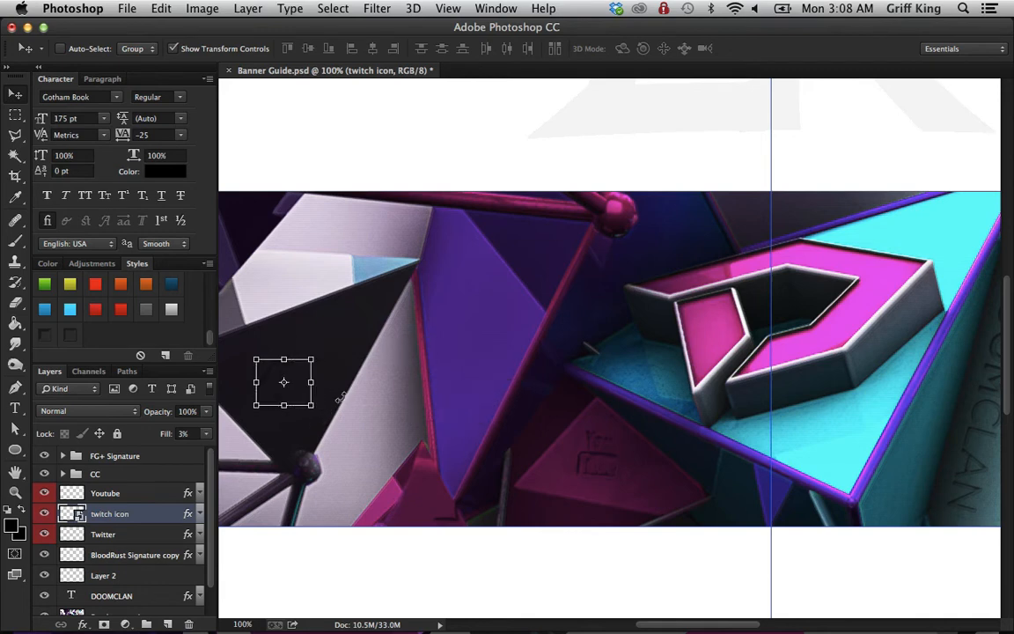
drag(340, 380, 356, 278)
click(558, 48)
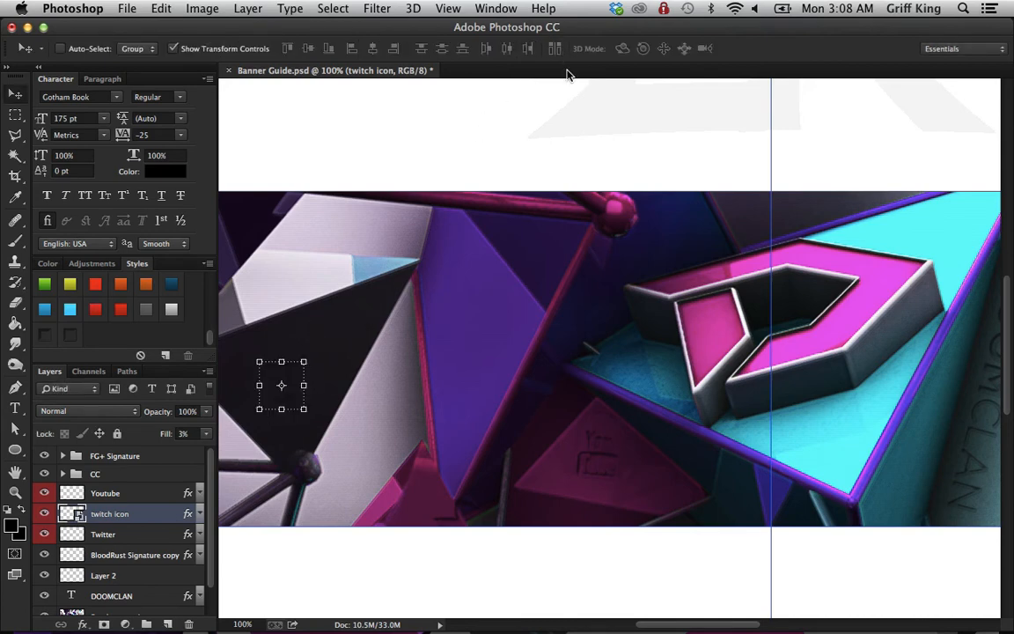
key(Down)
key(Down)
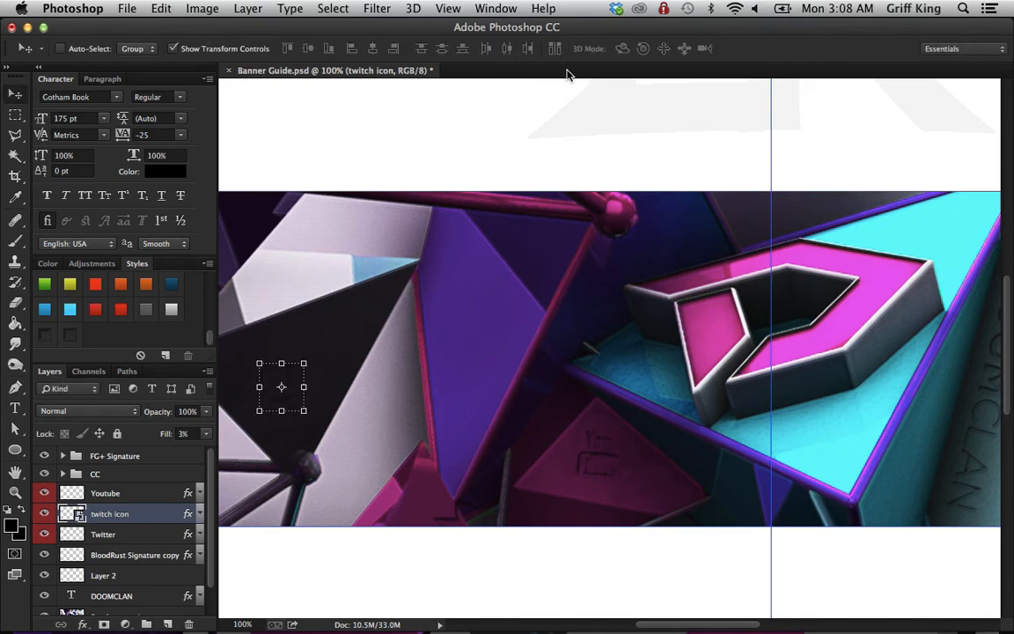
Step: Move the Twitter icon onto the small pink shape at the banner's lower edge and scale it to 70% in width and height
click(154, 533)
drag(464, 522, 427, 498)
key(ctrl+t)
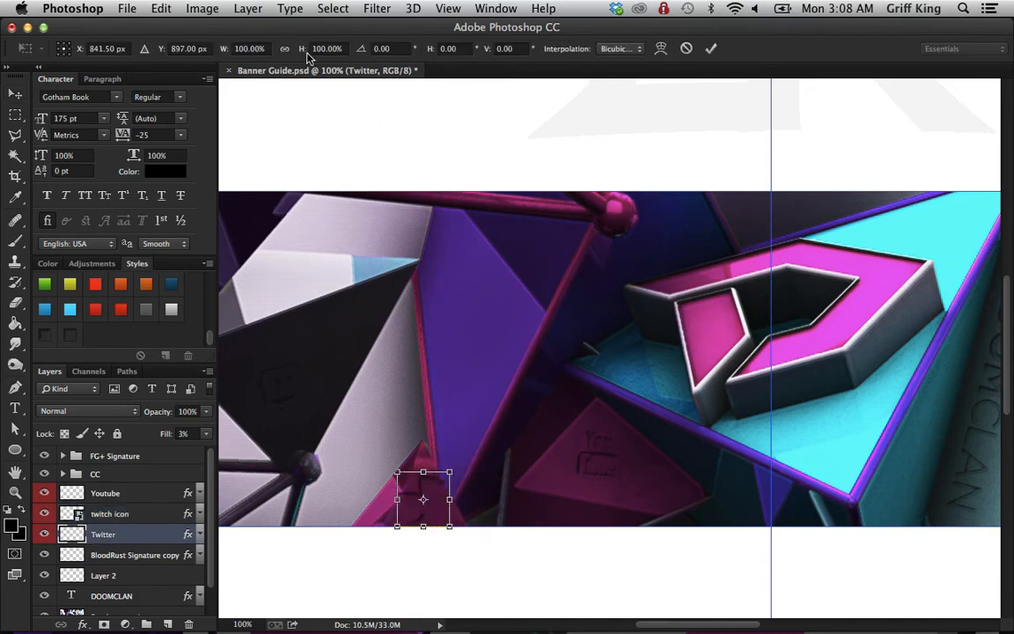
drag(322, 48, 229, 58)
text(89)
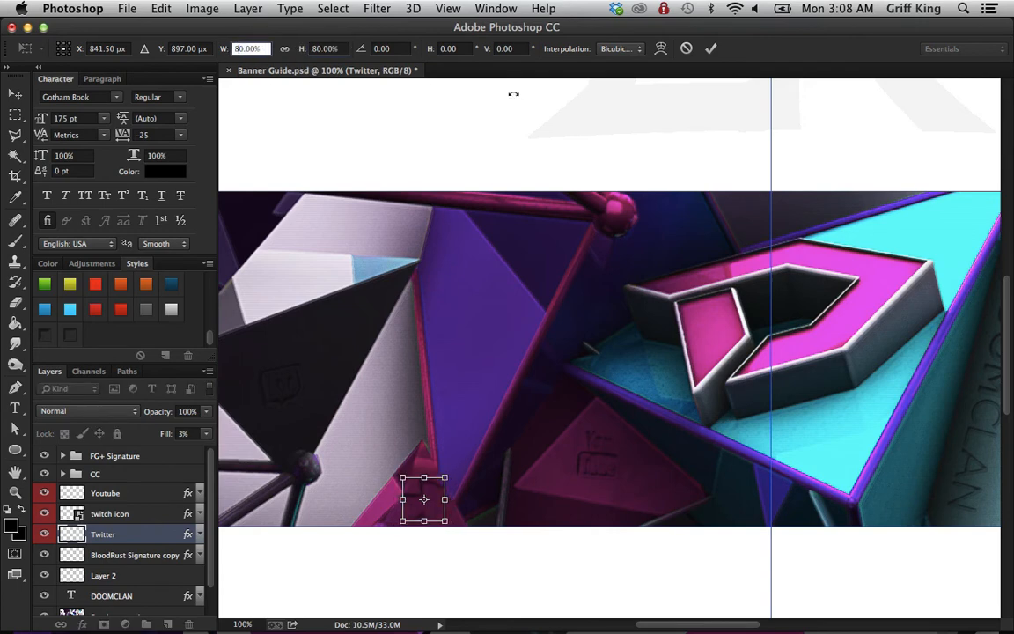
text(7)
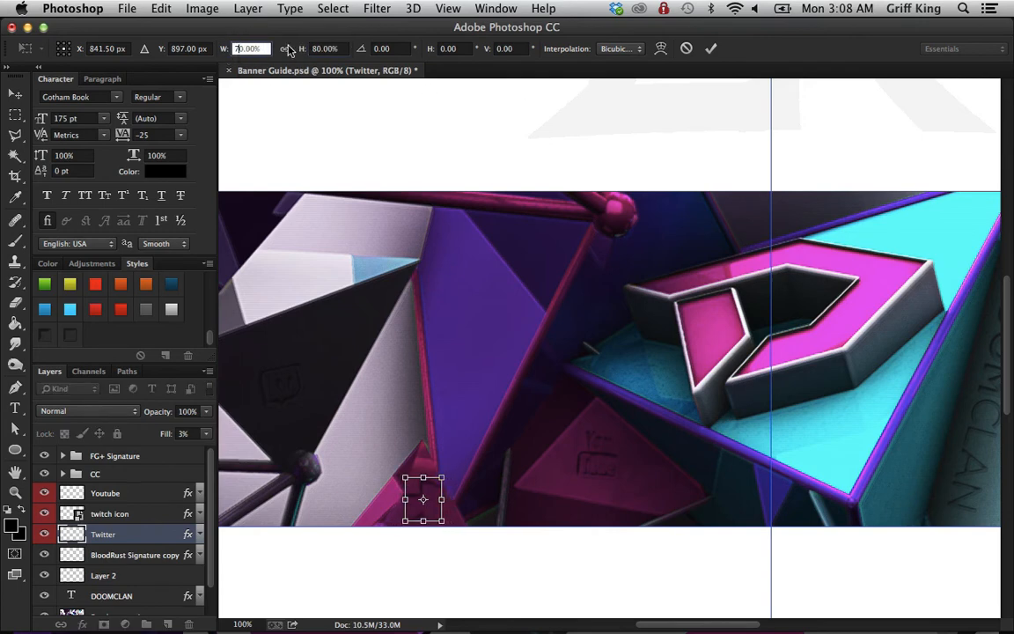
drag(312, 48, 317, 49)
text(7)
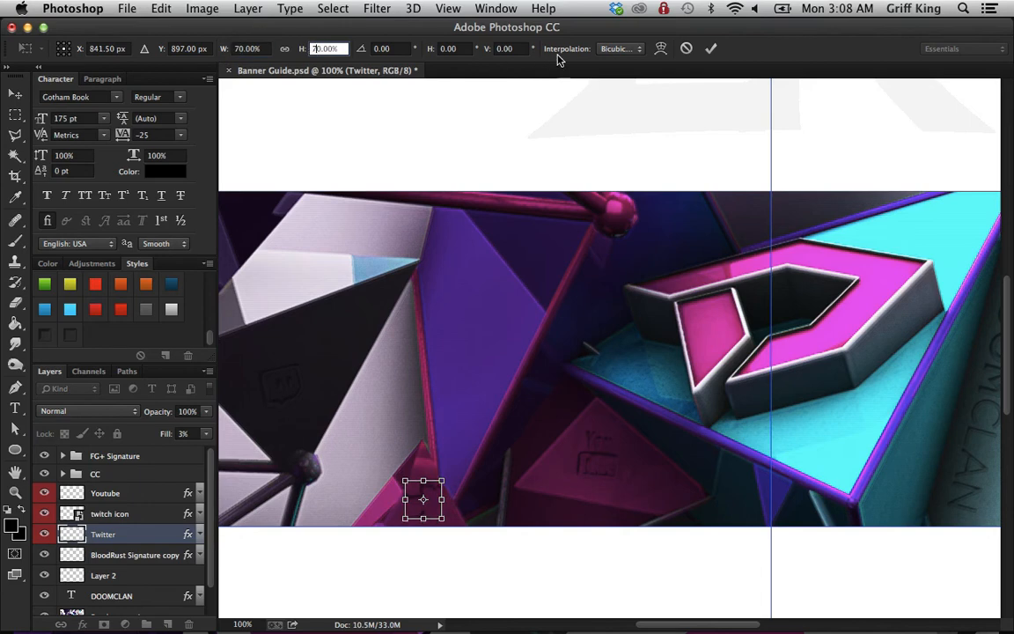
click(710, 50)
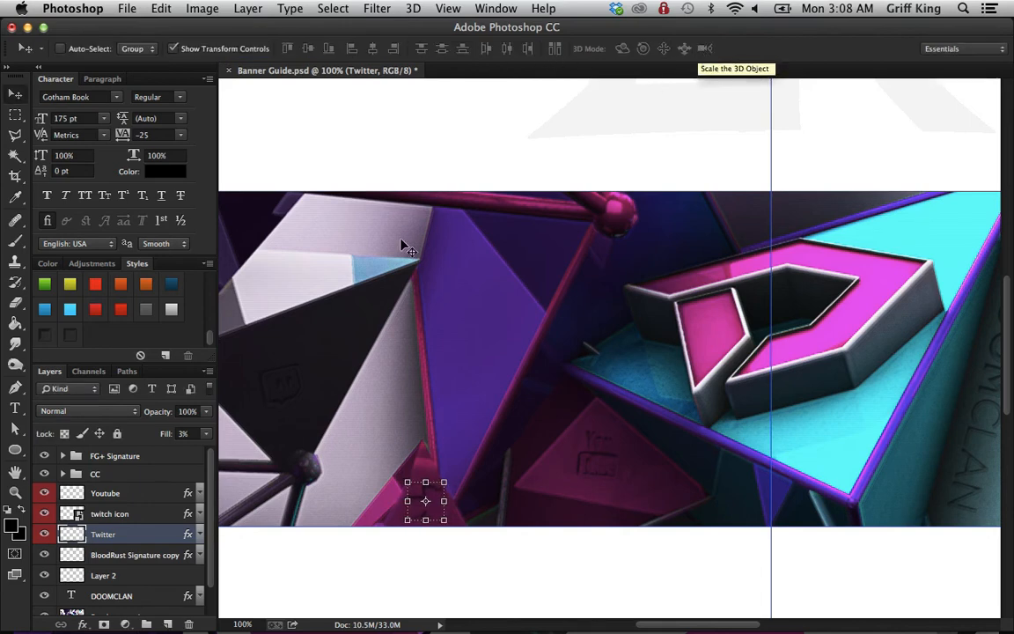
Step: Scale the Twitter icon down again to 95% in width and height, and nudge it slightly left
key(super+t)
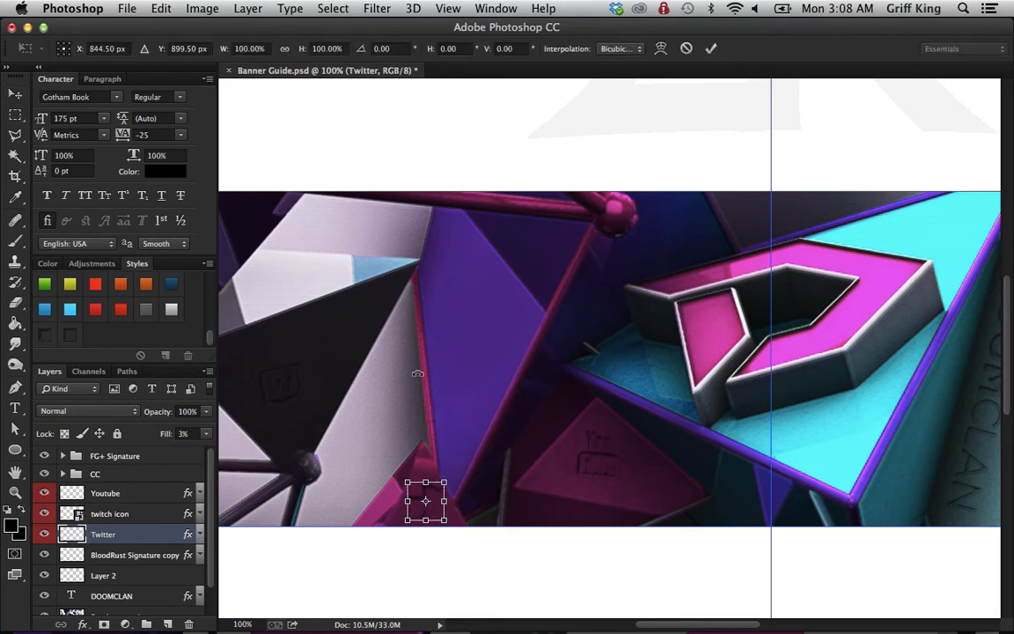
click(322, 46)
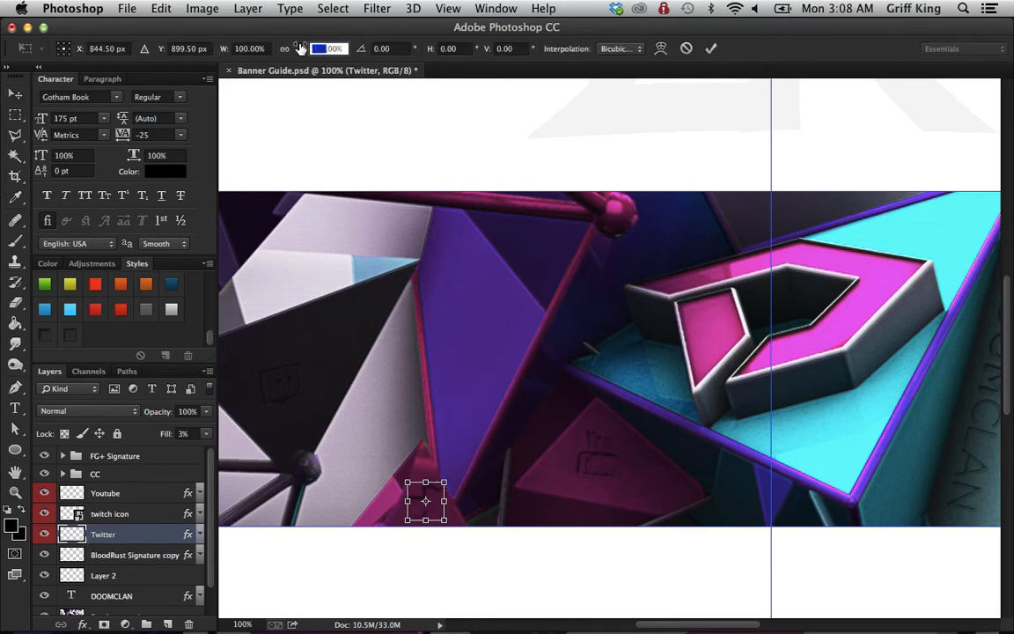
text(95)
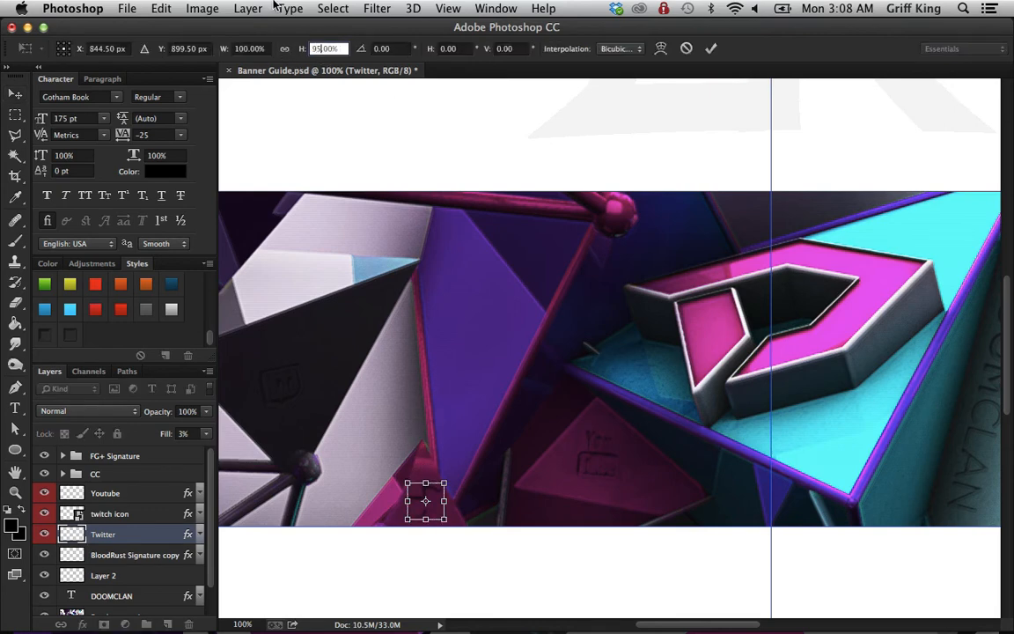
click(247, 47)
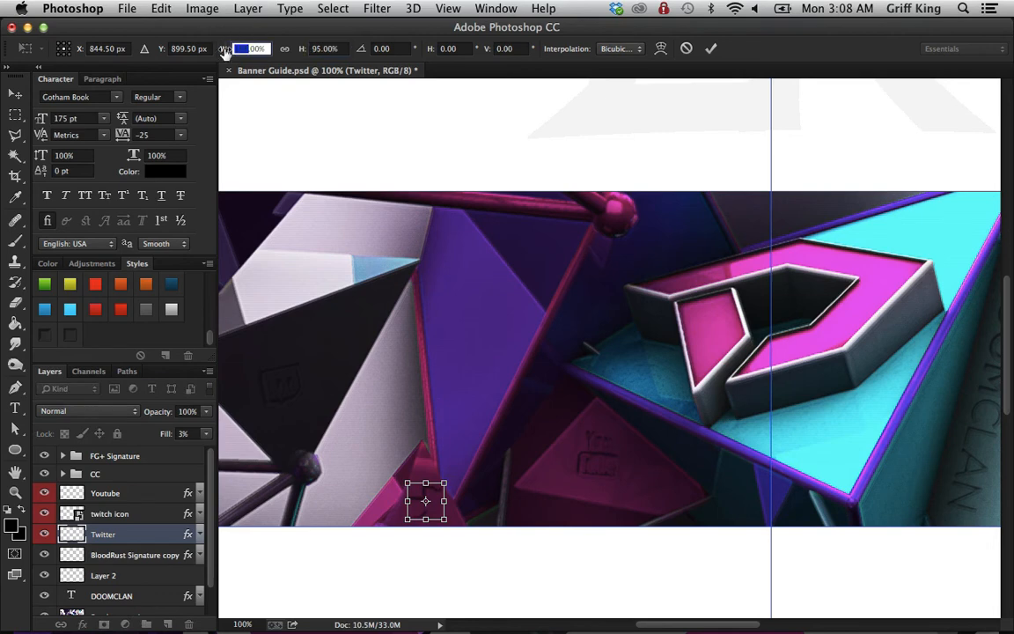
text(95)
key(Return)
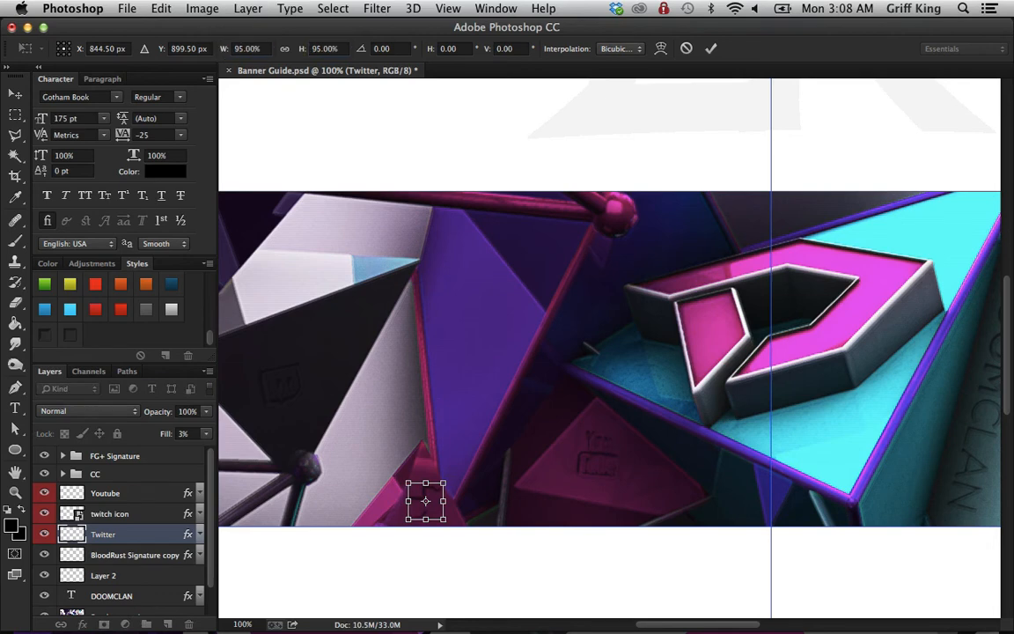
click(709, 49)
key(Left)
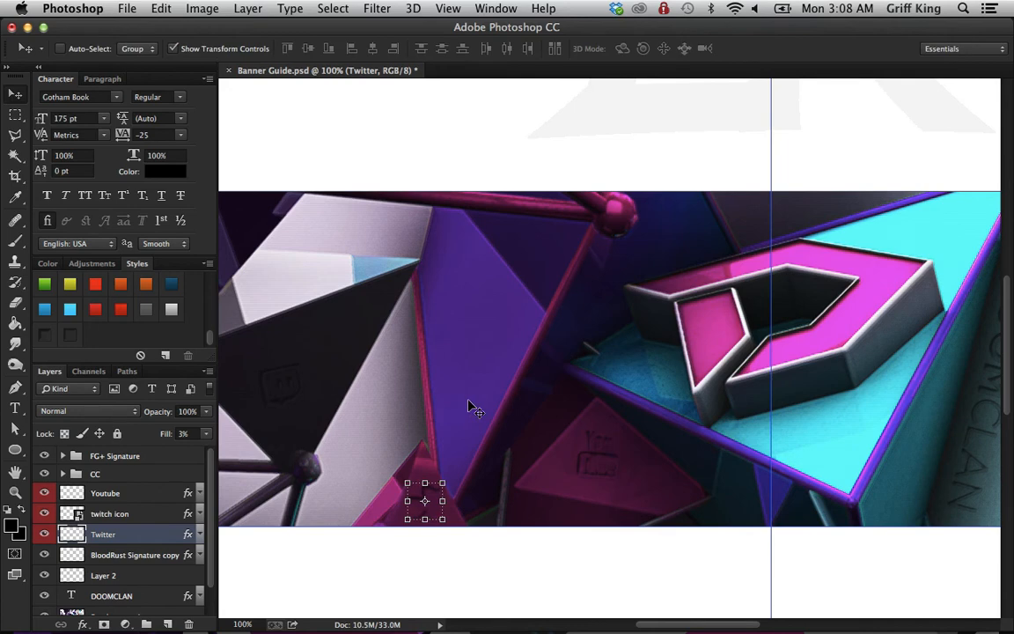
Step: Delete the Youtube layer to remove its icon from the dark magenta pyramid
click(15, 492)
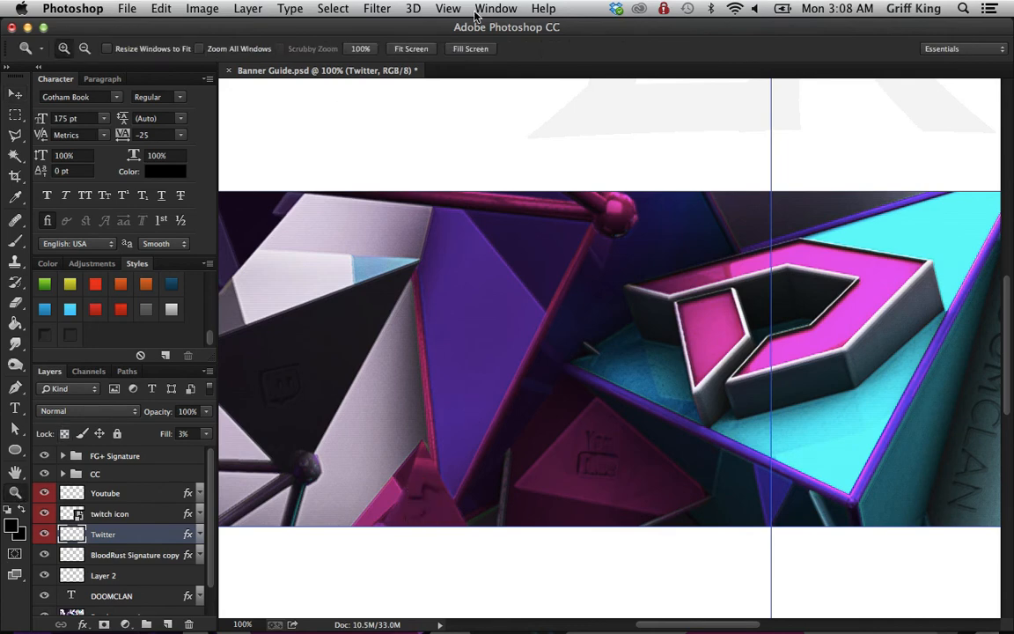
click(410, 49)
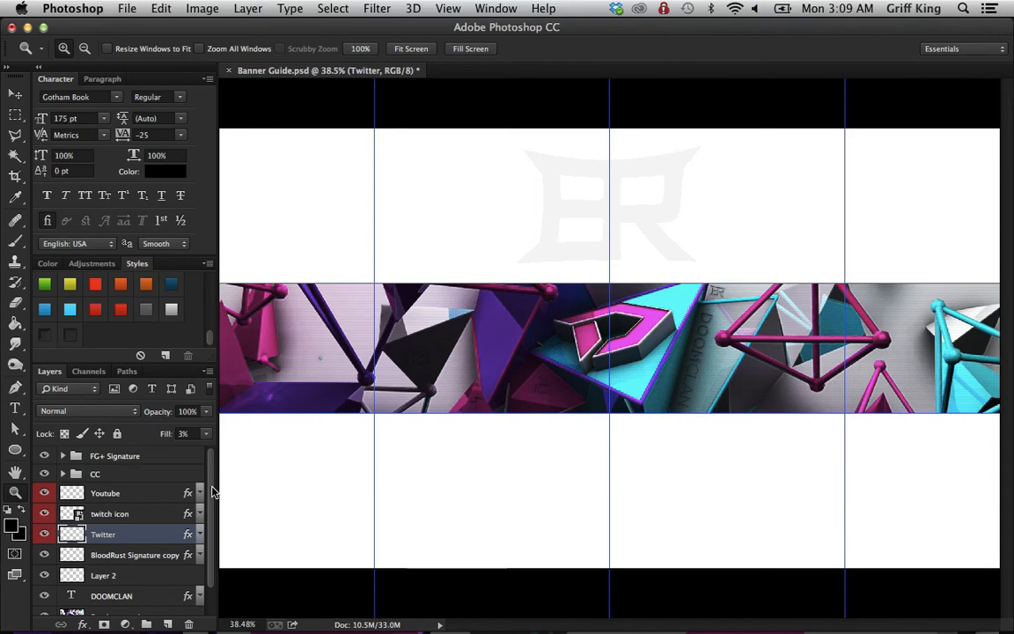
click(136, 493)
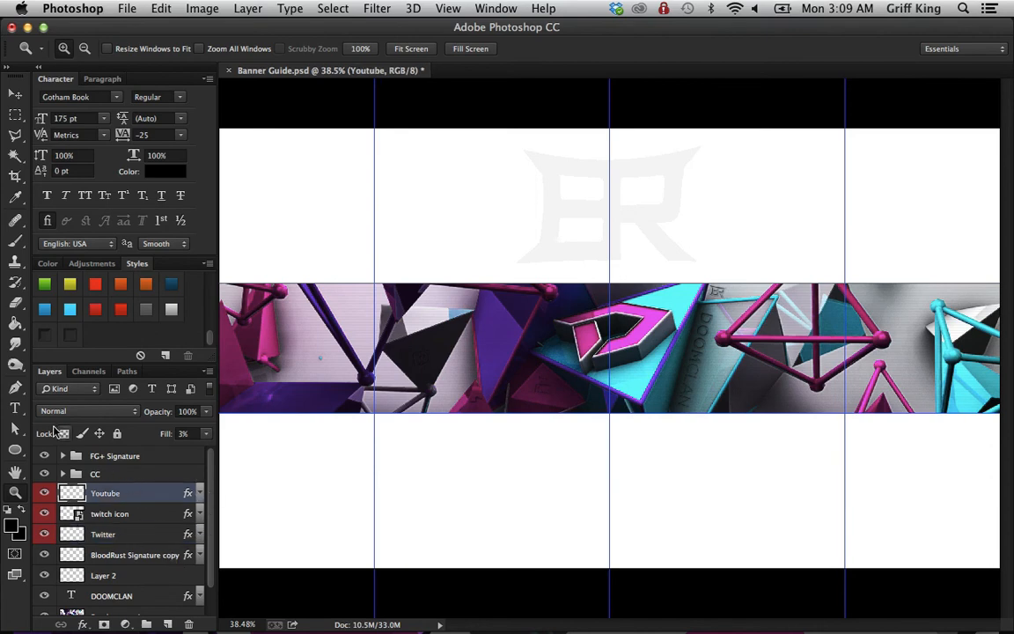
click(585, 403)
click(582, 408)
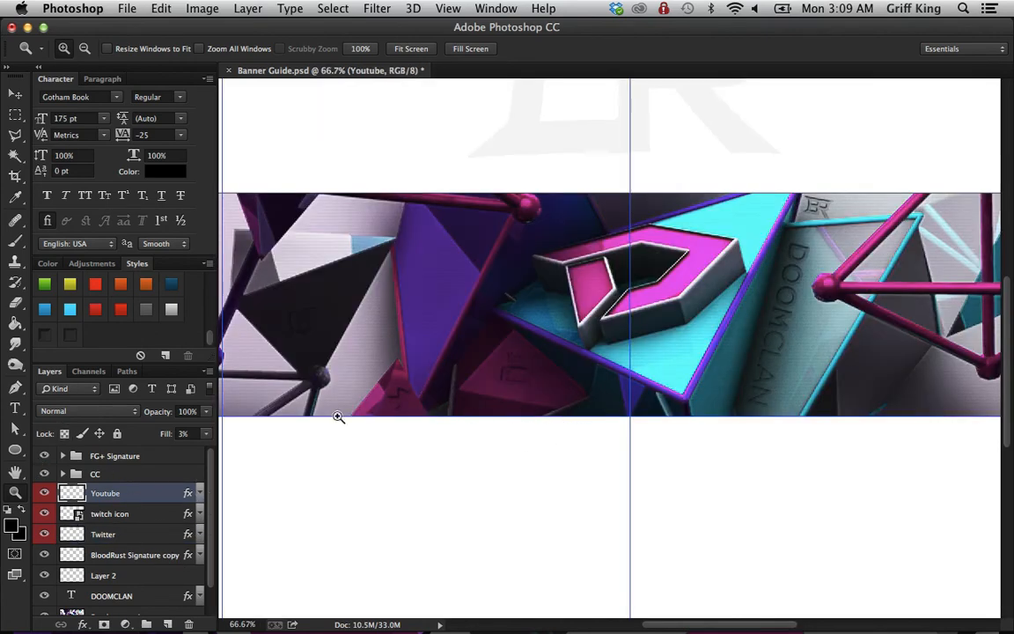
key(Delete)
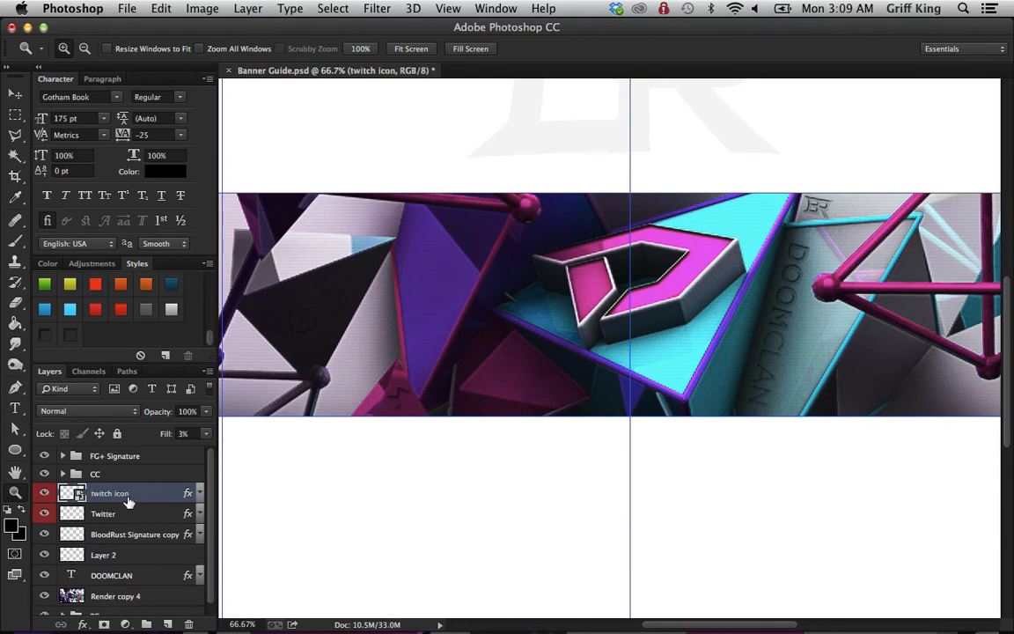
drag(669, 627, 702, 626)
click(132, 535)
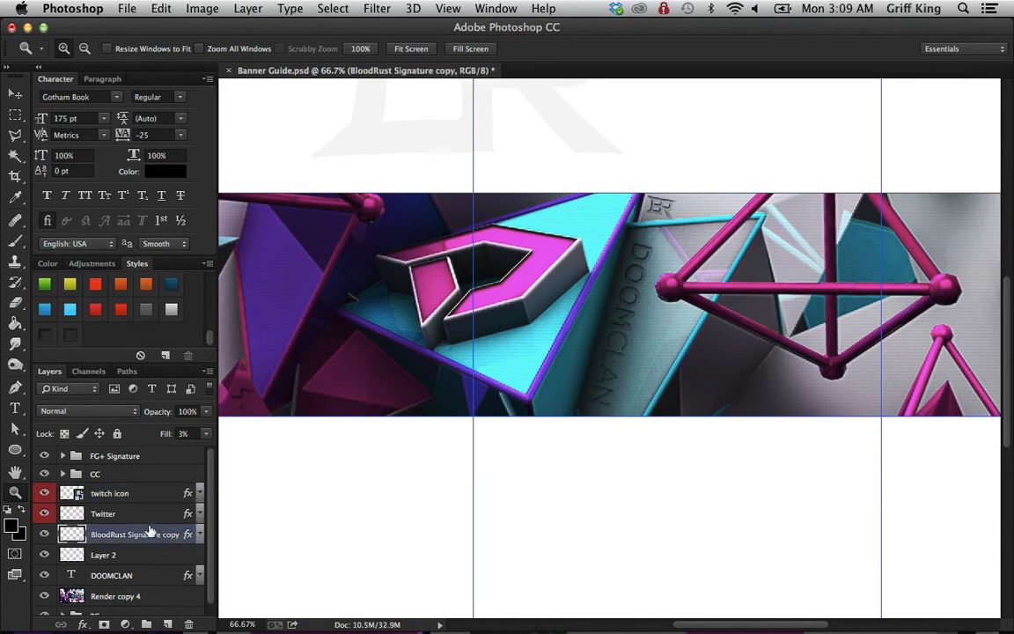
Step: Set the brightness of the Brightness/Contrast adjustment layer in the CC group to 11, with the whole banner in view
click(410, 49)
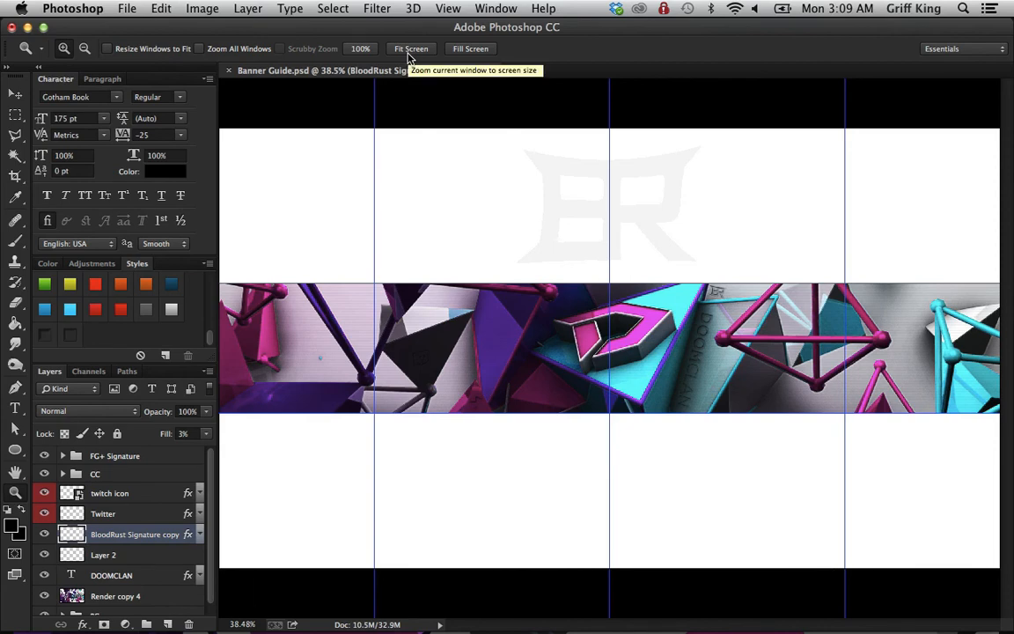
click(95, 476)
click(65, 474)
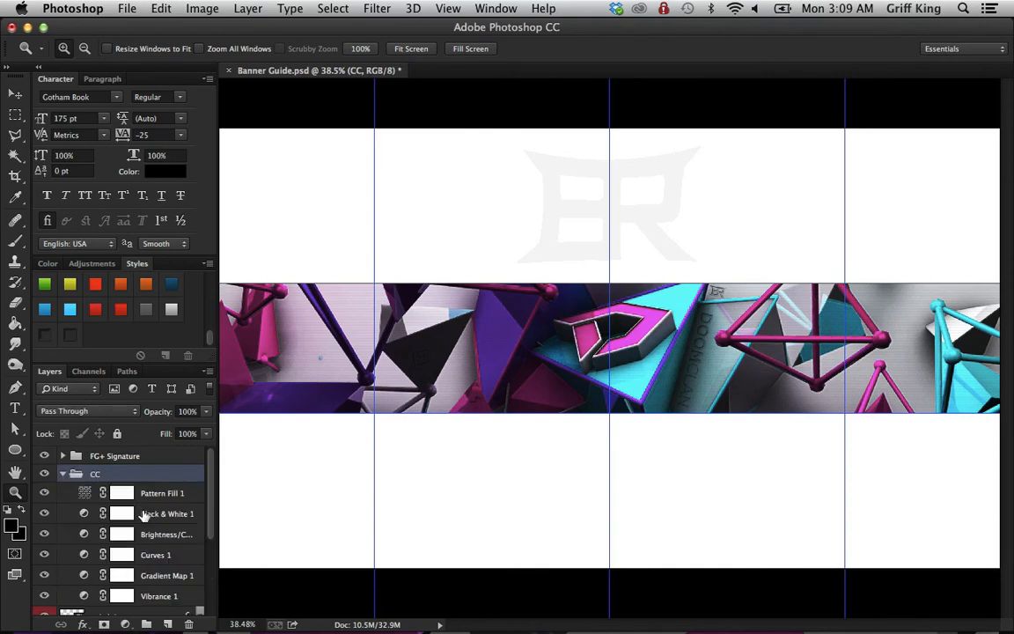
double_click(148, 532)
double_click(85, 534)
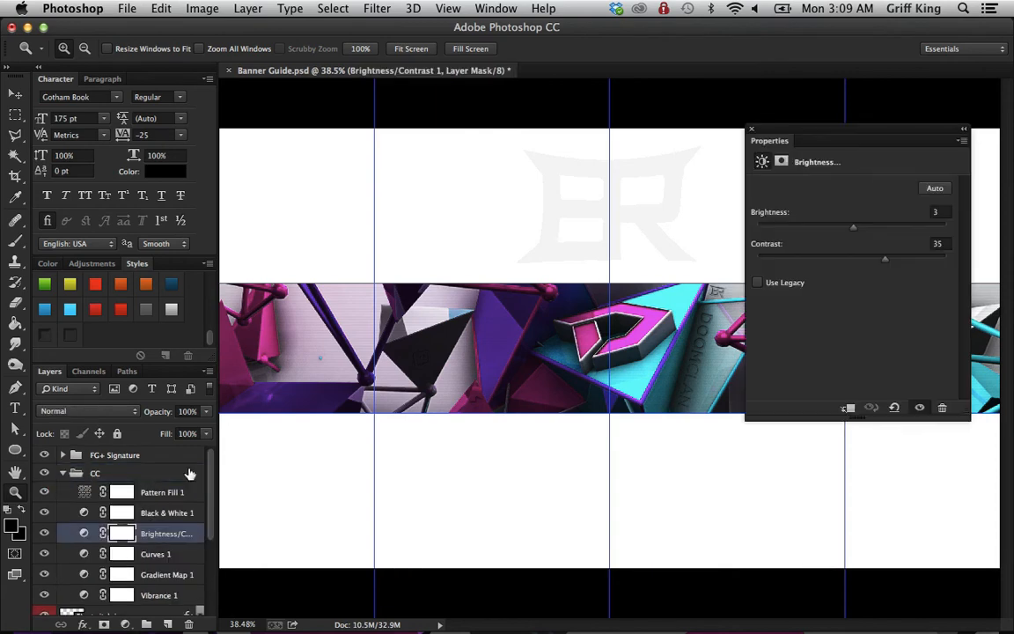
click(858, 231)
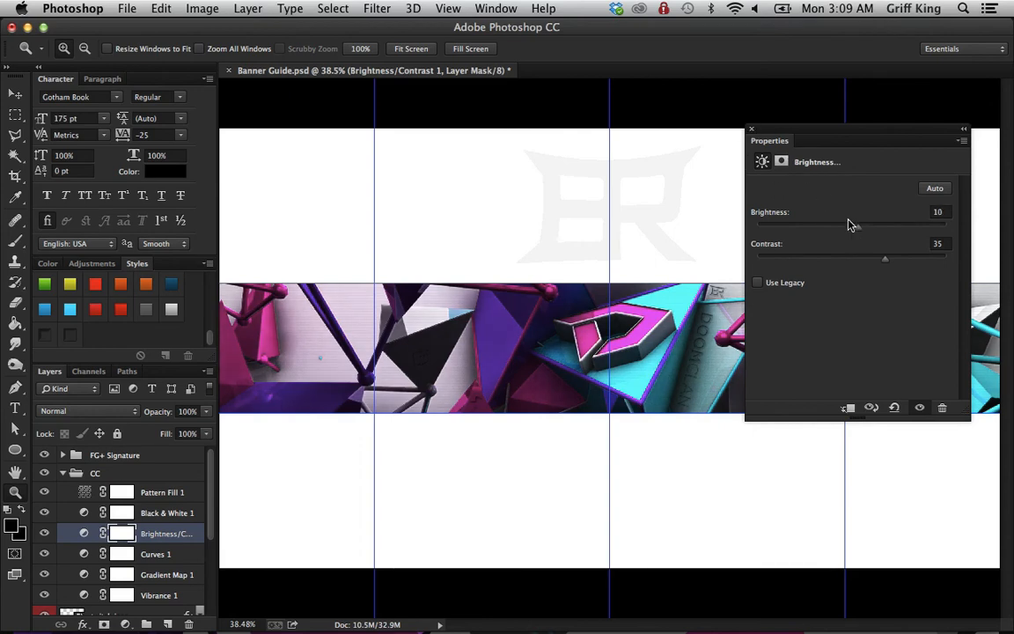
drag(860, 230, 858, 230)
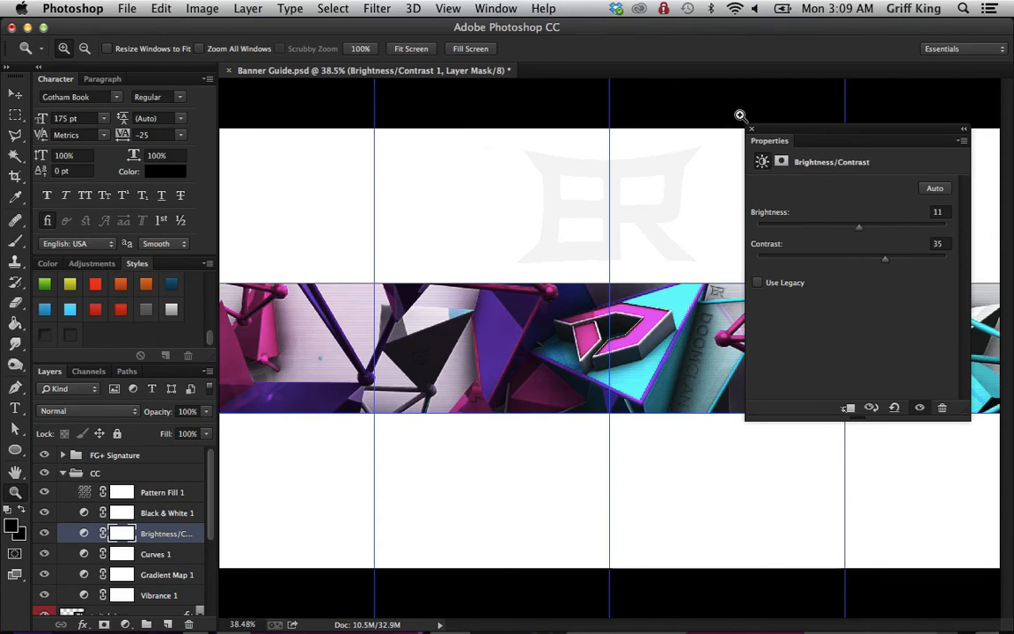
click(750, 129)
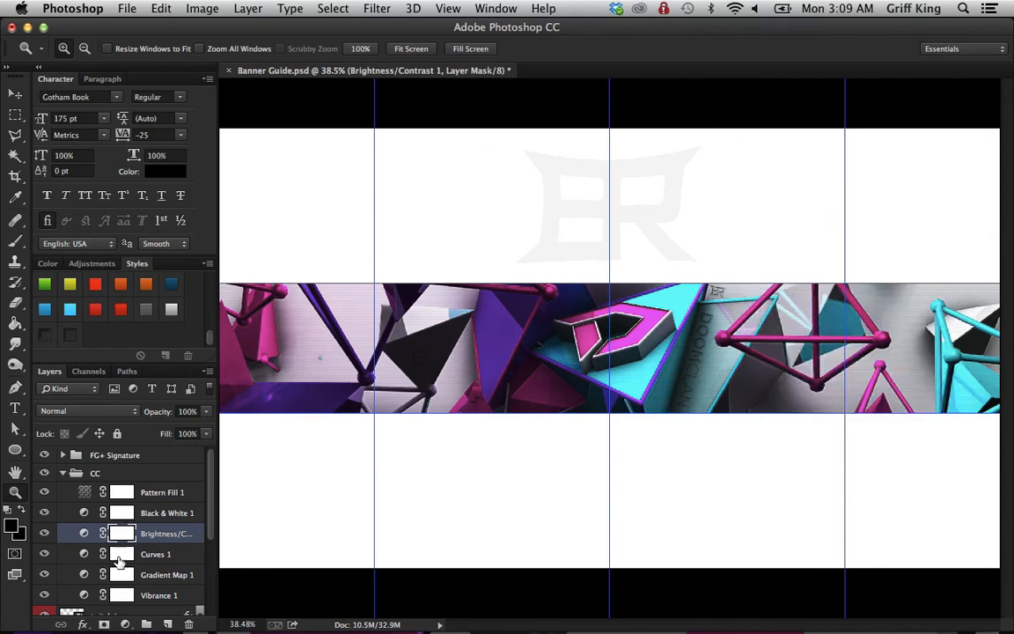
Step: Collapse the CC group and create a new layer group named Components above it
scroll(118, 560, down, 1)
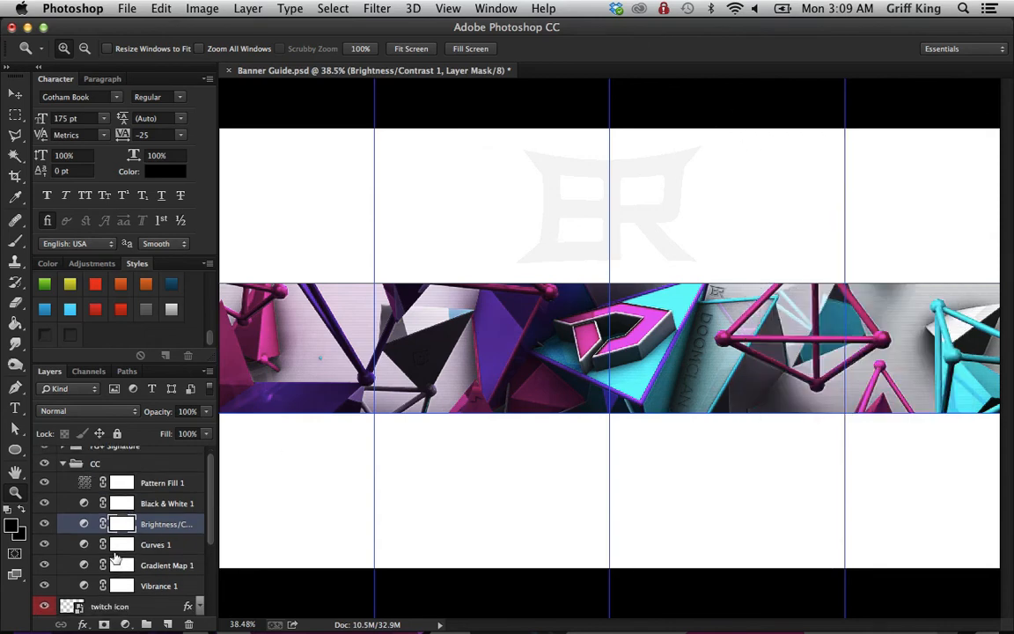
scroll(103, 553, up, 1)
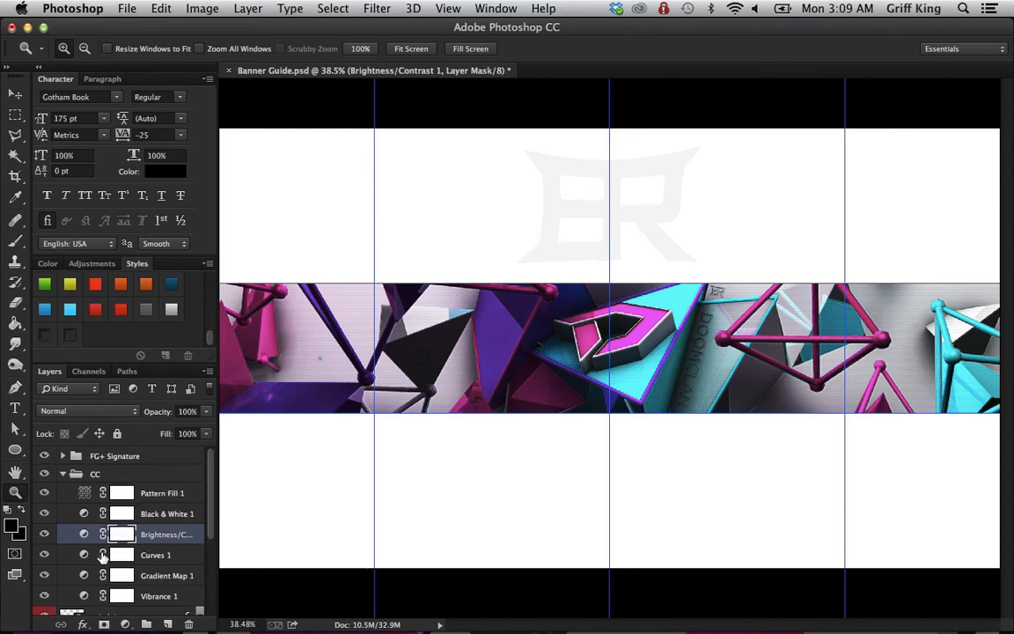
click(63, 475)
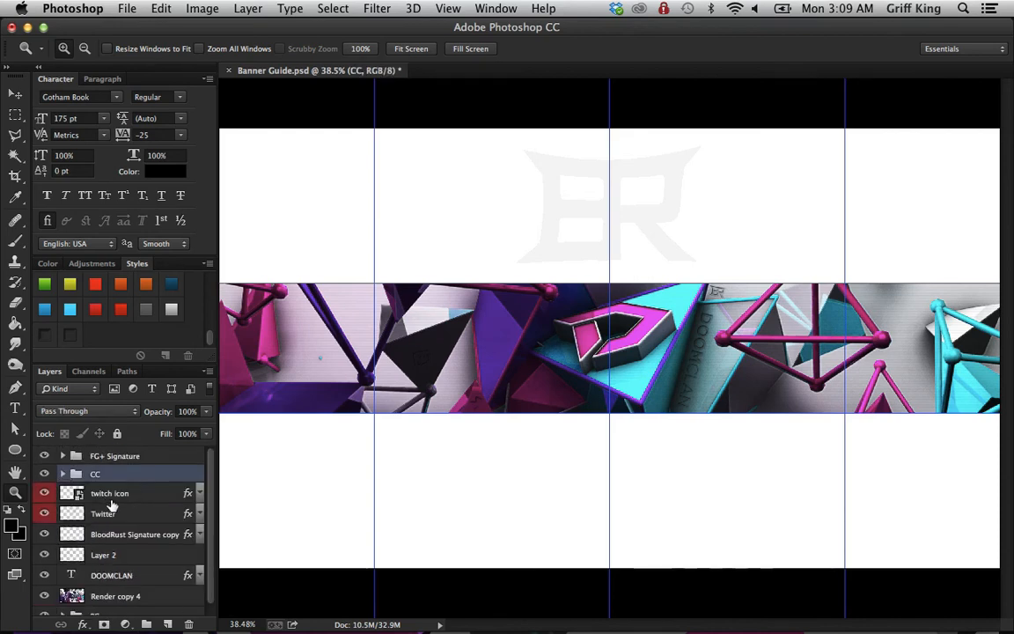
click(145, 623)
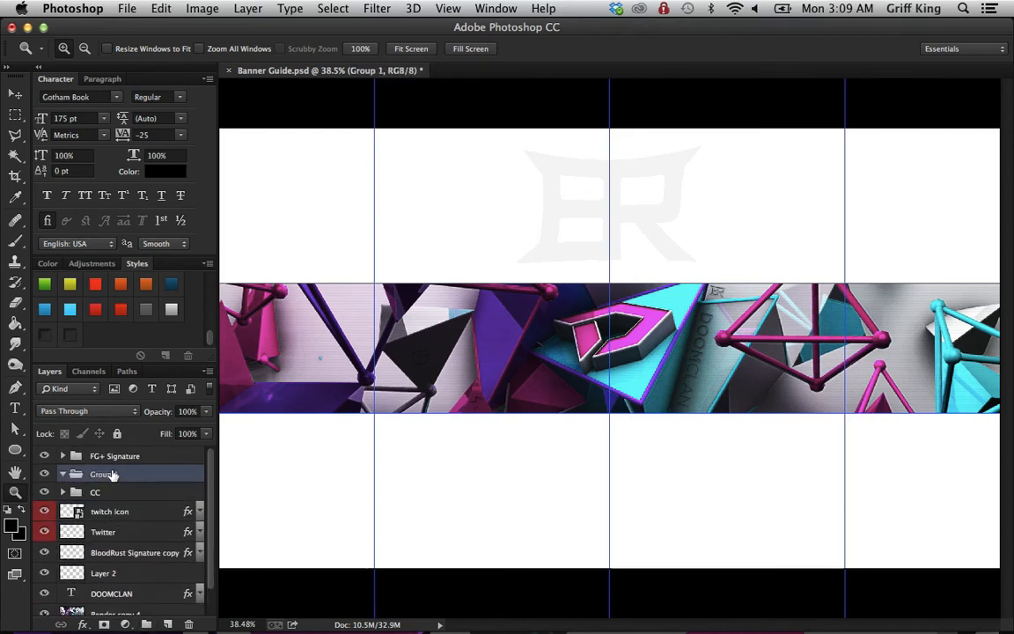
double_click(110, 474)
text(Components)
key(Return)
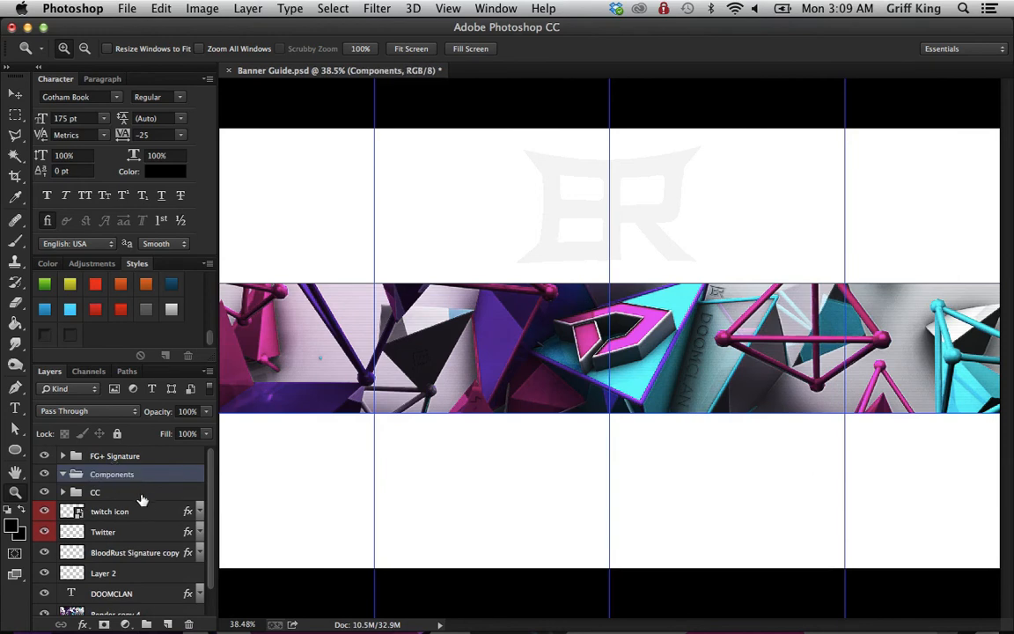
Step: Put the CC group and all layers down to Render copy 4 into the Components group, and collapse it
click(140, 494)
scroll(128, 548, down, 1)
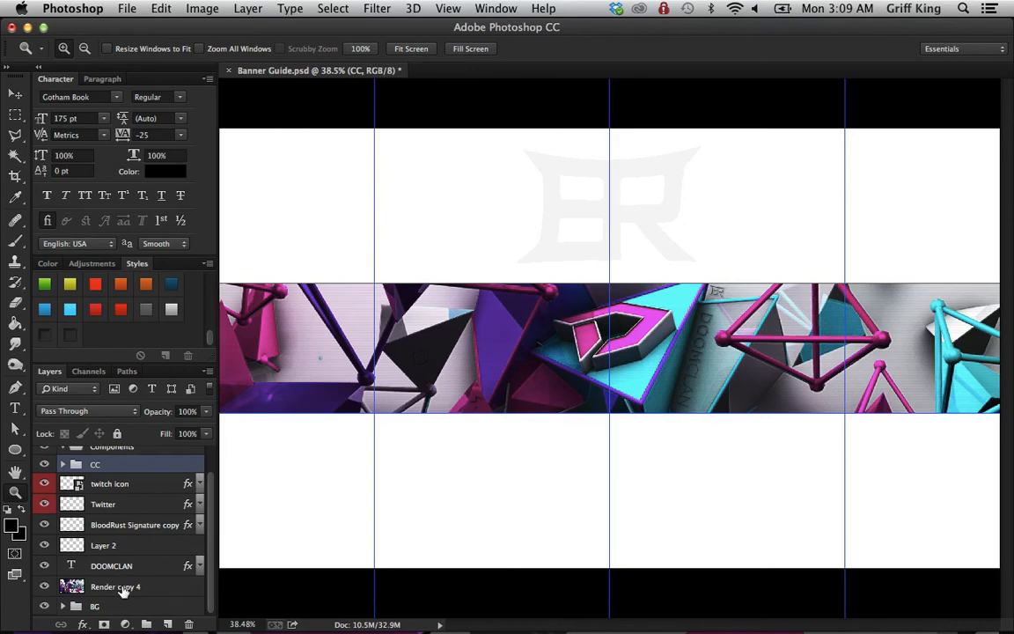
scroll(124, 572, up, 1)
click(127, 475)
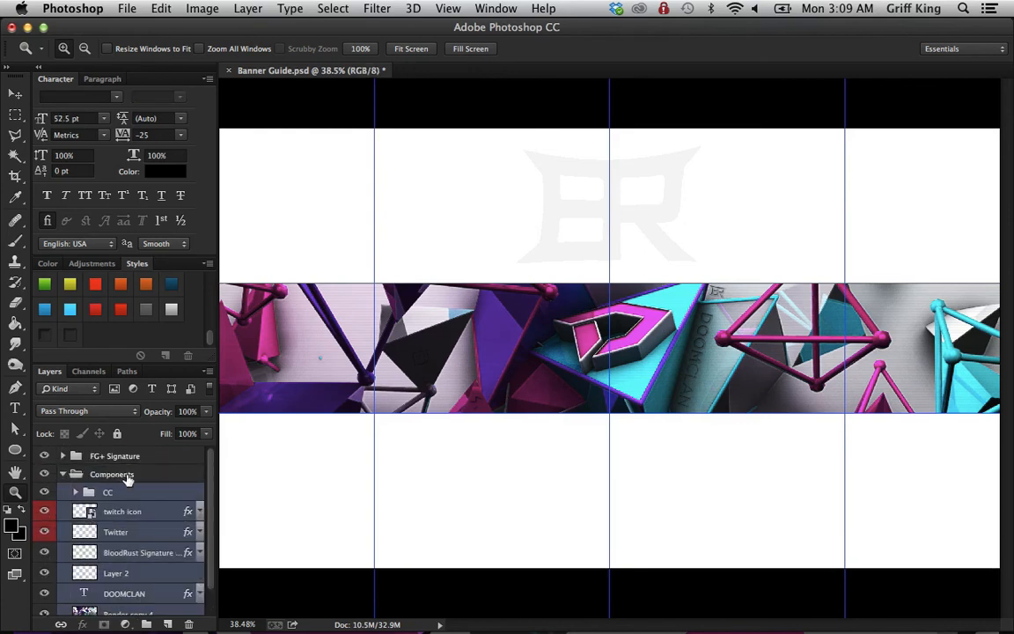
click(128, 476)
click(62, 474)
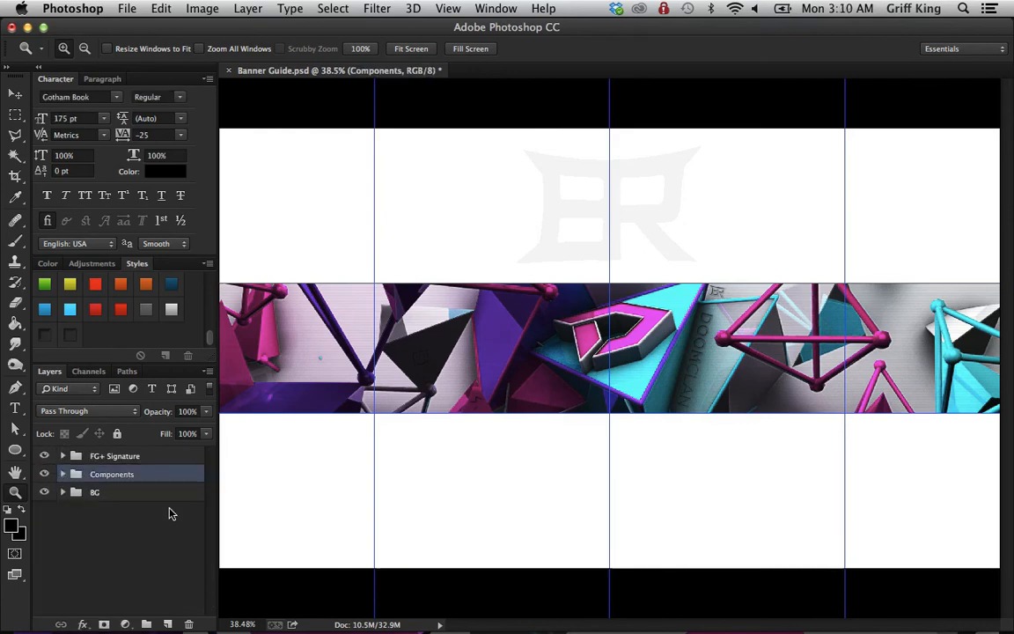
Step: Duplicate the Components group and merge the duplicate into a single layer
key(super+j)
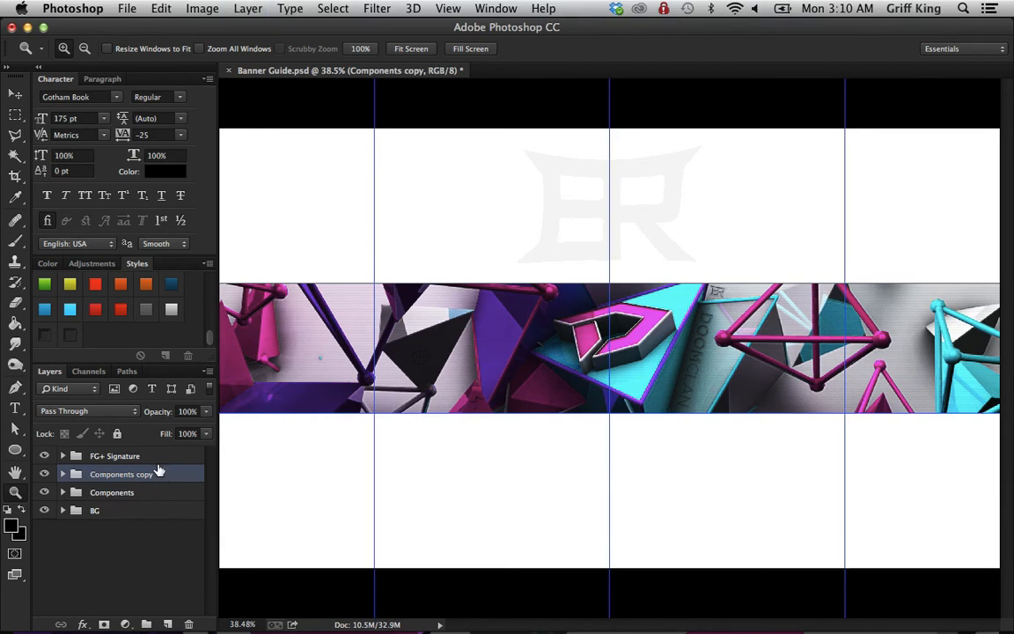
right_click(159, 472)
key(Escape)
click(166, 493)
click(169, 476)
right_click(170, 478)
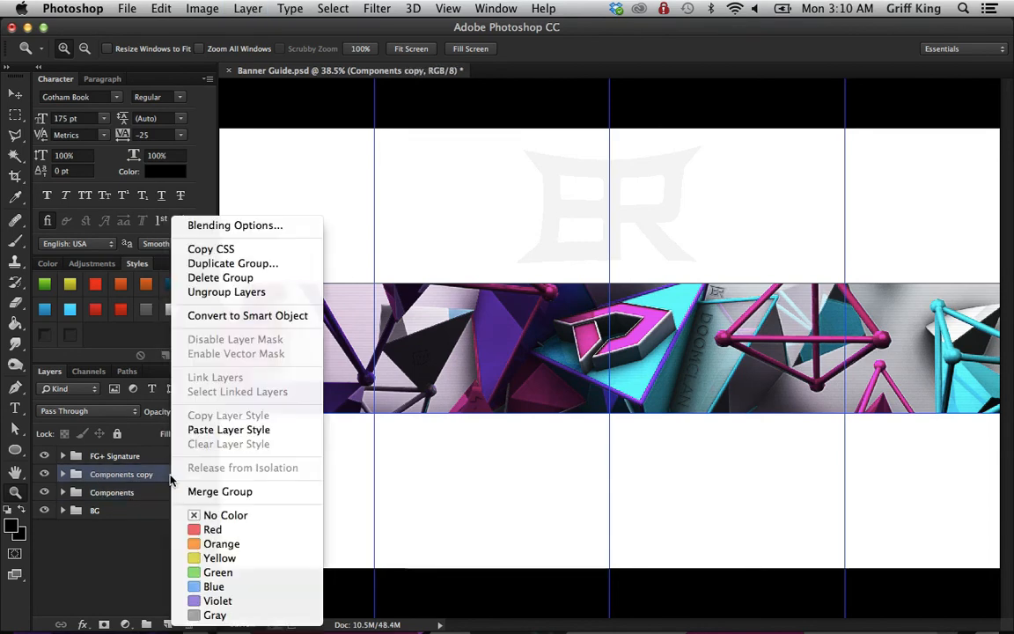
click(190, 493)
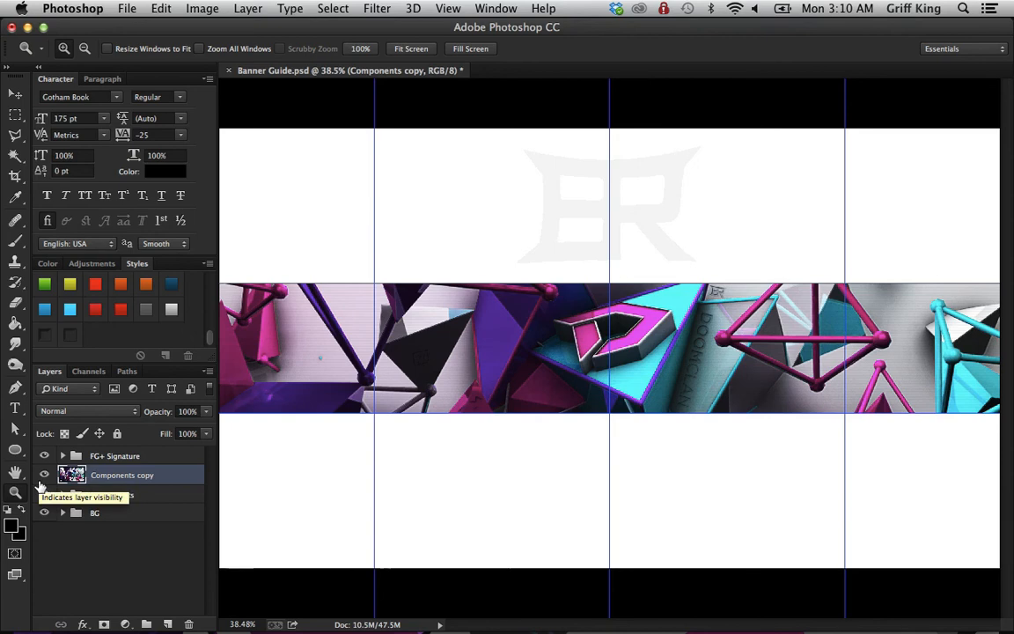
click(62, 494)
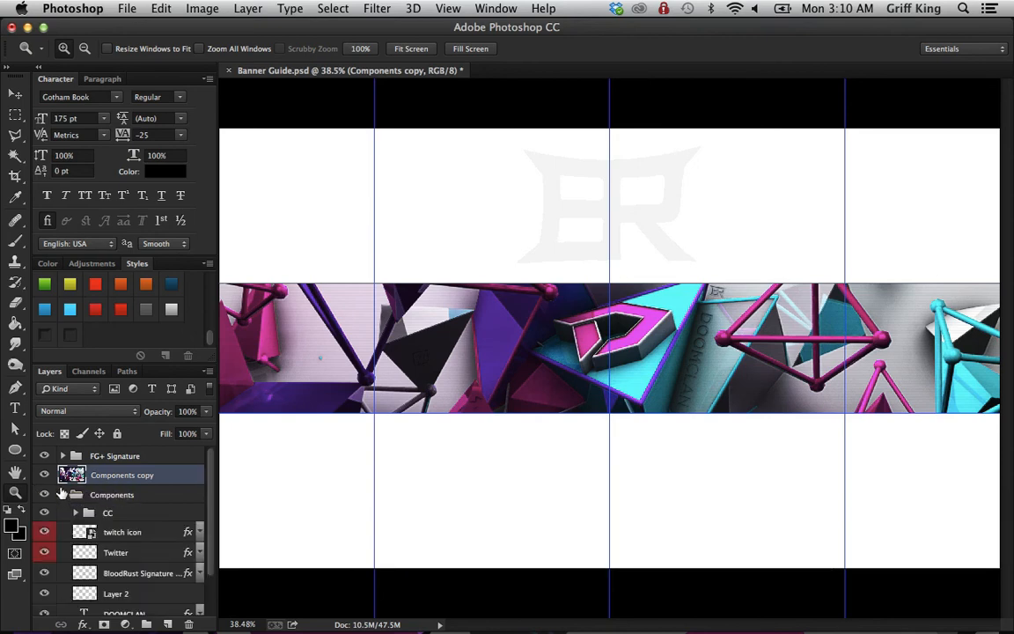
scroll(104, 474, down, 2)
scroll(110, 532, up, 1)
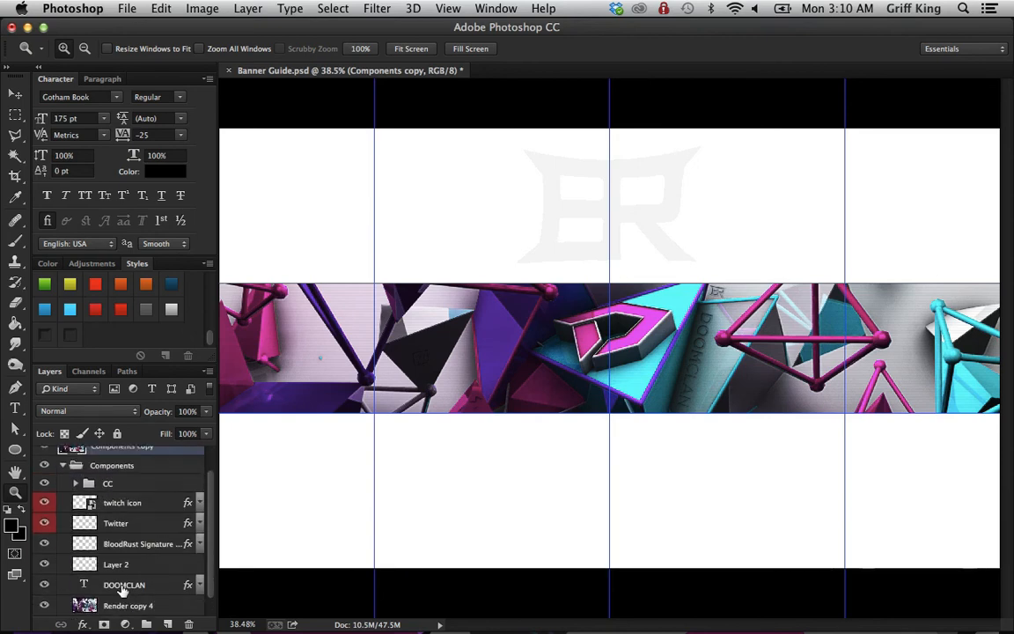
click(62, 473)
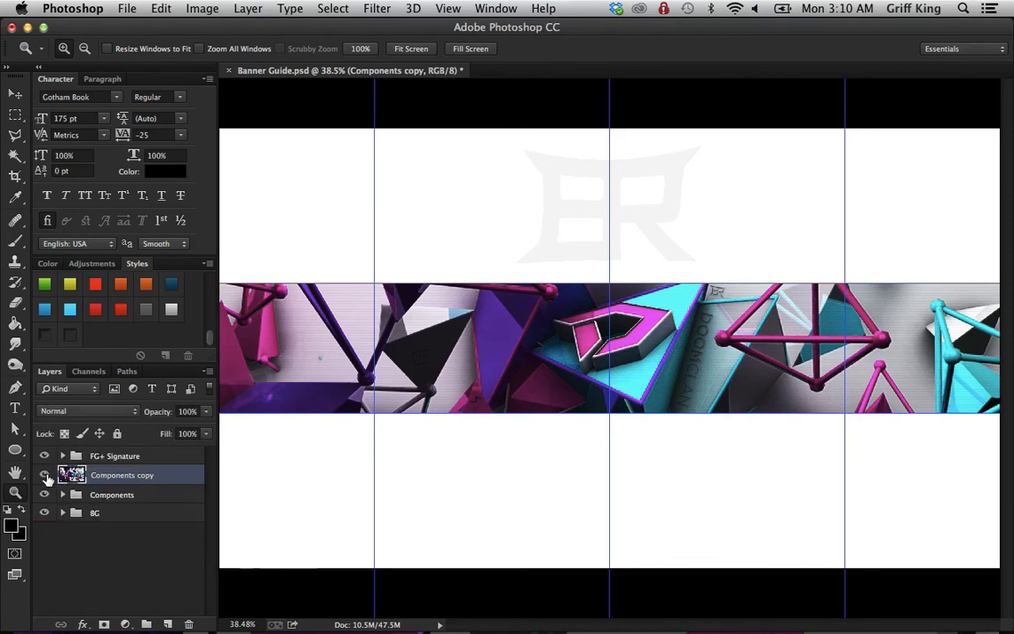
right_click(168, 475)
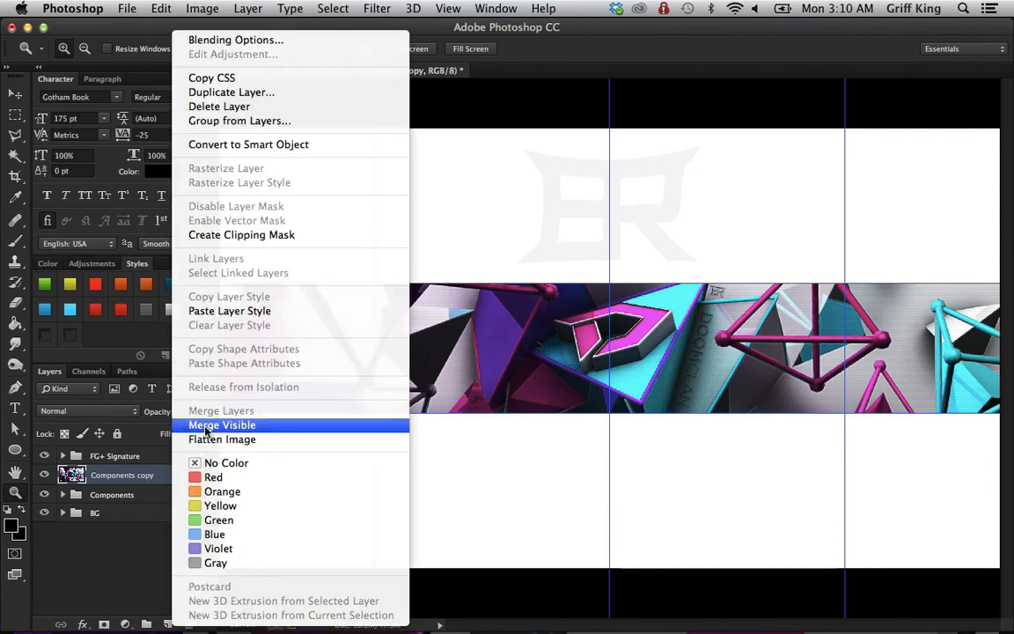
click(142, 489)
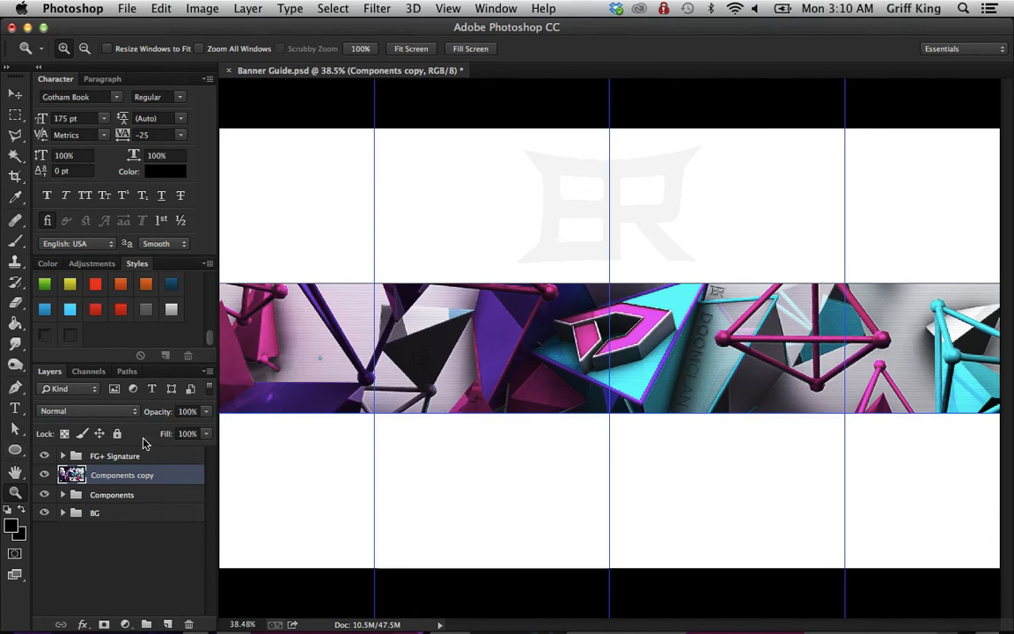
Step: Duplicate the merged Components copy layer and apply a Lens Blur with radius 45 to the duplicate
key(super+j)
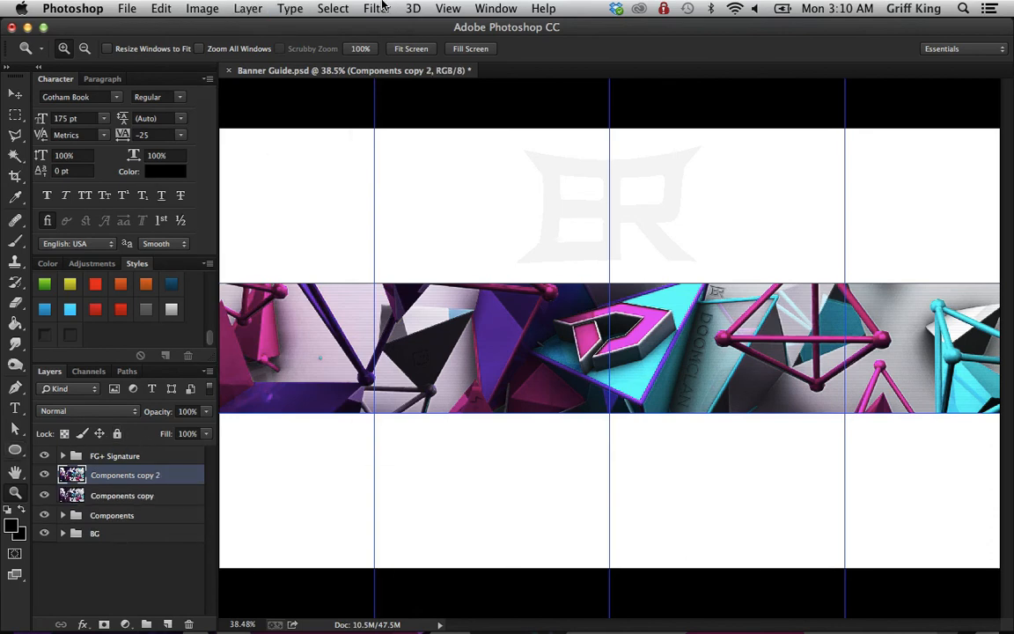
click(377, 8)
mouse_move(485, 212)
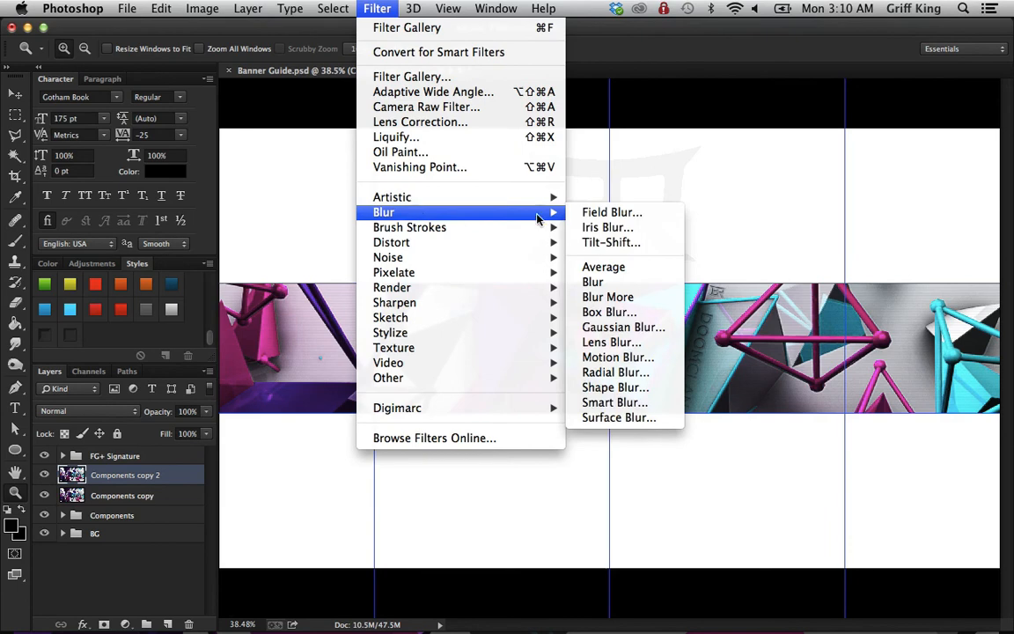
click(611, 342)
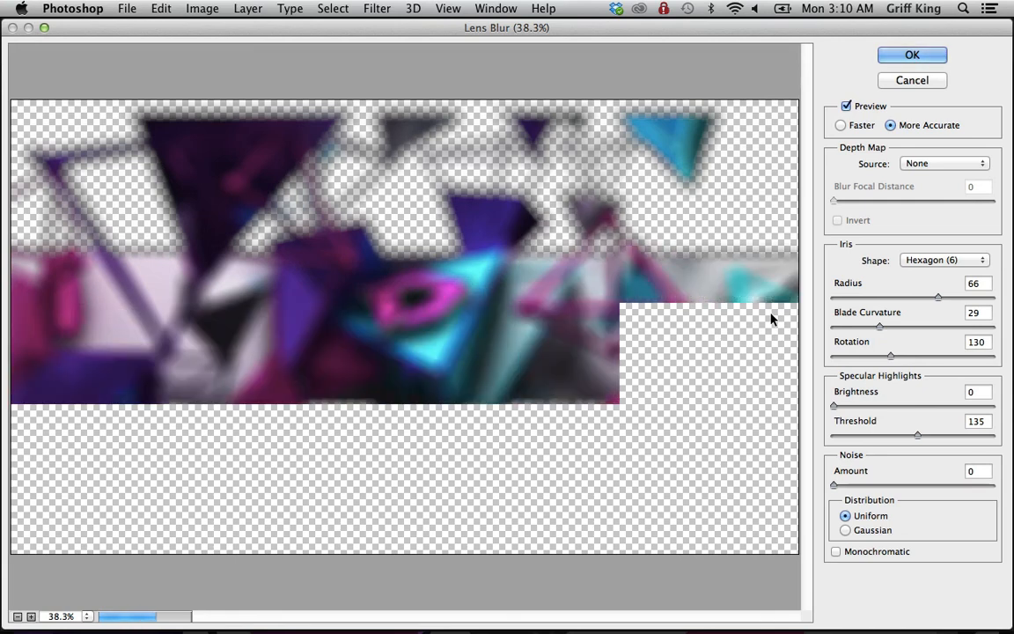
drag(937, 297, 902, 301)
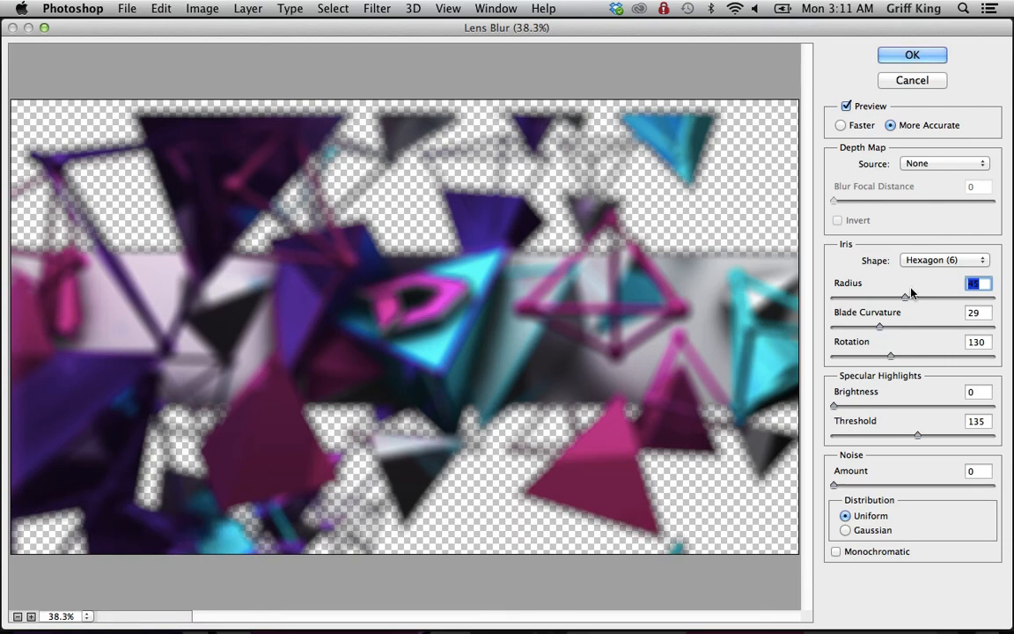
click(890, 58)
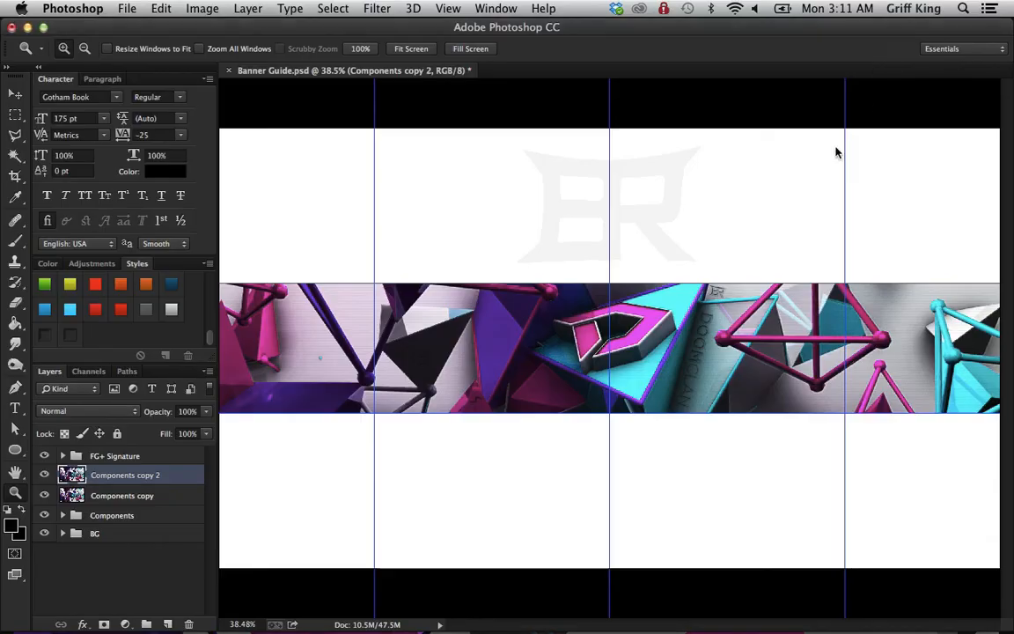
Step: Erase the blurred layer at 100% opacity over the central logo, the DOOMCLAN text and the neighbouring shapes
click(15, 302)
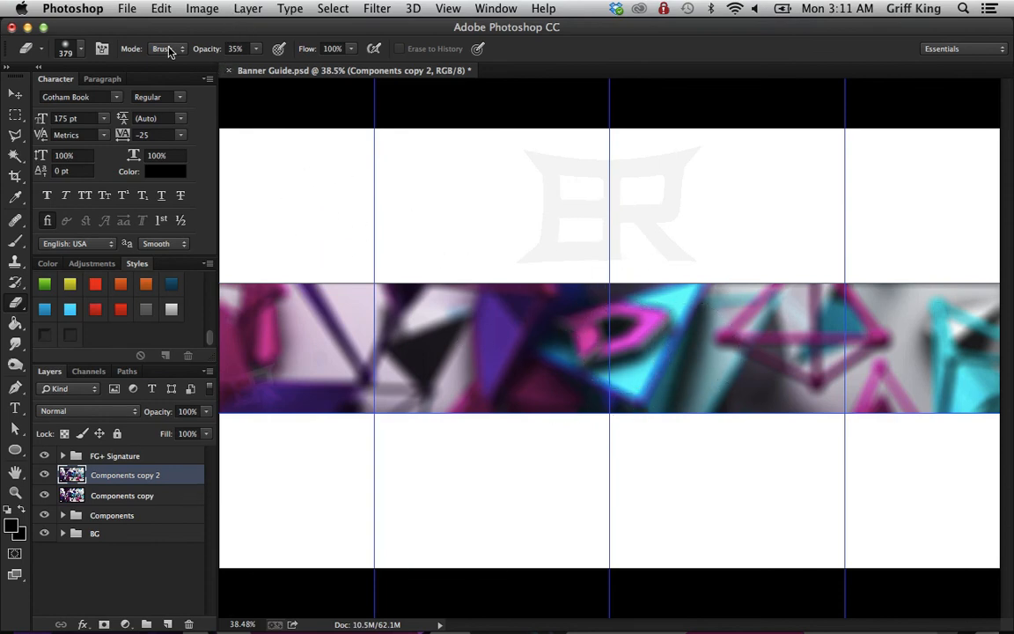
drag(198, 54, 624, 125)
mouse_move(675, 315)
mouse_down()
mouse_move(646, 407)
mouse_move(682, 347)
mouse_move(609, 345)
mouse_move(600, 374)
mouse_move(548, 417)
mouse_move(570, 434)
mouse_move(694, 395)
mouse_move(709, 346)
mouse_move(729, 332)
mouse_move(757, 351)
mouse_move(810, 340)
mouse_move(784, 320)
mouse_move(635, 400)
mouse_move(574, 370)
mouse_move(548, 303)
mouse_move(530, 312)
mouse_move(502, 403)
mouse_up()
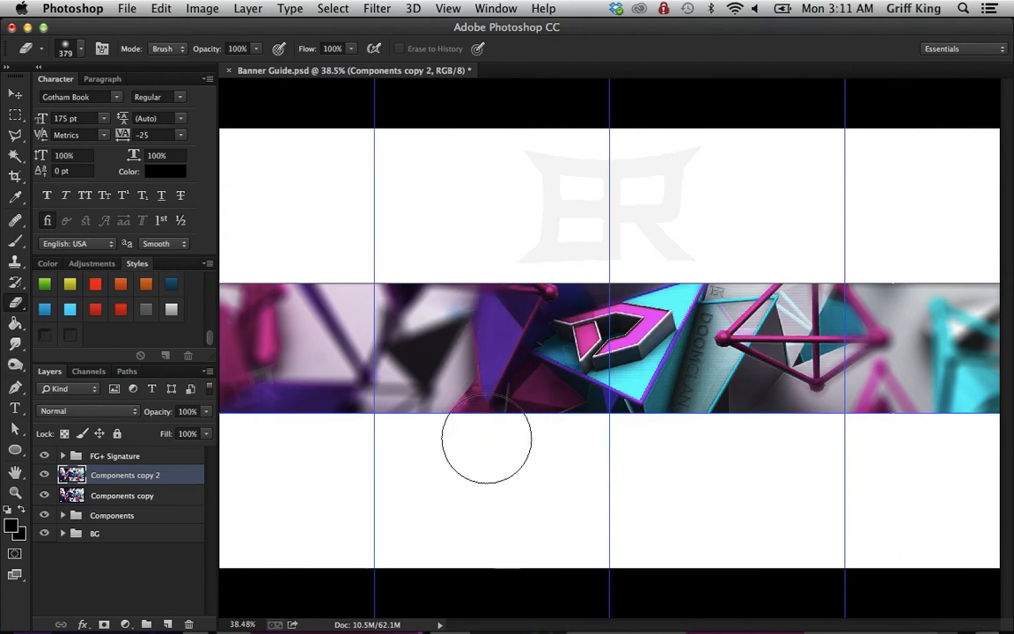
mouse_move(488, 443)
mouse_down()
mouse_move(530, 306)
mouse_move(498, 283)
mouse_move(498, 322)
mouse_move(514, 343)
mouse_move(480, 383)
mouse_move(450, 464)
mouse_up()
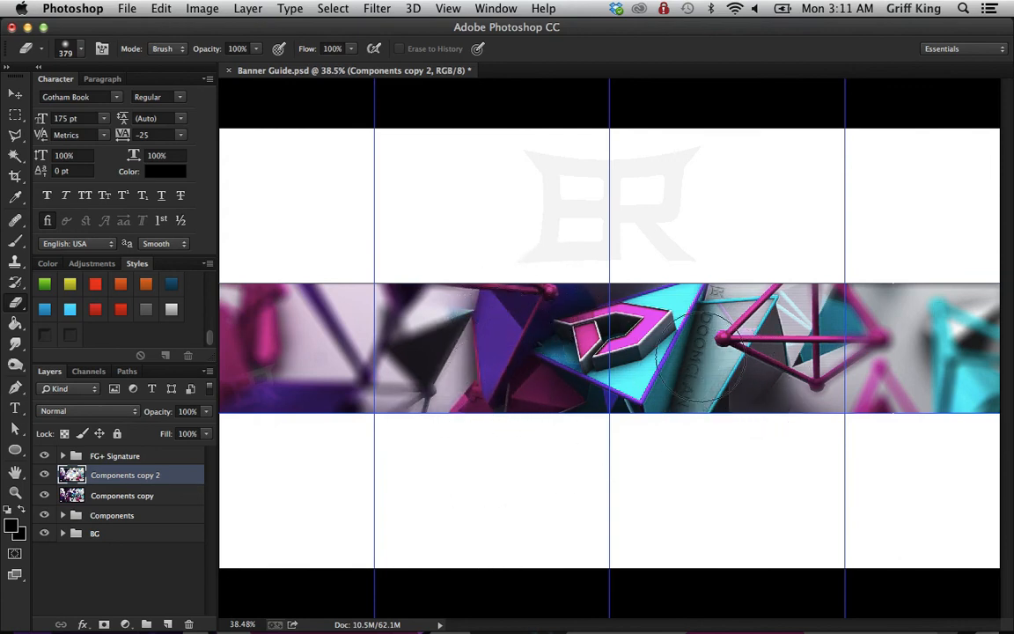
mouse_move(438, 365)
mouse_down()
mouse_move(465, 372)
mouse_move(437, 426)
mouse_up()
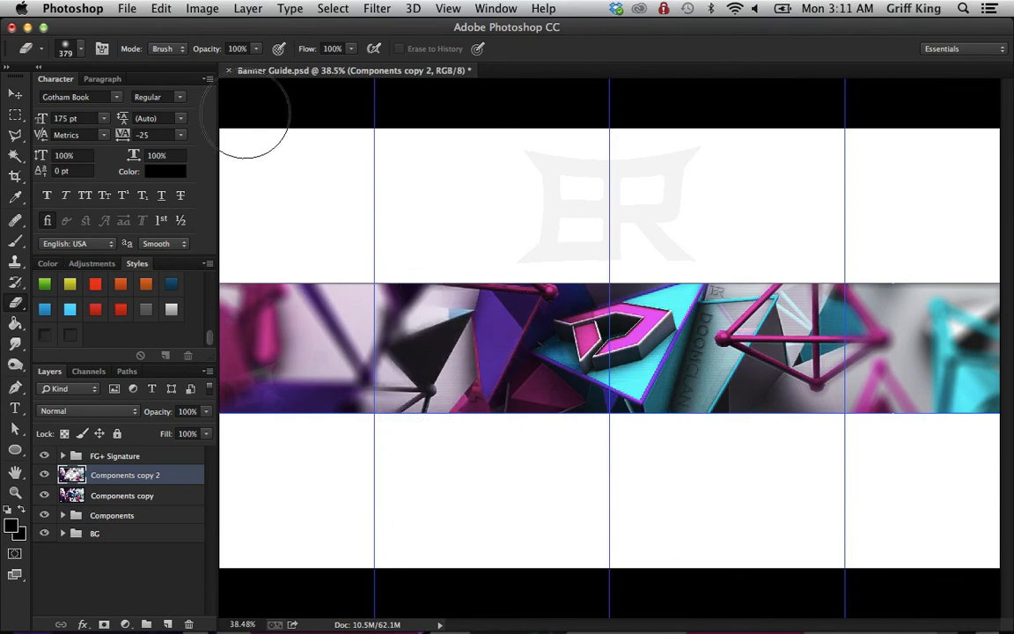
Step: Set the Eraser opacity to 55% and partly erase the blur on both sides of the sharp central area
click(196, 49)
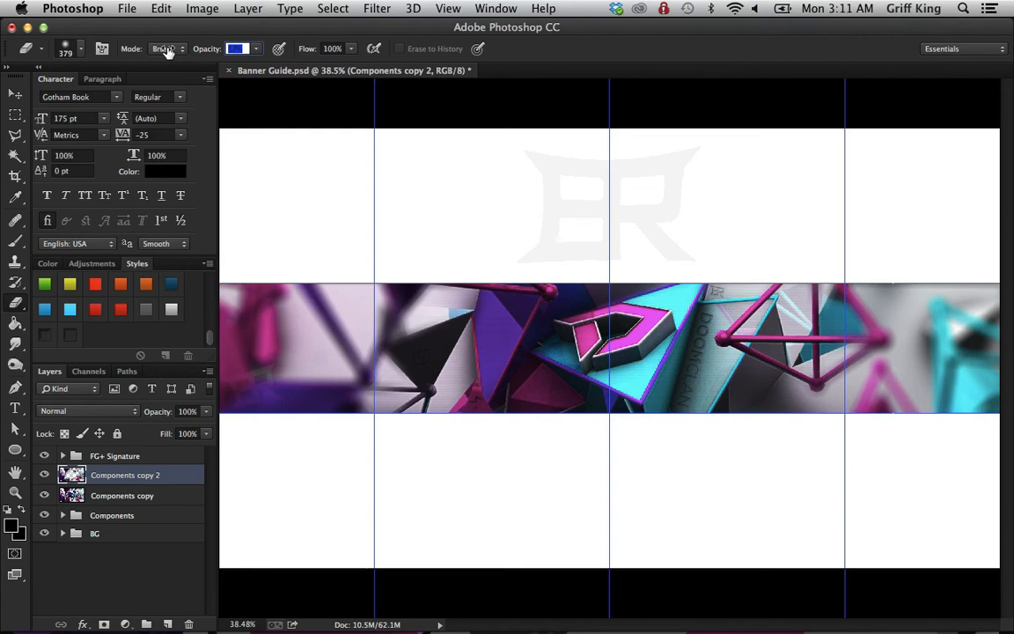
text(55)
key(Return)
mouse_move(353, 267)
mouse_down()
mouse_move(352, 300)
mouse_move(318, 344)
mouse_move(350, 379)
mouse_move(312, 425)
mouse_up()
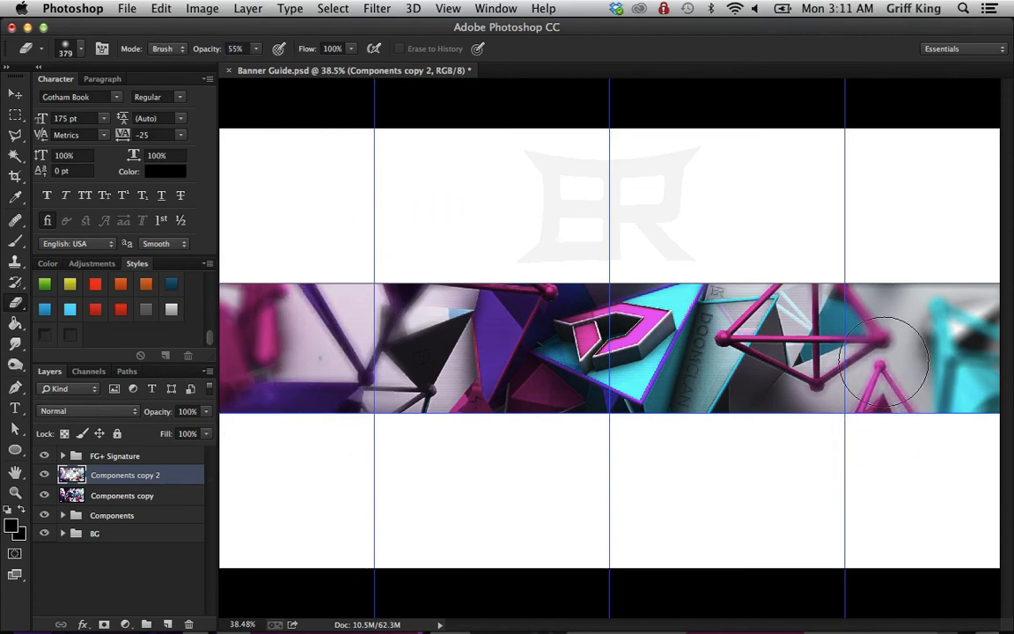
Step: Lightly erase the blur towards the banner's outer ends at 20% Eraser opacity, and merge the blurred layer with Components copy
click(202, 51)
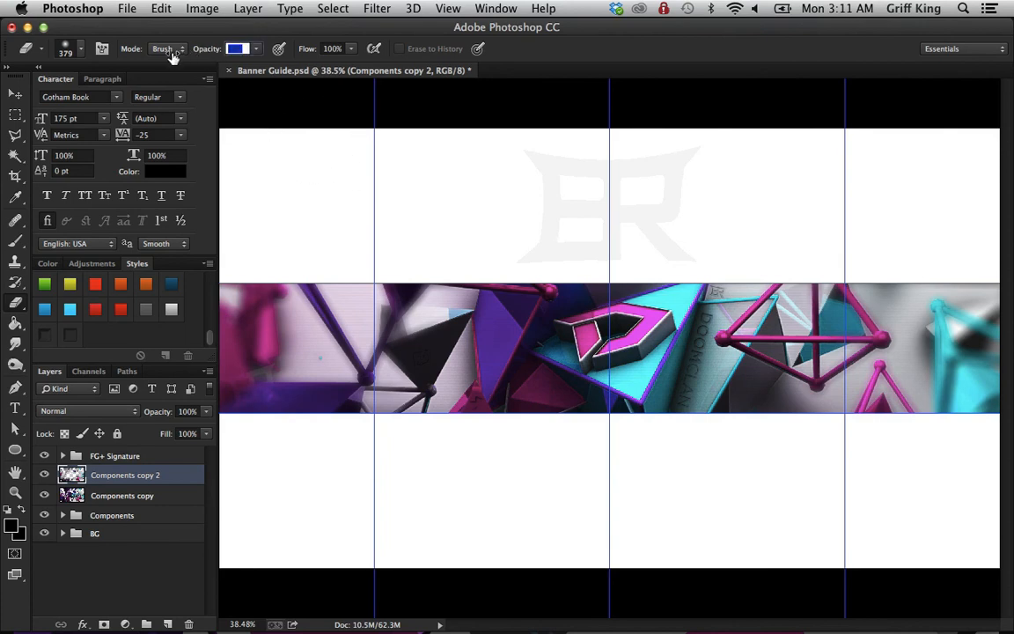
text(20)
key(Return)
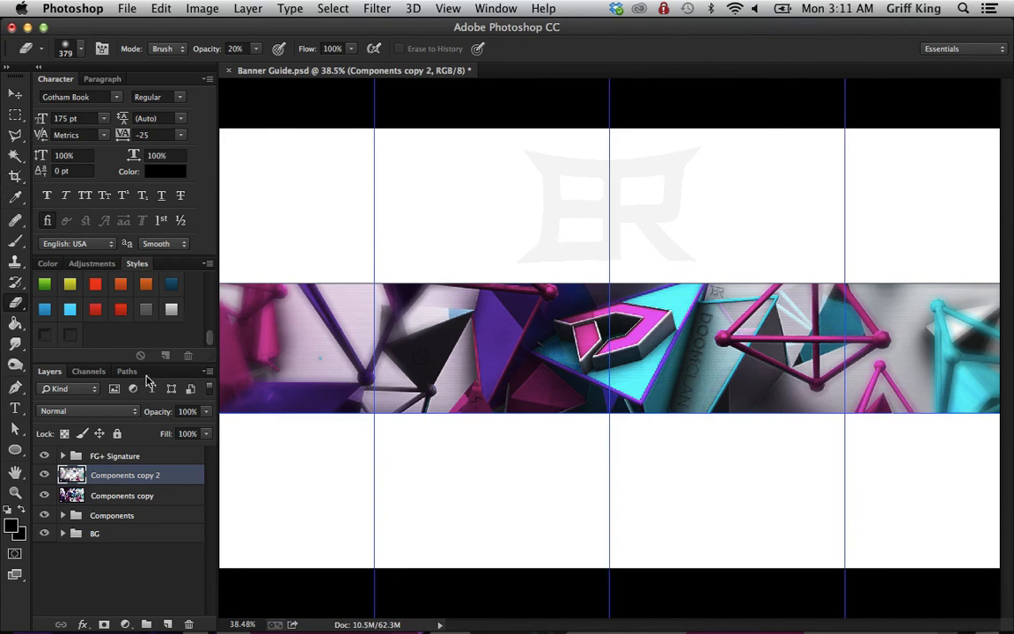
shift+click(168, 497)
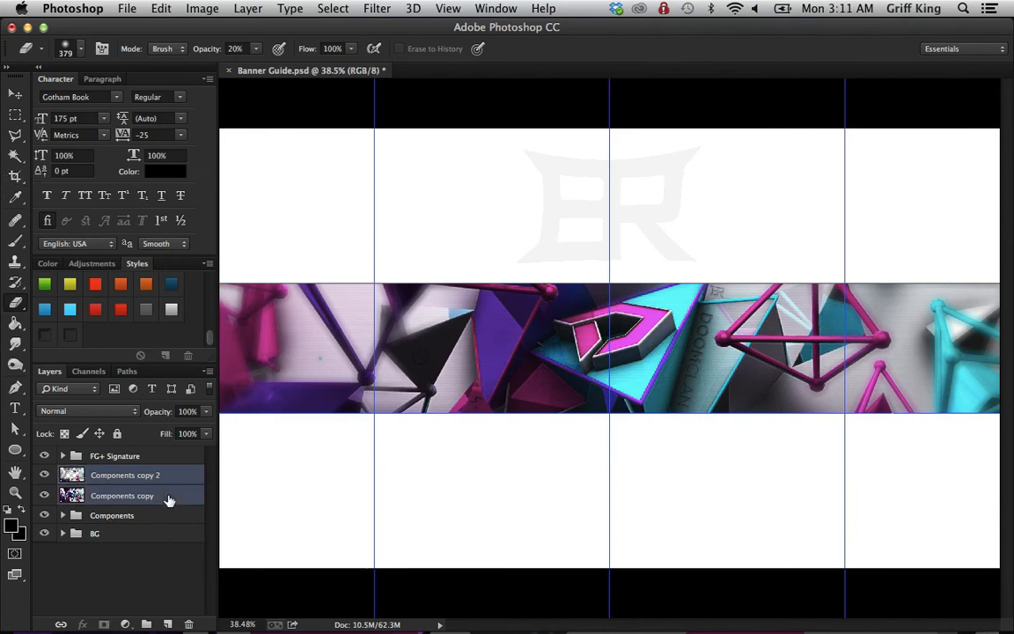
key(super+e)
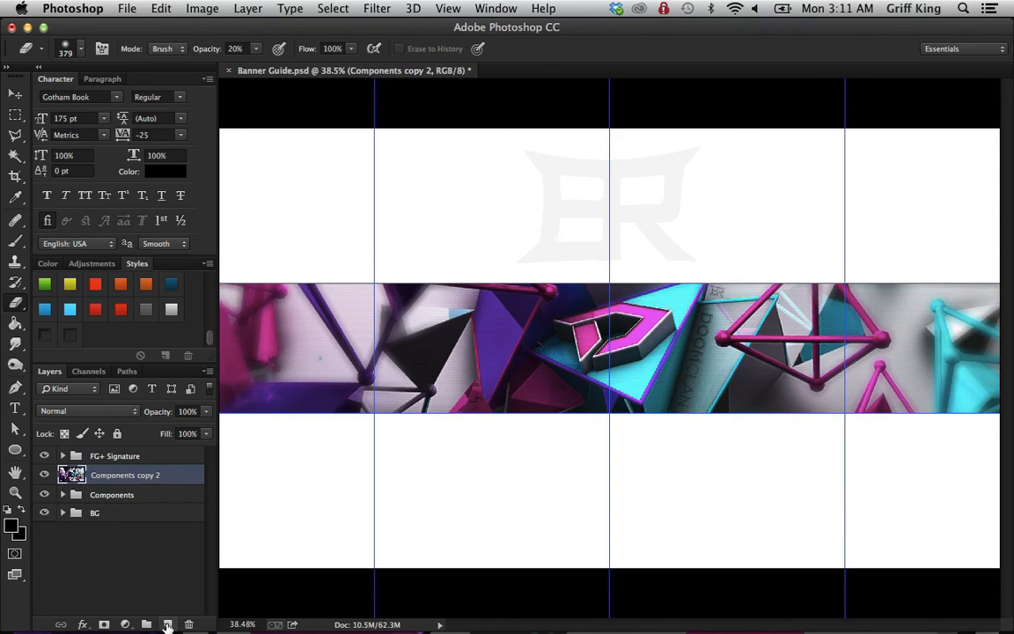
Step: Select the full-width banner strip between the two horizontal guides with the Rectangular Marquee tool
click(15, 114)
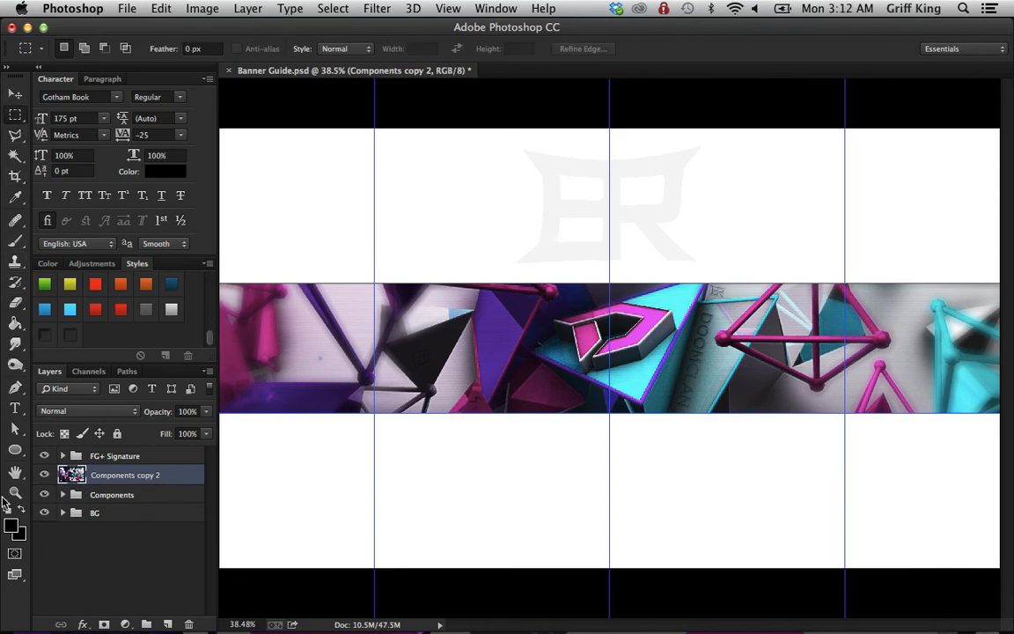
click(238, 622)
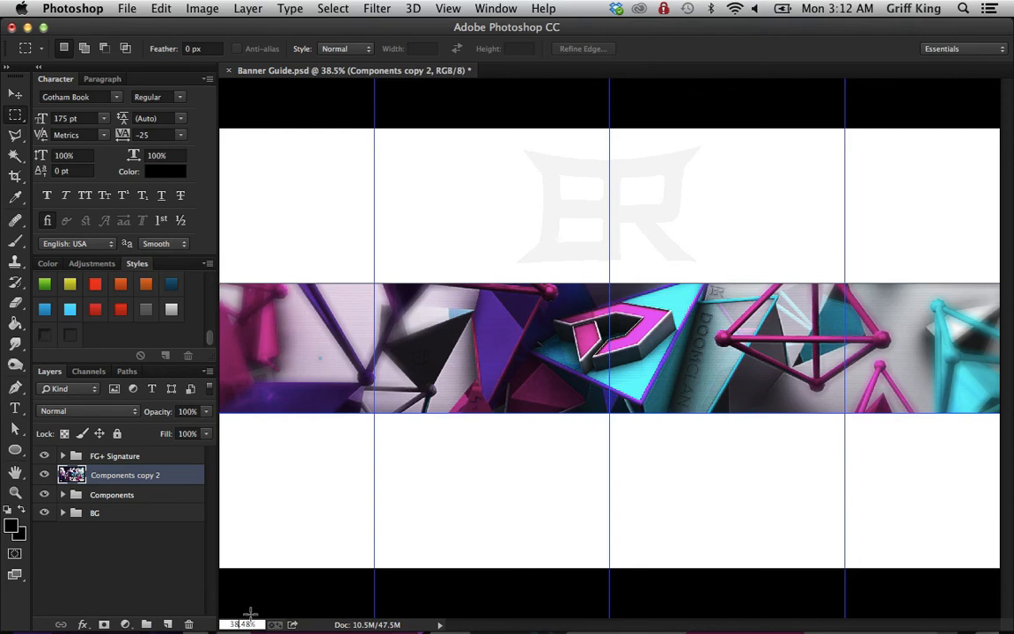
key(BackSpace)
key(Return)
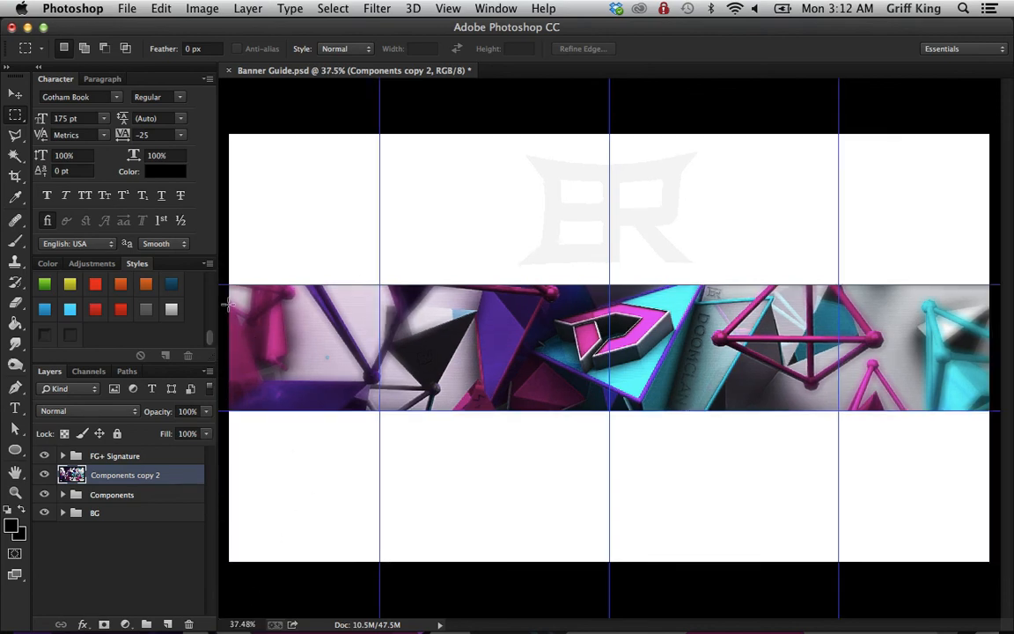
drag(222, 285, 1010, 412)
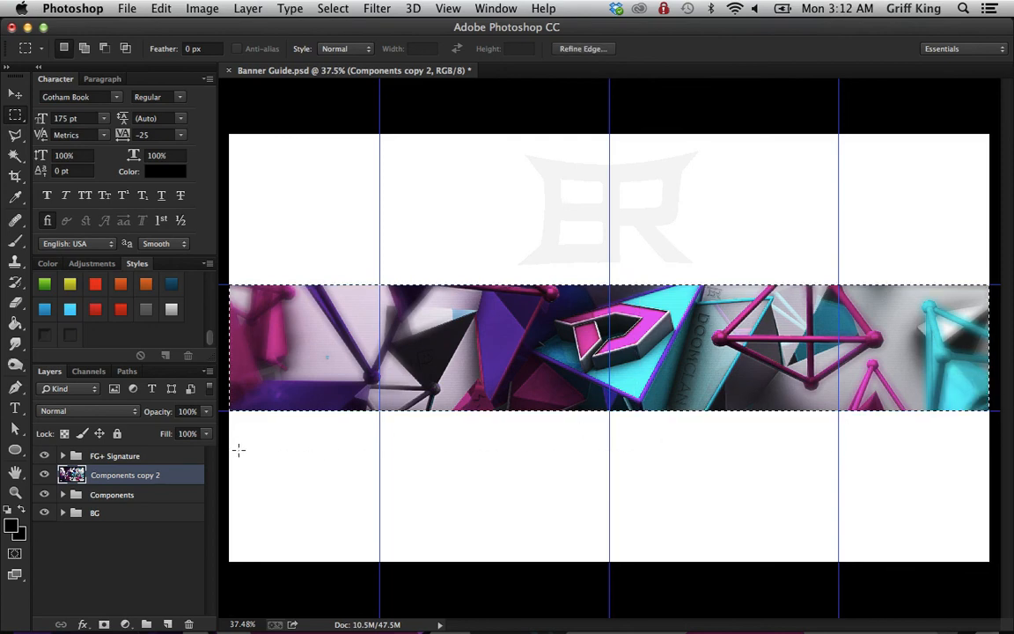
click(165, 621)
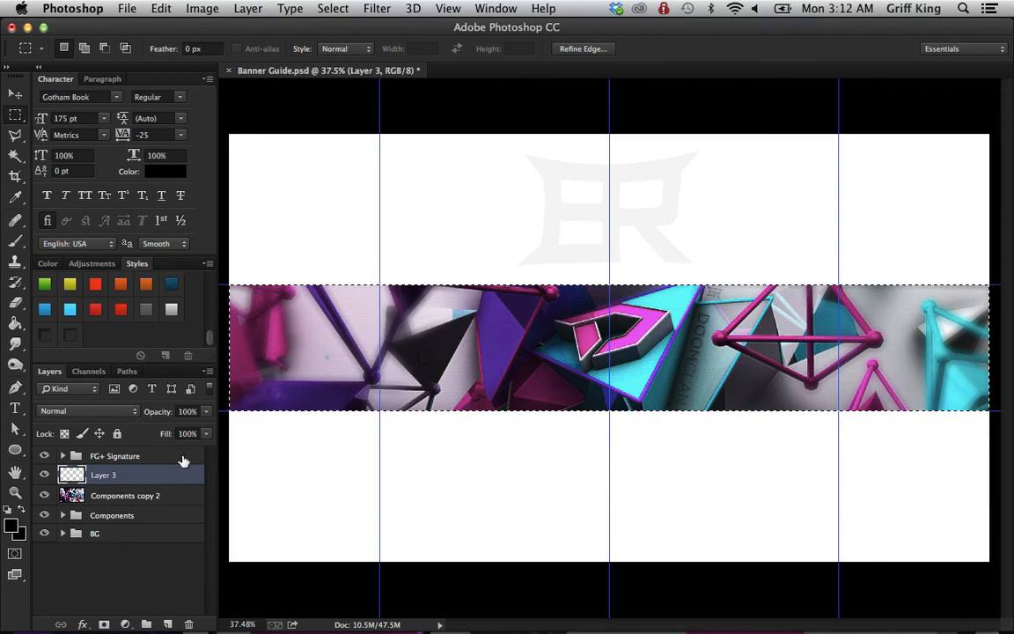
right_click(409, 387)
click(414, 330)
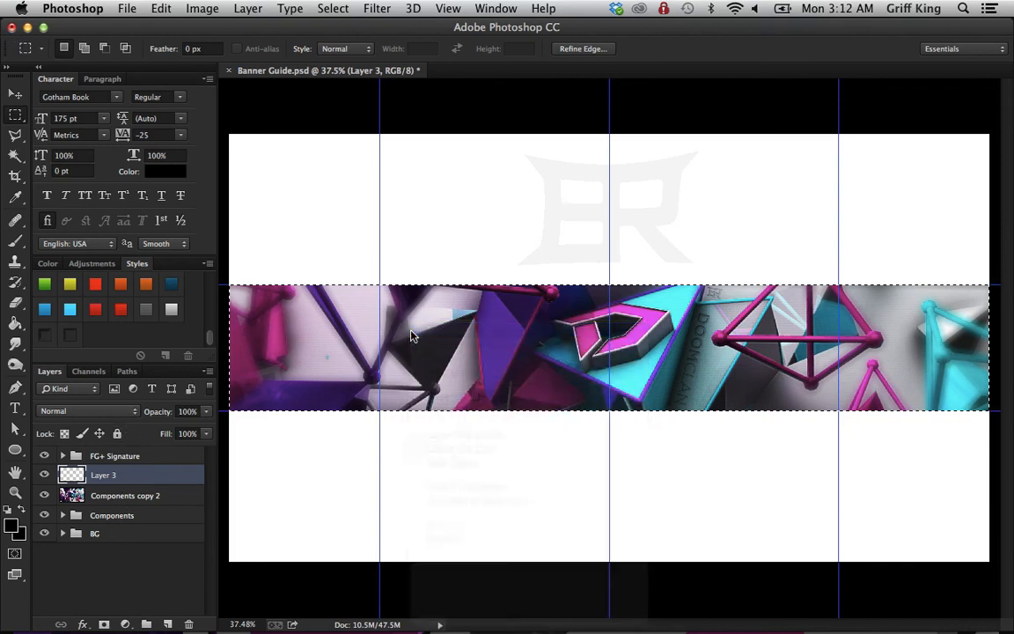
key(Delete)
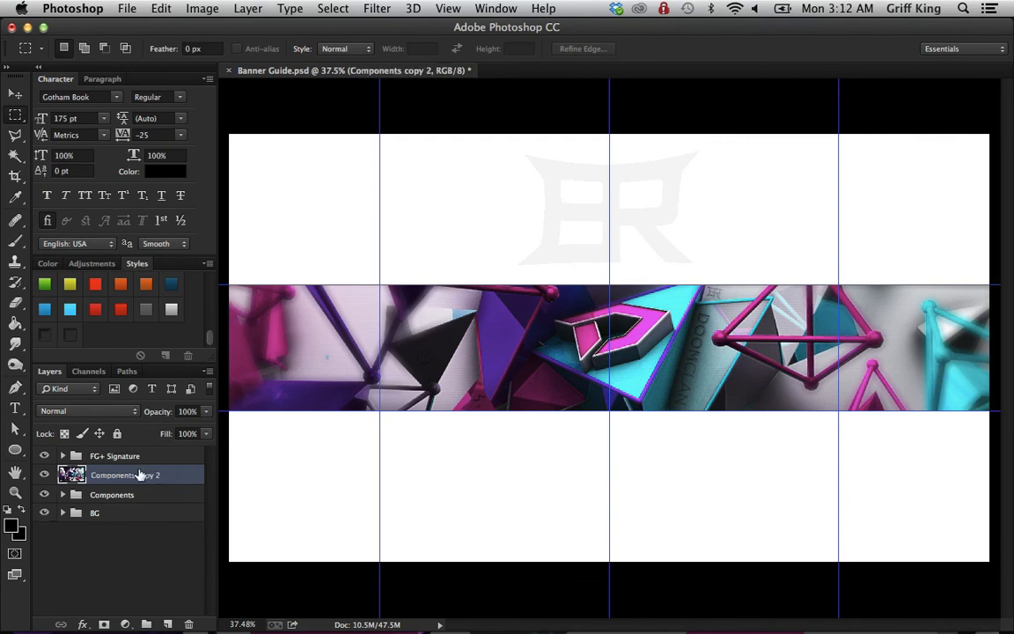
Step: Add a Gradient Fill layer above Components copy 2 and choose the Foreground to Transparent preset for its gradient
click(123, 622)
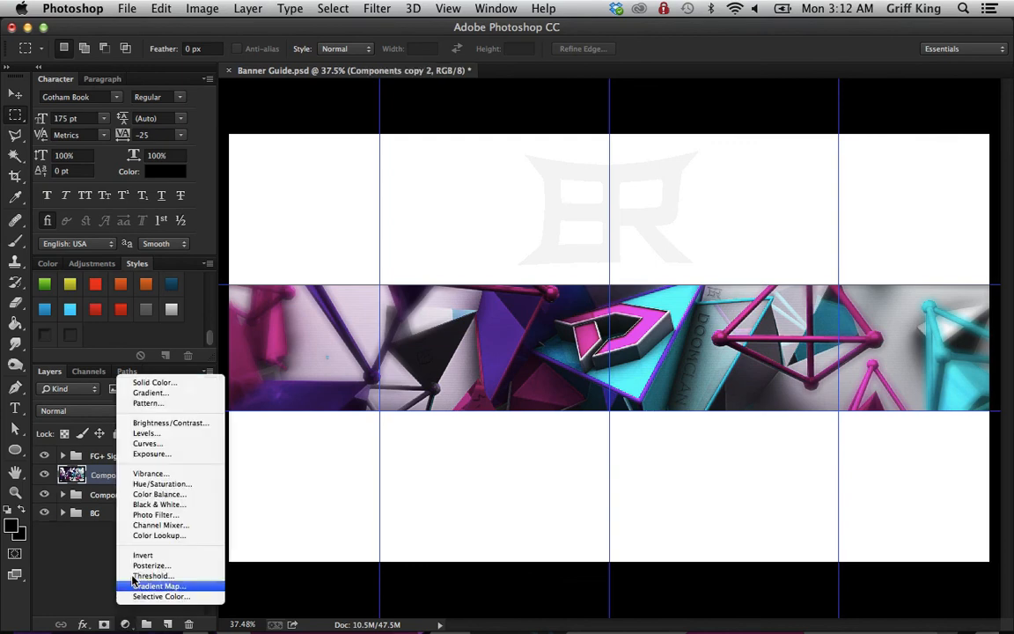
click(133, 393)
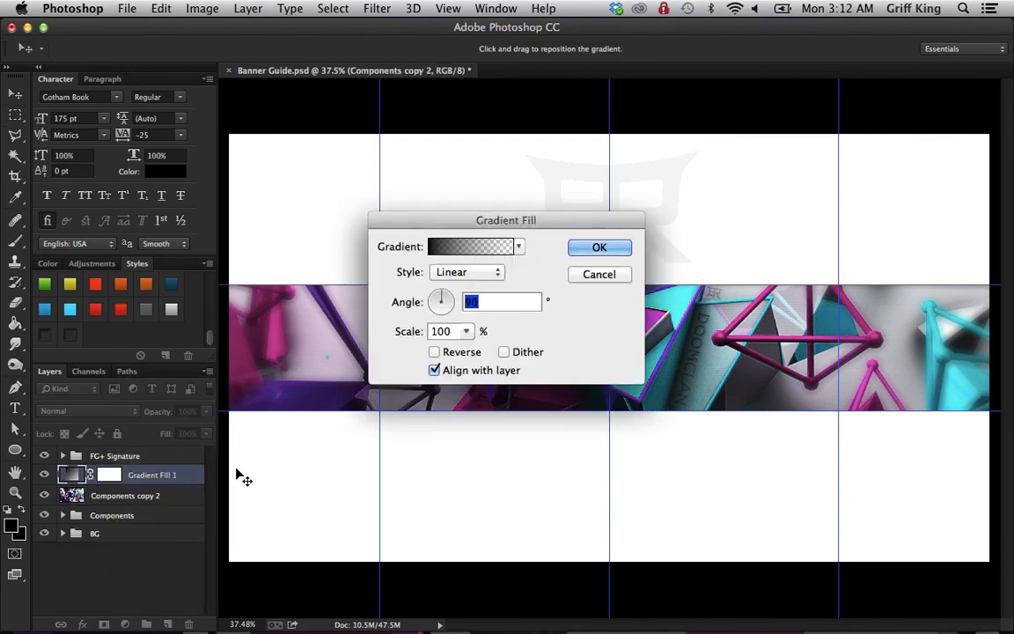
click(449, 247)
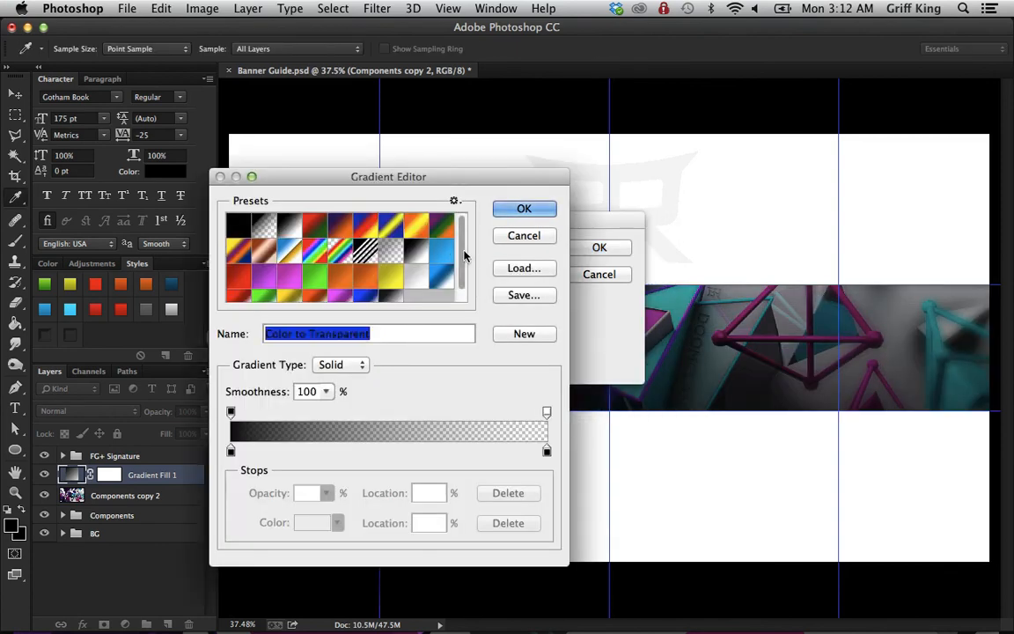
click(547, 412)
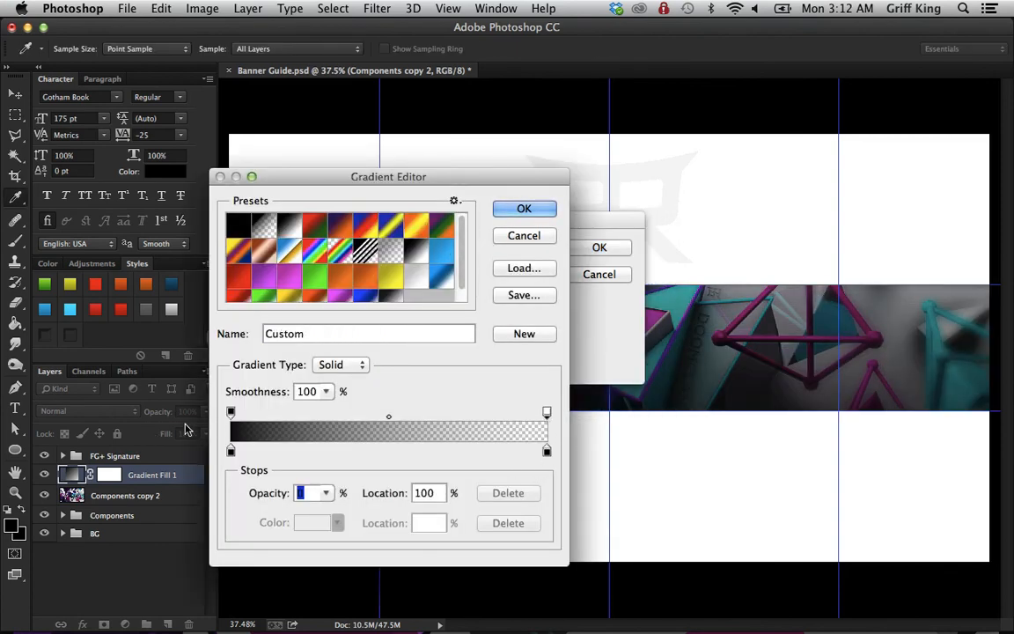
click(391, 253)
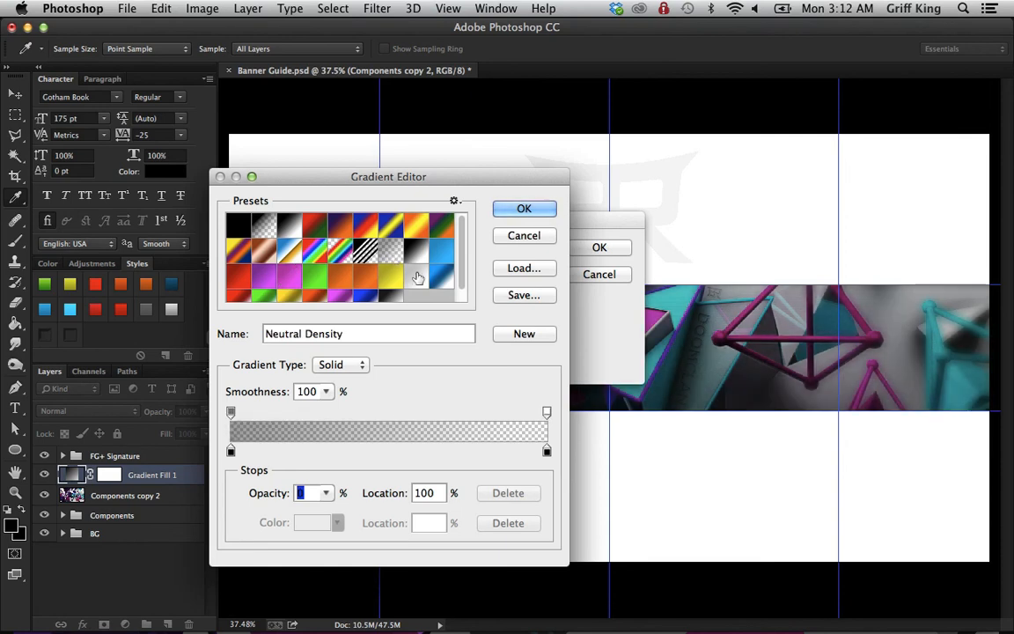
click(258, 227)
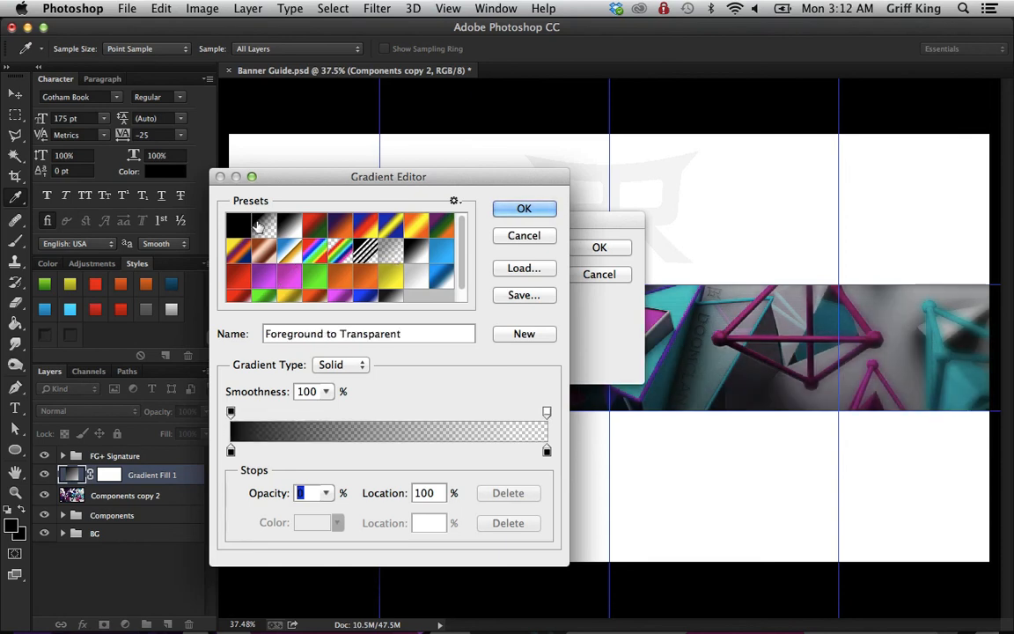
Step: Set the gradient's end opacity stop to 100% and add a middle opacity stop at 0%
click(546, 411)
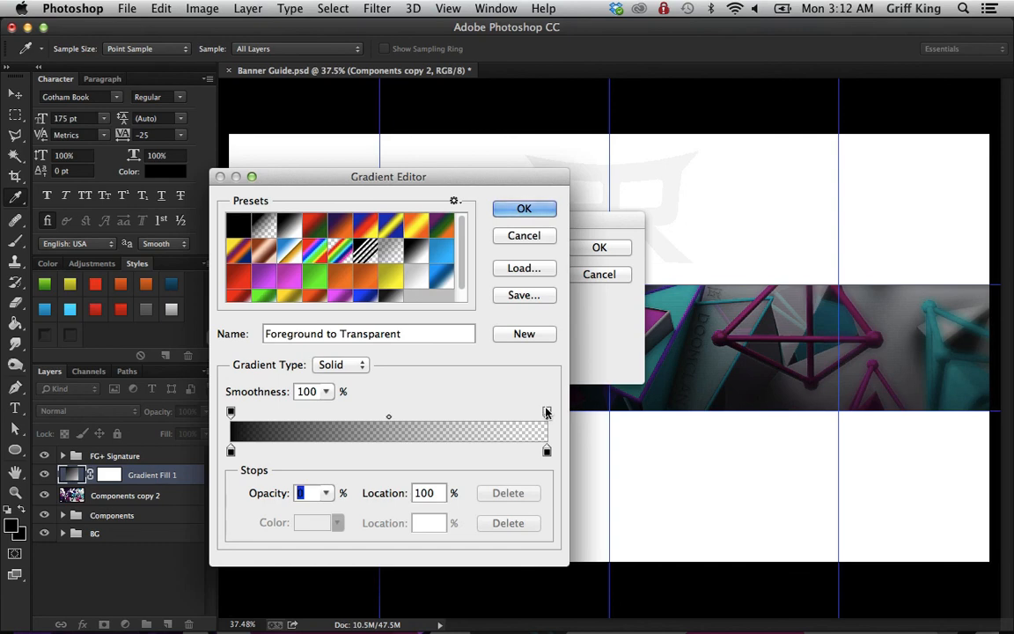
click(327, 493)
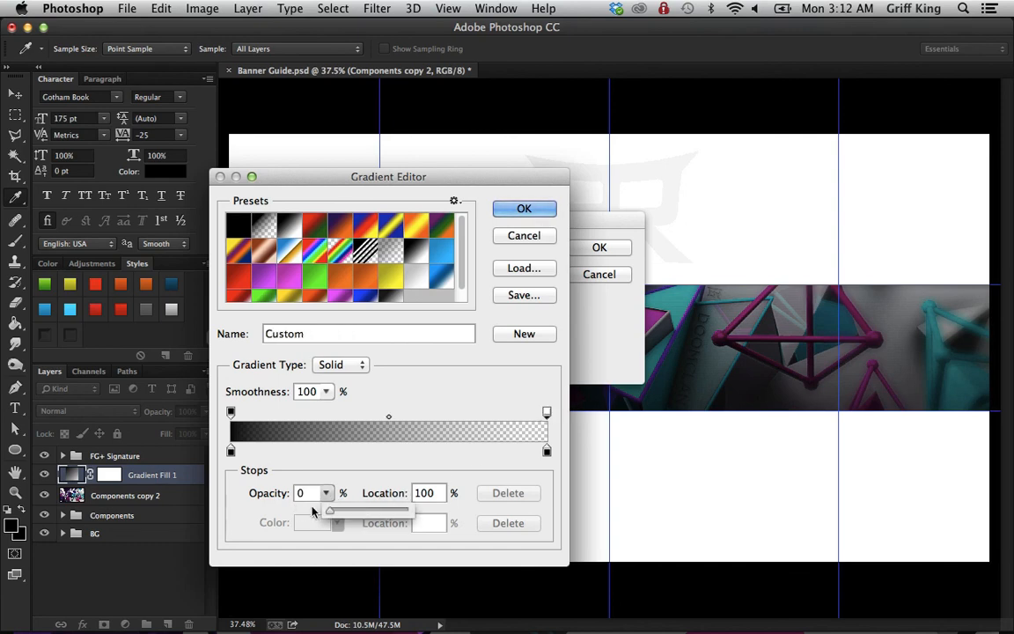
drag(317, 514, 475, 505)
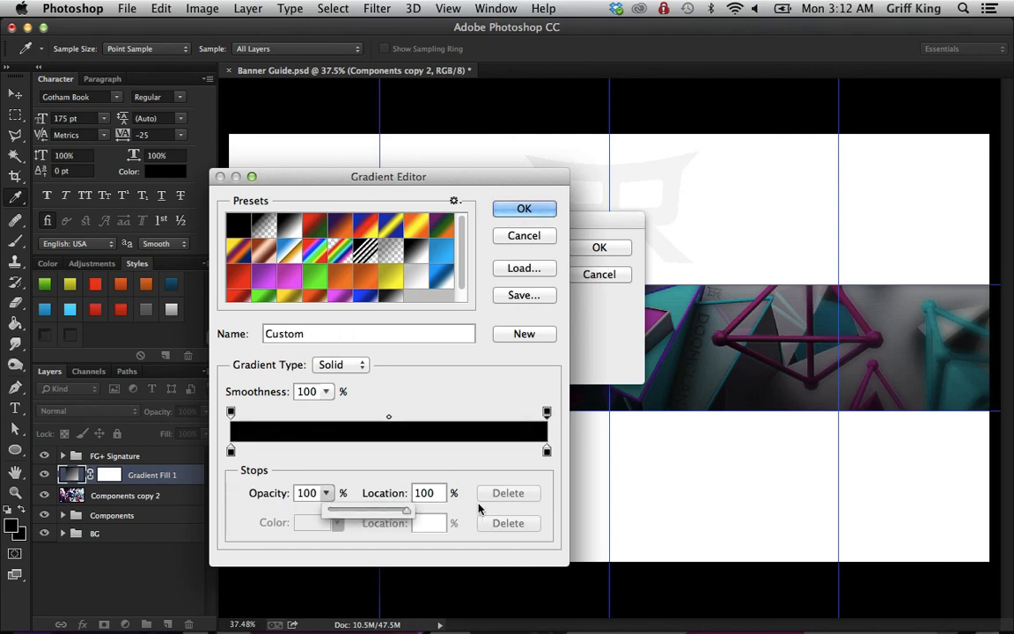
click(389, 417)
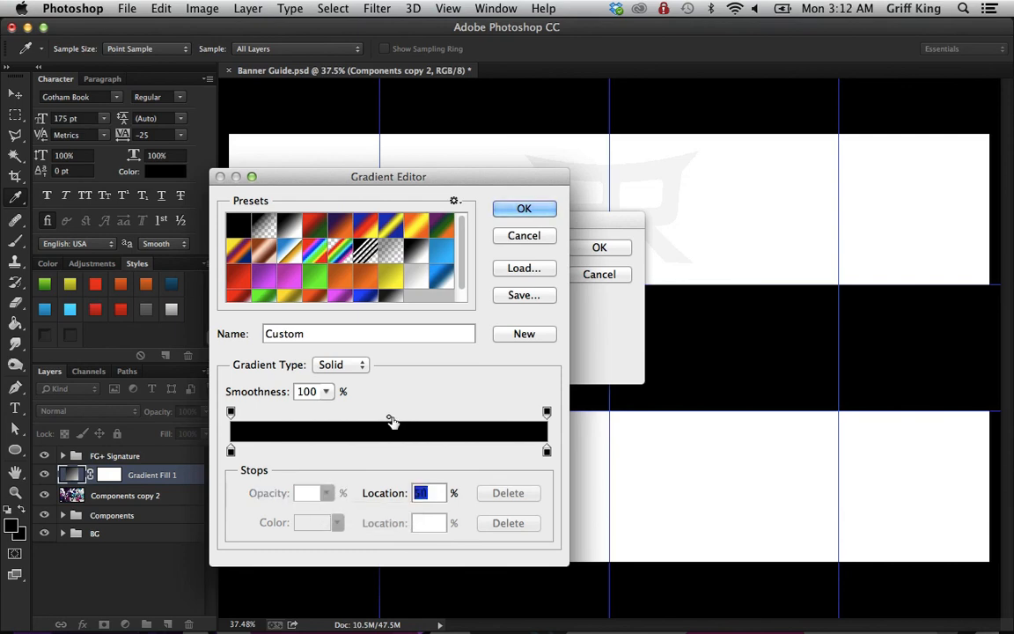
click(390, 412)
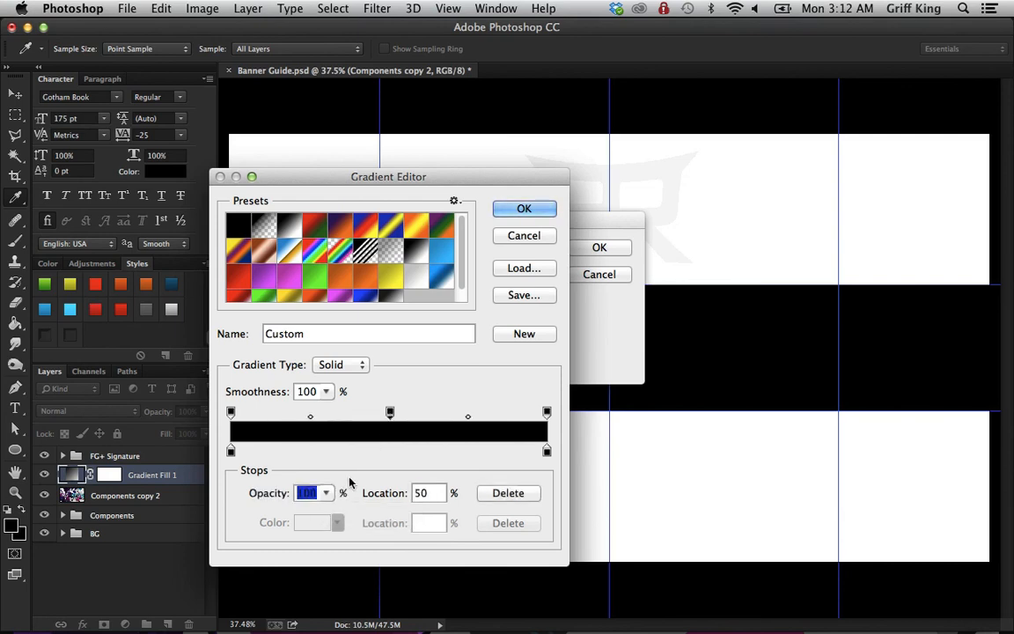
click(326, 493)
drag(331, 511, 180, 512)
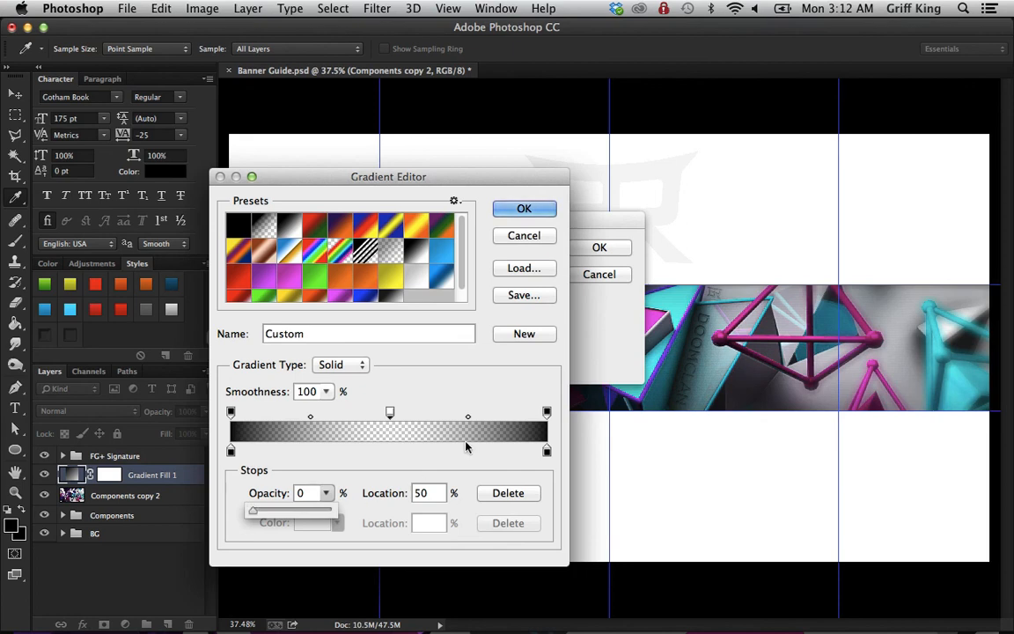
Step: Place the middle opacity stop at 50% location and apply the linear gradient fill with a 180° angle
drag(390, 412, 393, 412)
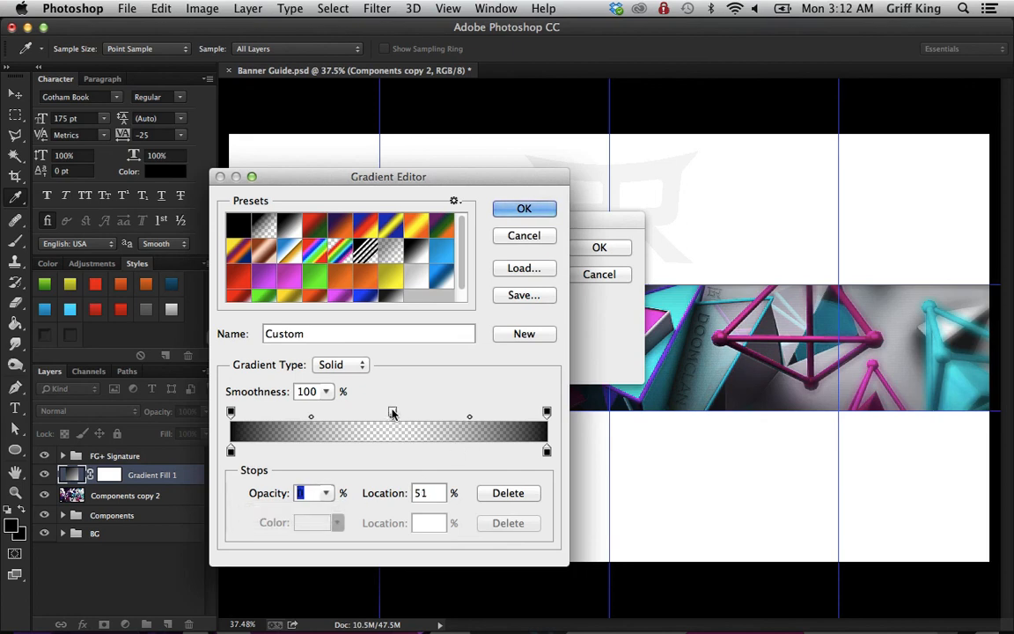
click(427, 492)
key(BackSpace)
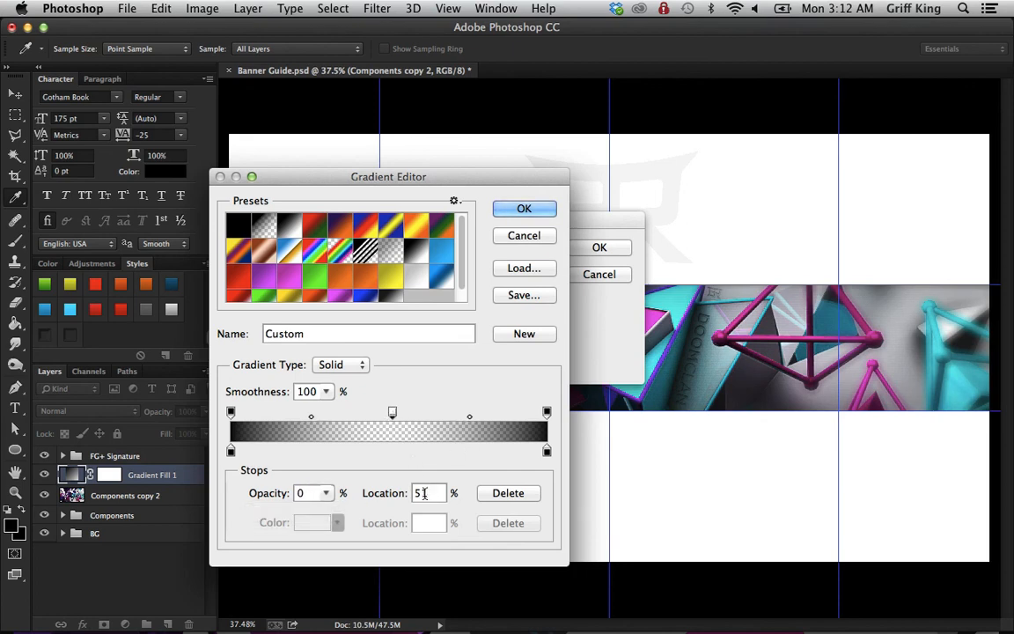
text(0)
click(524, 208)
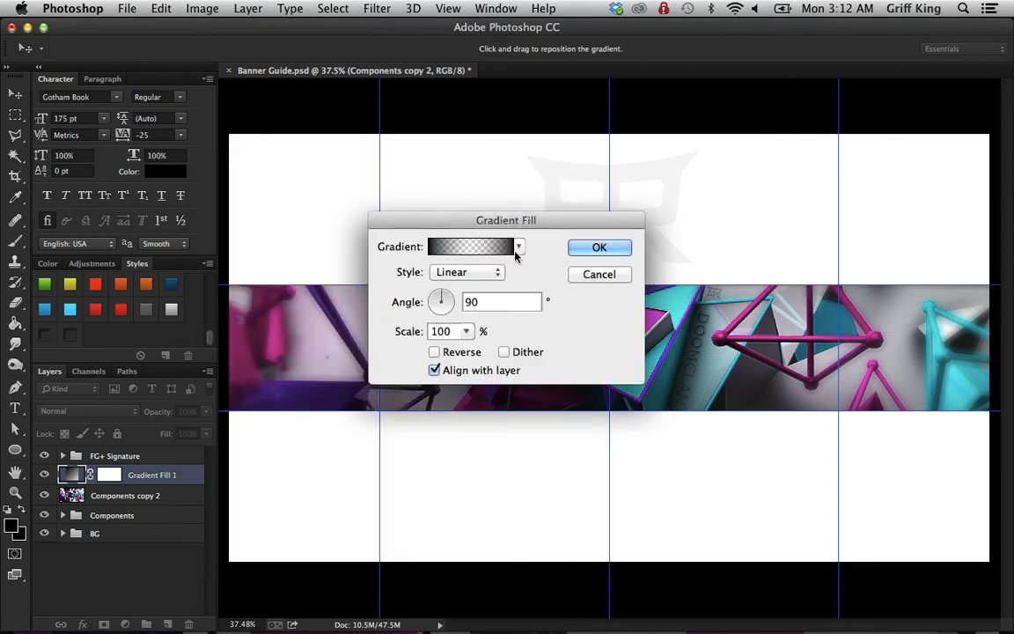
drag(440, 305, 432, 303)
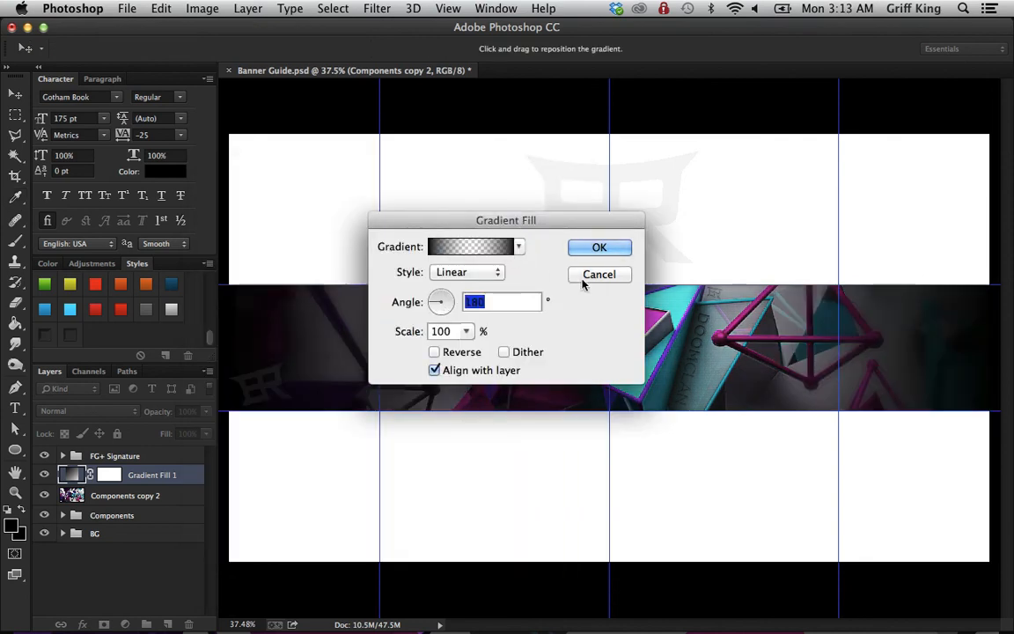
click(618, 248)
Step: Try Overlay blending on the gradient fill layer, and settle on Darken with the layer opacity at 15%
click(111, 412)
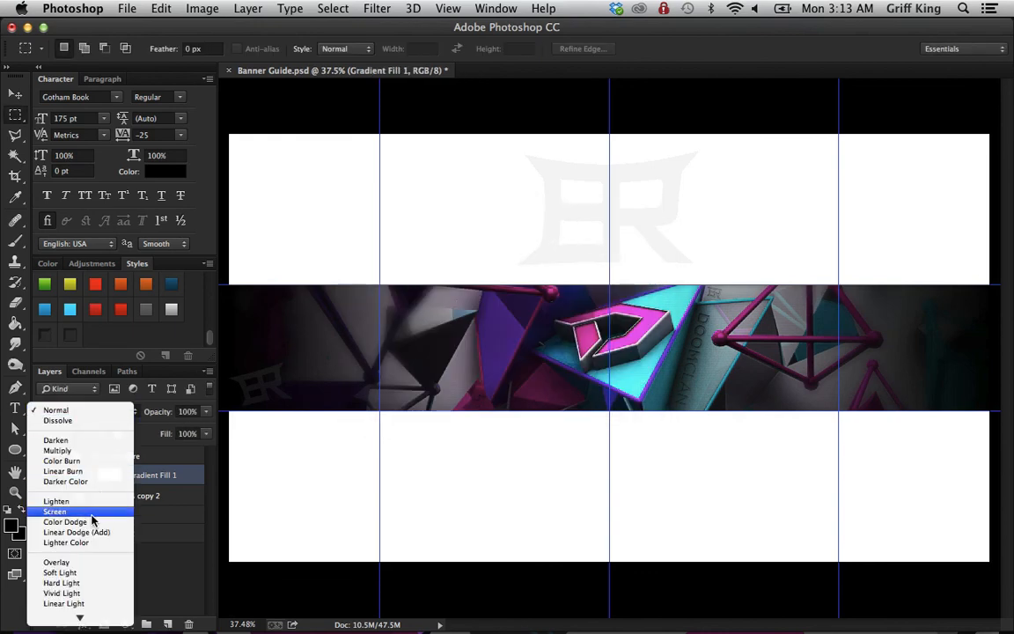
click(92, 562)
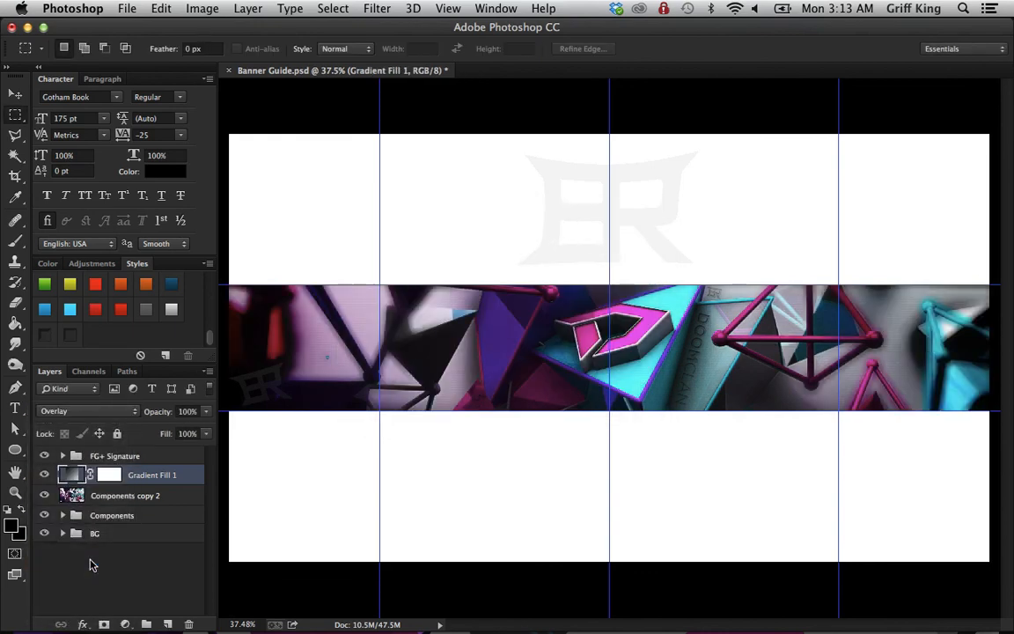
click(88, 411)
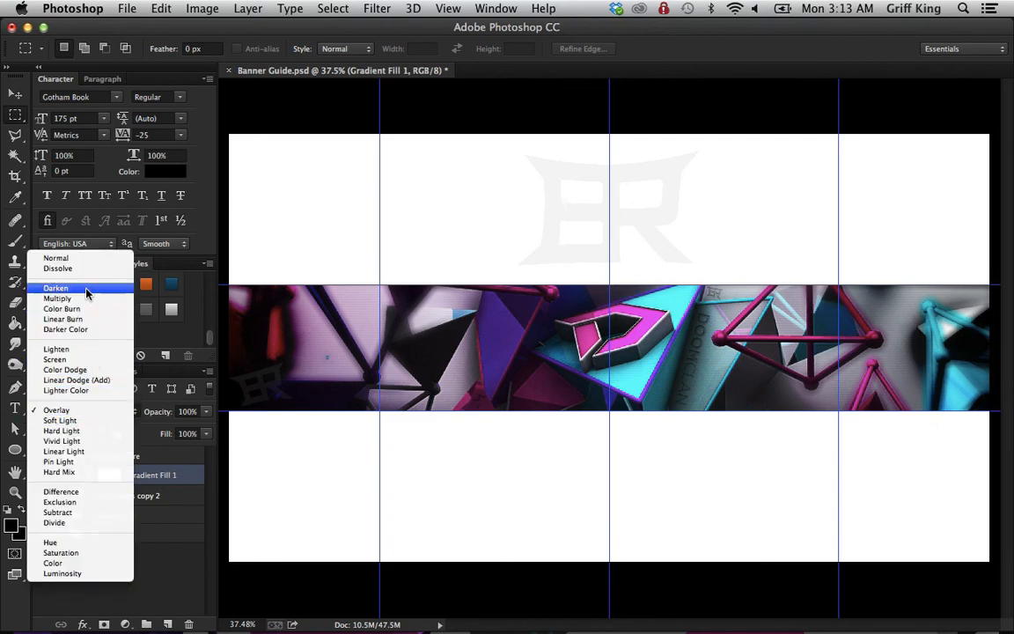
click(77, 288)
click(206, 411)
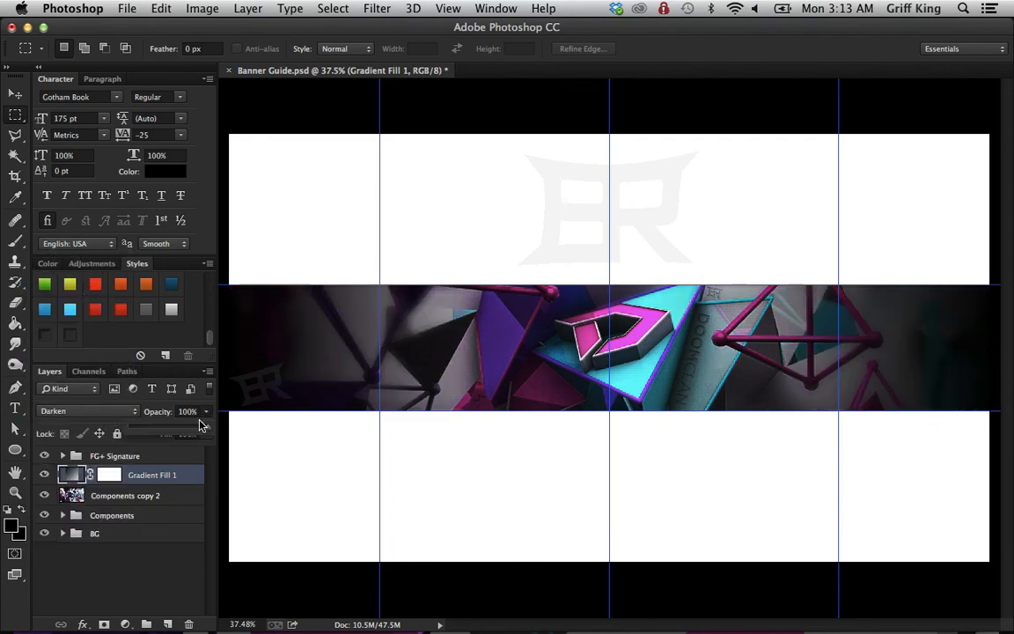
mouse_move(160, 429)
mouse_down()
mouse_move(125, 428)
mouse_move(147, 431)
mouse_up()
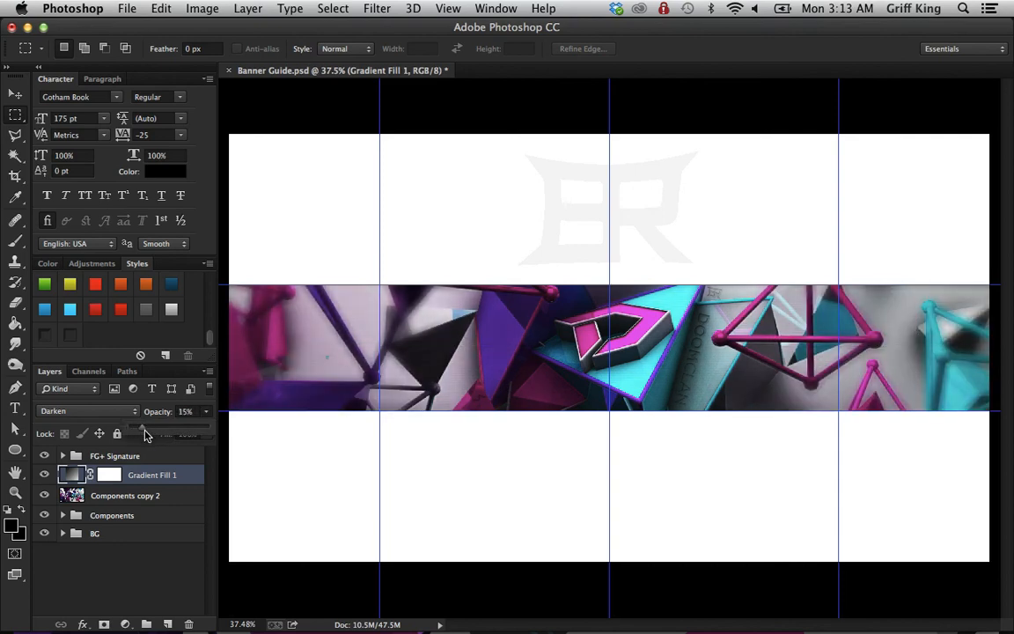
Step: Create a layer group named Main directly above the gradient fill layer
click(169, 498)
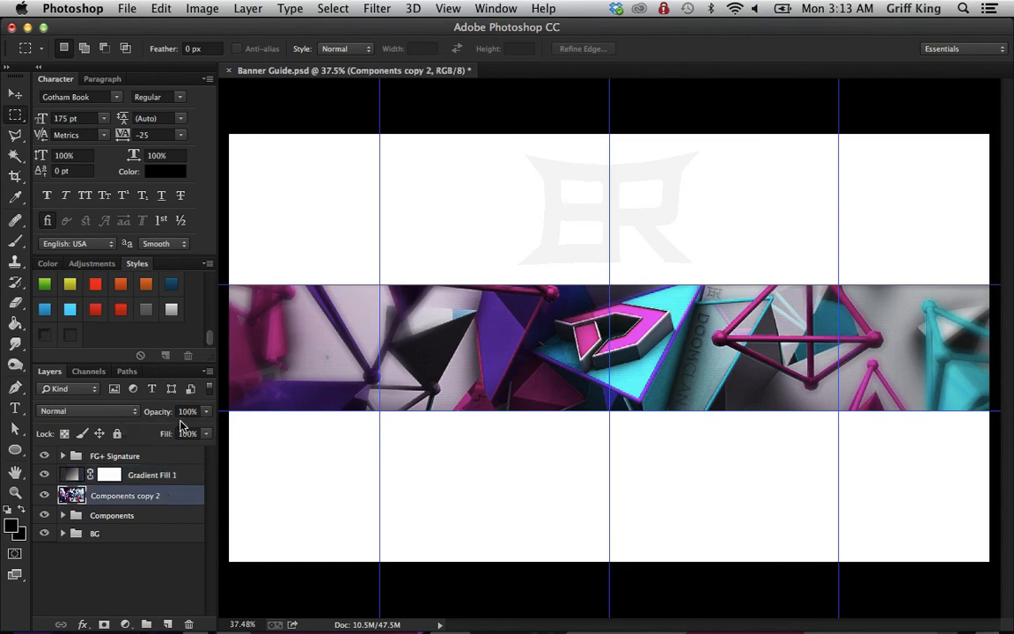
drag(168, 475, 146, 624)
double_click(104, 475)
text(Main)
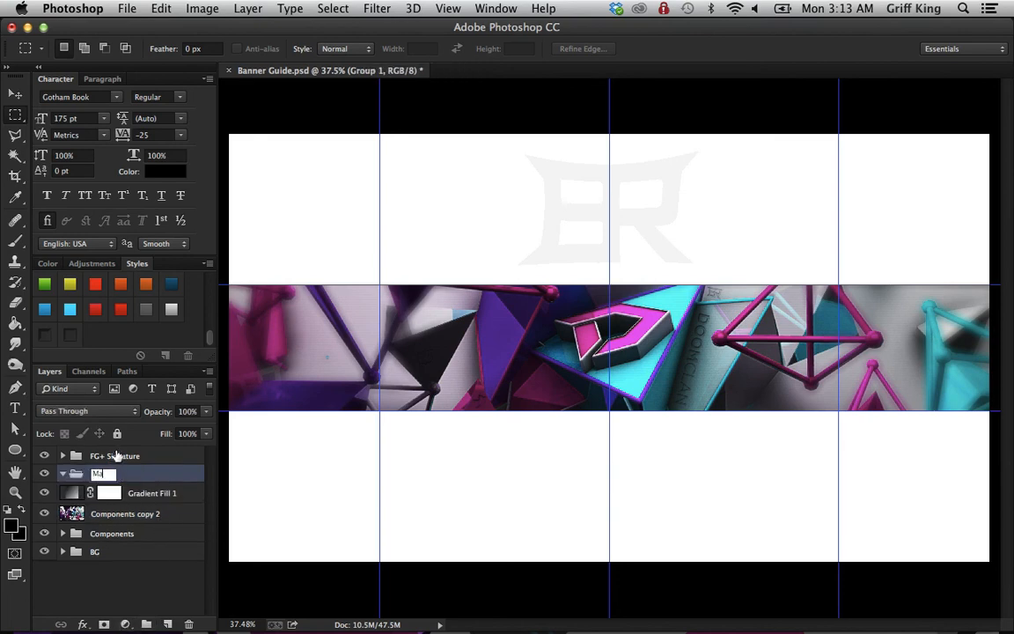
key(Return)
Step: Move the Gradient Fill 1 and Components copy 2 layers into the Main group and collapse it
click(167, 490)
shift+click(172, 515)
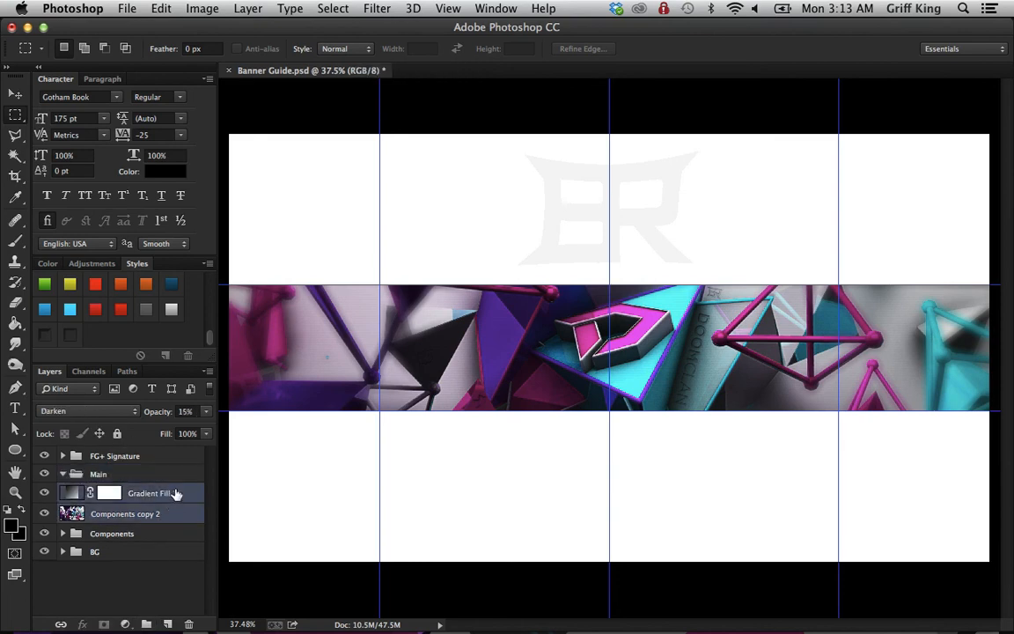
drag(176, 489, 67, 472)
click(64, 474)
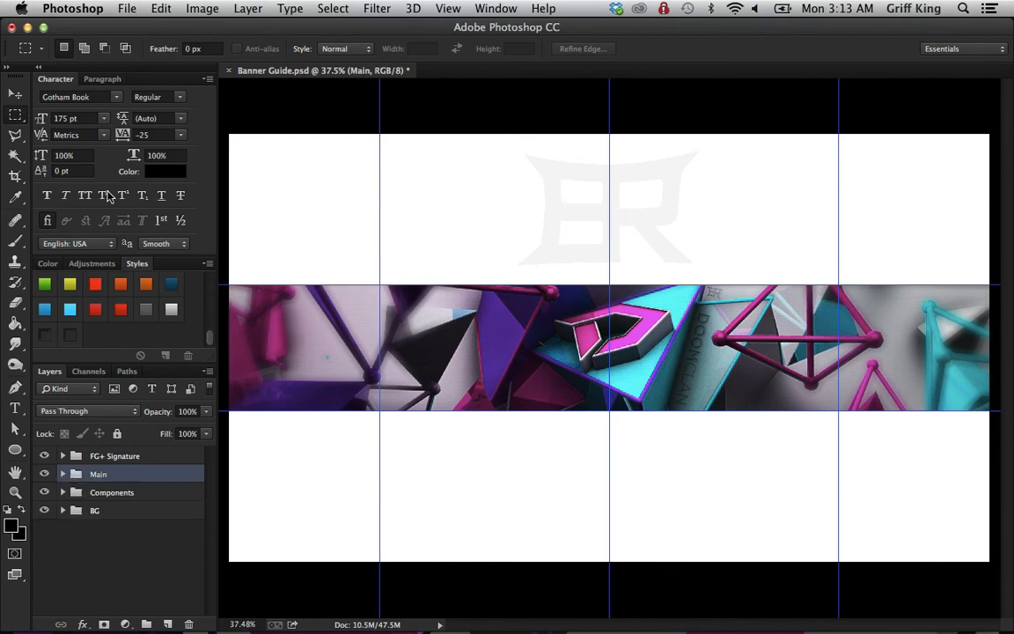
mouse_move(256, 629)
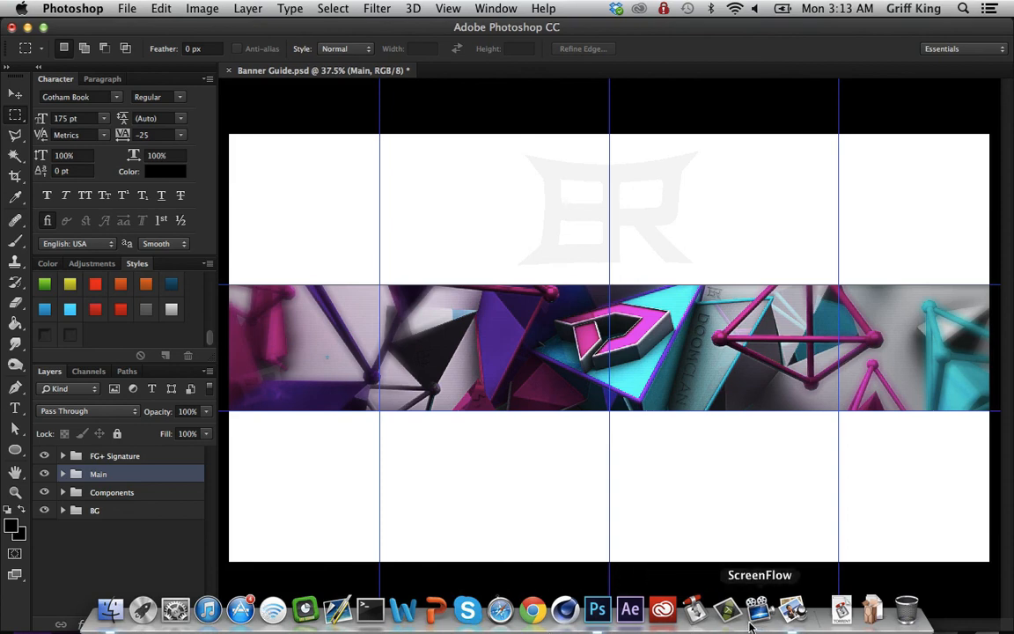
click(111, 609)
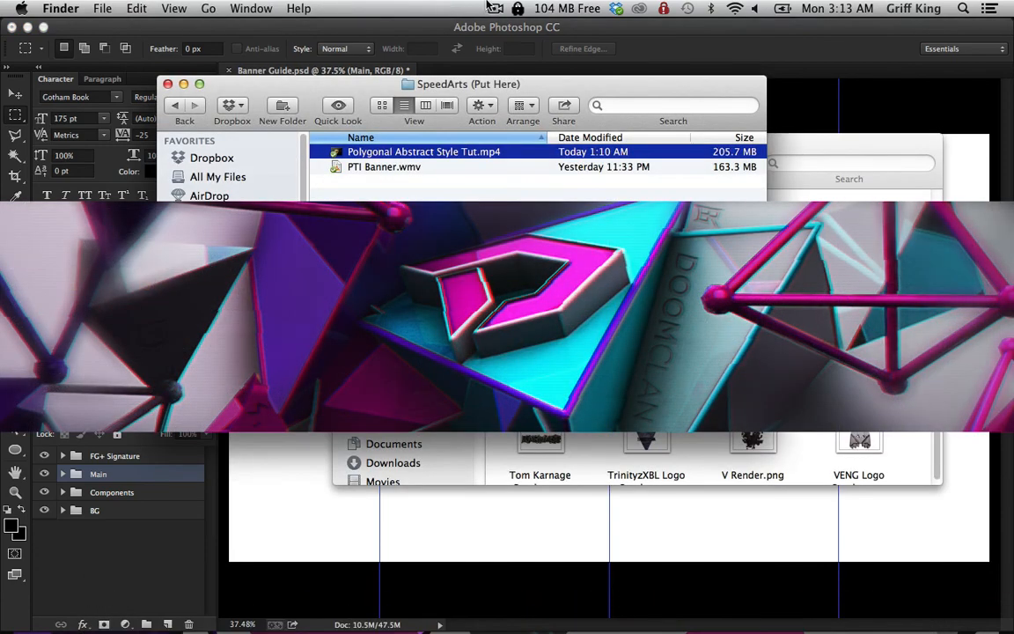
click(493, 8)
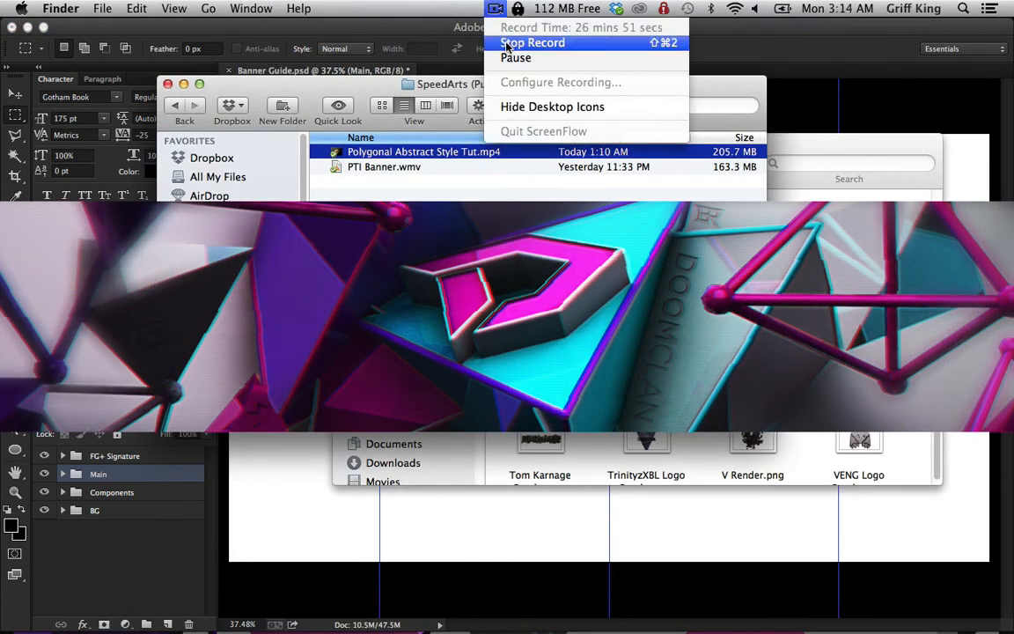